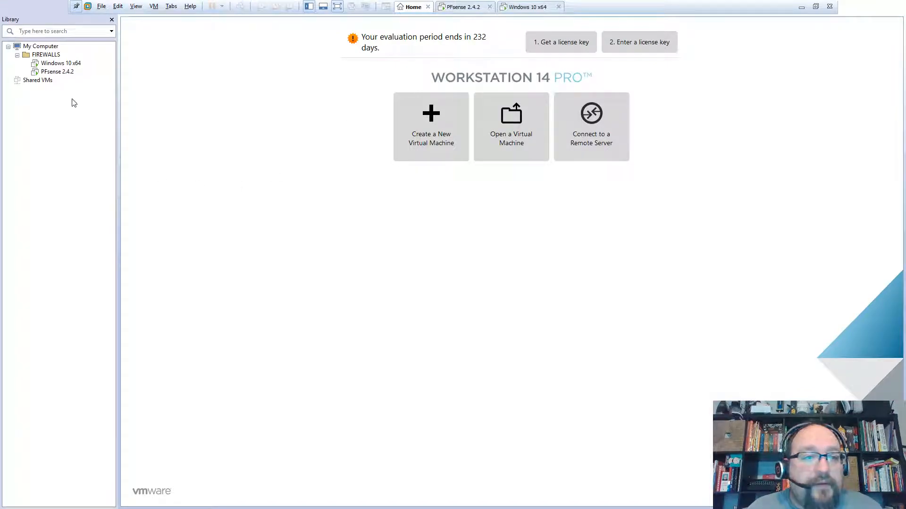
- Leave full screen and rename the pfSense VM in the Library to 'PFsense 2.4.4_2'
right_click(52, 74)
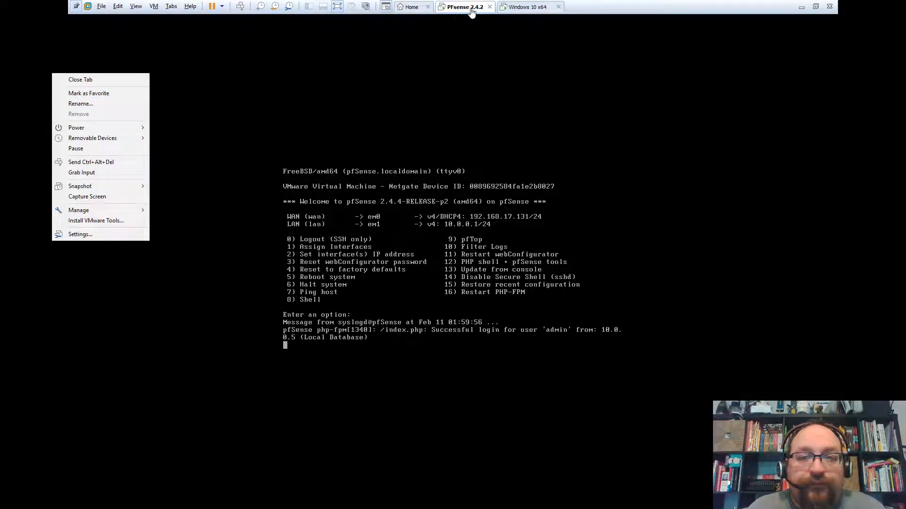
left_click(815, 7)
left_click(815, 7)
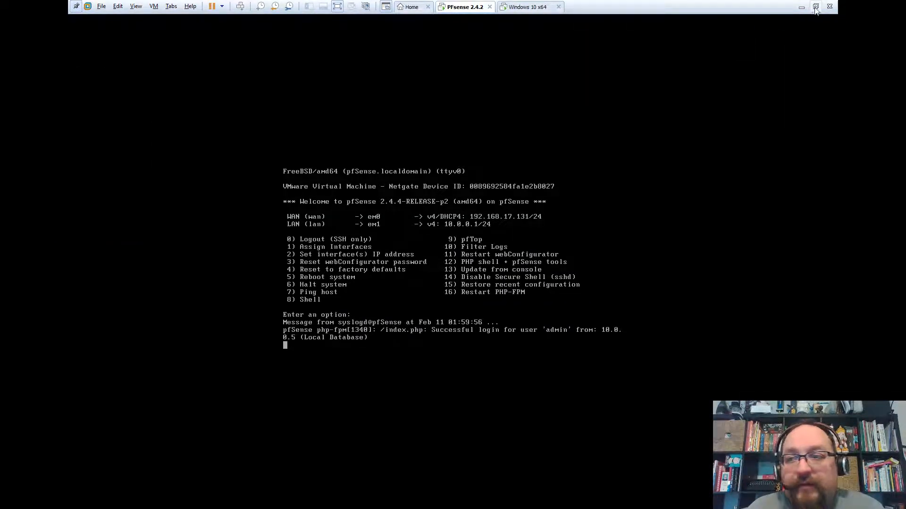
right_click(59, 85)
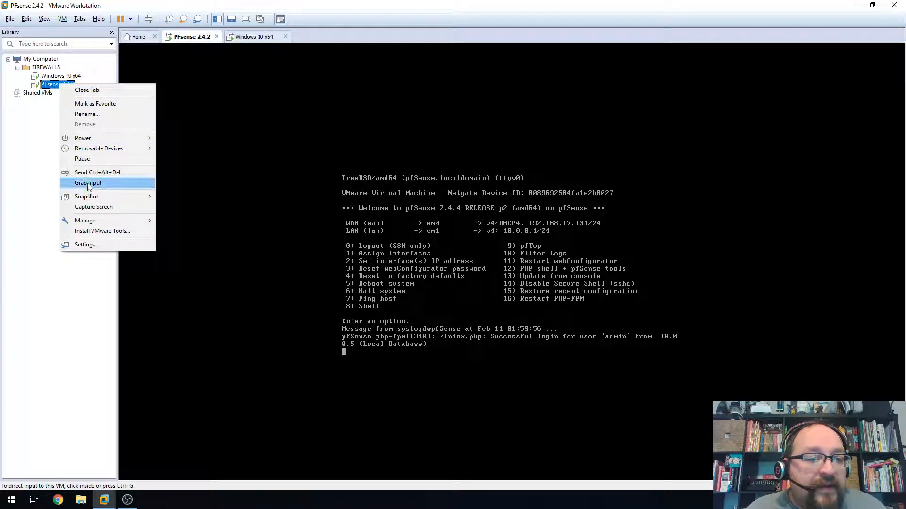
left_click(116, 110)
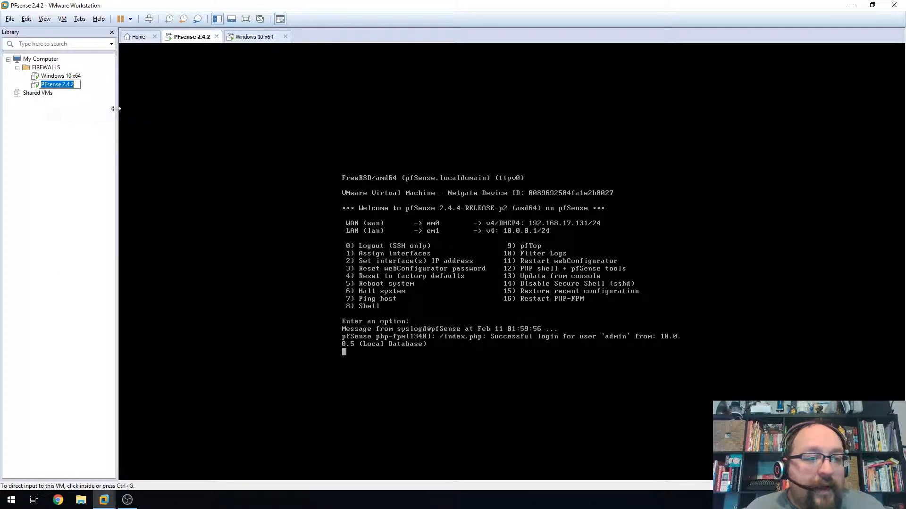
left_click(79, 86)
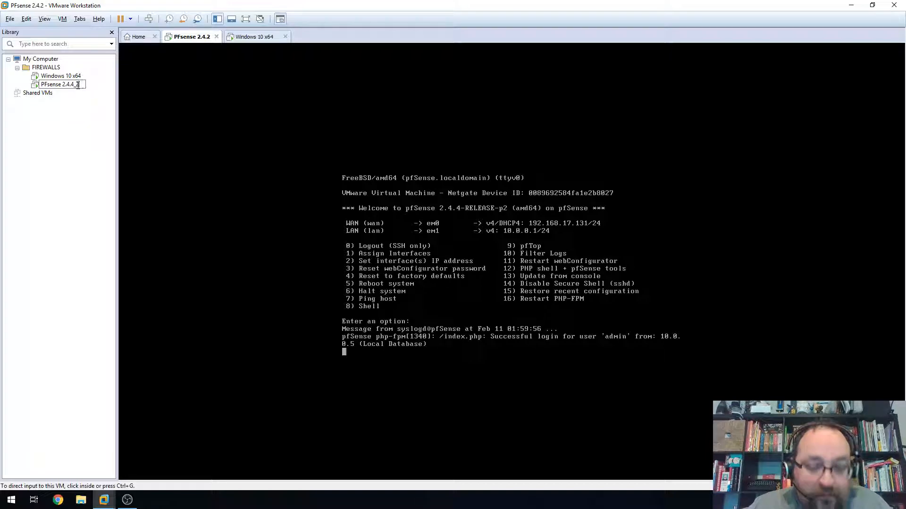
key("Return")
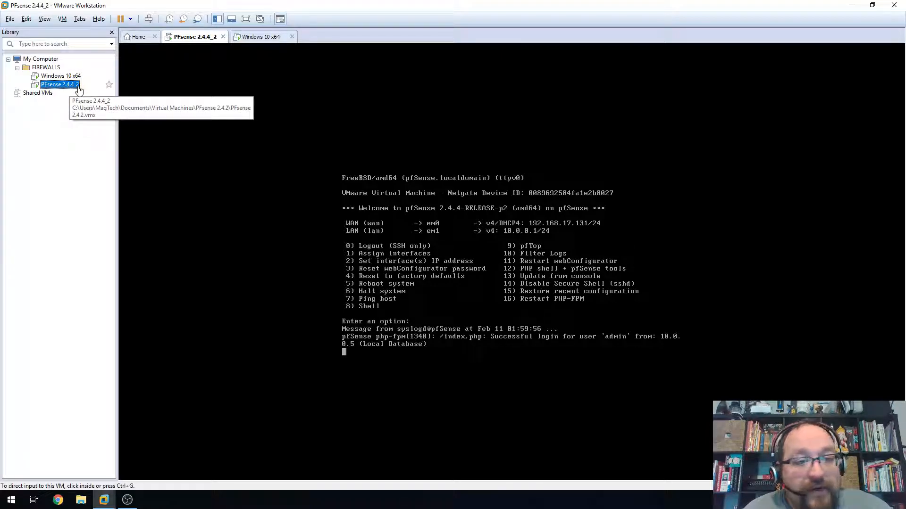
- Show the Windows 10 x64 guest full screen, maximize Chrome, and reveal Available Widgets
left_click(258, 38)
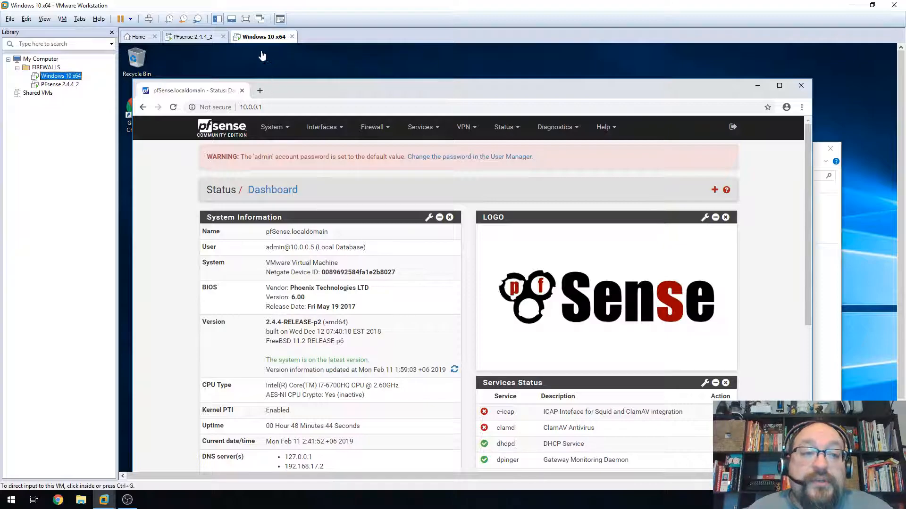
left_click(245, 20)
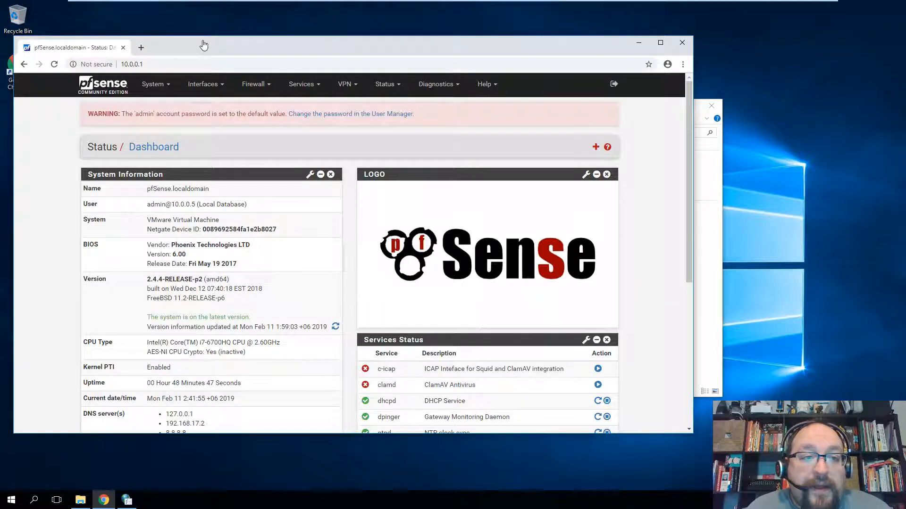
double_click(218, 53)
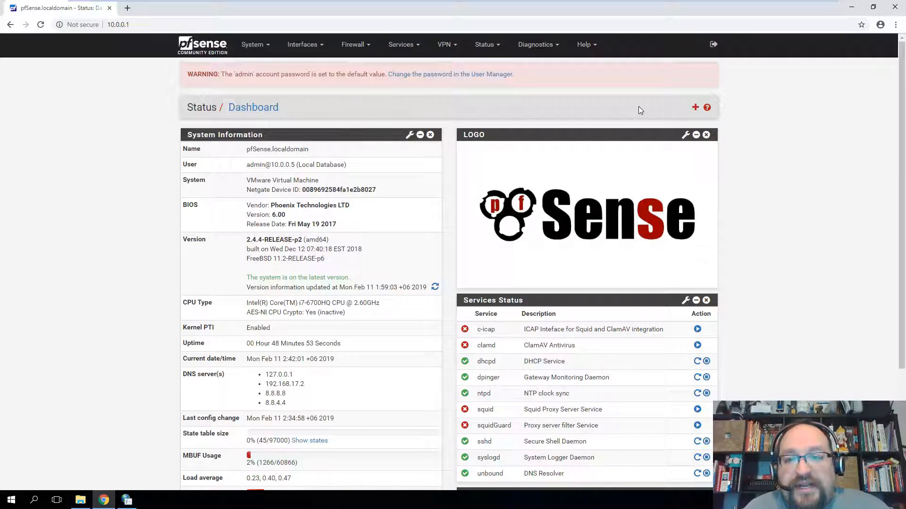
left_click(695, 107)
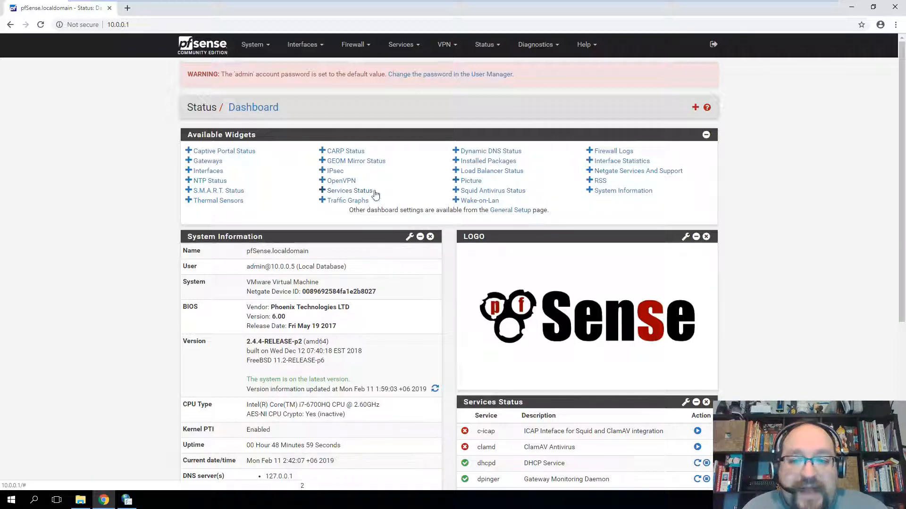
left_click(705, 134)
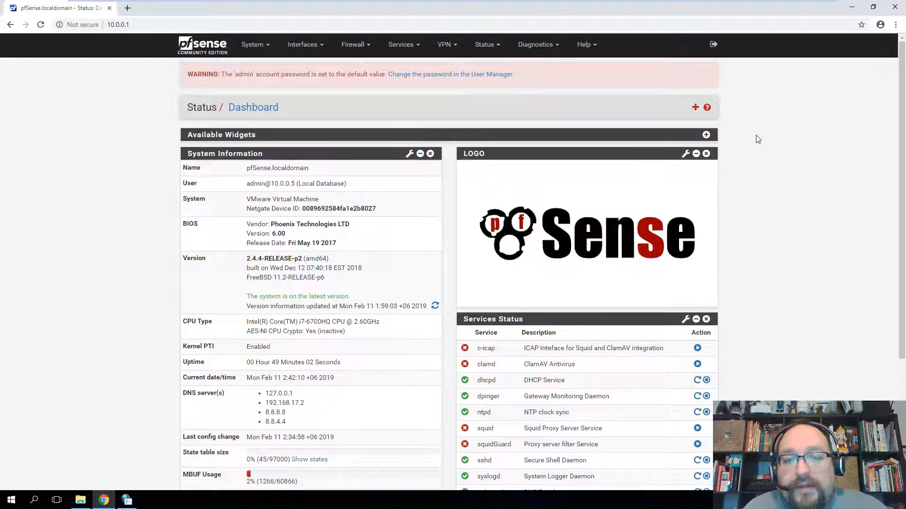
scroll(762, 160, "down", 5)
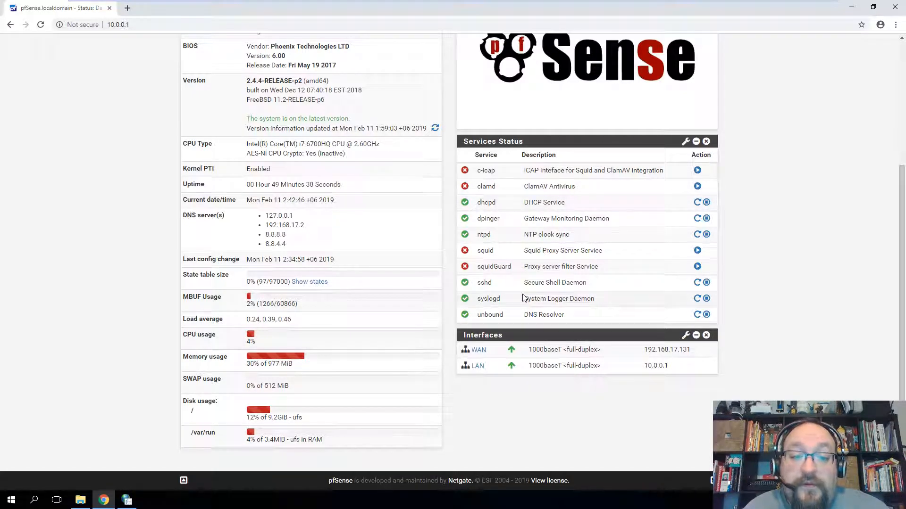
left_click_drag(264, 184, 373, 183)
left_click(363, 183)
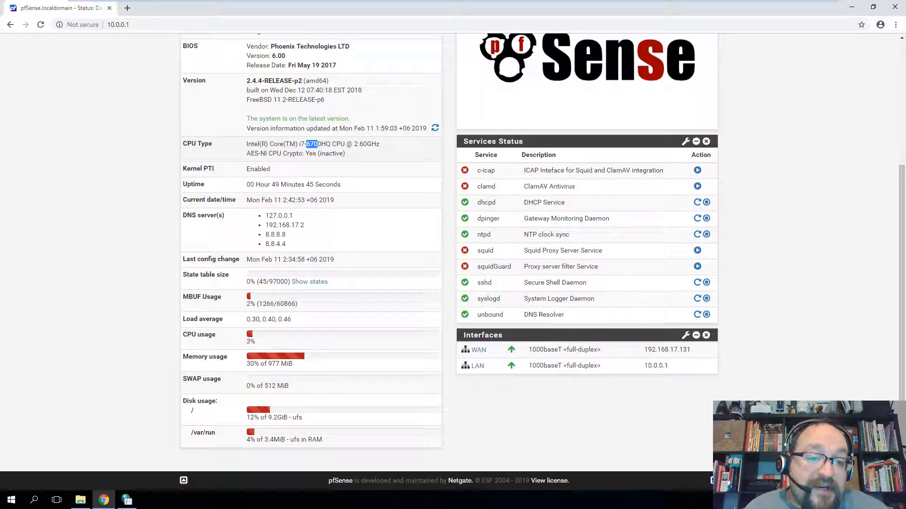
scroll(744, 369, "up", 4)
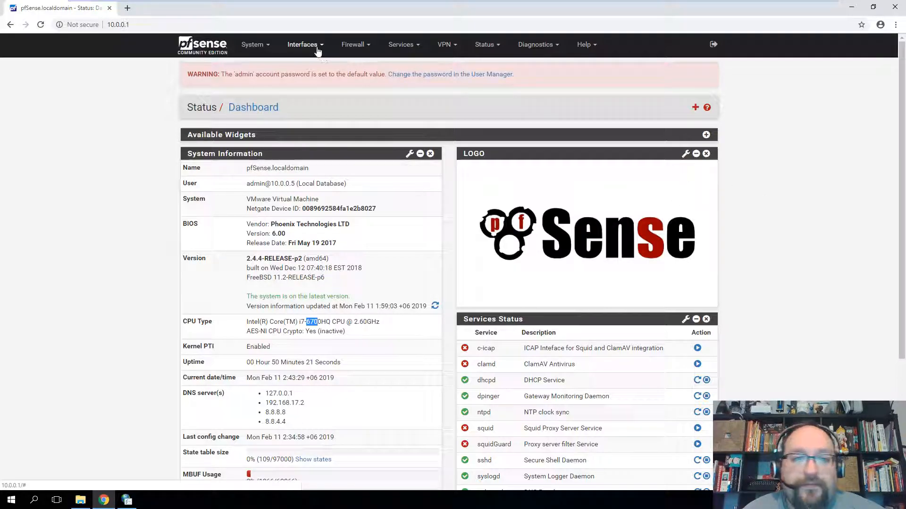
- Open Services > Squid Proxy Server, then review and cancel the Internet Properties LAN settings
left_click(402, 47)
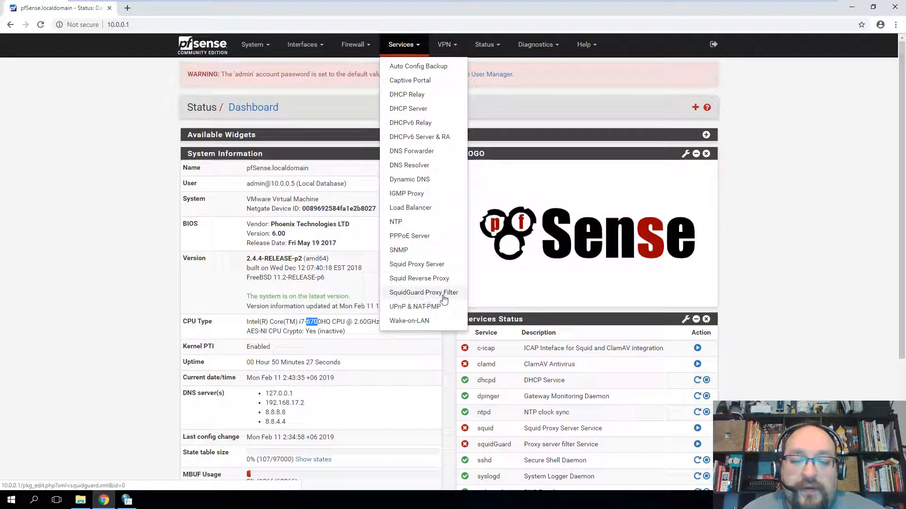
left_click(417, 264)
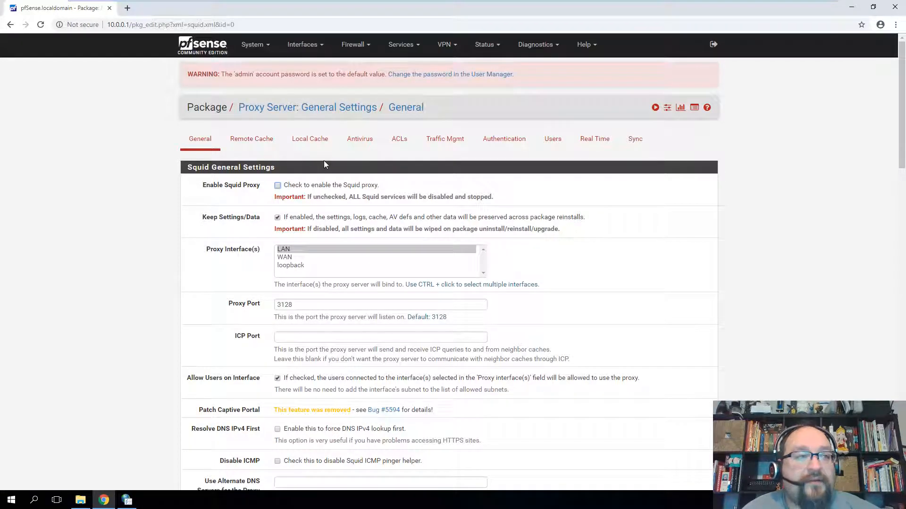
left_click(126, 500)
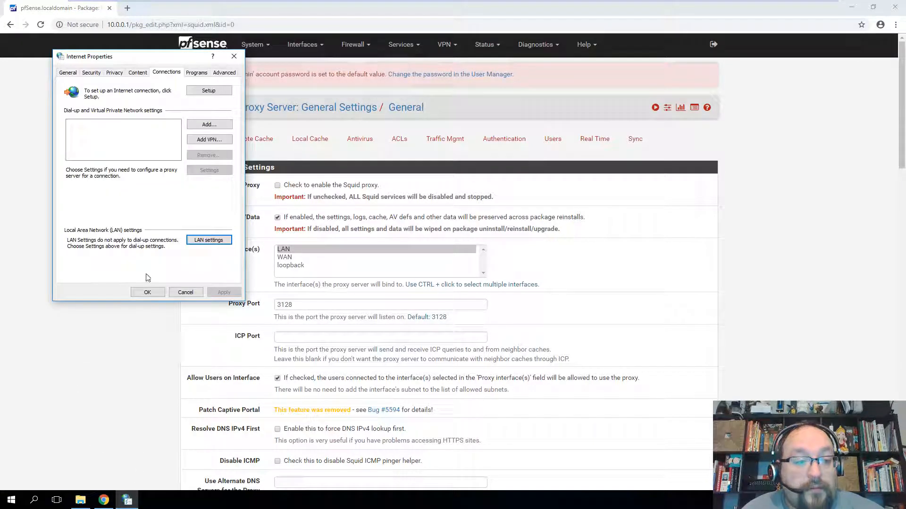
left_click(208, 240)
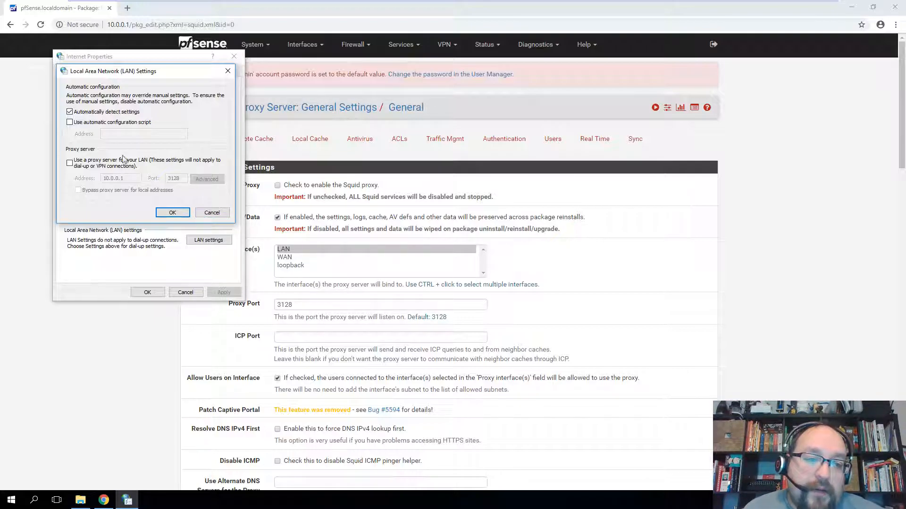
left_click(212, 213)
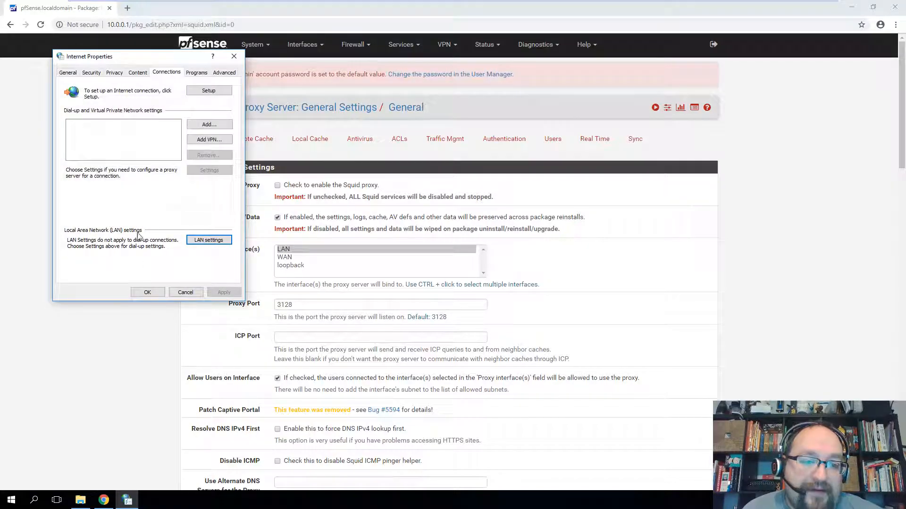
left_click(196, 364)
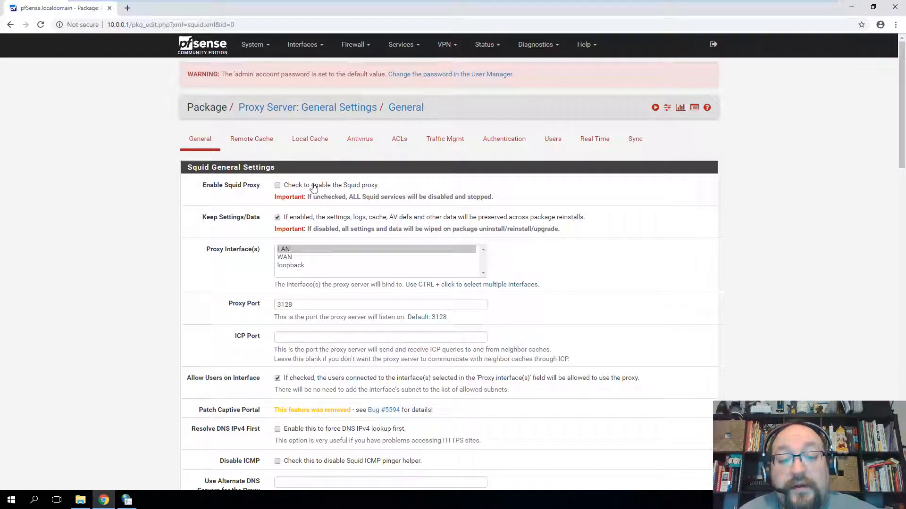
- Review the Squid general settings, toggling Resolve DNS IPv4 First on and back off
left_click_drag(293, 305, 422, 317)
left_click(250, 315)
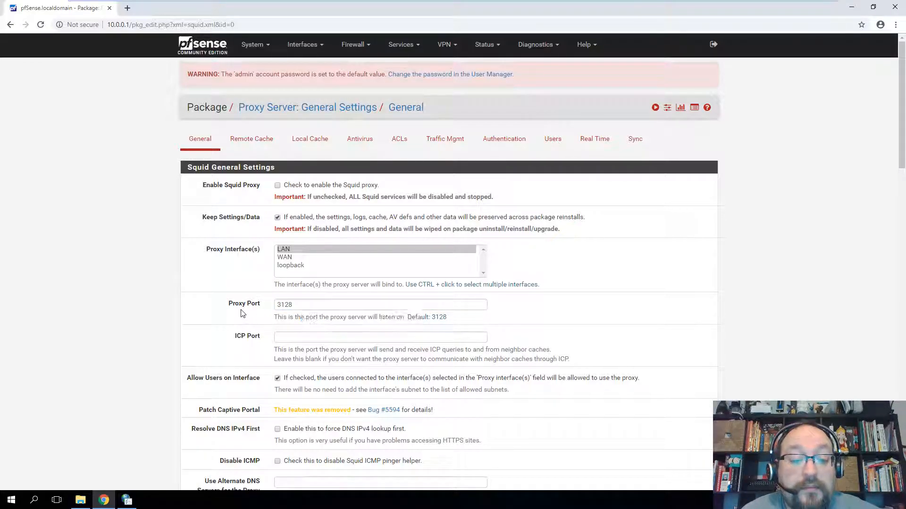
scroll(225, 273, "down", 2)
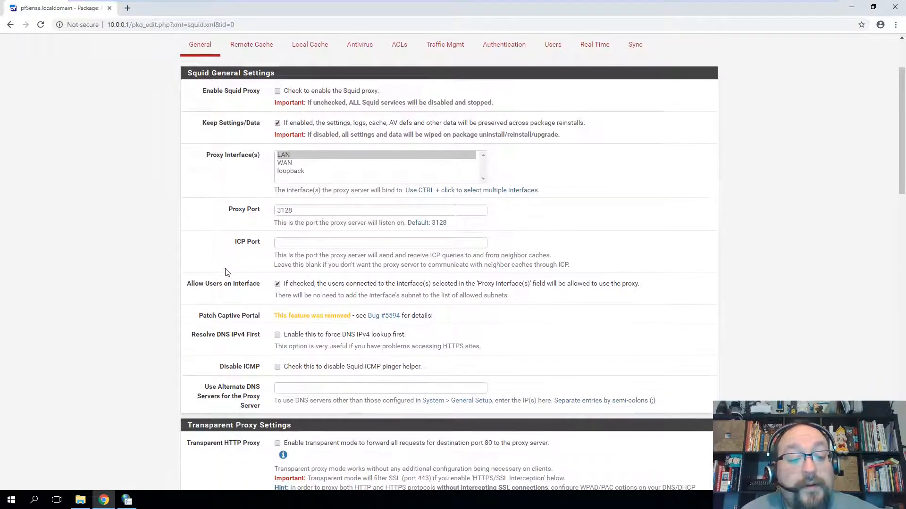
left_click_drag(203, 316, 262, 316)
left_click(244, 302)
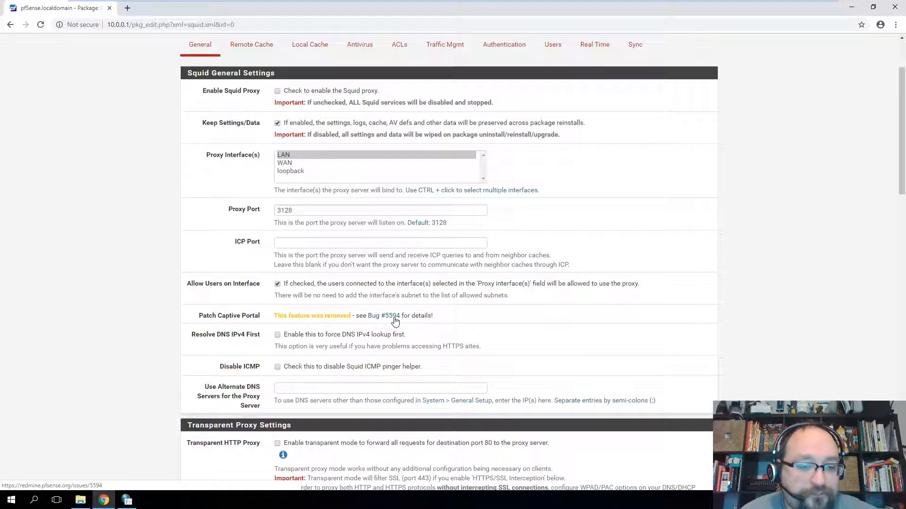
scroll(255, 280, "down", 1)
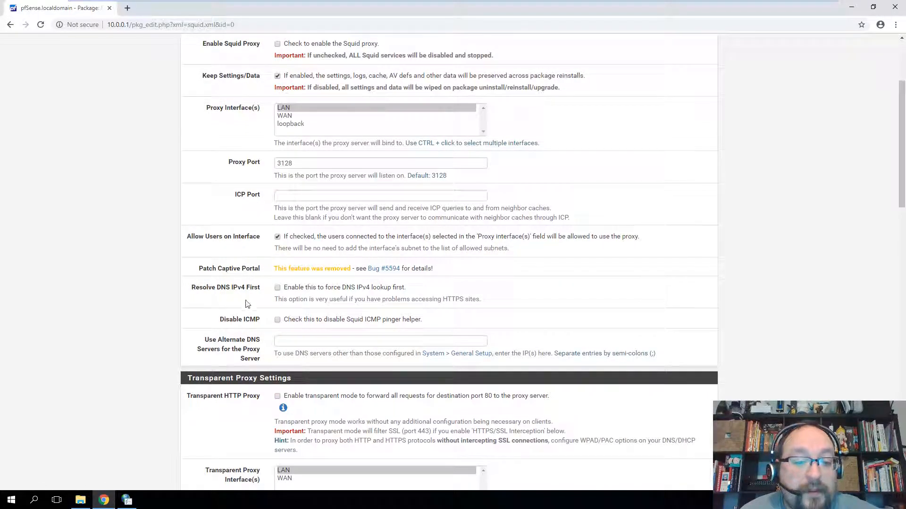
left_click_drag(346, 288, 370, 287)
left_click(401, 290)
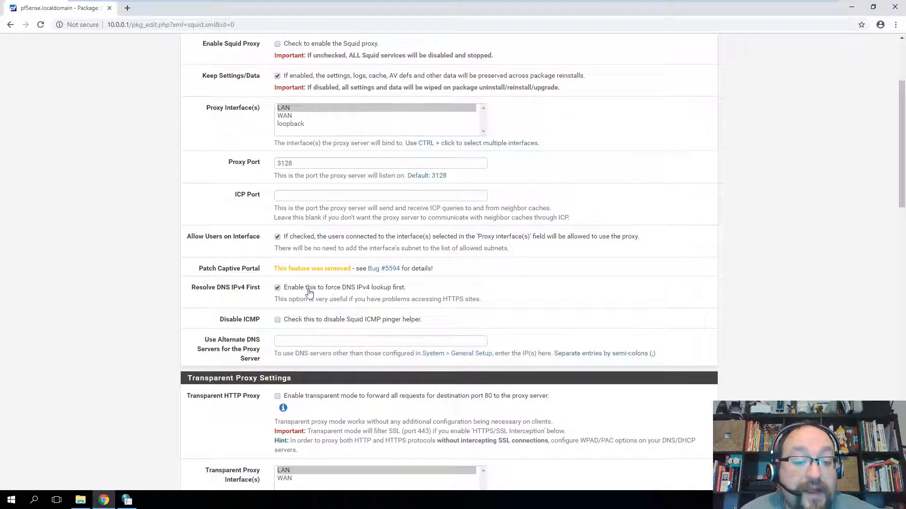
left_click(278, 289)
- Read through the Transparent Proxy settings and the SSL port 443 filtering notes
scroll(224, 297, "down", 1)
scroll(223, 292, "down", 1)
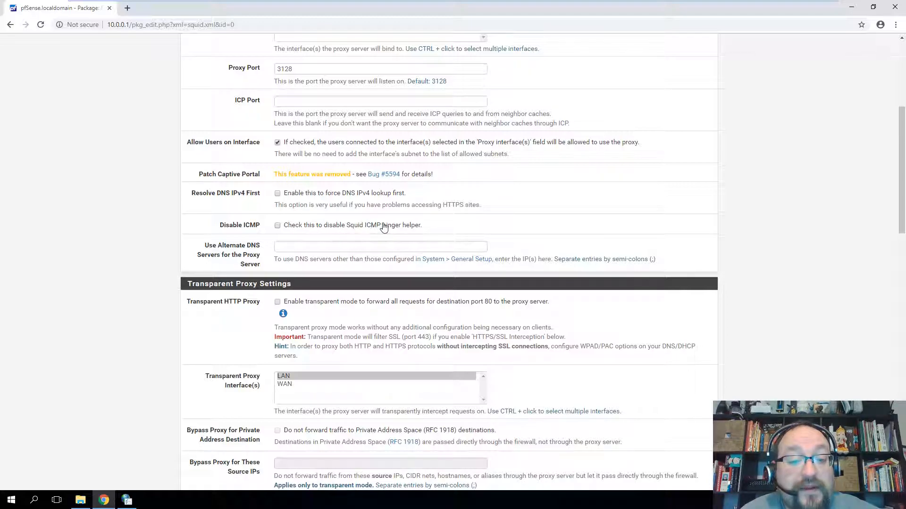
scroll(222, 244, "down", 1)
scroll(222, 245, "down", 2)
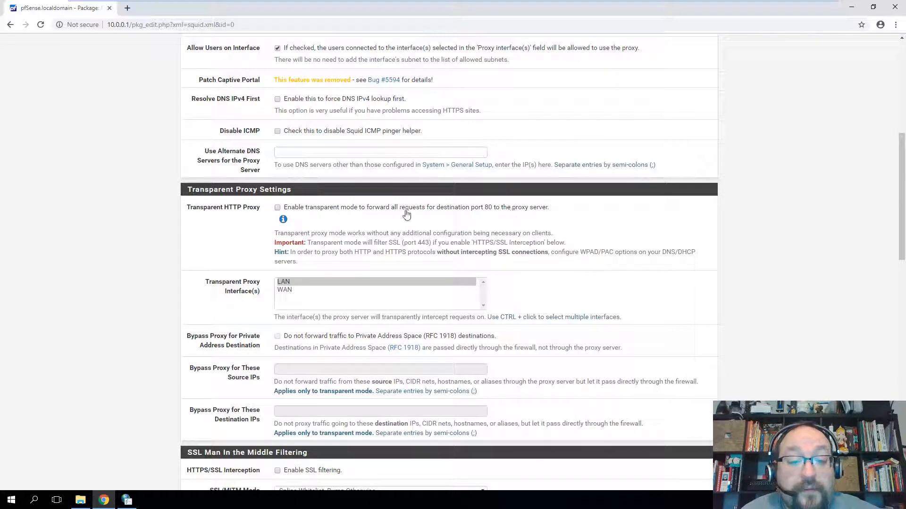
left_click_drag(317, 233, 539, 233)
left_click(579, 232)
left_click_drag(389, 233, 551, 233)
left_click(566, 234)
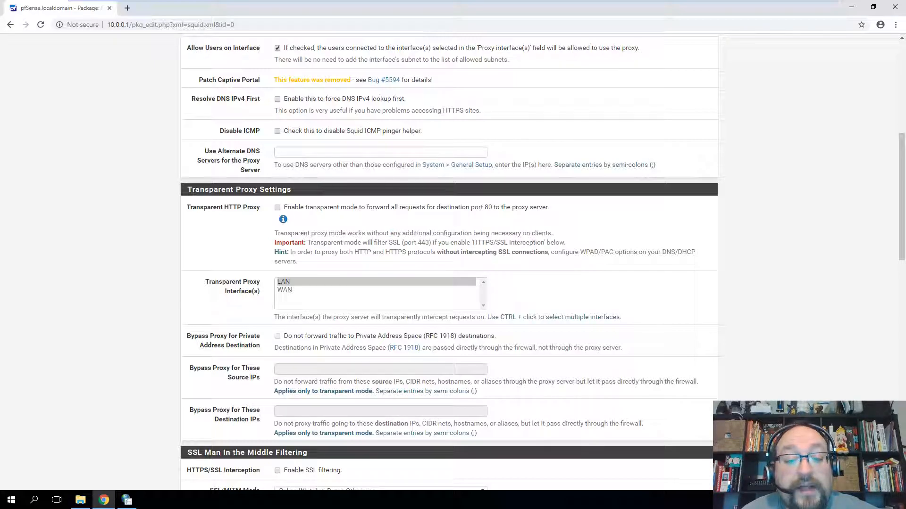
left_click_drag(343, 243, 554, 242)
scroll(244, 221, "down", 2)
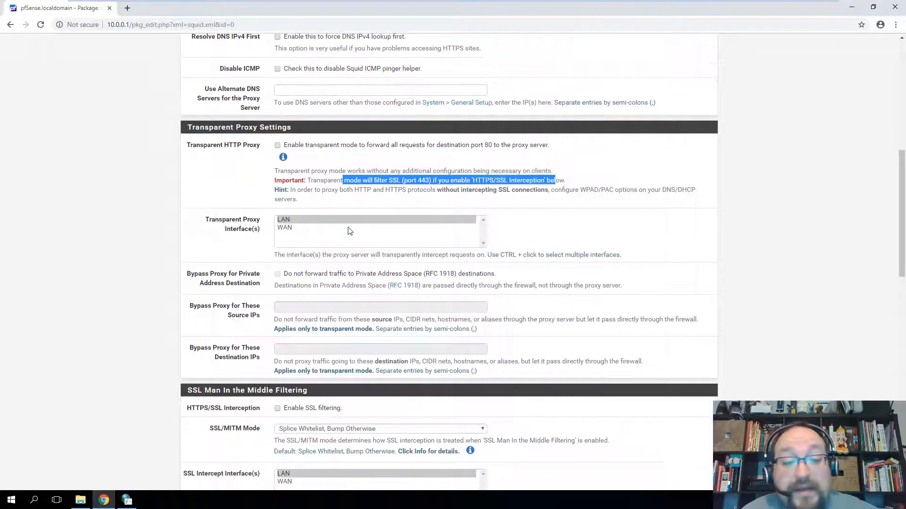
scroll(245, 222, "down", 2)
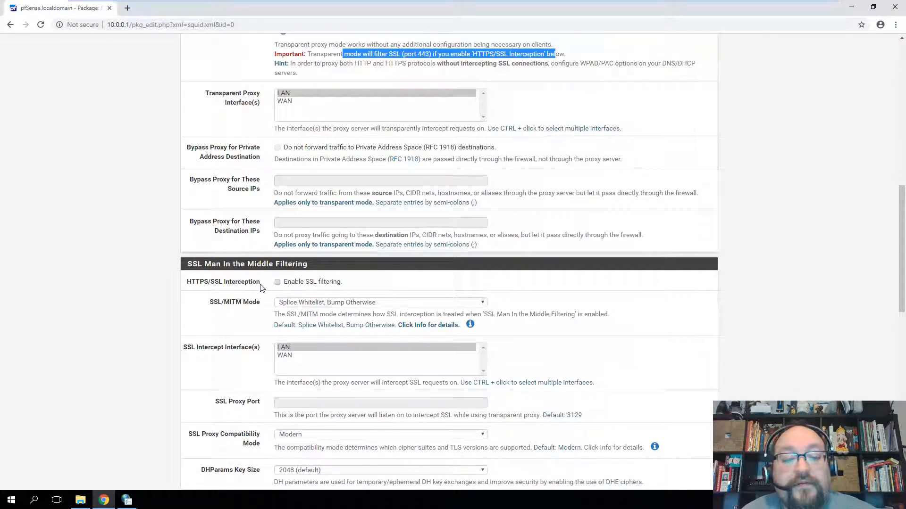
- Review the CA help and Visible Hostname 'localhost', then switch to the Local Cache settings
scroll(259, 288, "down", 2)
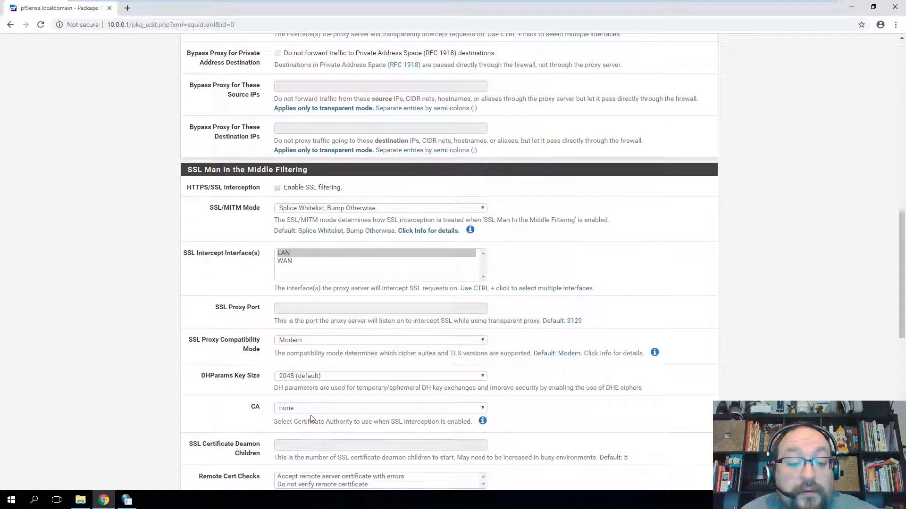
left_click(482, 421)
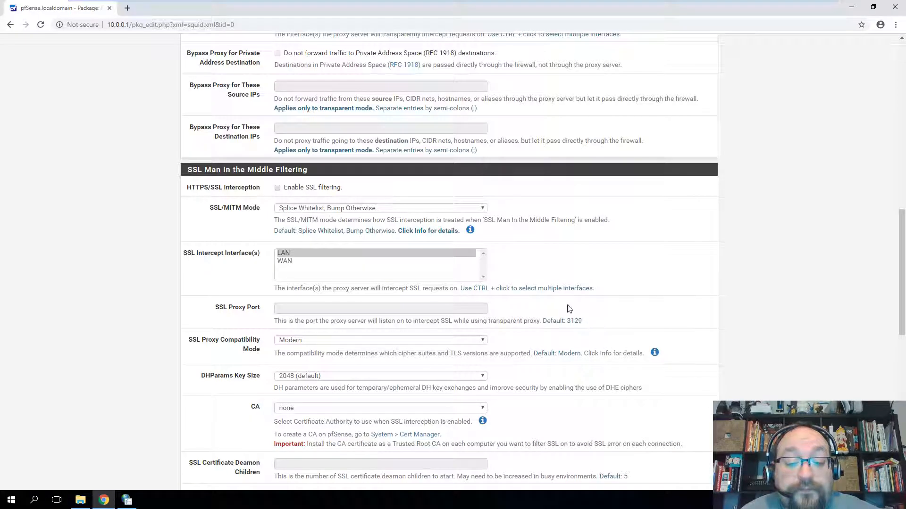
scroll(572, 308, "down", 2)
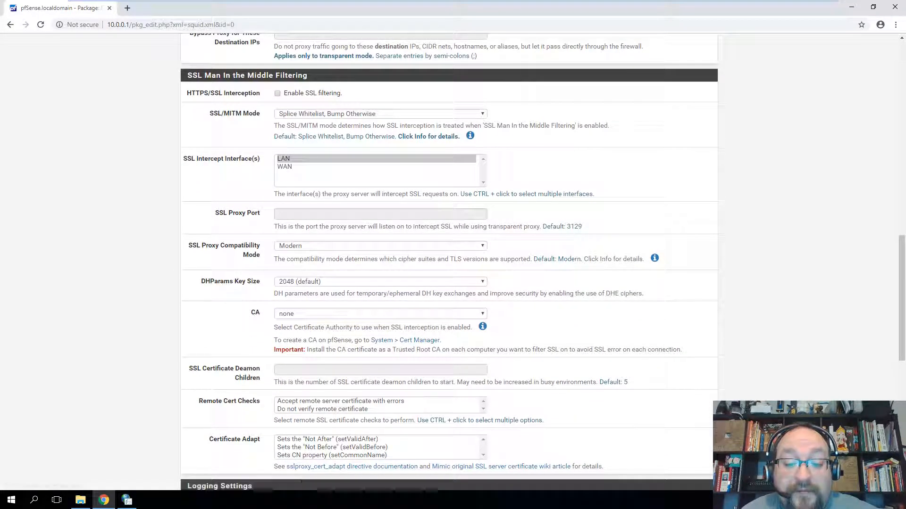
scroll(552, 330, "down", 2)
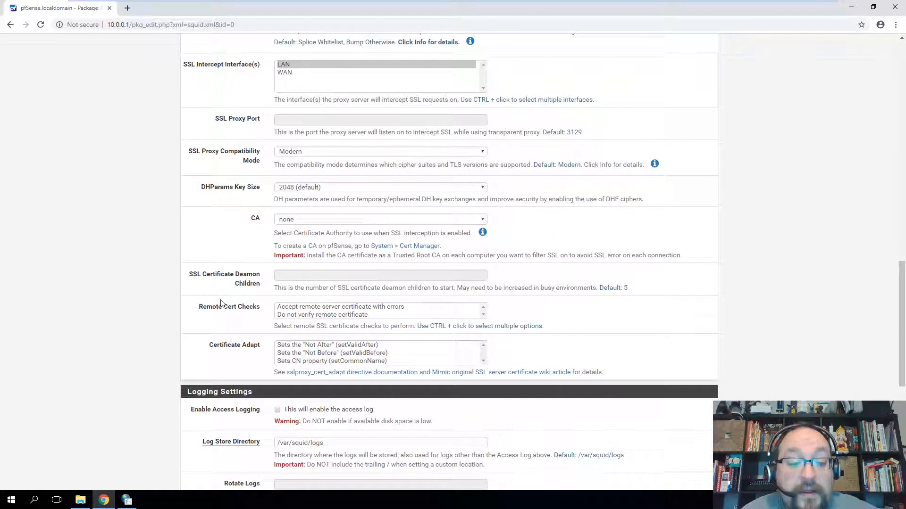
scroll(219, 302, "down", 3)
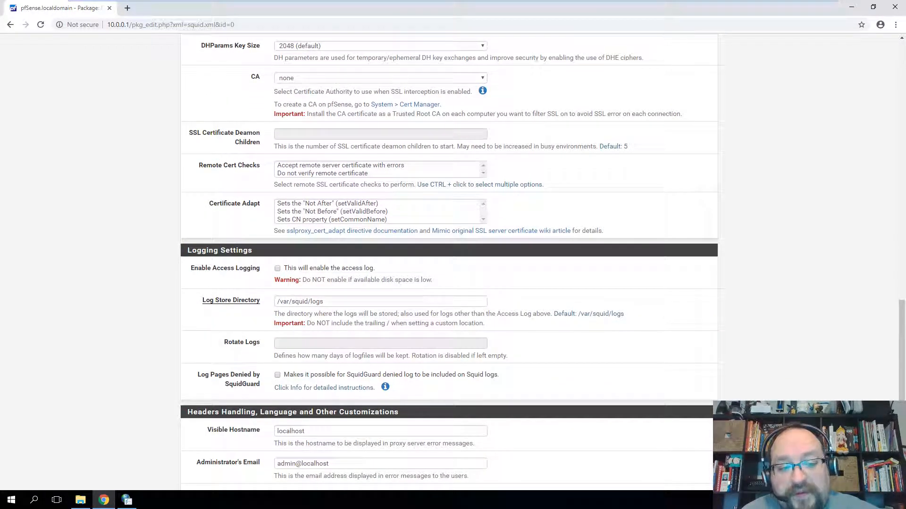
scroll(448, 264, "down", 4)
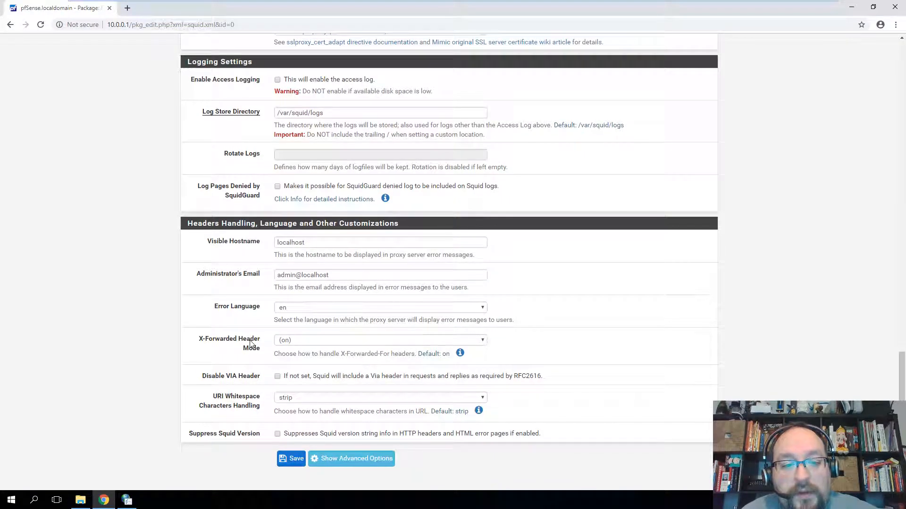
double_click(278, 242)
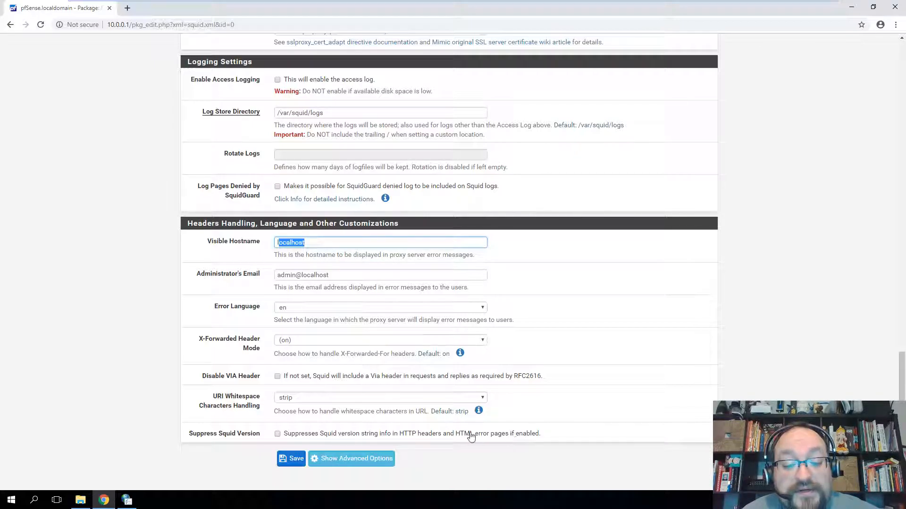
scroll(227, 386, "up", 4)
scroll(227, 386, "up", 15)
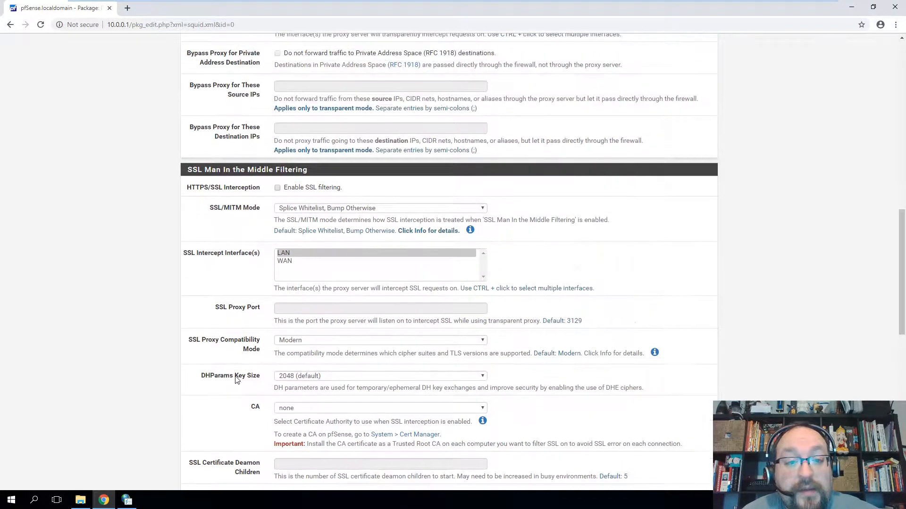
scroll(238, 368, "up", 6)
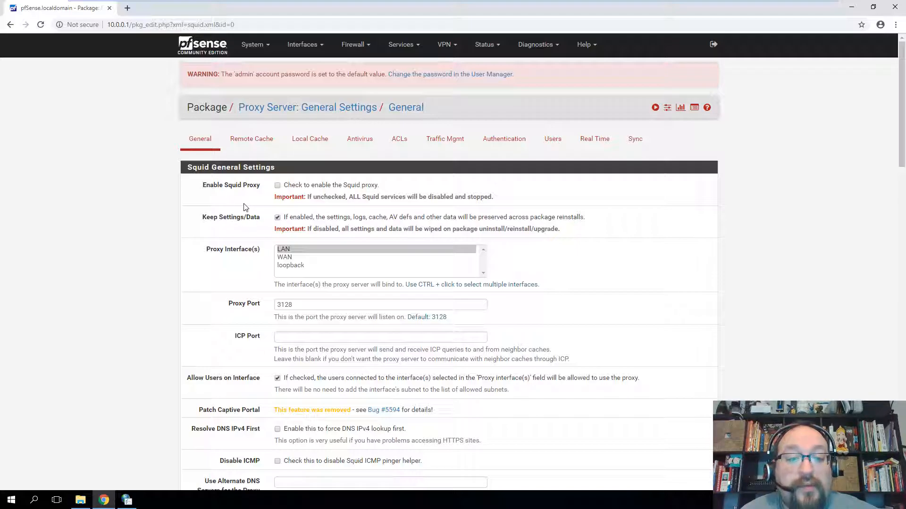
left_click(310, 139)
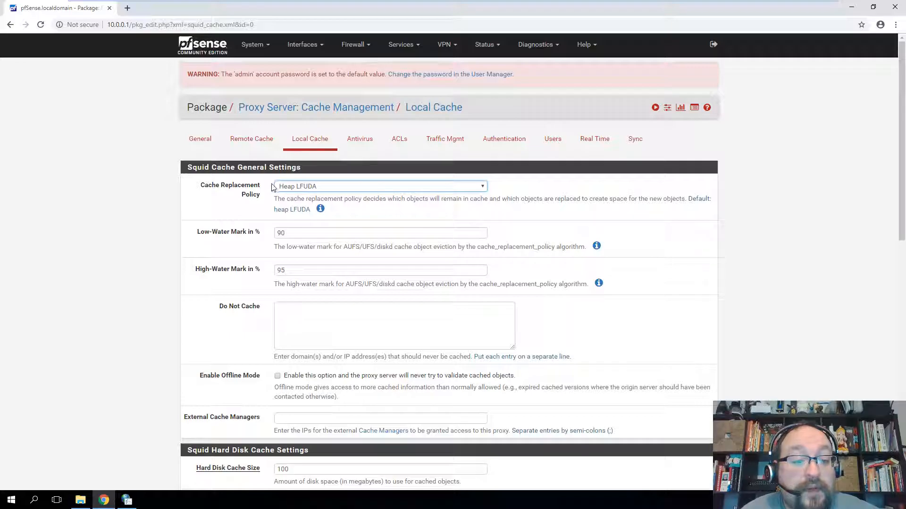
scroll(245, 250, "down", 4)
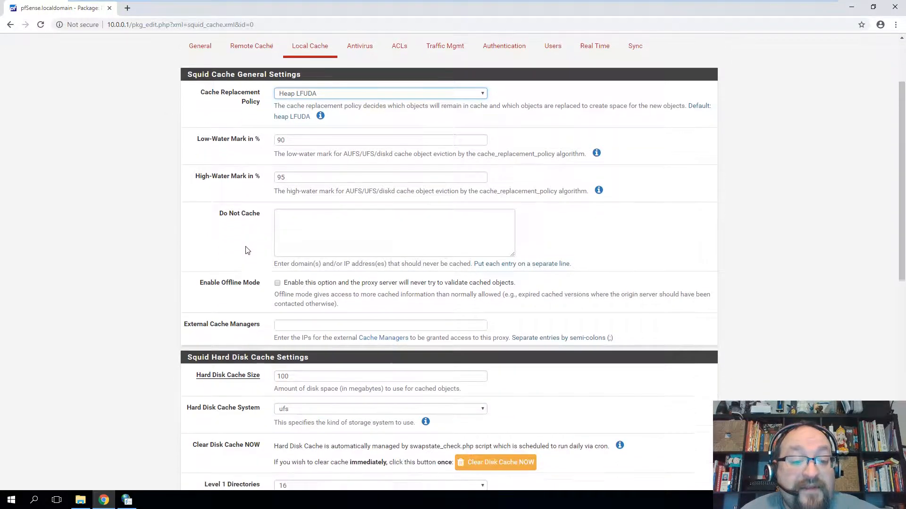
scroll(239, 204, "up", 1)
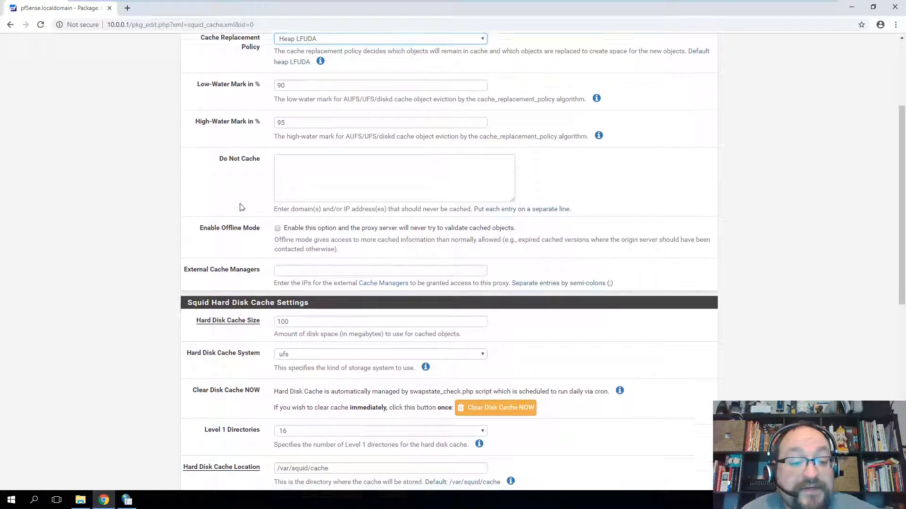
scroll(242, 215, "down", 3)
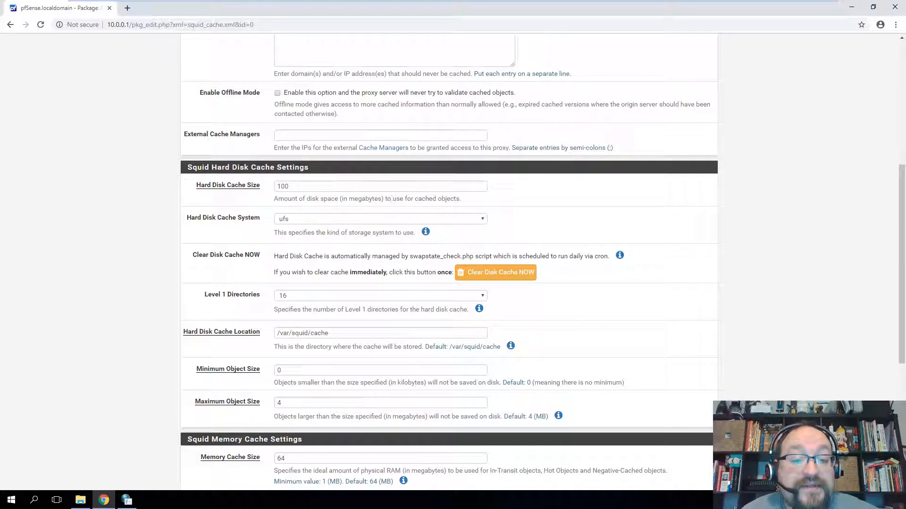
left_click_drag(463, 204, 288, 200)
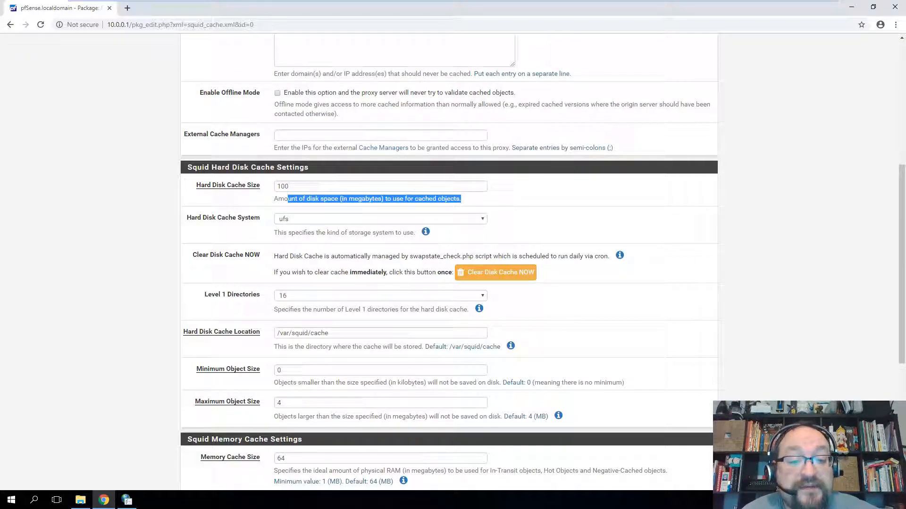
double_click(283, 186)
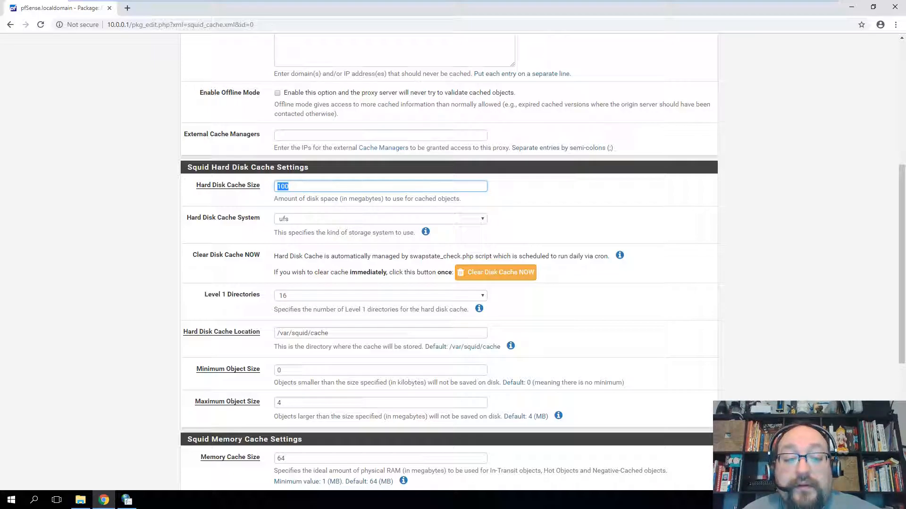
scroll(250, 210, "up", 1)
scroll(243, 213, "down", 1)
scroll(242, 251, "down", 2)
left_click_drag(330, 239, 269, 239)
scroll(256, 197, "down", 2)
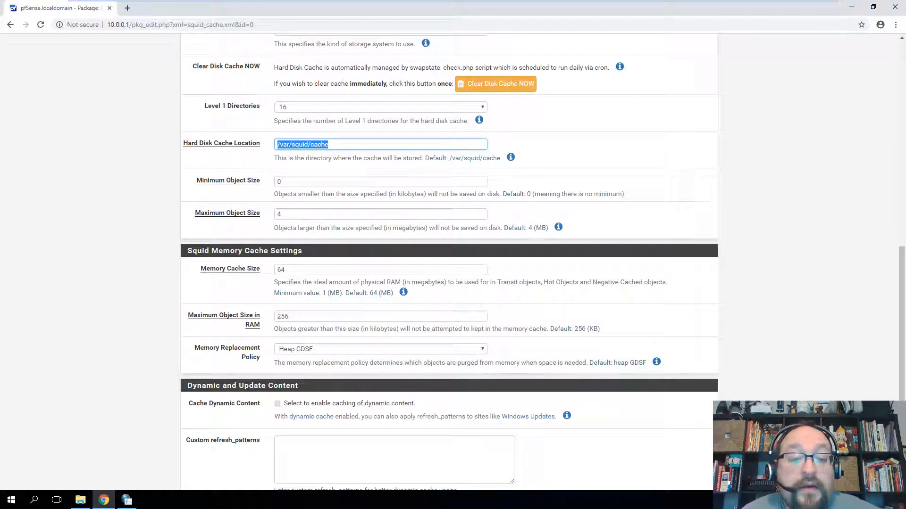
left_click_drag(523, 194, 274, 194)
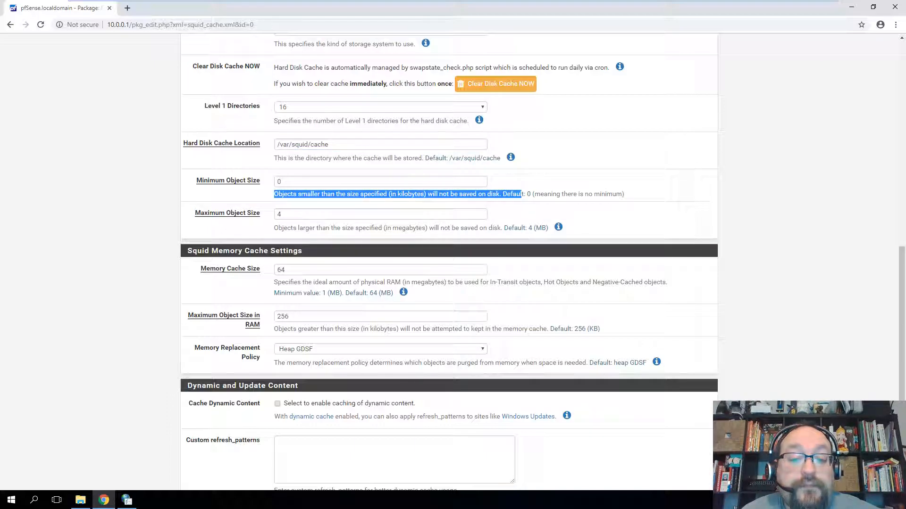
left_click_drag(332, 228, 448, 228)
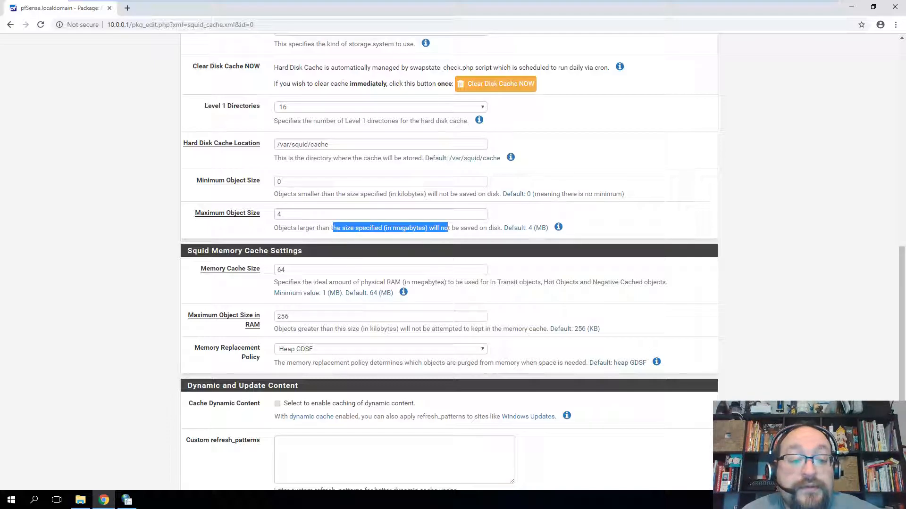
scroll(285, 198, "down", 2)
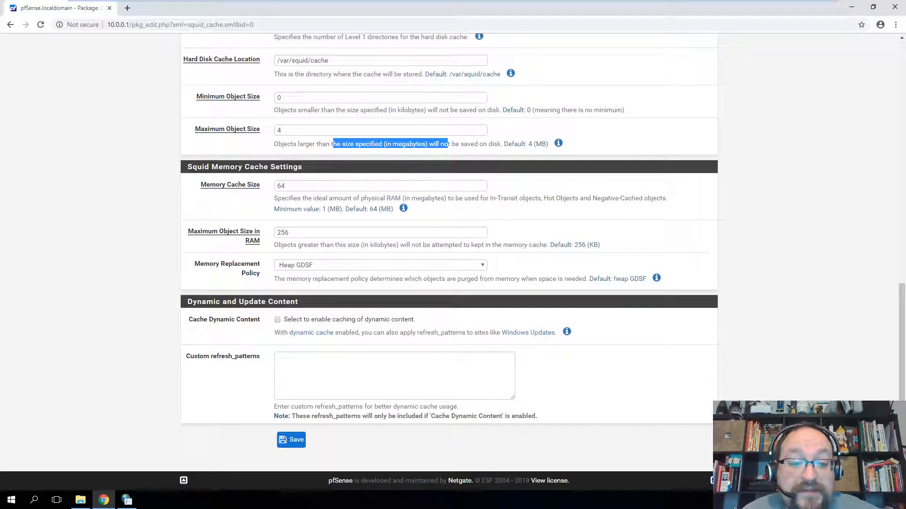
left_click_drag(386, 198, 415, 208)
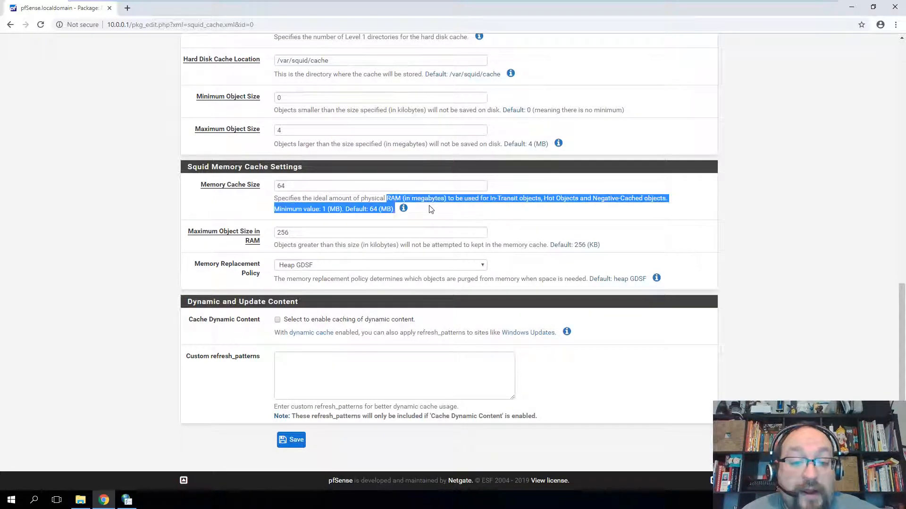
left_click(257, 208)
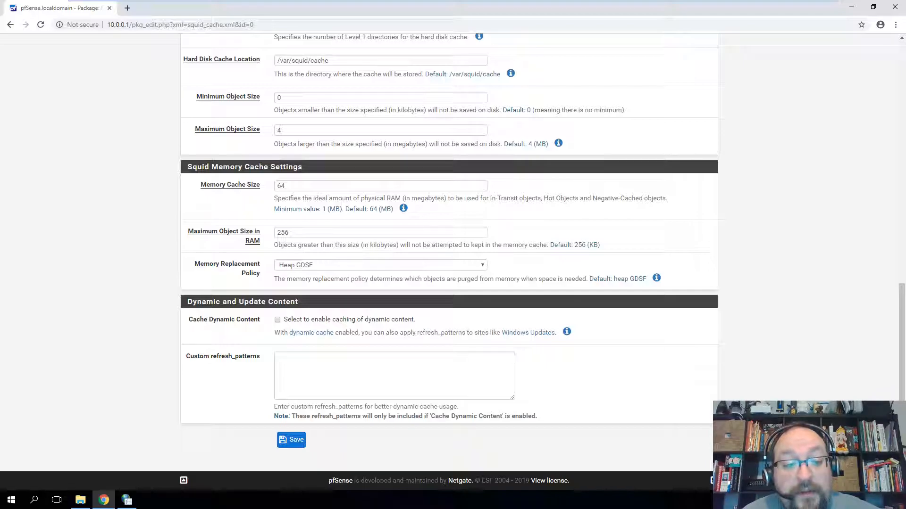
double_click(283, 233)
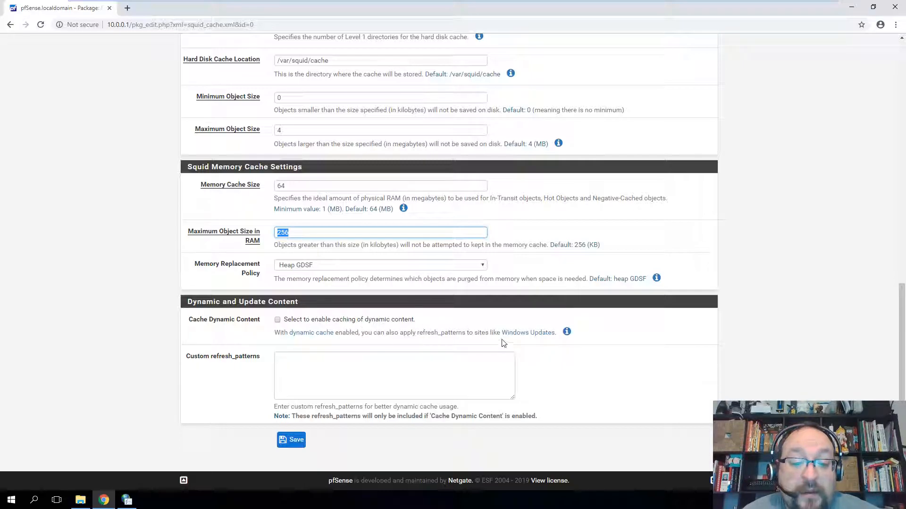
left_click_drag(501, 333, 565, 333)
left_click(567, 332)
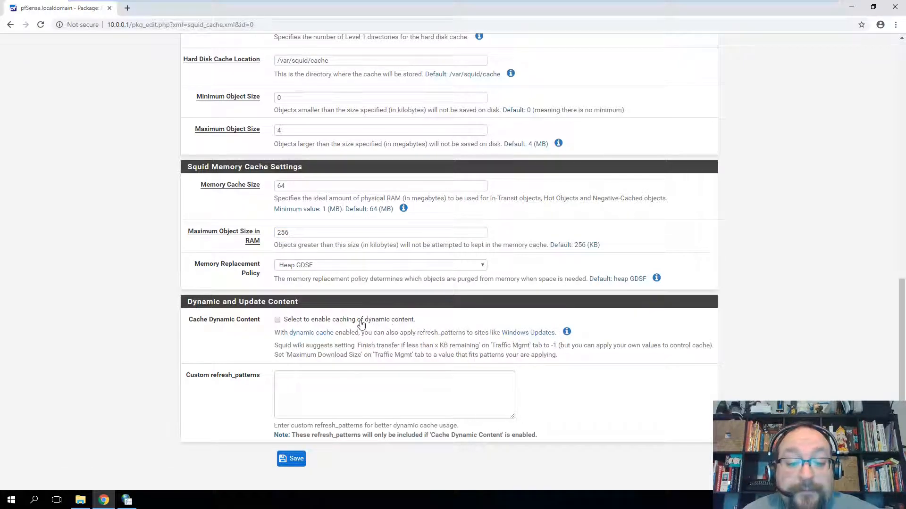
scroll(369, 322, "down", 1)
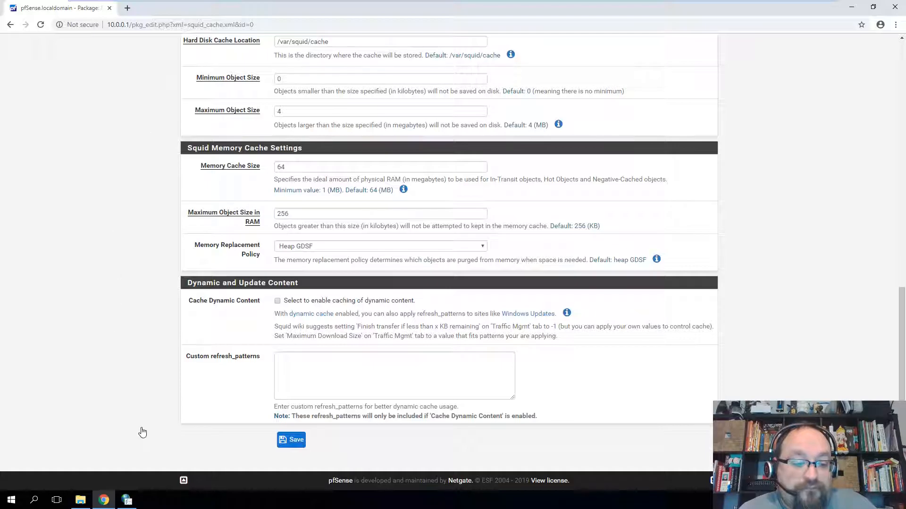
key("alt+Tab")
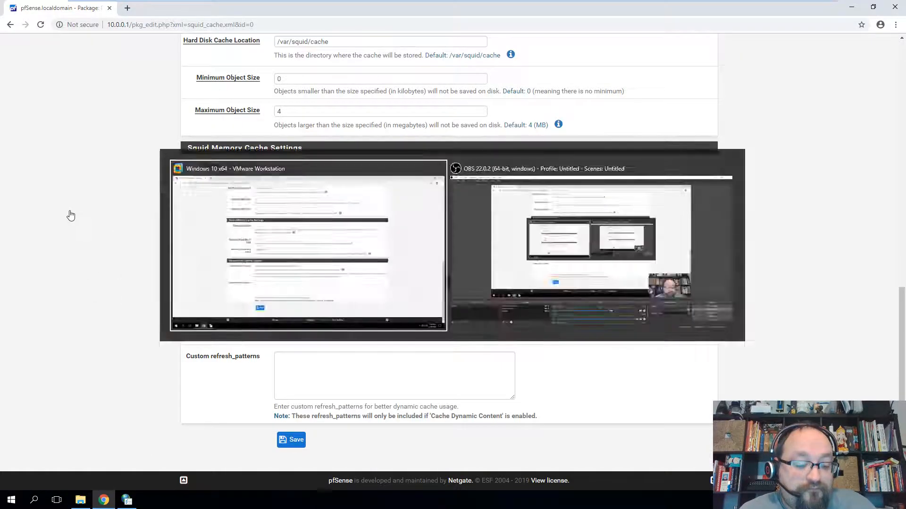
key("alt+Tab")
key("alt+Tab")
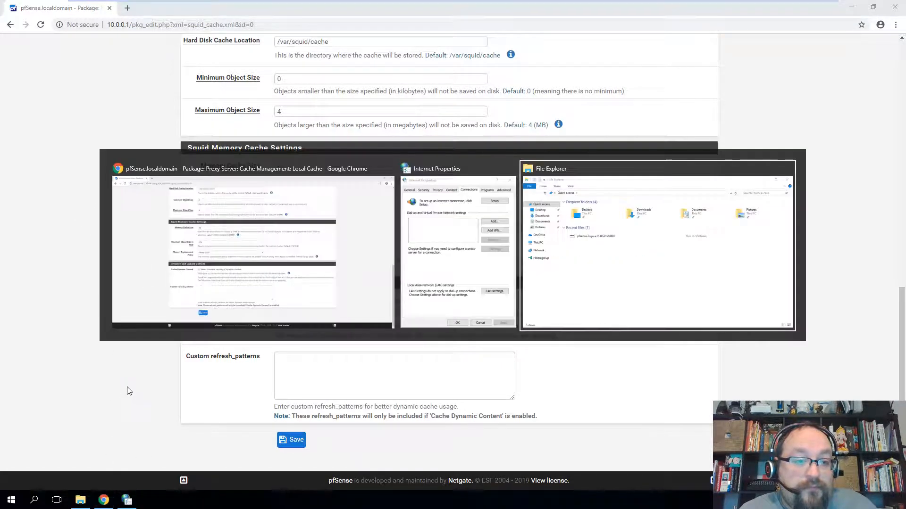
key("alt+Tab")
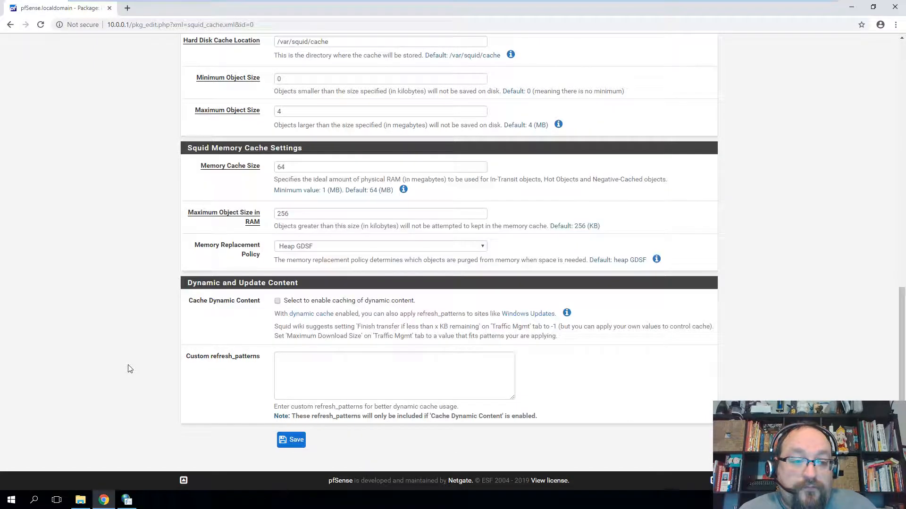
key("alt+Tab")
key("alt+Tab")
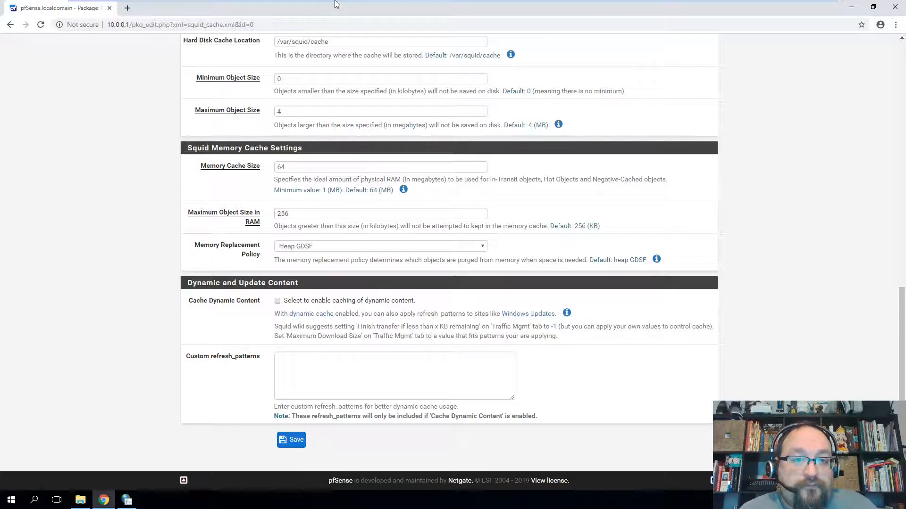
mouse_move(336, 2)
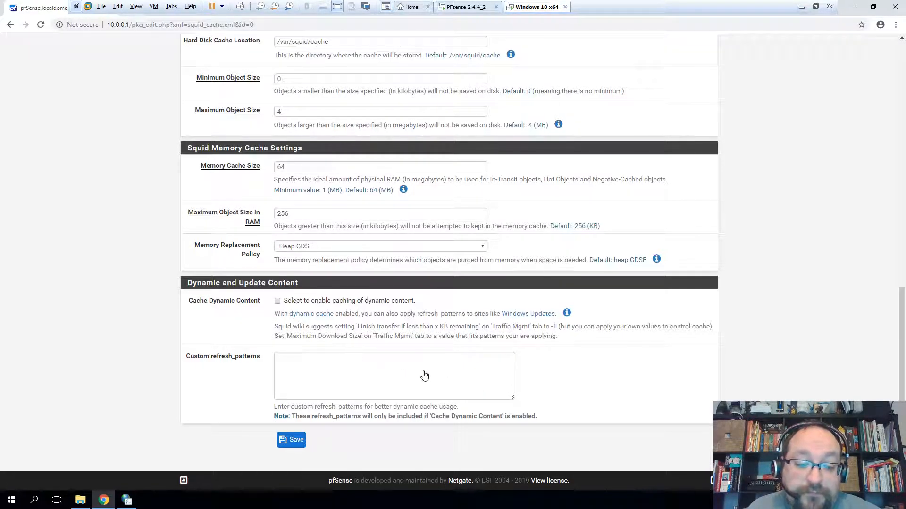
- Save the Squid Local Cache settings
scroll(708, 341, "up", 13)
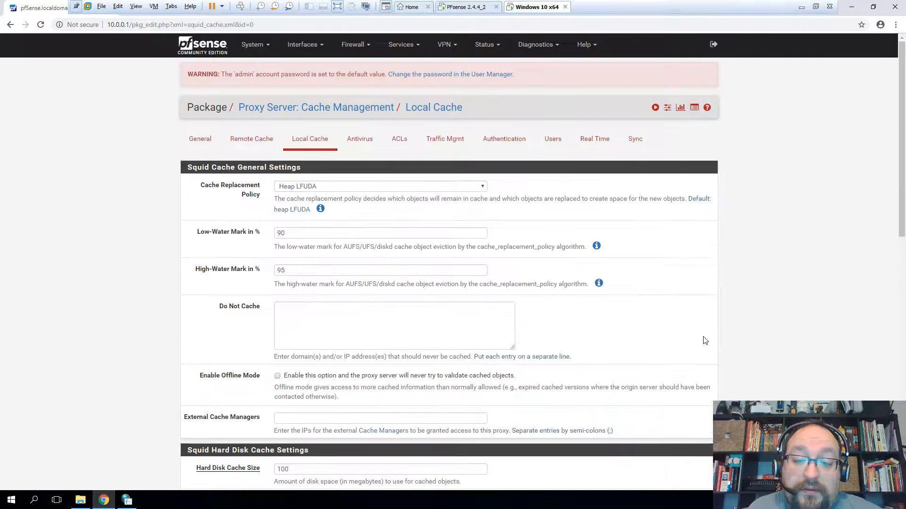
scroll(304, 168, "down", 12)
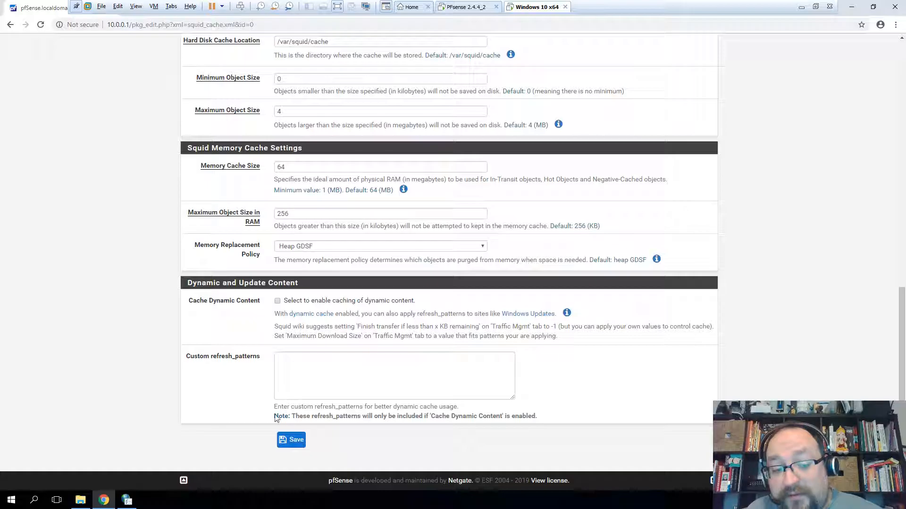
left_click(296, 439)
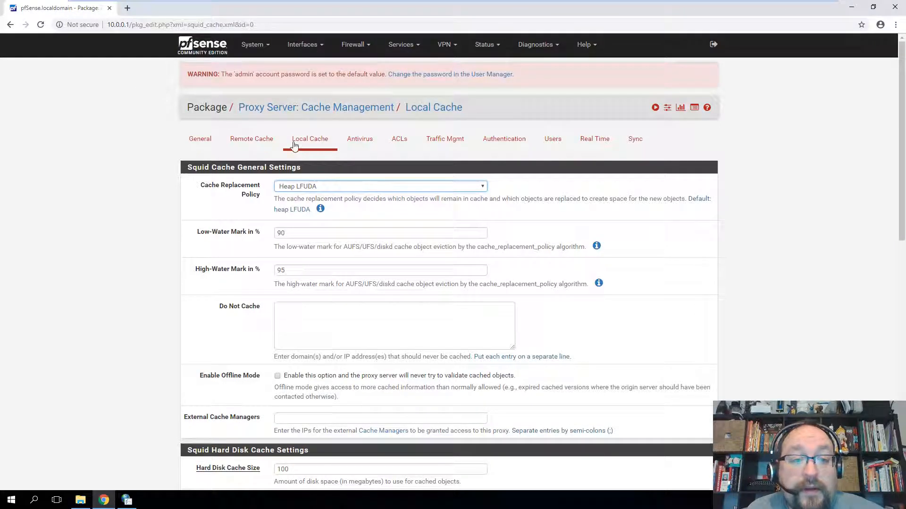
- Enable the Squid proxy on port 3128 in General settings and save
left_click(202, 138)
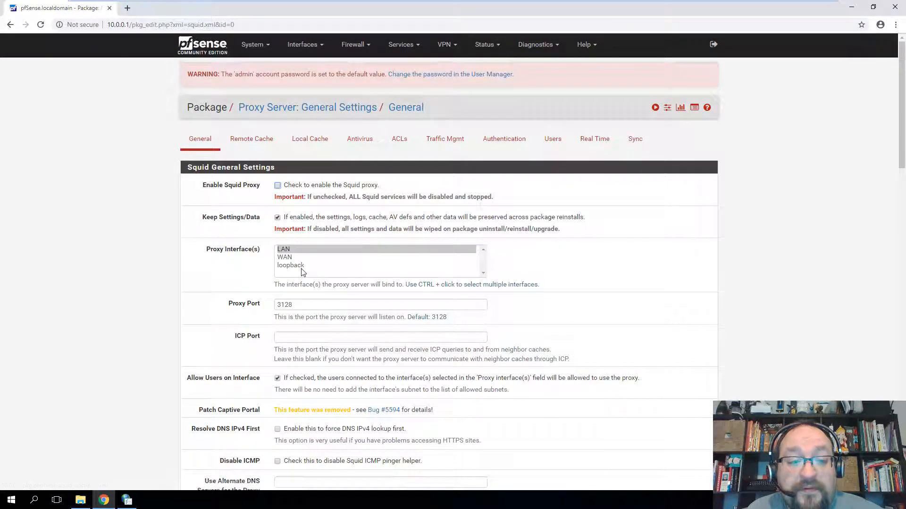
left_click(278, 185)
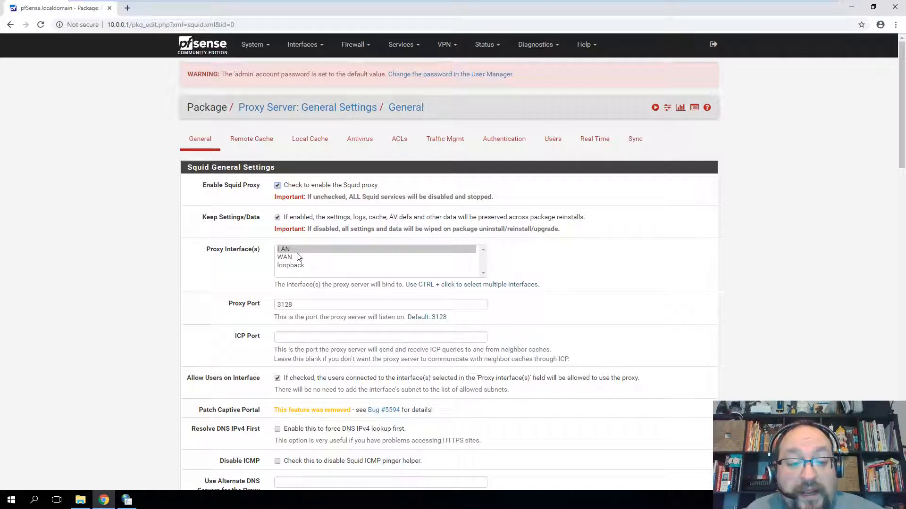
left_click_drag(294, 305, 269, 307)
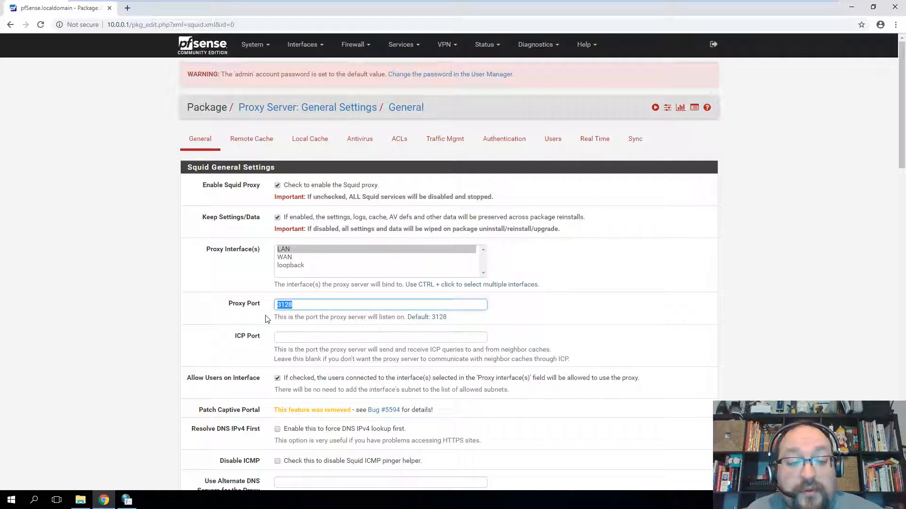
left_click(256, 315)
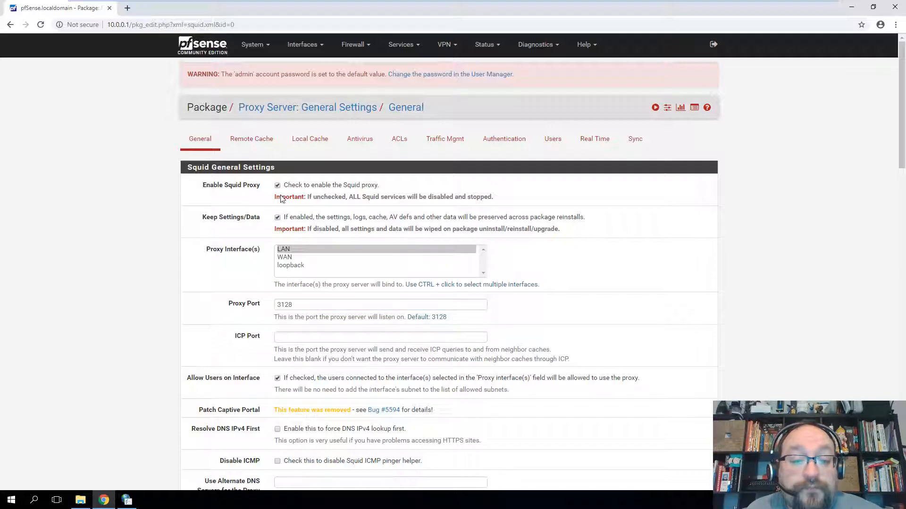
left_click_drag(357, 197, 472, 197)
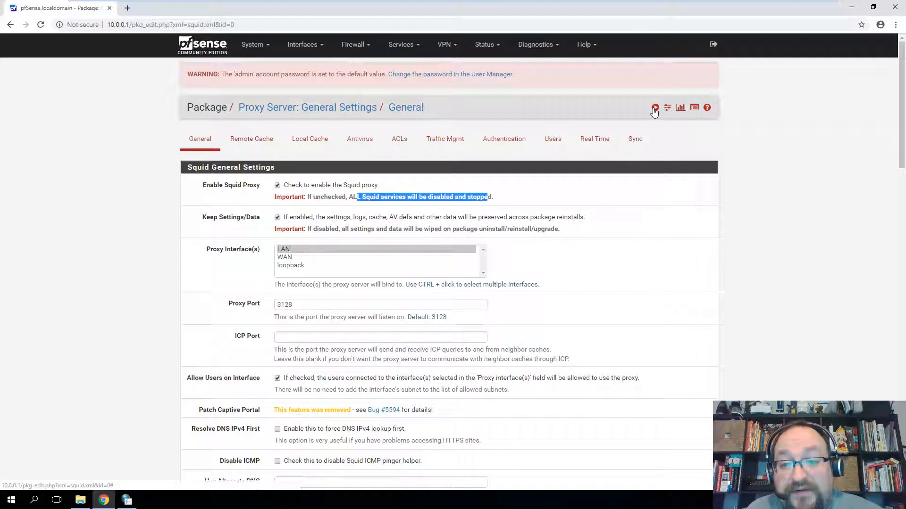
scroll(472, 278, "down", 20)
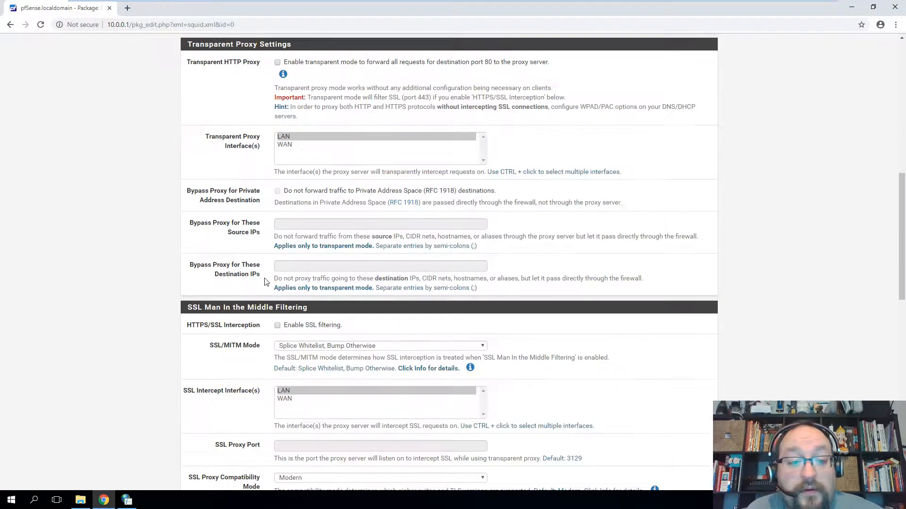
left_click(293, 442)
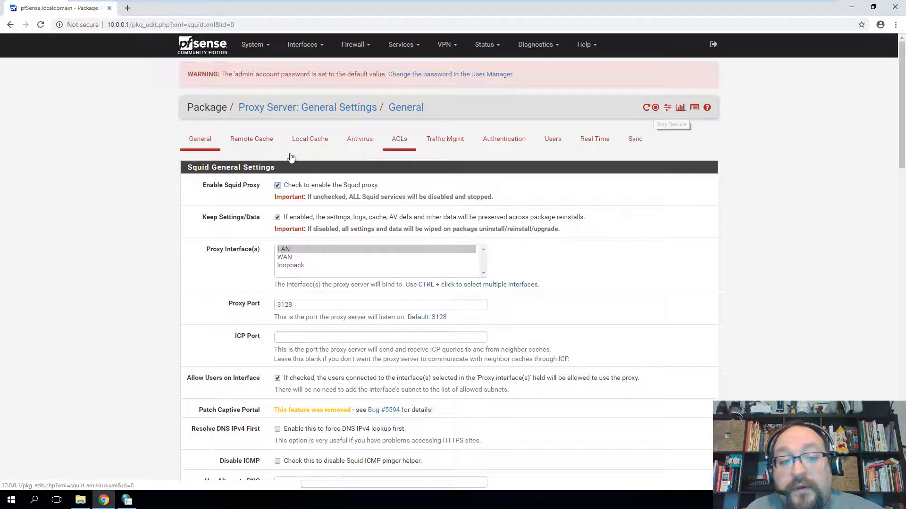
- Check the Internet Properties LAN settings, close them, and start a new Chrome tab
left_click(127, 500)
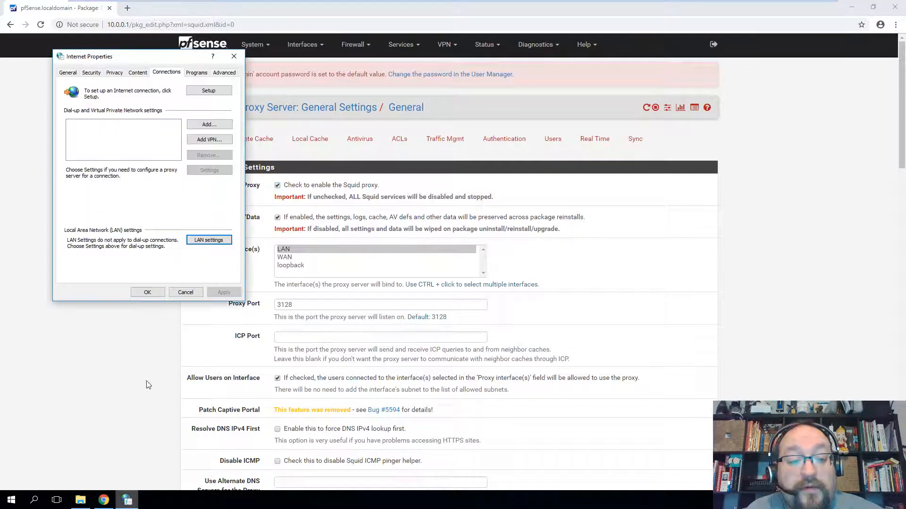
left_click(208, 240)
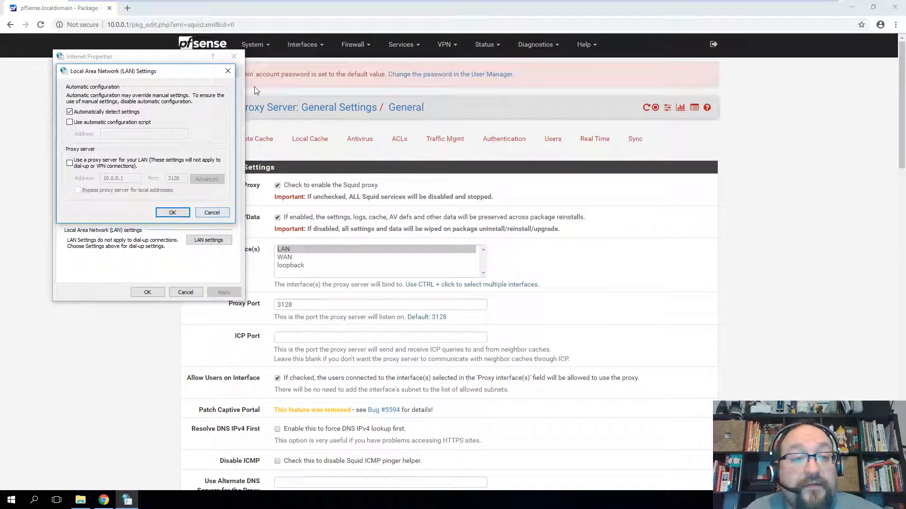
left_click(126, 10)
left_click(127, 10)
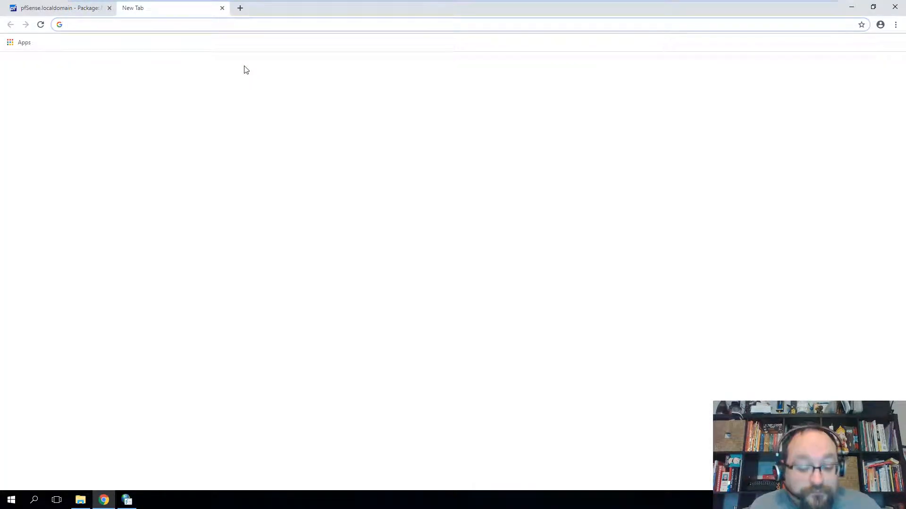
- Load hccs.edu, confirm its secure HTTPS connection details, then close that tab
type("hccs")
key("Return")
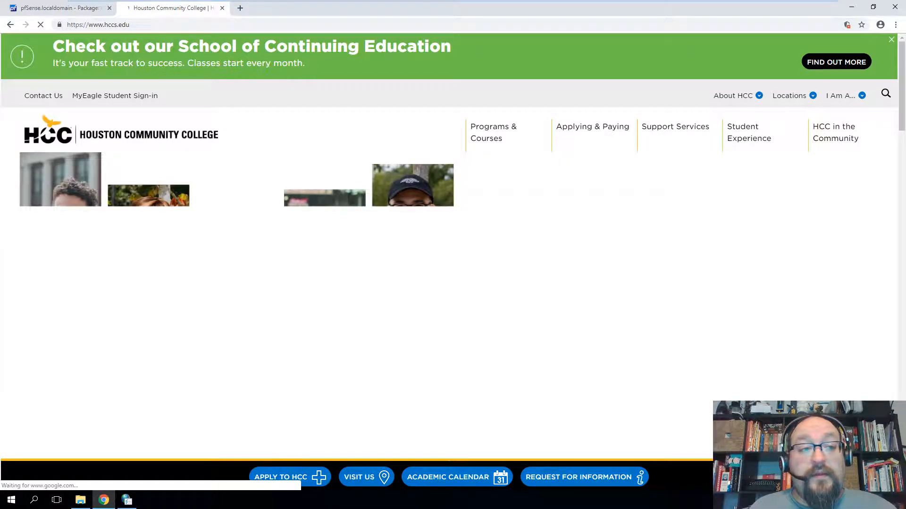
left_click_drag(83, 25, 75, 24)
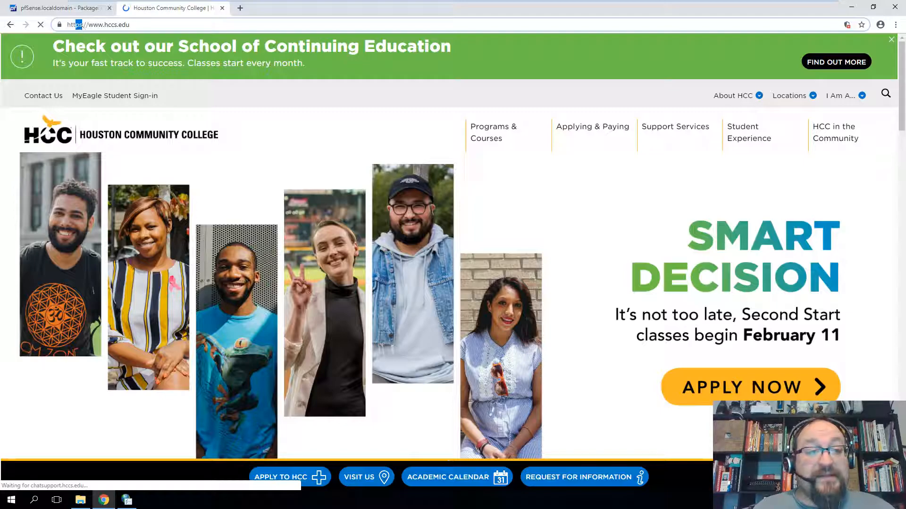
left_click(60, 24)
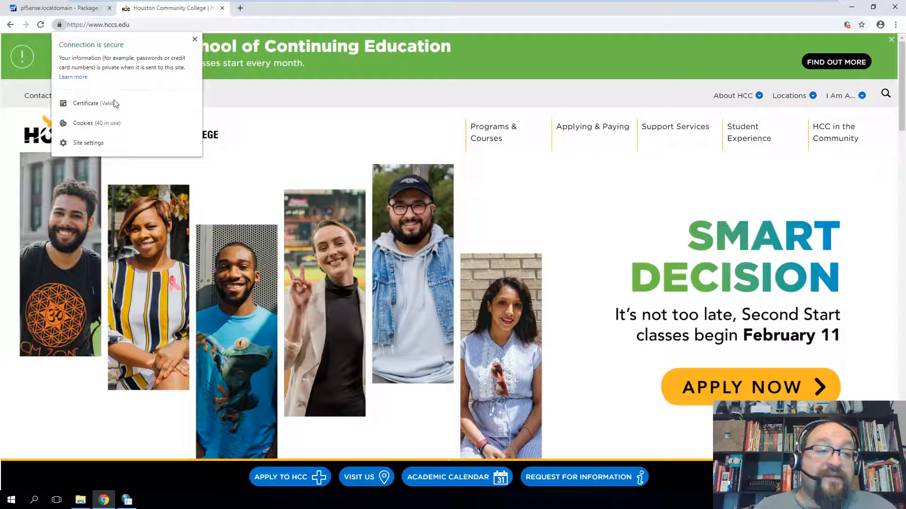
left_click(194, 41)
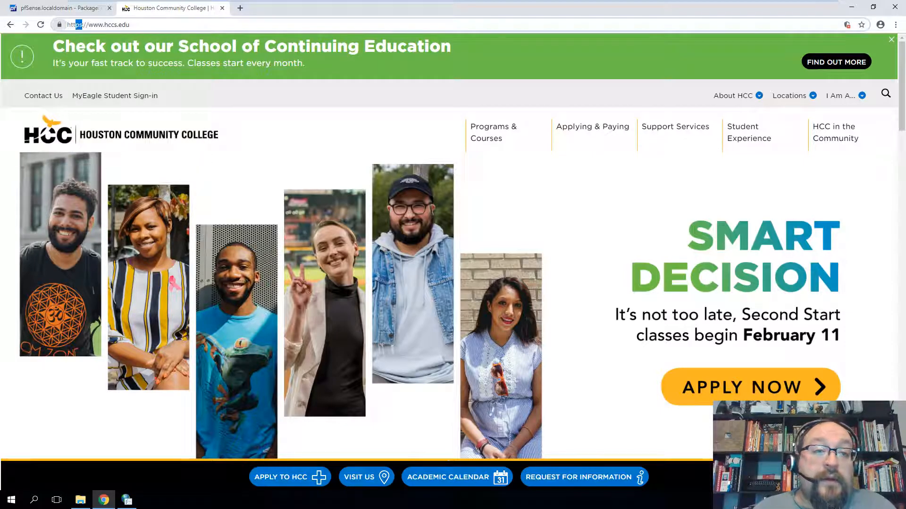
left_click(223, 8)
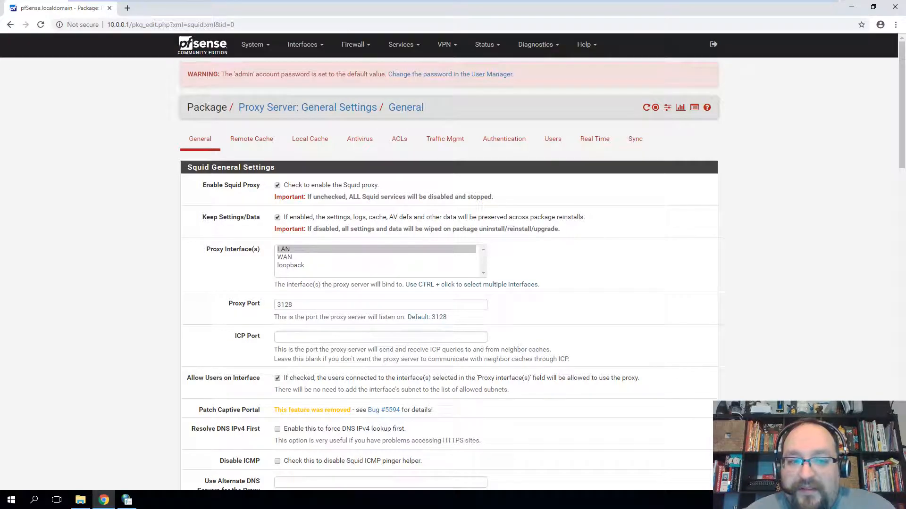
- Check the Remote Cache, Local Cache and Antivirus tabs, then review dashboard service statuses
left_click(250, 140)
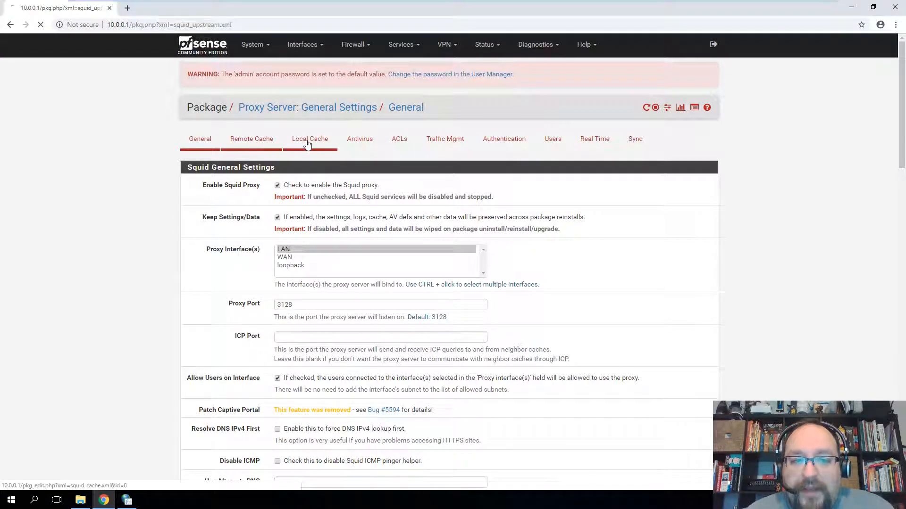
left_click(307, 144)
left_click(360, 141)
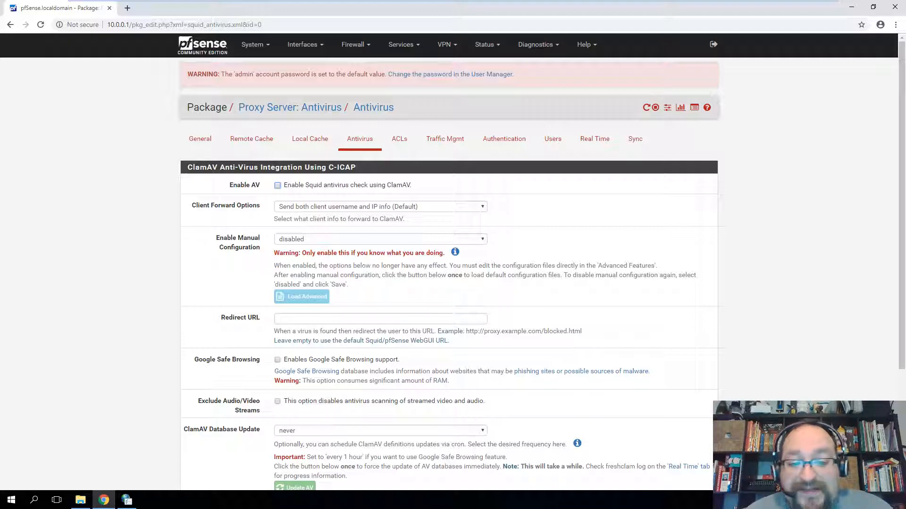
left_click(213, 49)
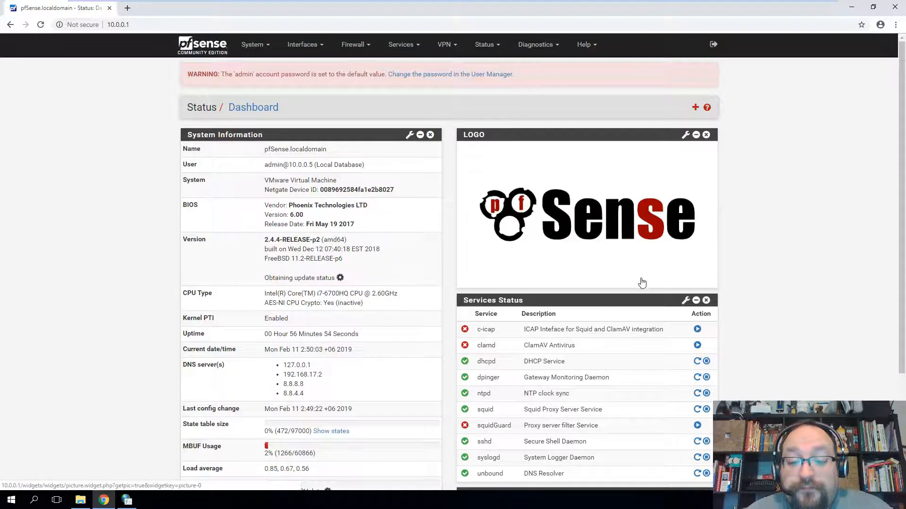
scroll(639, 281, "down", 3)
left_click_drag(523, 268, 602, 268)
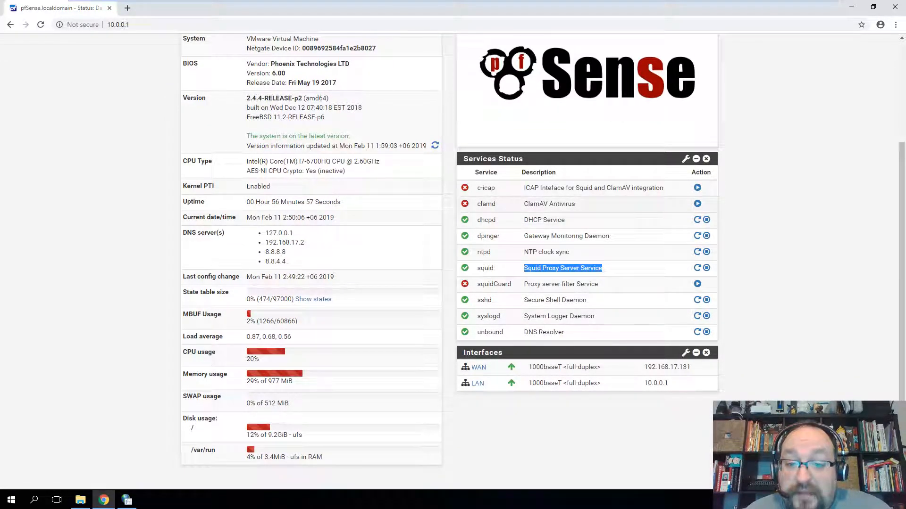
left_click_drag(524, 203, 597, 205)
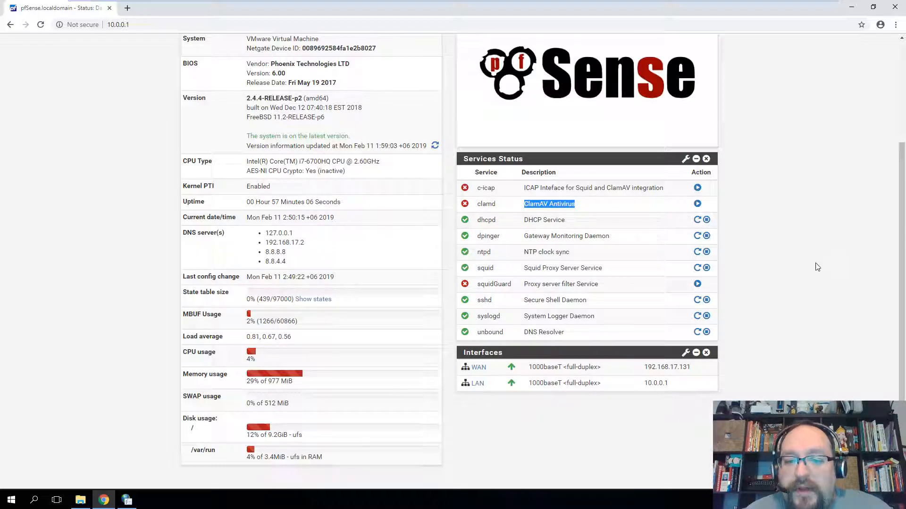
scroll(809, 266, "up", 3)
- Browse the pfSense Services and System menus from the dashboard
left_click(398, 45)
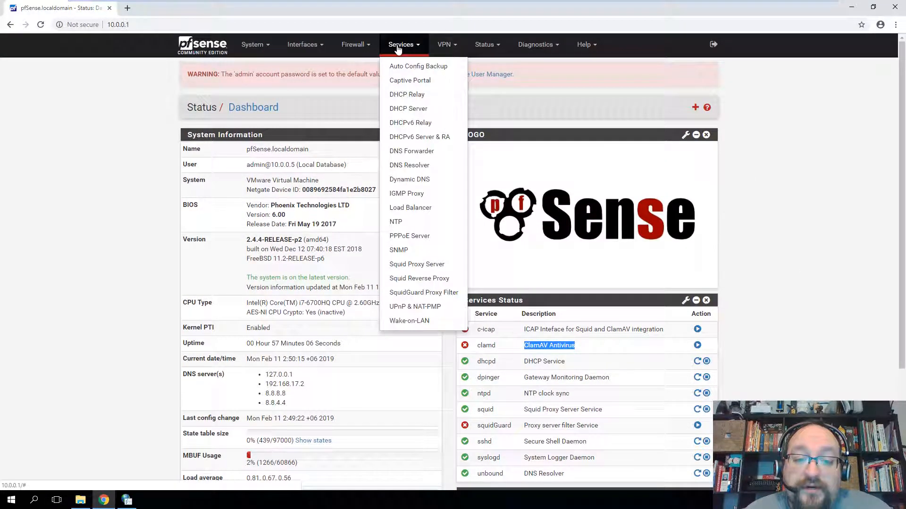
left_click(127, 249)
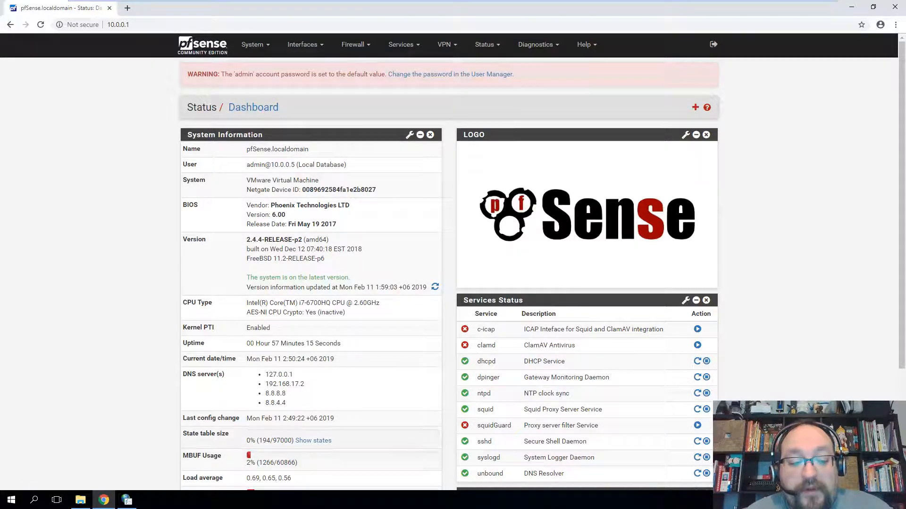
scroll(283, 358, "down", 3)
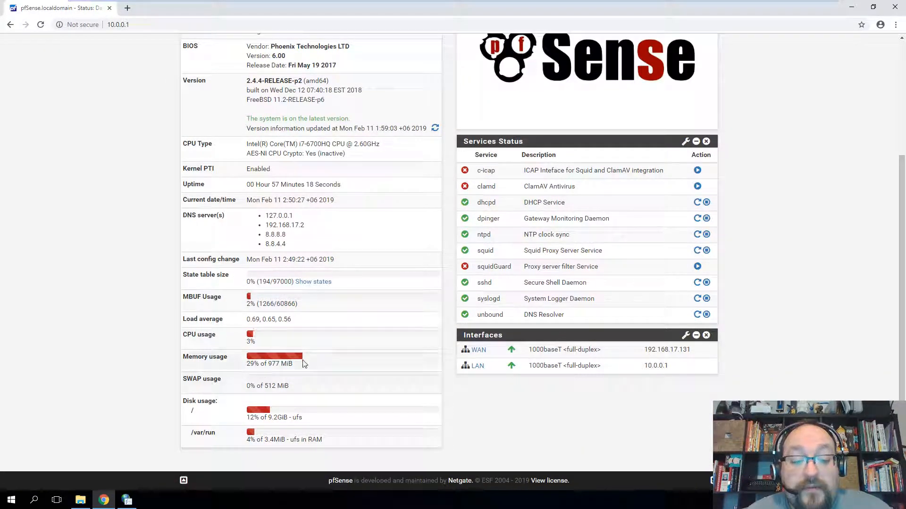
scroll(118, 330, "up", 3)
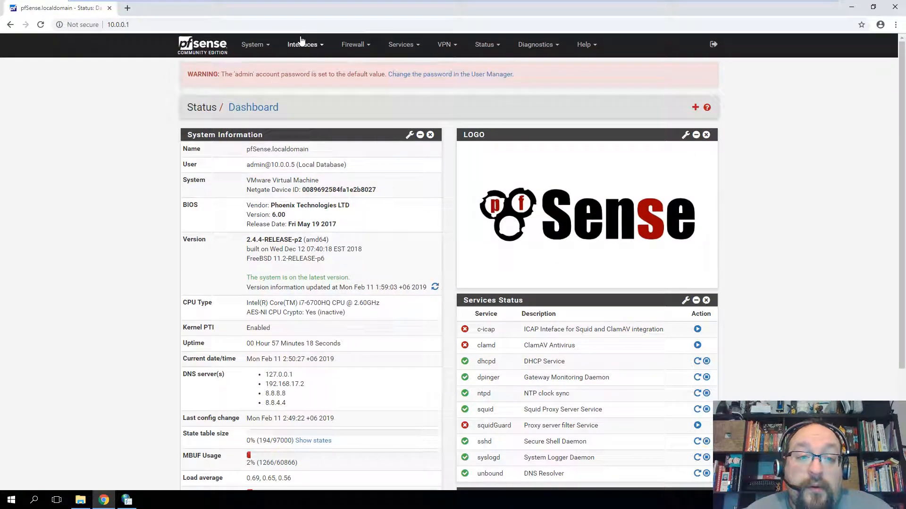
left_click(255, 45)
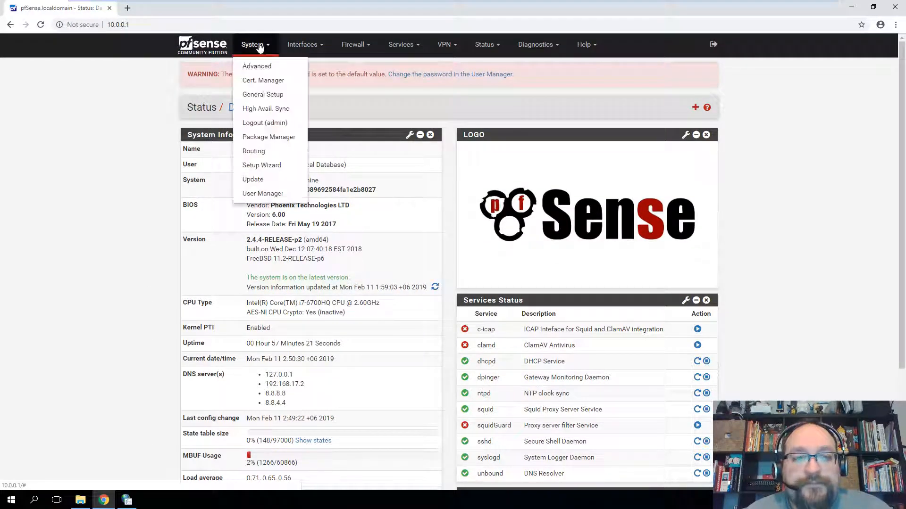
left_click(403, 45)
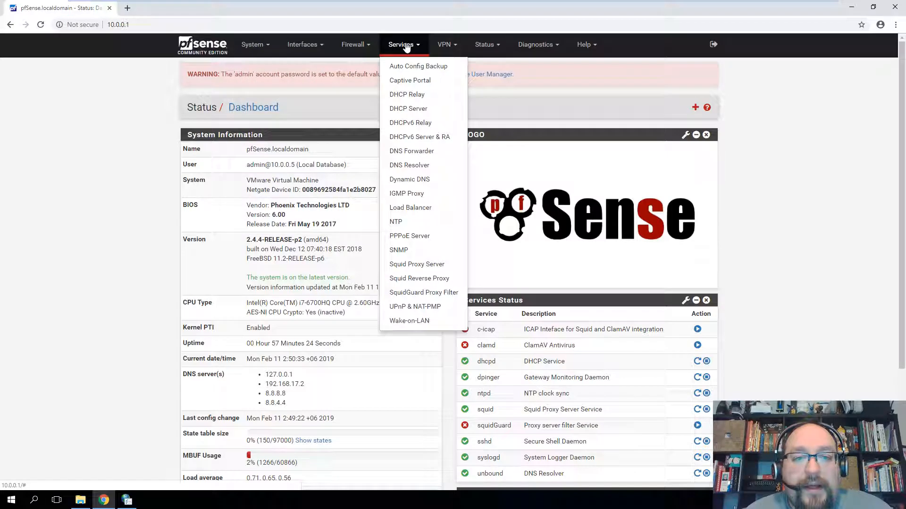
- Go through Squid's Traffic Mgmt, Authentication and Users tabs and add a new local user
left_click(417, 266)
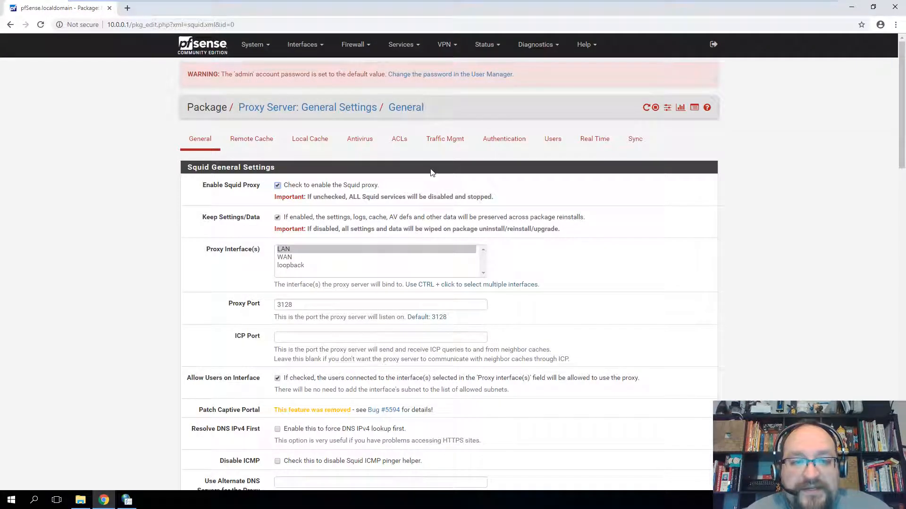
left_click(445, 140)
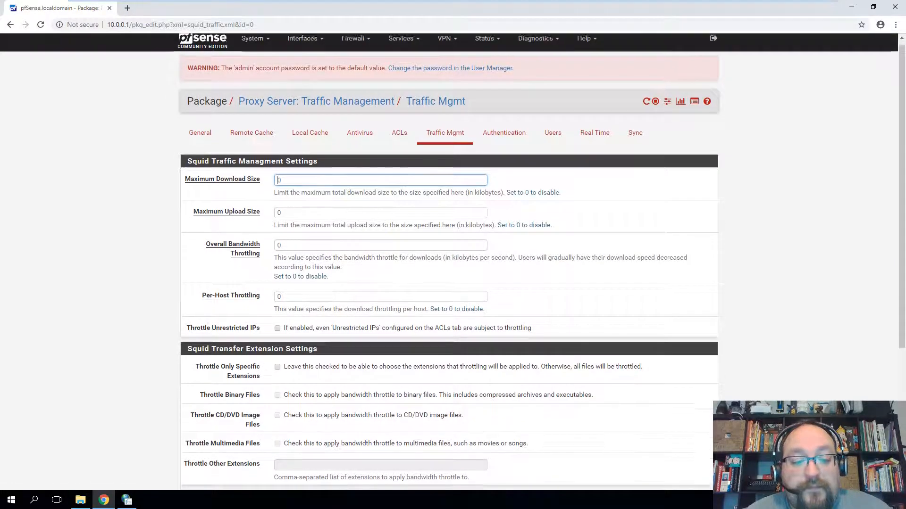
scroll(372, 254, "down", 4)
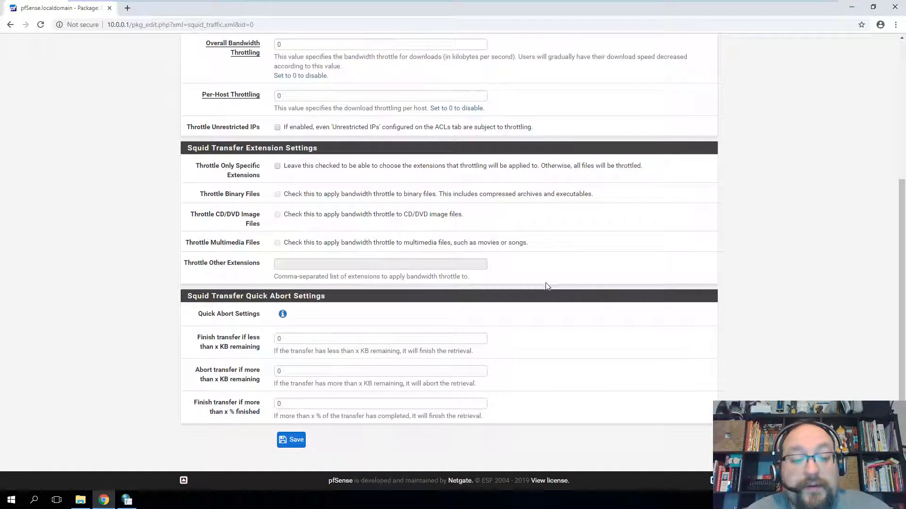
scroll(547, 285, "up", 4)
left_click(512, 148)
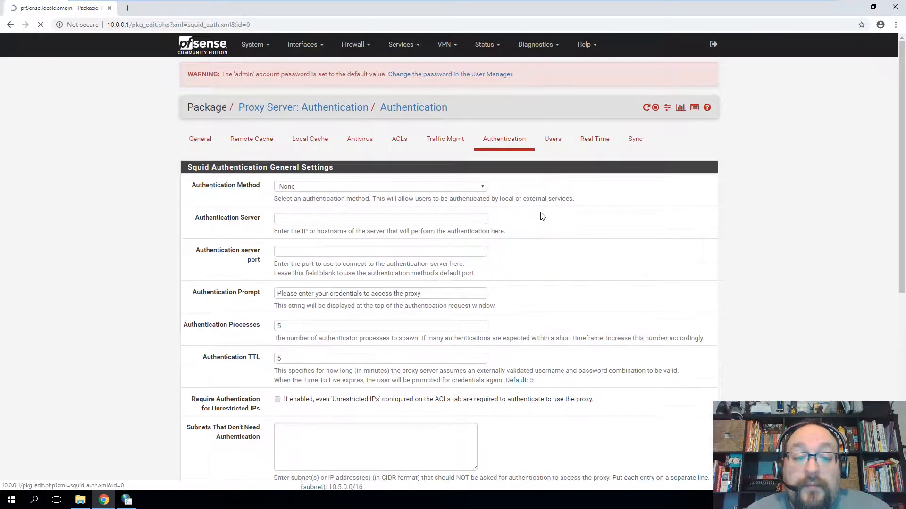
left_click(555, 144)
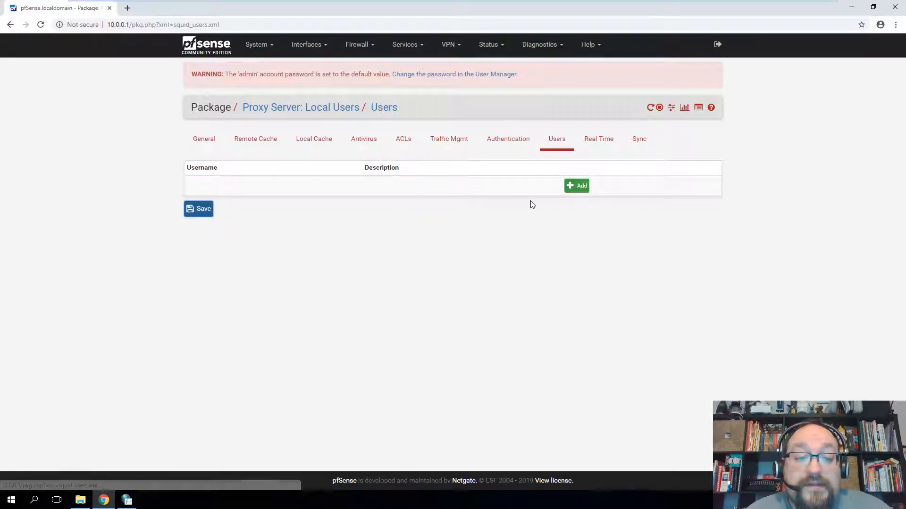
left_click(580, 190)
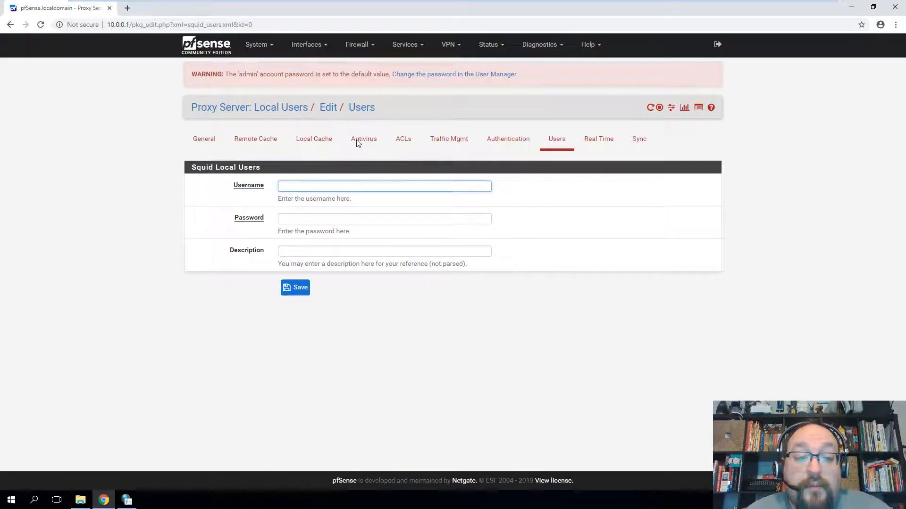
- Inspect the Squid real-time cache logs, then view the Sync tab's Enable Sync options
left_click(597, 148)
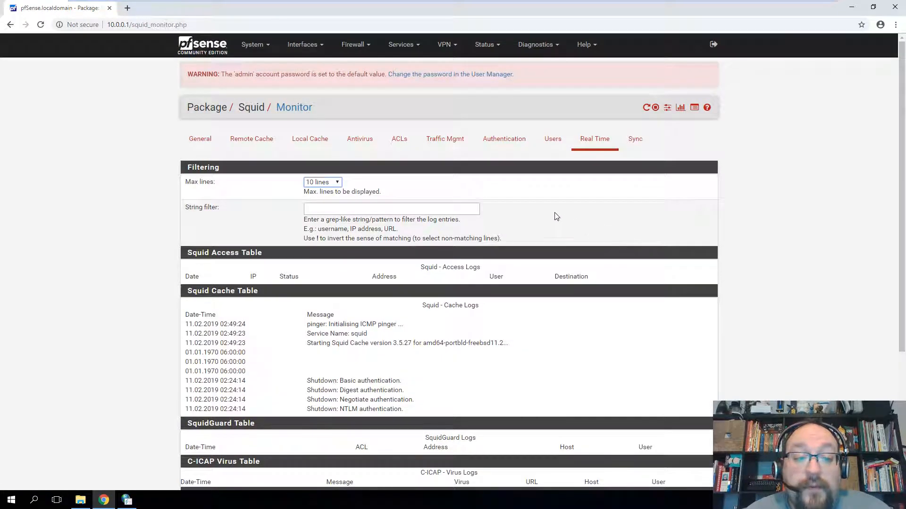
scroll(564, 218, "down", 2)
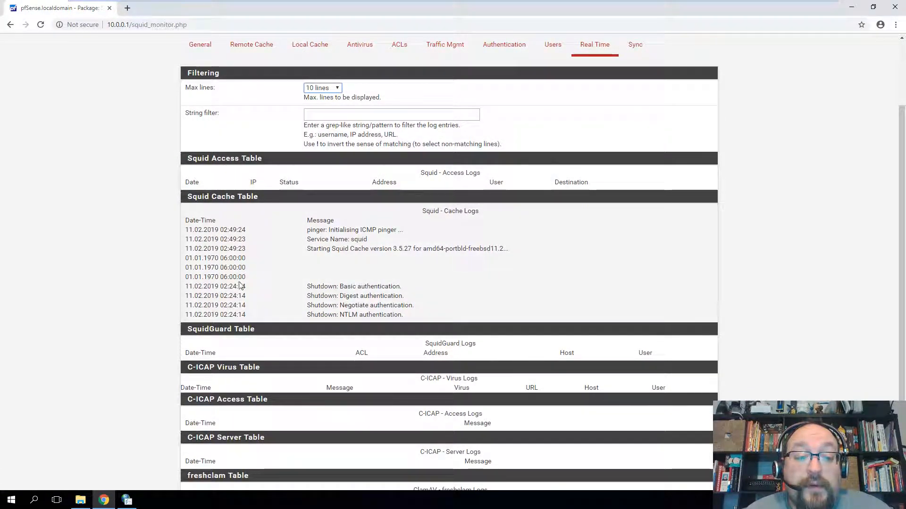
scroll(437, 283, "down", 2)
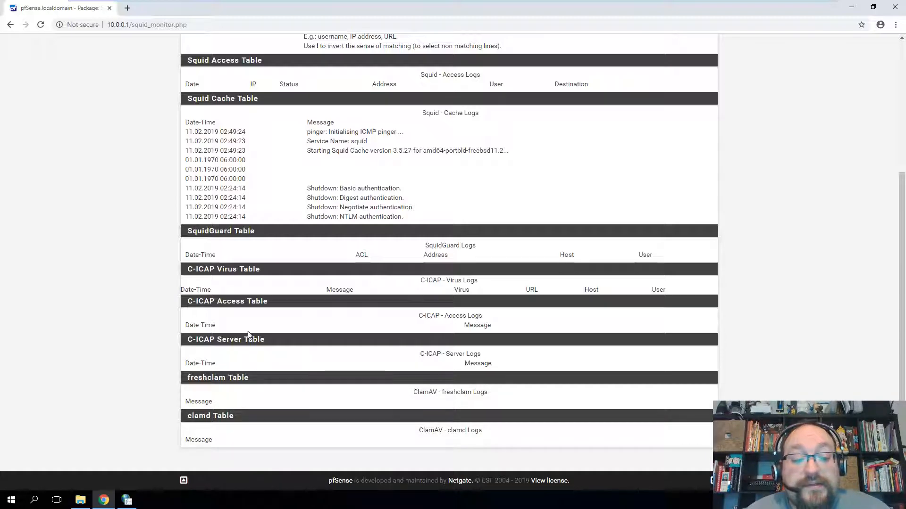
scroll(298, 298, "up", 4)
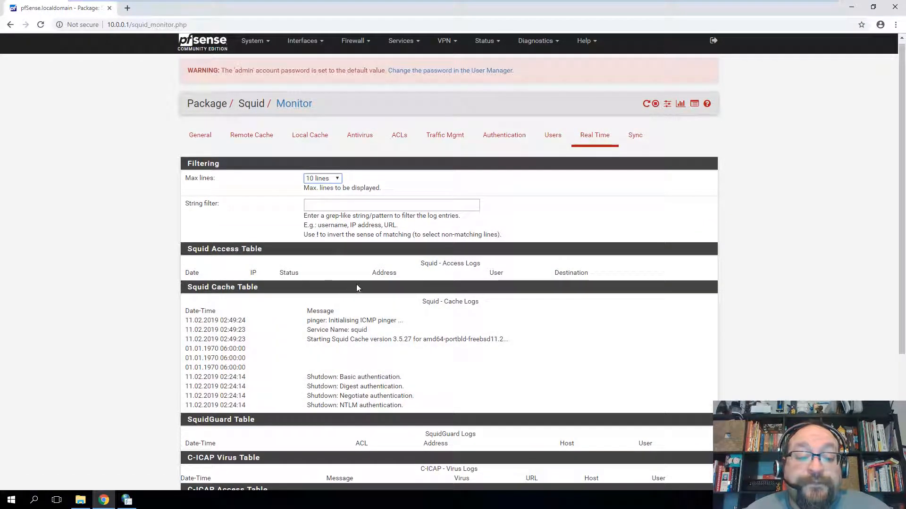
left_click_drag(316, 312, 378, 408)
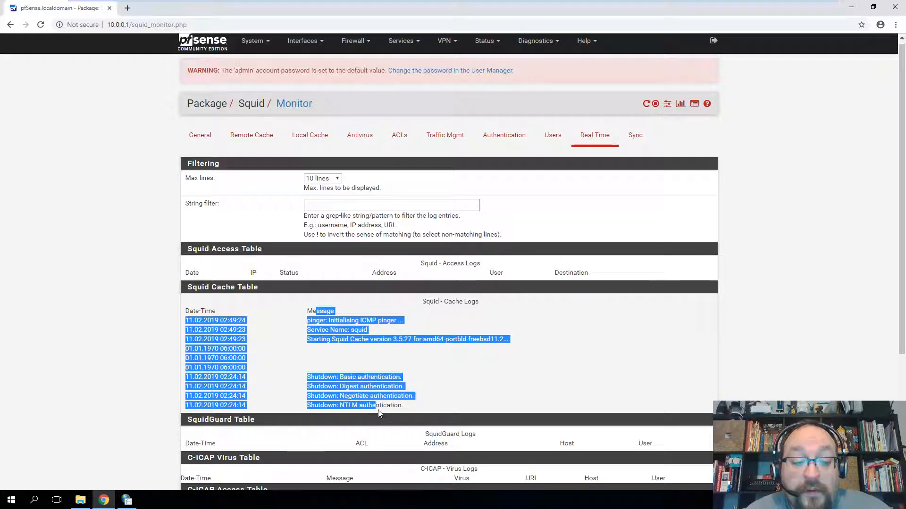
left_click(377, 406)
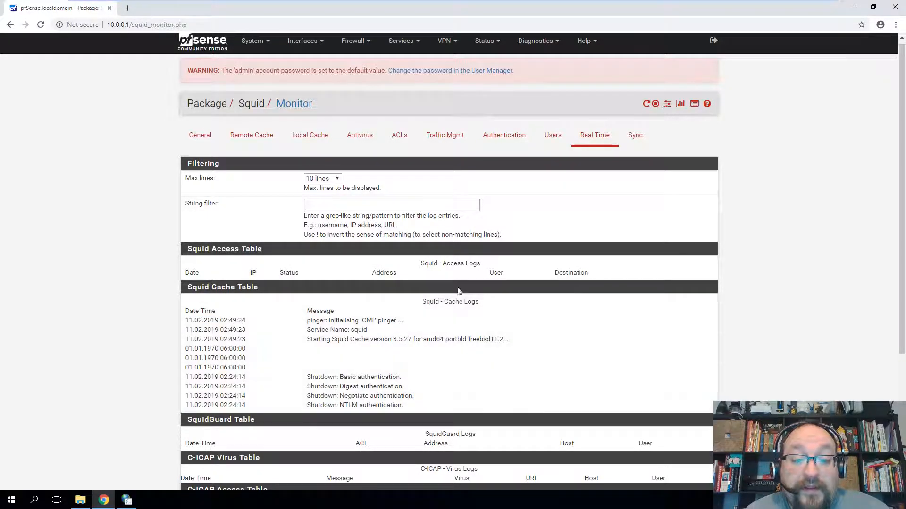
left_click(635, 136)
left_click(317, 187)
- Leave the sync option unchanged and review the Squid General settings: enabled on LAN, port 3128
left_click(241, 212)
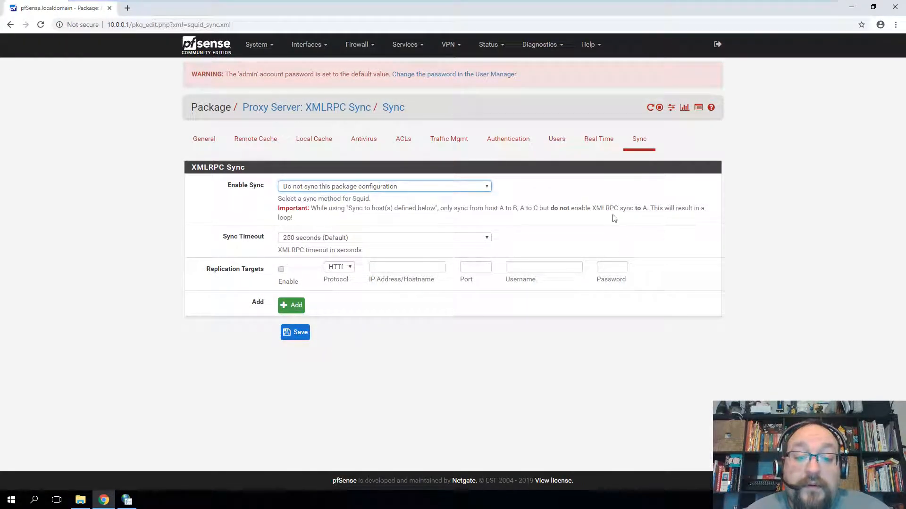
left_click(203, 142)
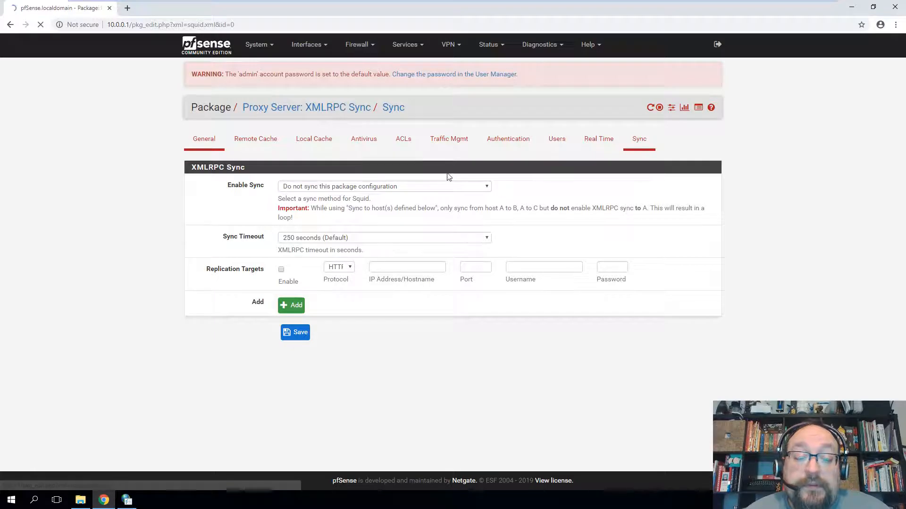
scroll(449, 177, "down", 15)
scroll(250, 288, "down", 15)
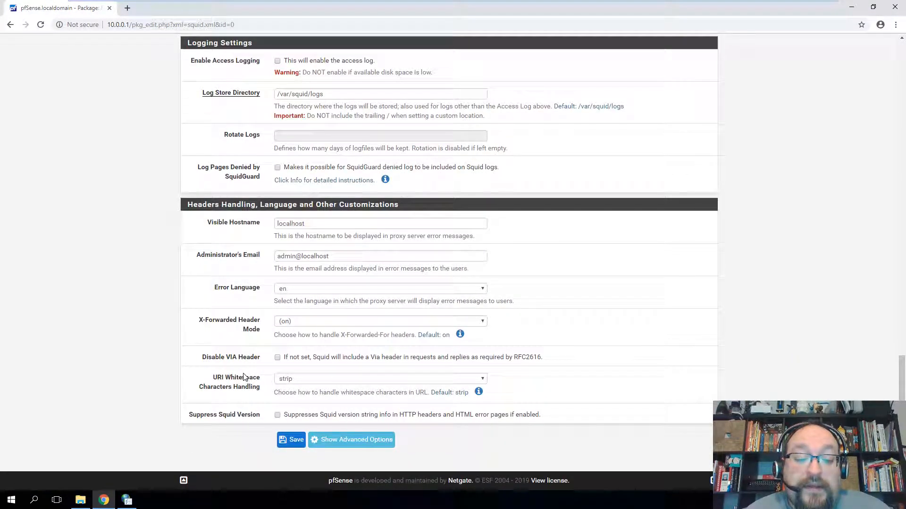
scroll(243, 377, "up", 6)
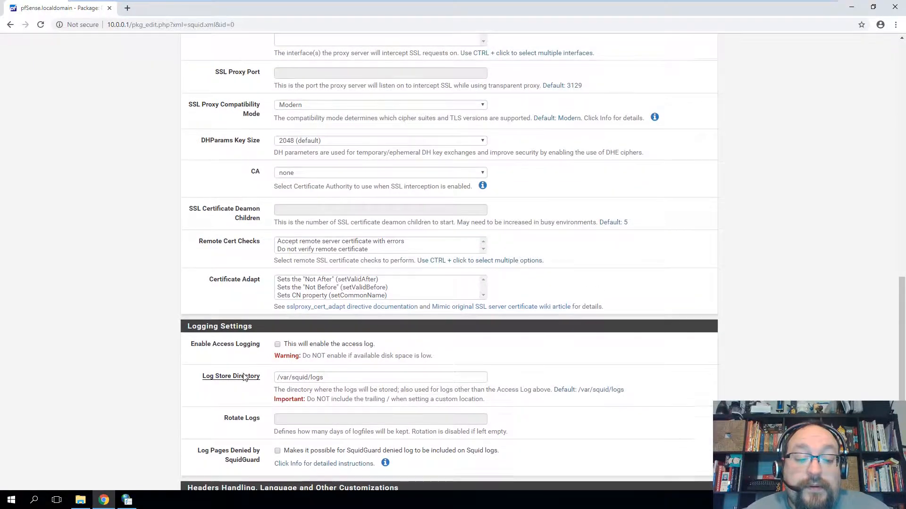
scroll(243, 377, "up", 10)
scroll(244, 376, "up", 8)
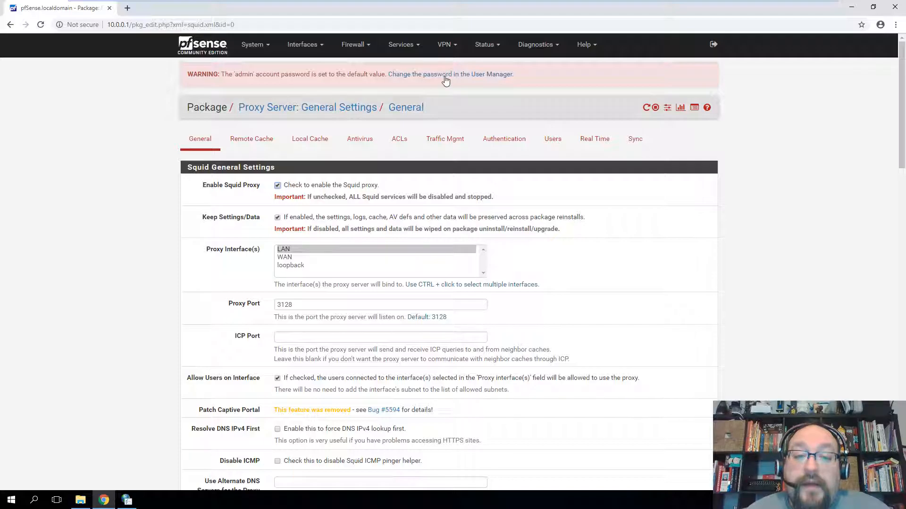
left_click(401, 45)
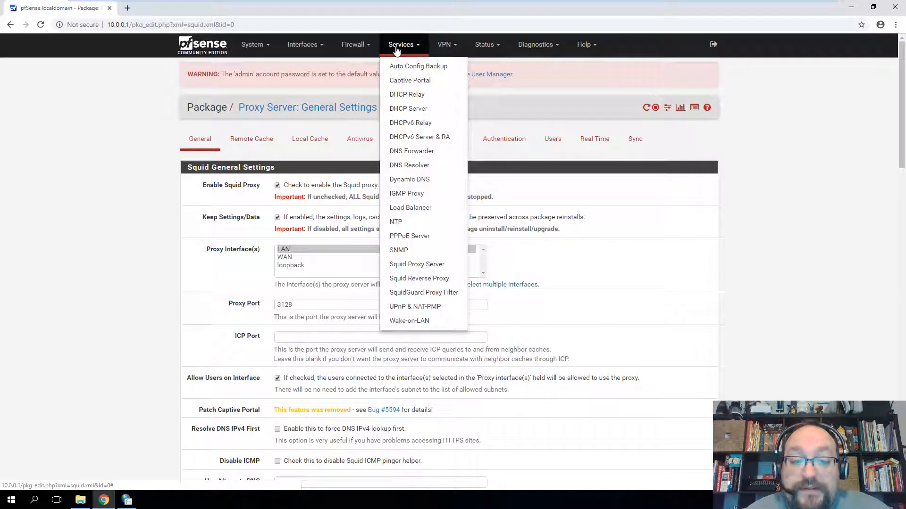
- Open SquidGuard Proxy Filter and inspect the Common ACL target rules, including Default access [all]
left_click(424, 293)
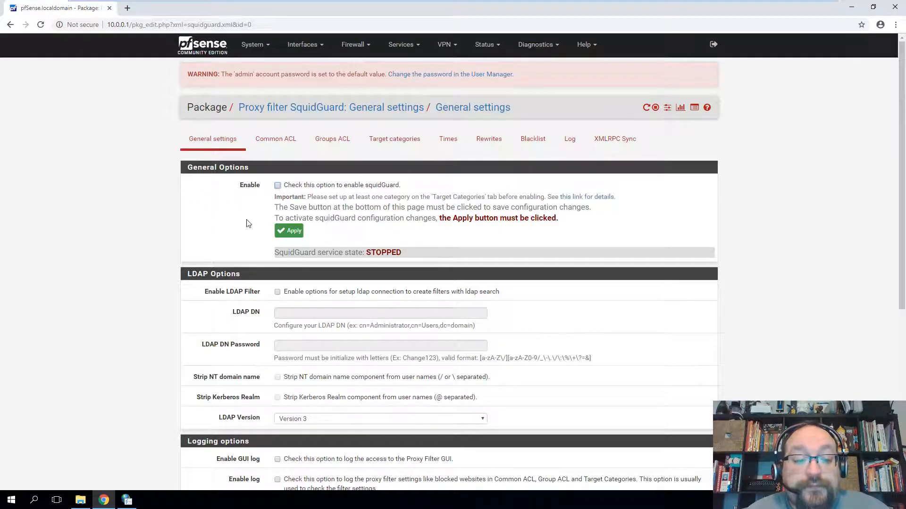
scroll(237, 237, "down", 6)
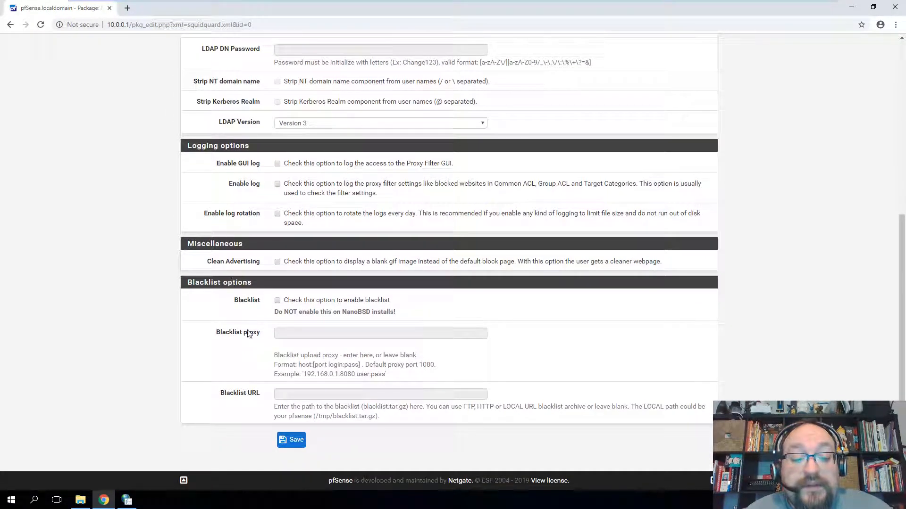
scroll(522, 349, "up", 6)
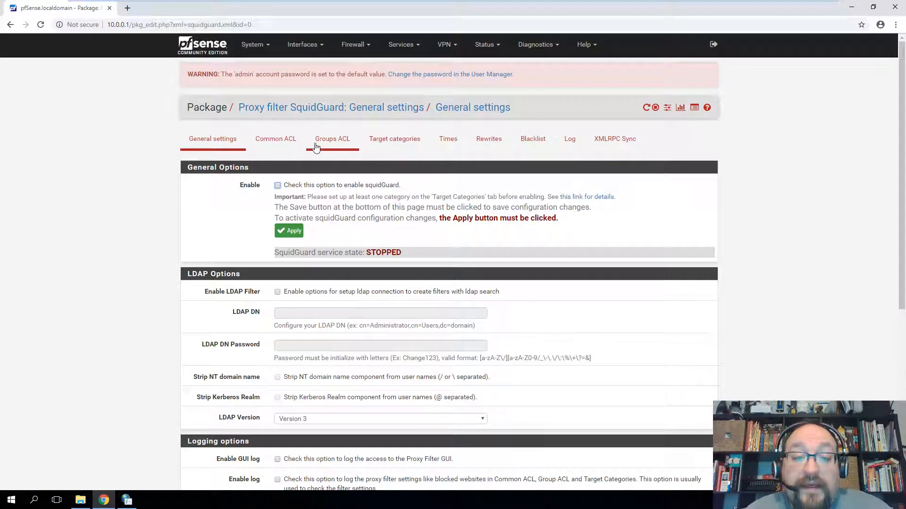
left_click(288, 146)
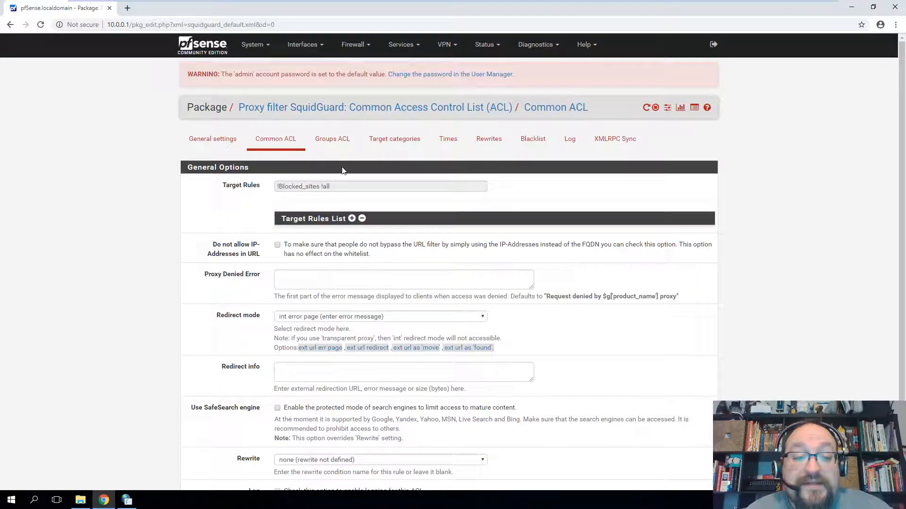
left_click(340, 220)
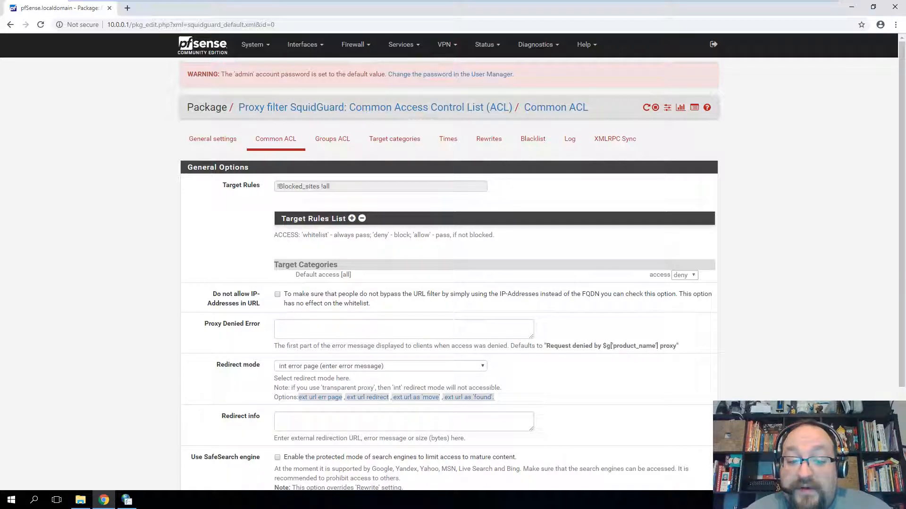
left_click_drag(301, 275, 415, 285)
left_click(371, 277)
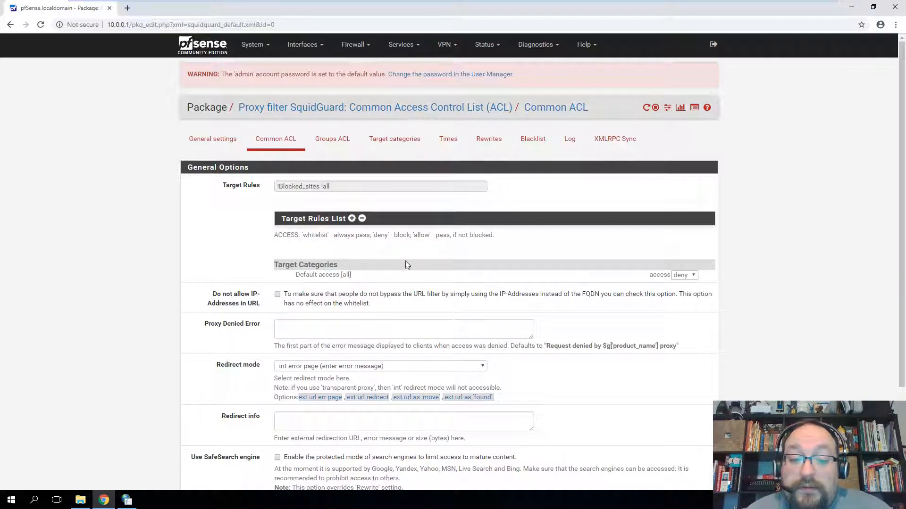
- Check Target categories, then review the unchecked blacklist options in SquidGuard General settings
left_click(394, 138)
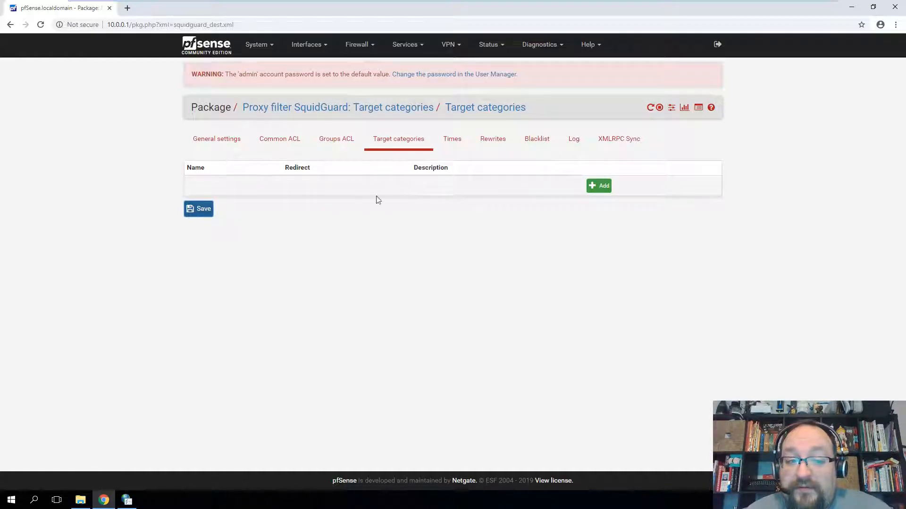
left_click(233, 146)
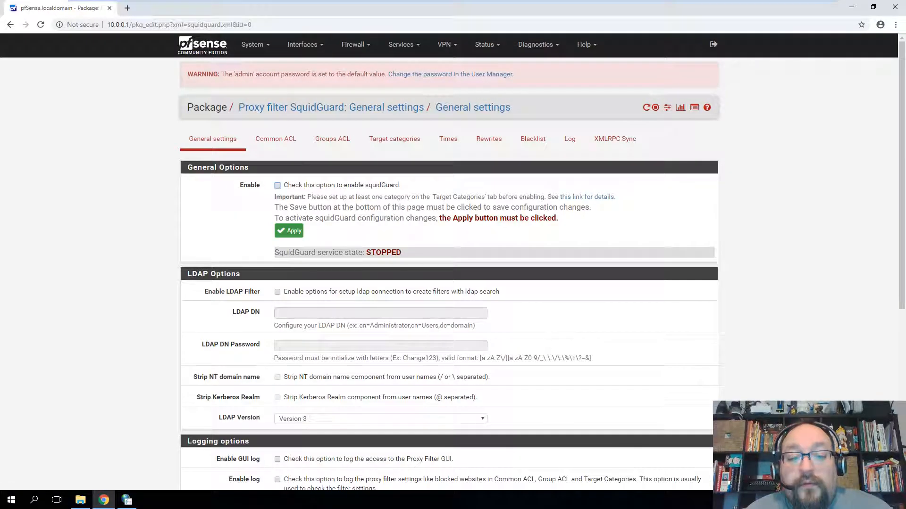
scroll(382, 276, "down", 6)
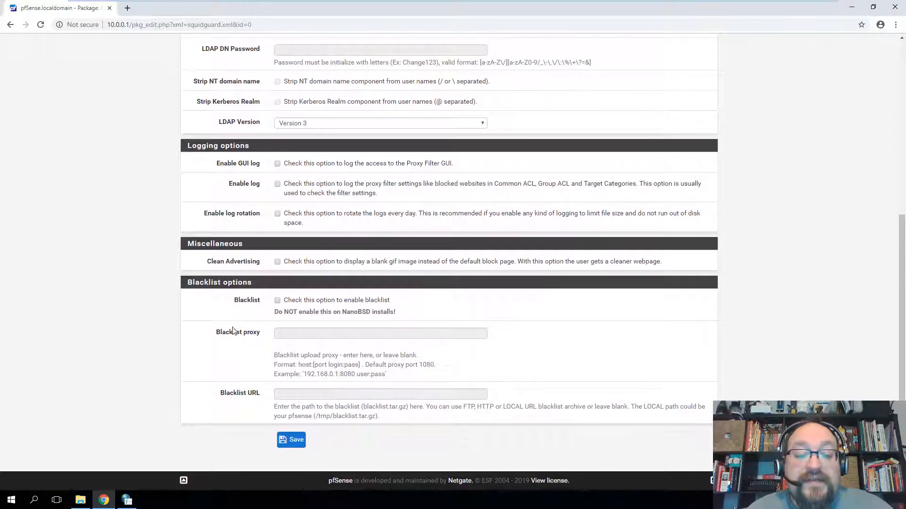
left_click_drag(195, 283, 273, 418)
left_click(251, 404)
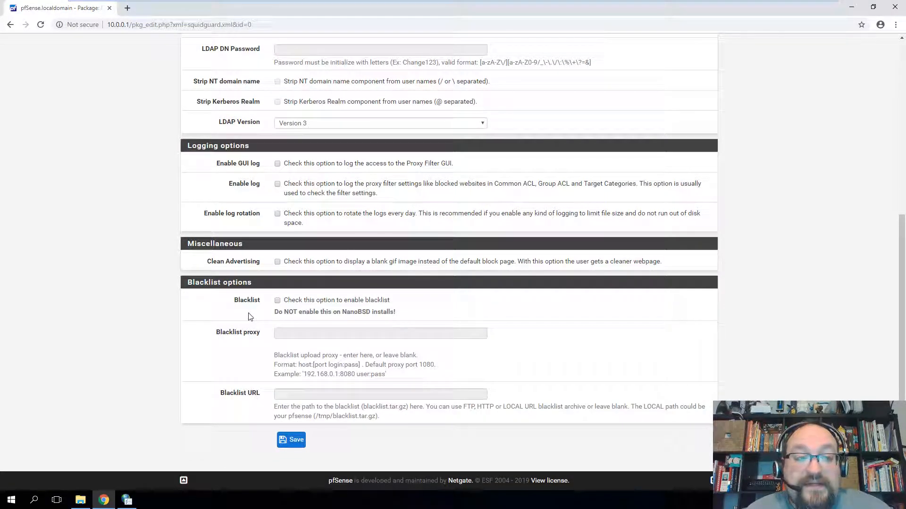
- Search 'pfsense blacklist' in a new tab and open the Blacklists - SquidGuard result
left_click(127, 8)
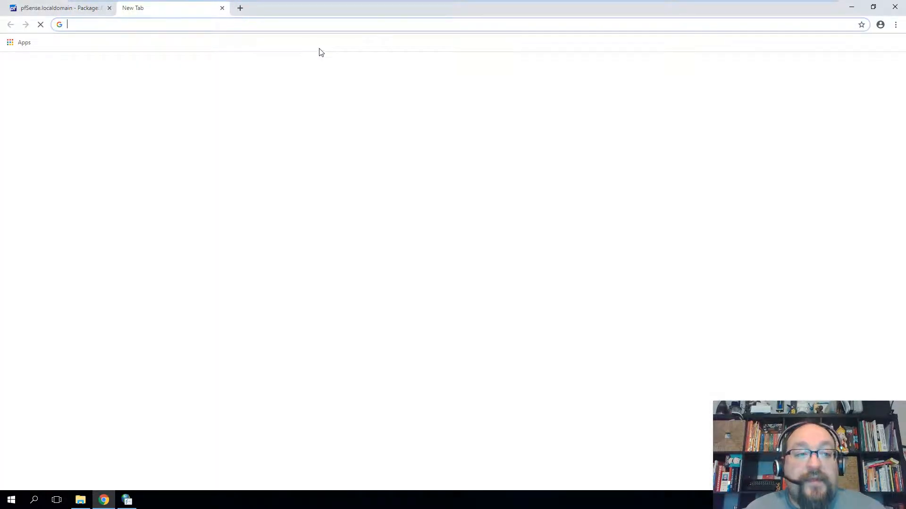
type("pfsense ")
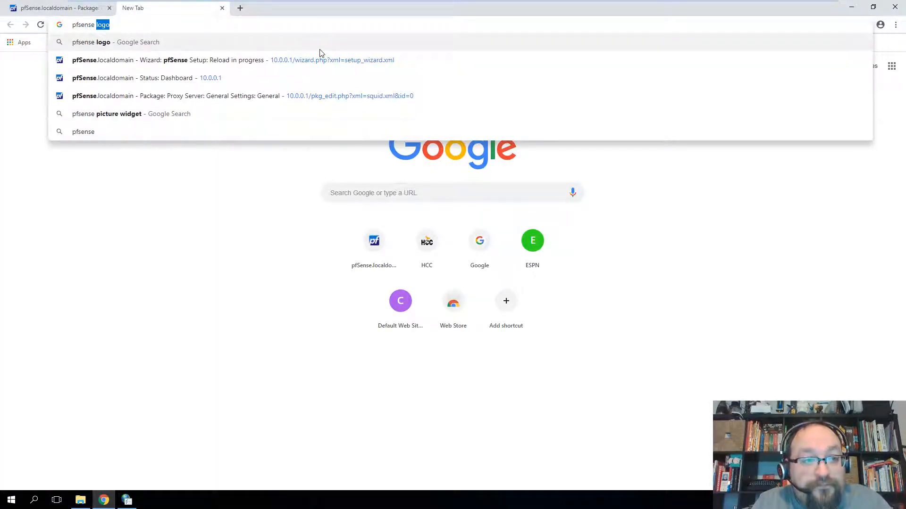
type("blacklist")
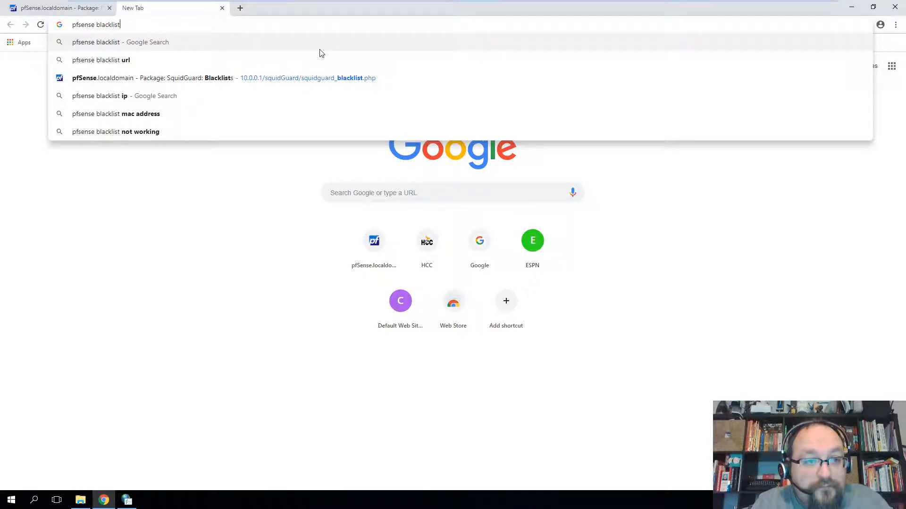
key("Return")
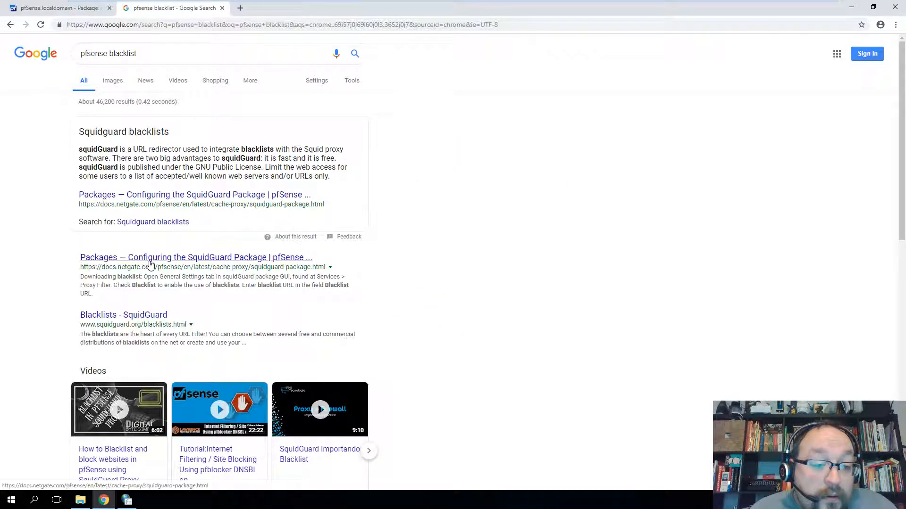
left_click(144, 316)
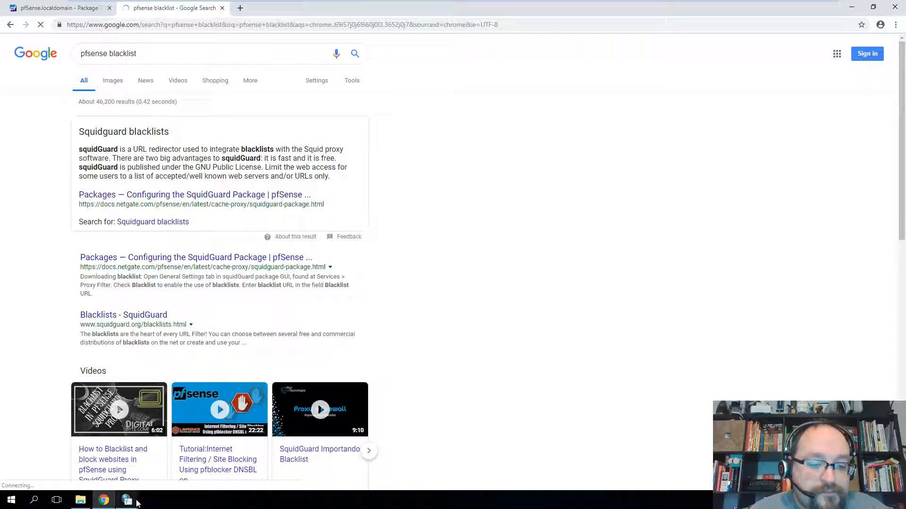
left_click(66, 14)
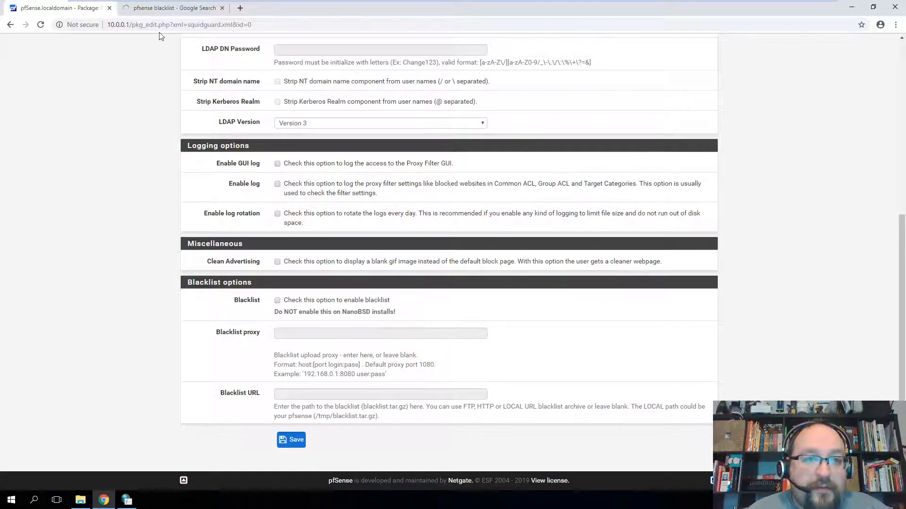
- Enable LAN proxy 10.0.0.1 port 3128 in Internet Properties and reload the squidguard.org page
left_click(168, 8)
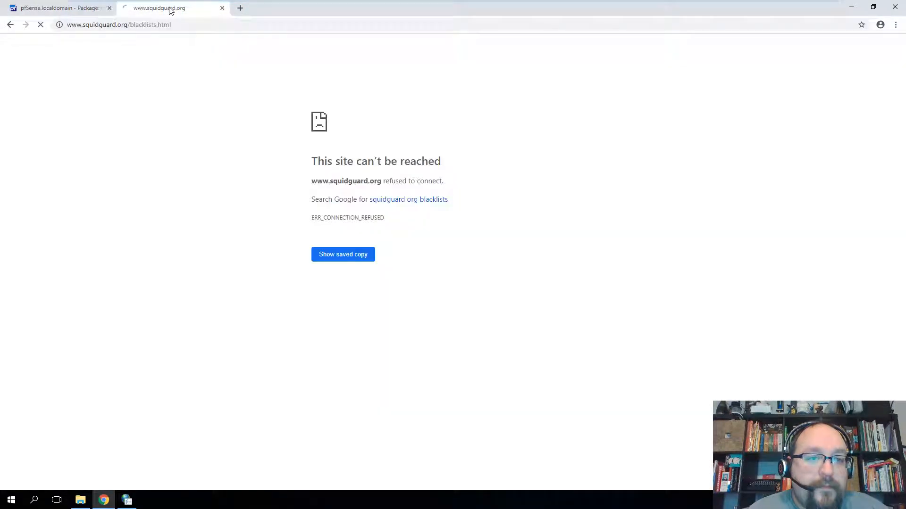
left_click(127, 500)
left_click(75, 165)
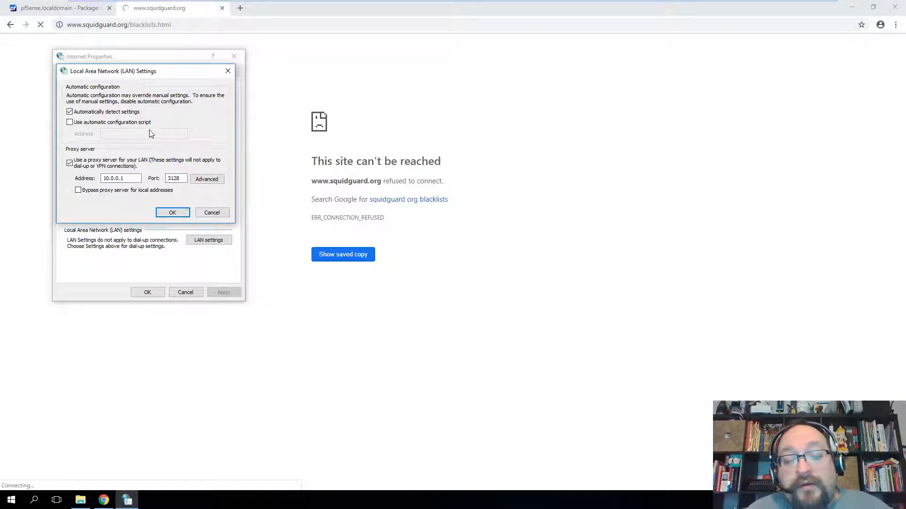
left_click(173, 212)
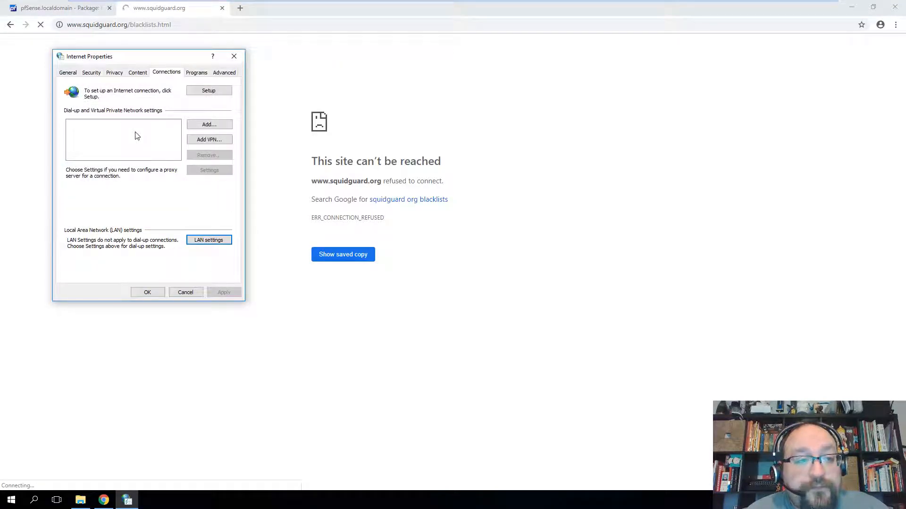
left_click(153, 293)
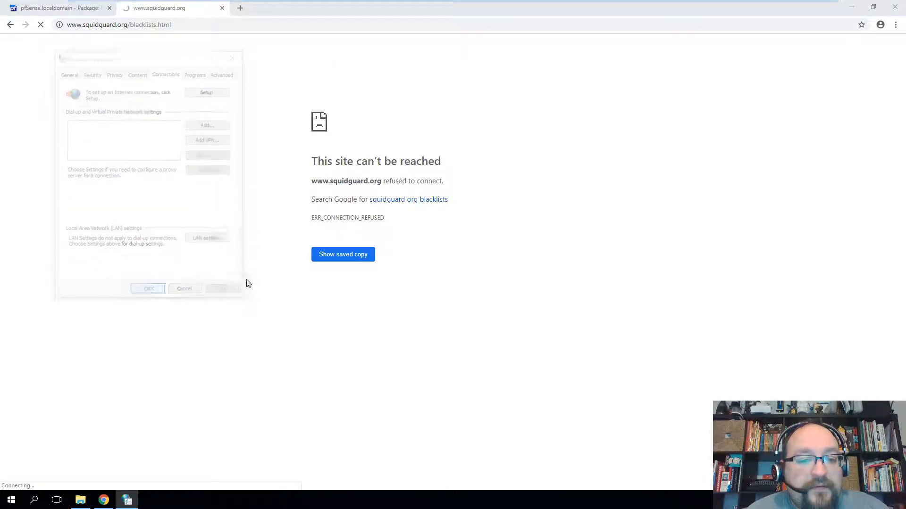
left_click(203, 24)
key("Return")
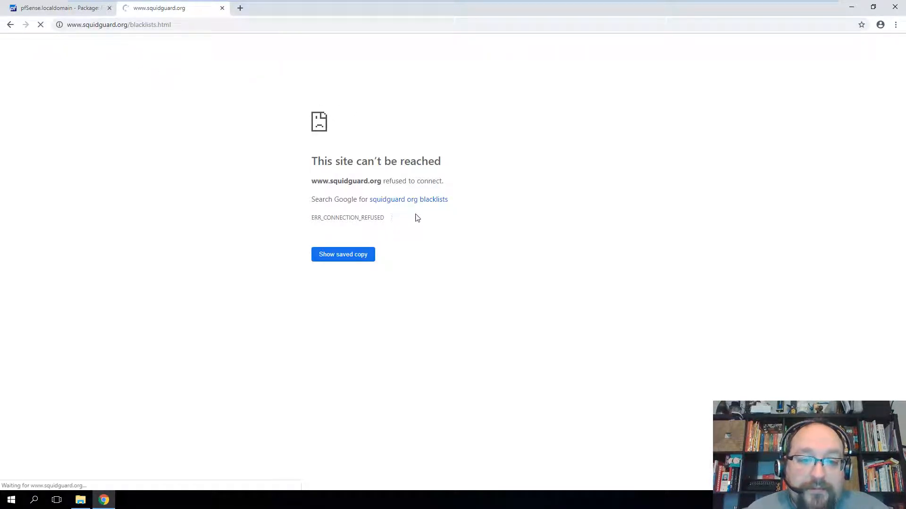
- Search 'squidguard org blacklists', open the SquidGuard blacklists page, then return to the results
left_click(385, 200)
left_click(158, 121)
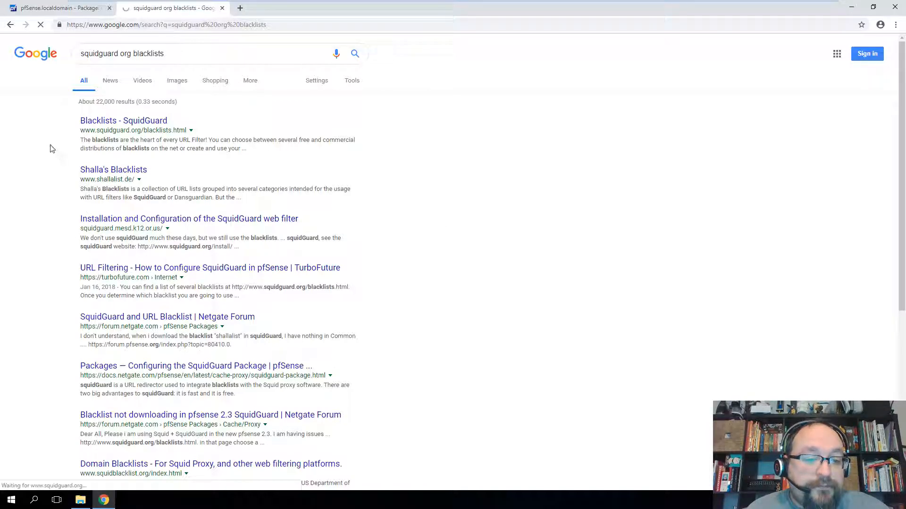
left_click(10, 26)
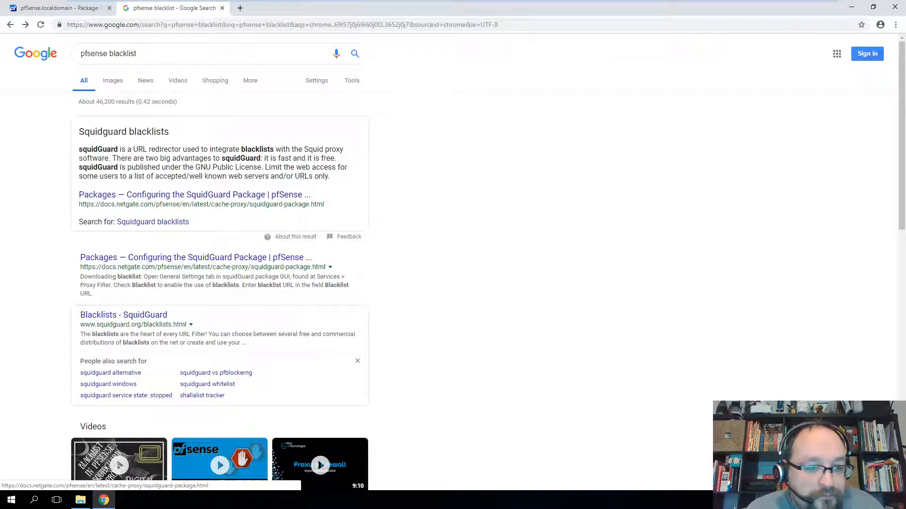
scroll(398, 277, "down", 7)
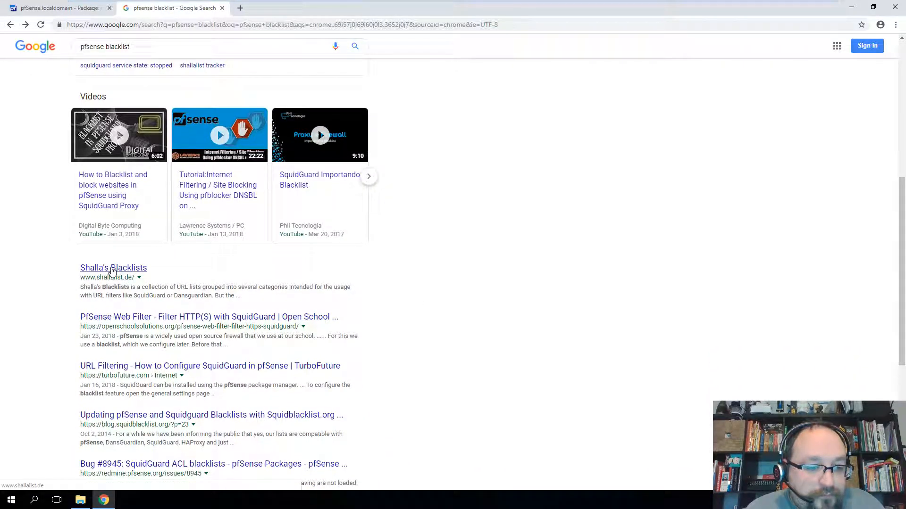
scroll(384, 297, "up", 7)
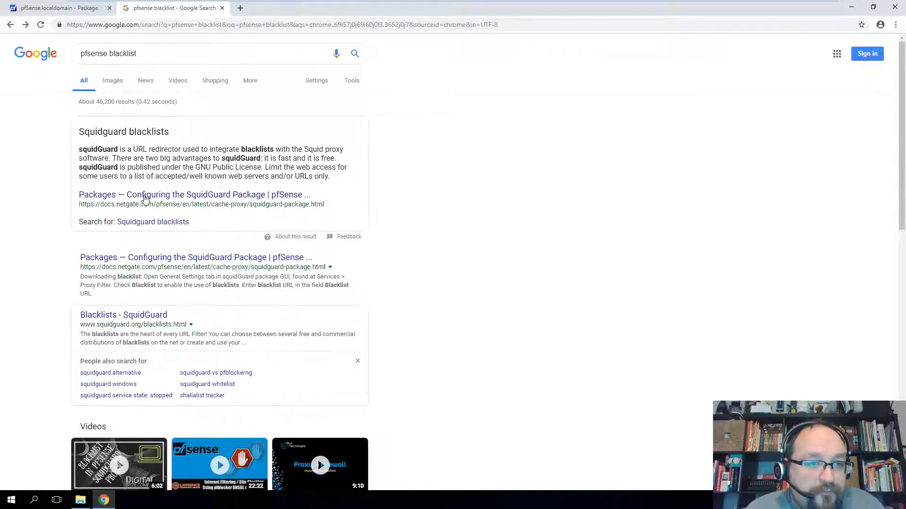
- Change the query to 'firewall blacklist' and browse its results
double_click(94, 53)
type("firewall")
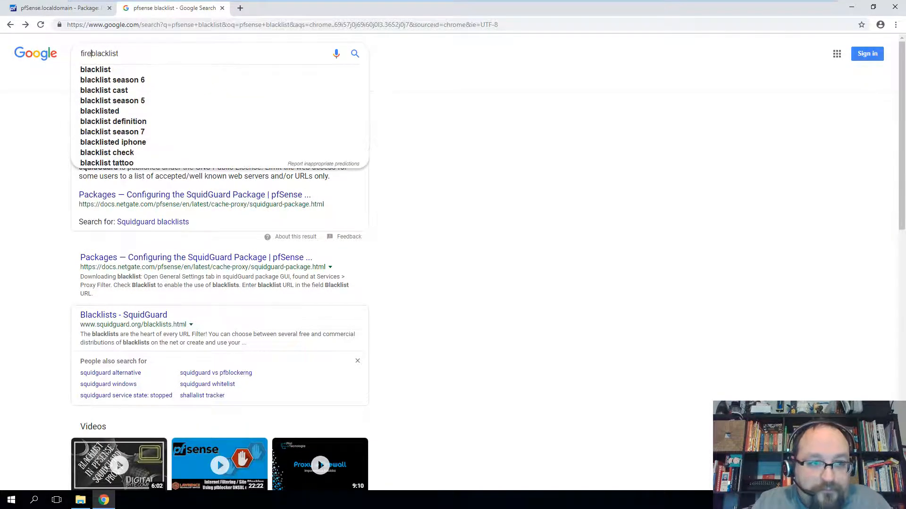
key("Return")
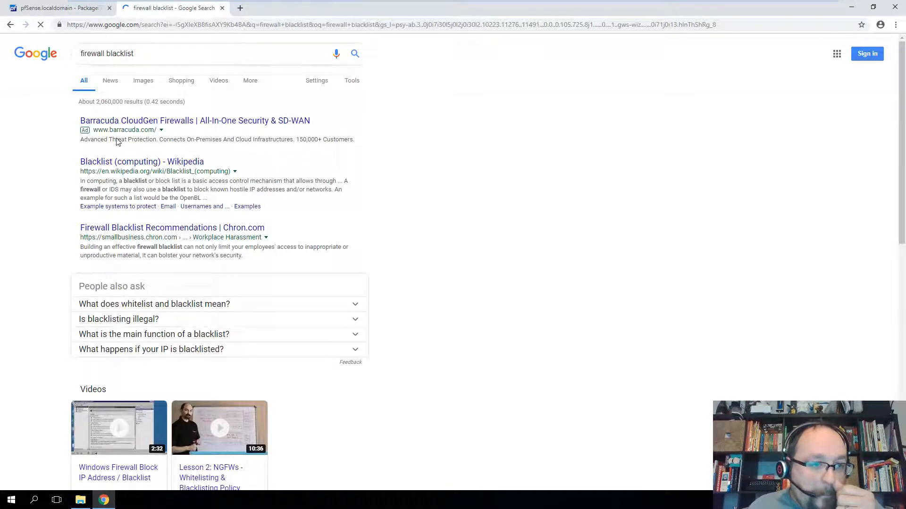
scroll(344, 198, "down", 2)
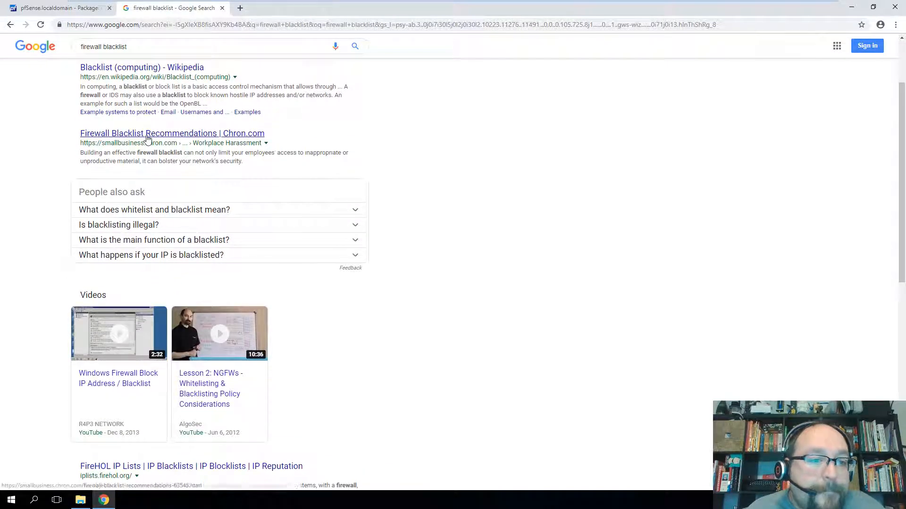
scroll(390, 239, "down", 3)
scroll(389, 239, "down", 4)
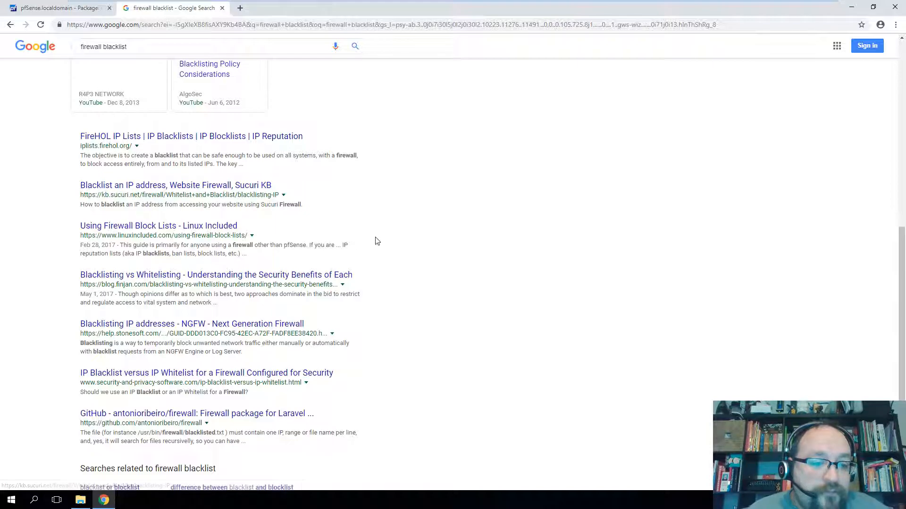
scroll(385, 246, "up", 8)
- Return to the pfsense blacklist results and open the Blacklists - SquidGuard result
key("alt+Left")
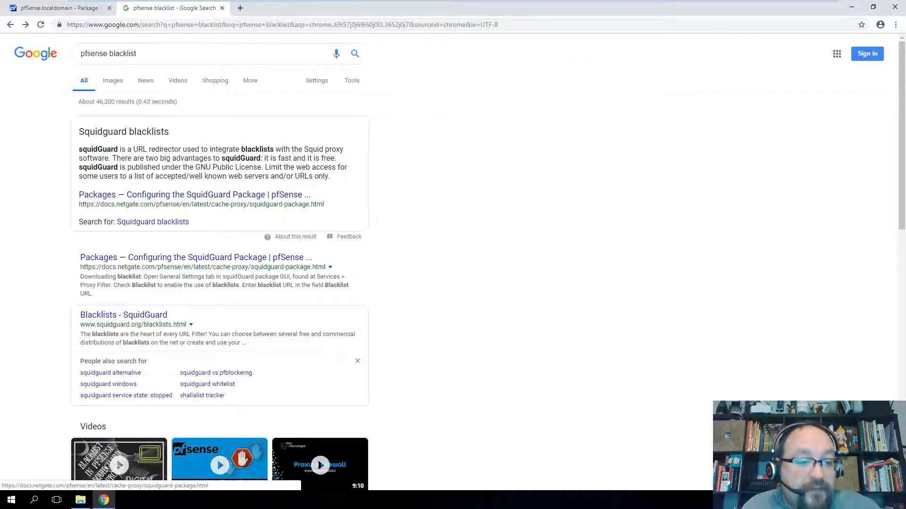
scroll(317, 342, "down", 4)
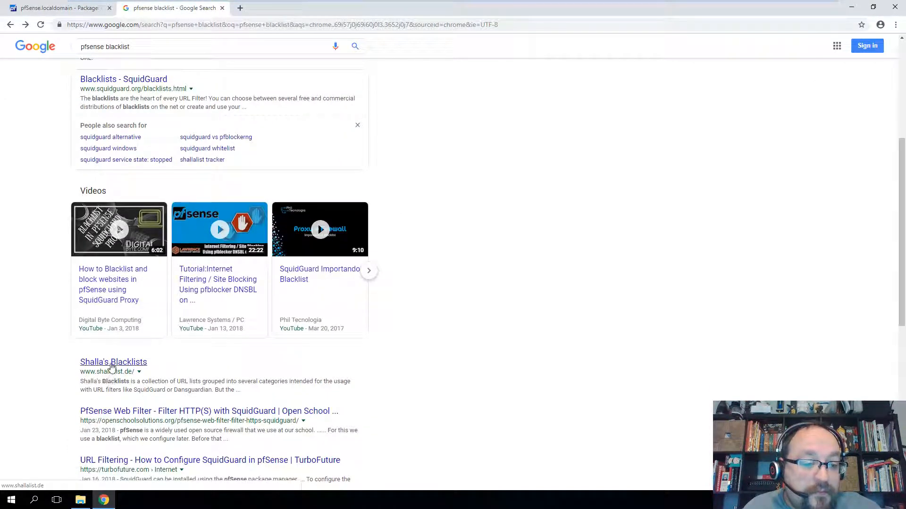
scroll(392, 364, "up", 5)
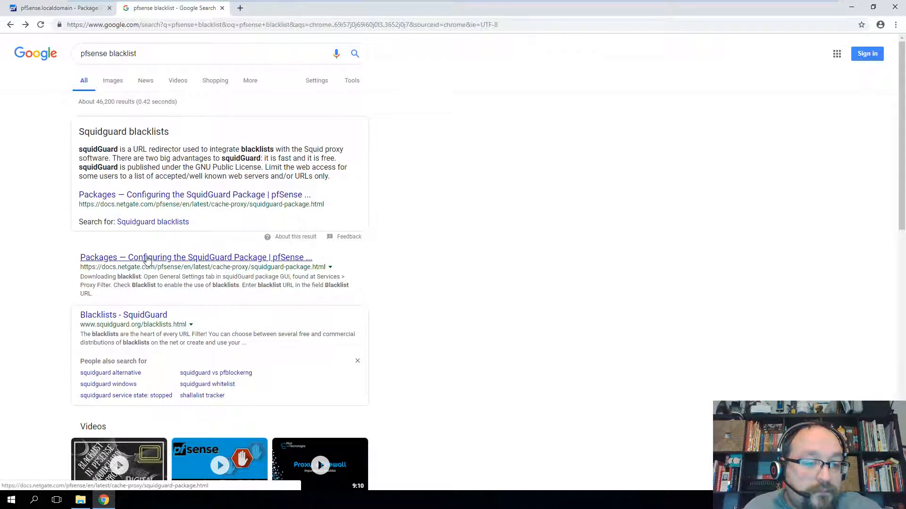
scroll(132, 264, "down", 1)
left_click(134, 268)
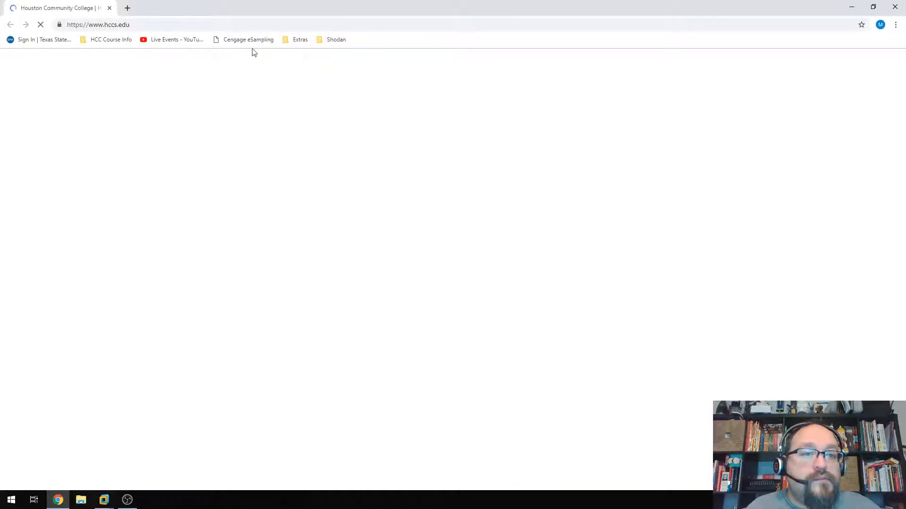
- Replace the hccs.edu address with the query 'pfsense blacklist'
left_click(164, 25)
type("p")
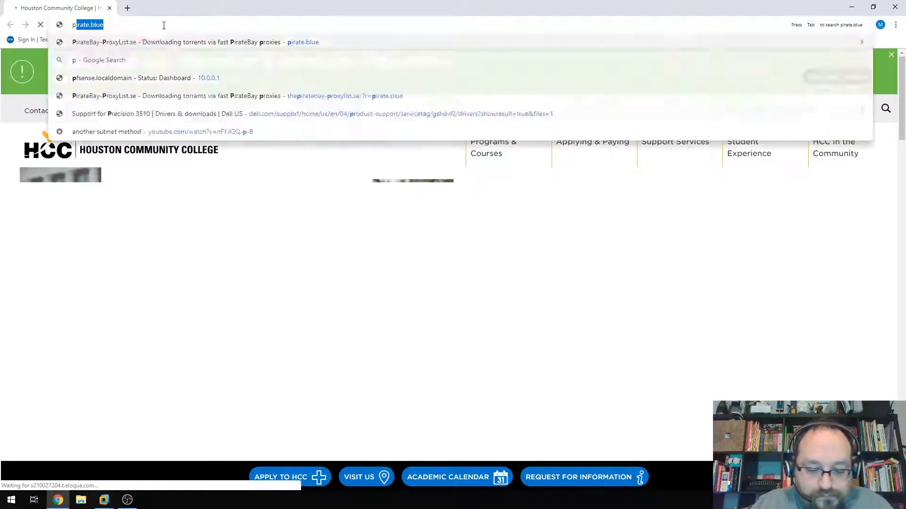
type("fsense blacklist")
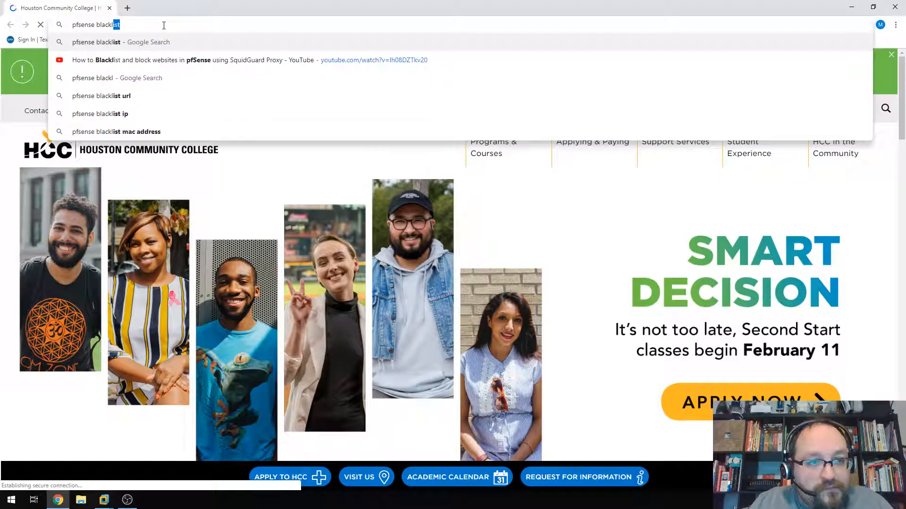
- Run the 'pfsense blacklist' search and open the Blacklists - SquidGuard result
key("Return")
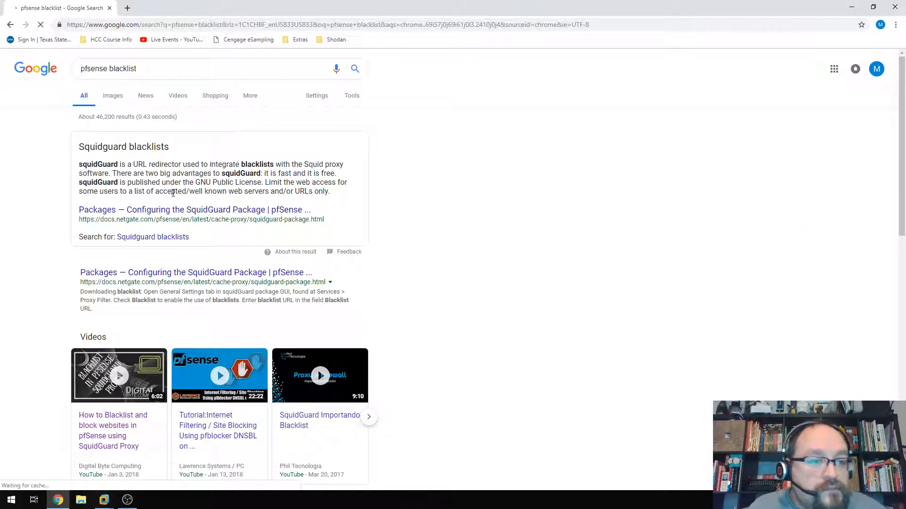
scroll(369, 285, "down", 7)
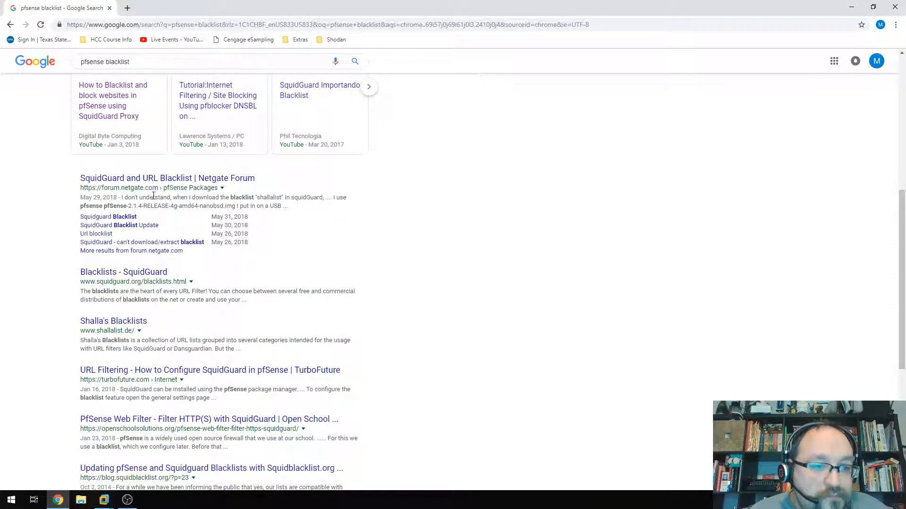
left_click(124, 272)
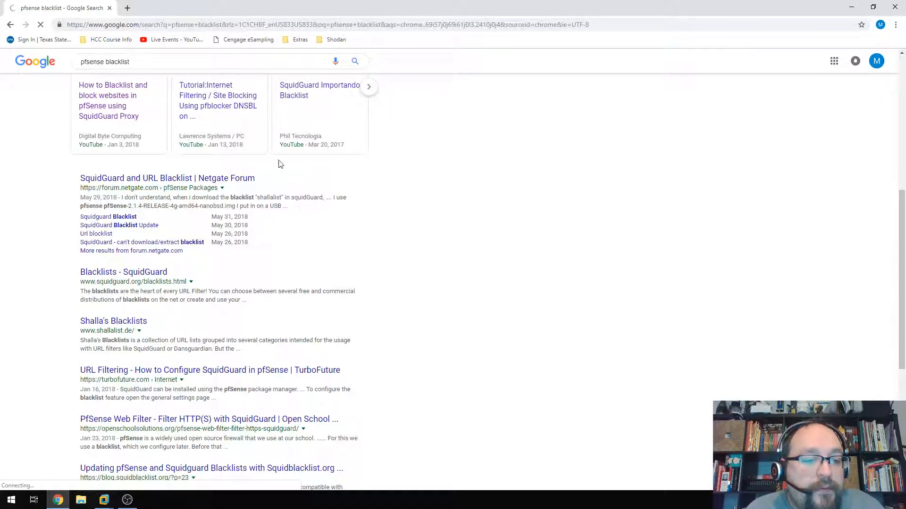
- Visit squidguard.com, a domain sale page, then go back and search 'best url blacklist'
left_click(140, 27)
type("sq")
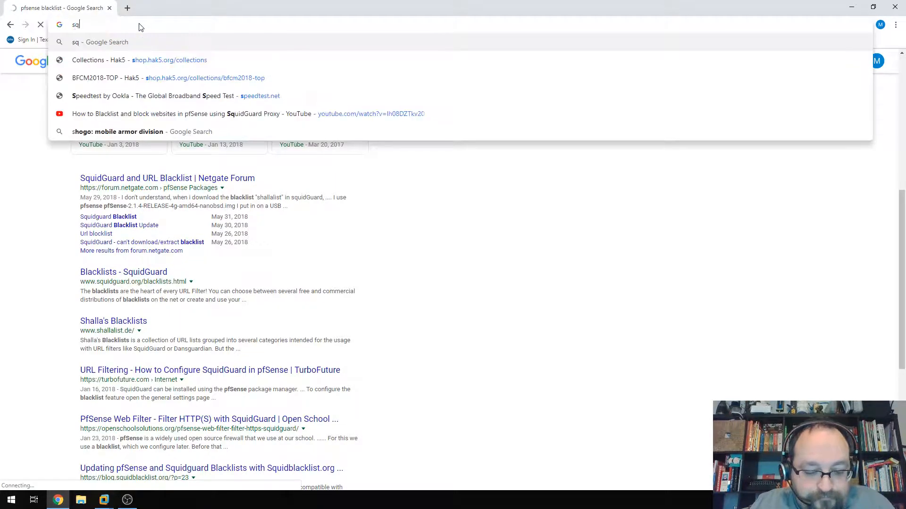
type("uidguard.com")
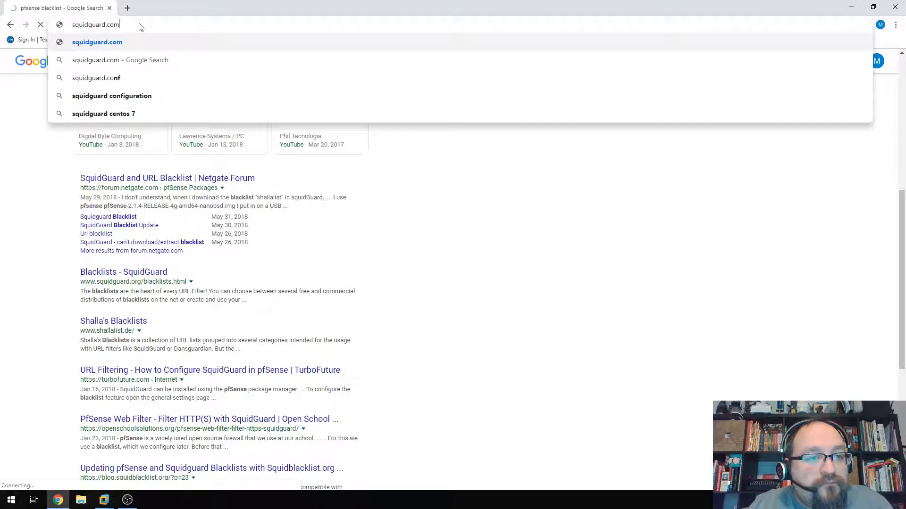
key("Return")
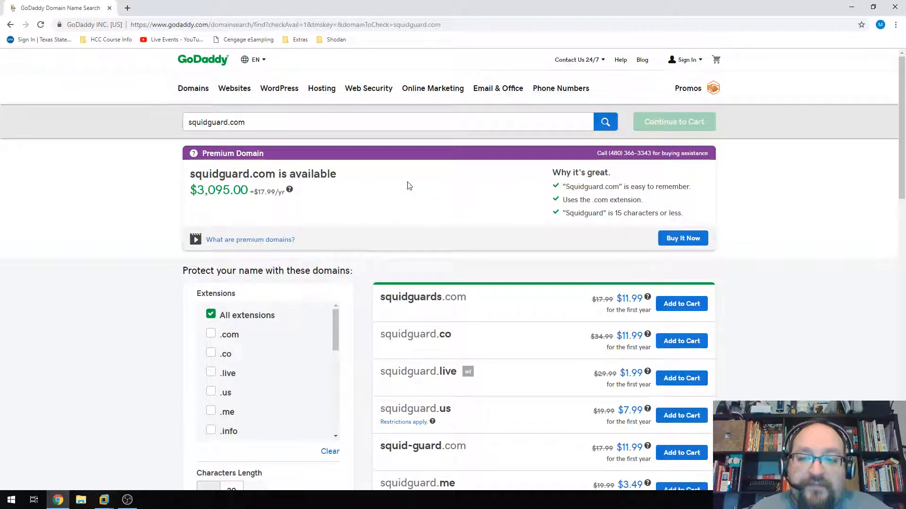
left_click(15, 27)
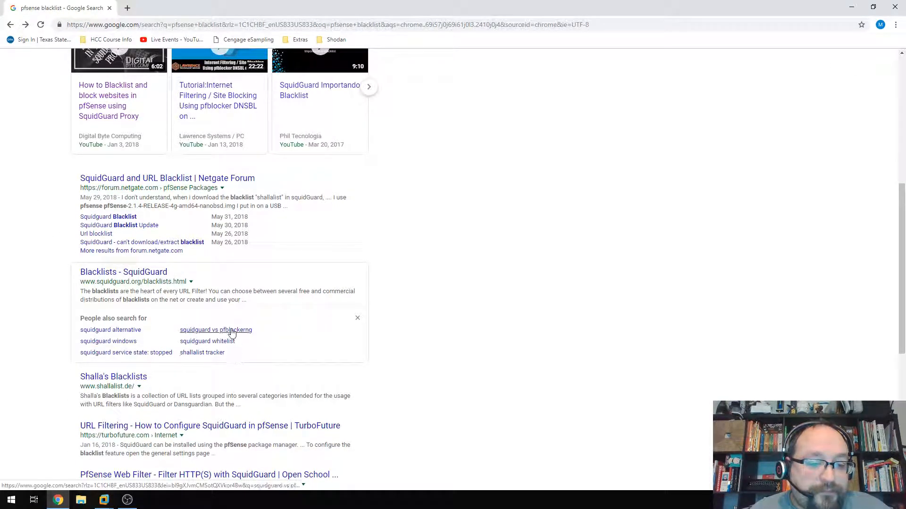
scroll(436, 368, "down", 7)
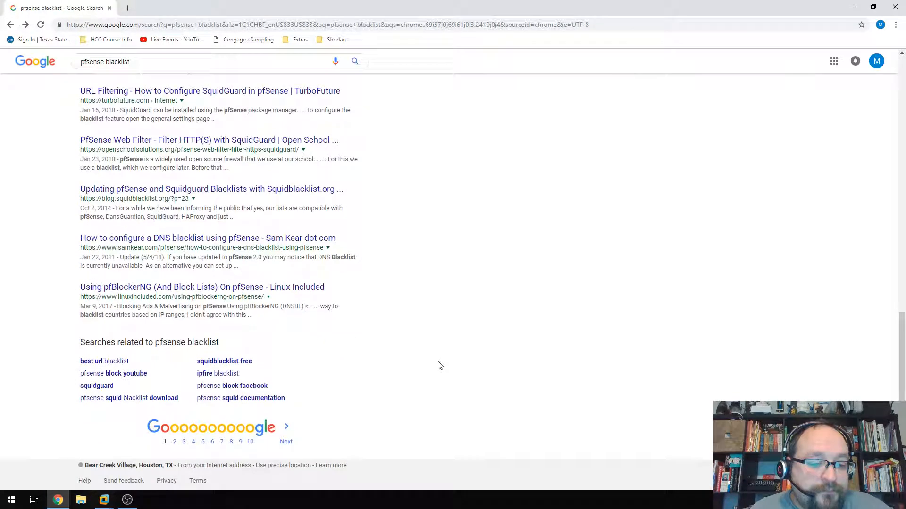
left_click(90, 362)
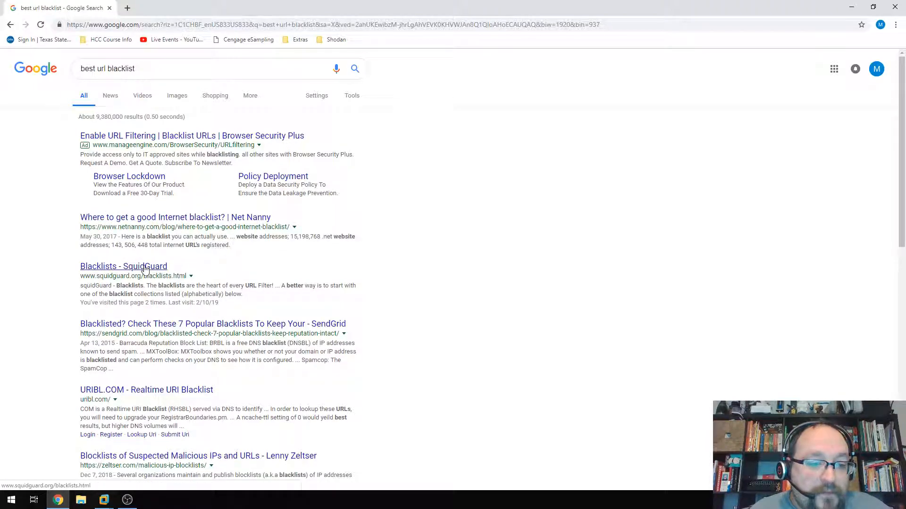
- Review the 'best url blacklist' results, including the SquidGuard result's last-visit note
left_click_drag(117, 304, 245, 311)
left_click(258, 301)
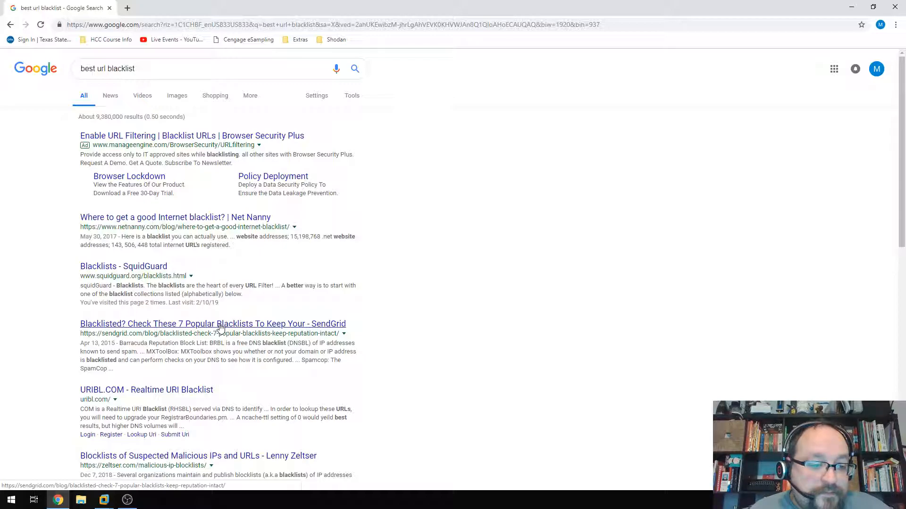
scroll(497, 338, "down", 4)
scroll(387, 294, "up", 4)
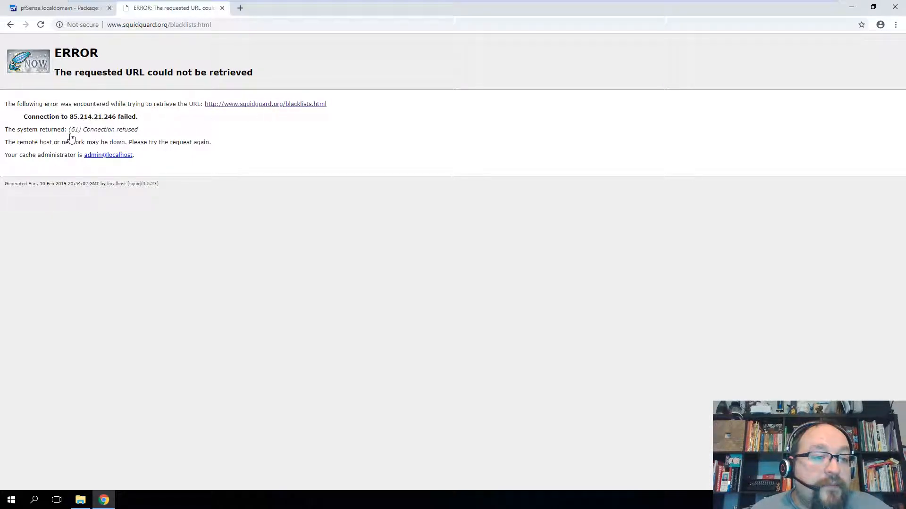
- Close the squidguard.org error page, read the Blacklist URL help, and go to Target categories
left_click(221, 8)
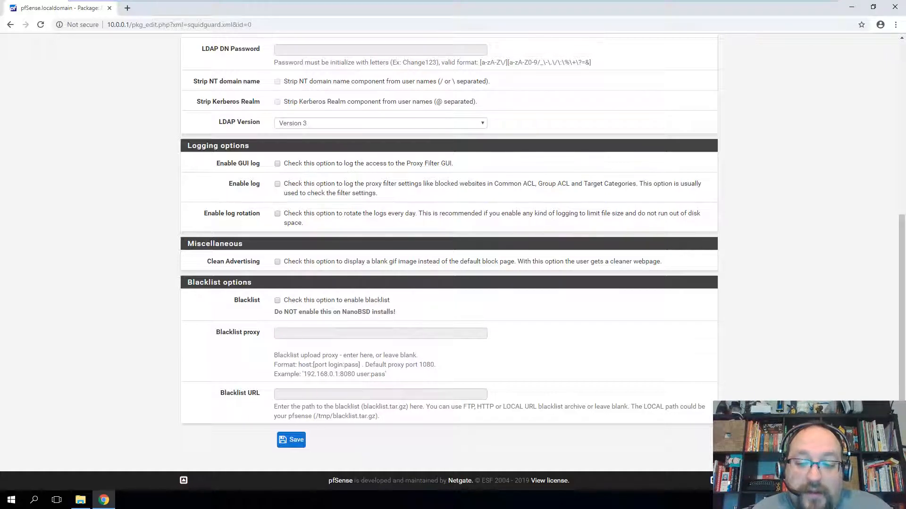
left_click_drag(463, 406, 617, 407)
left_click(603, 341)
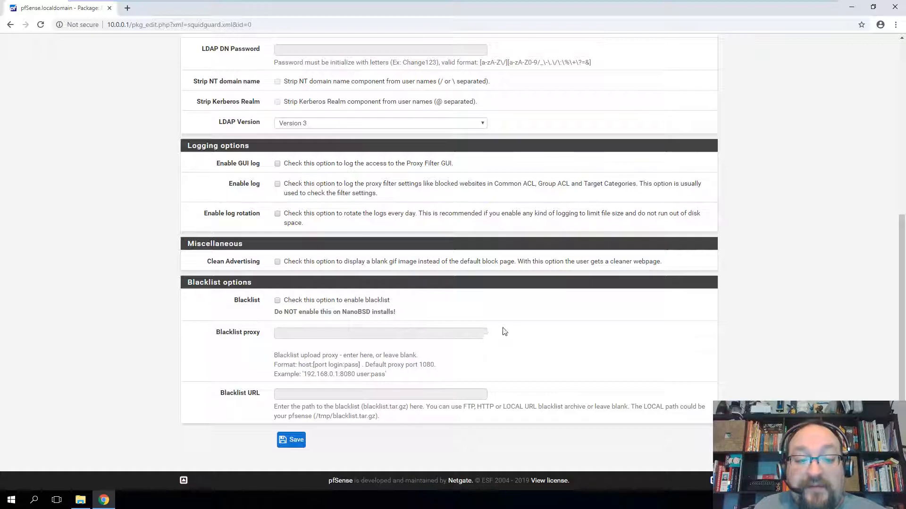
scroll(522, 302, "up", 4)
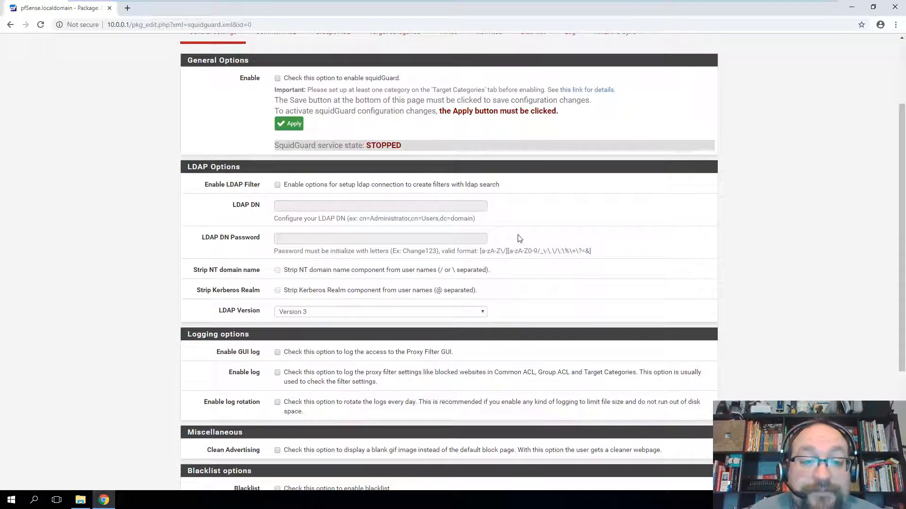
scroll(518, 238, "up", 3)
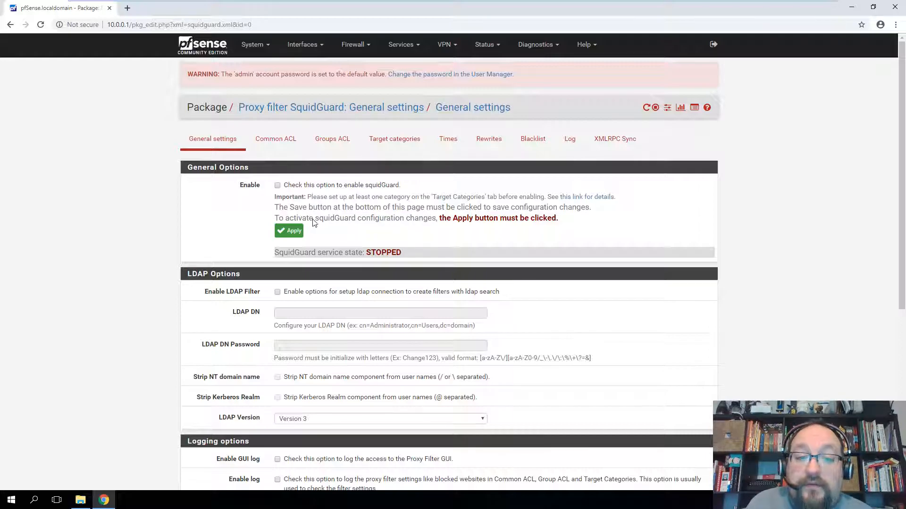
left_click(406, 142)
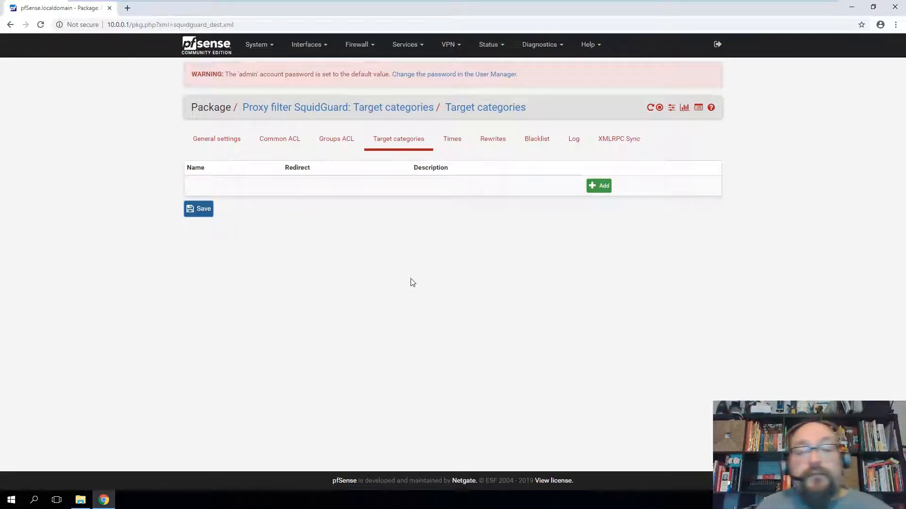
- Add a new target category named Blocked_Sites, following the name character rules
left_click(598, 185)
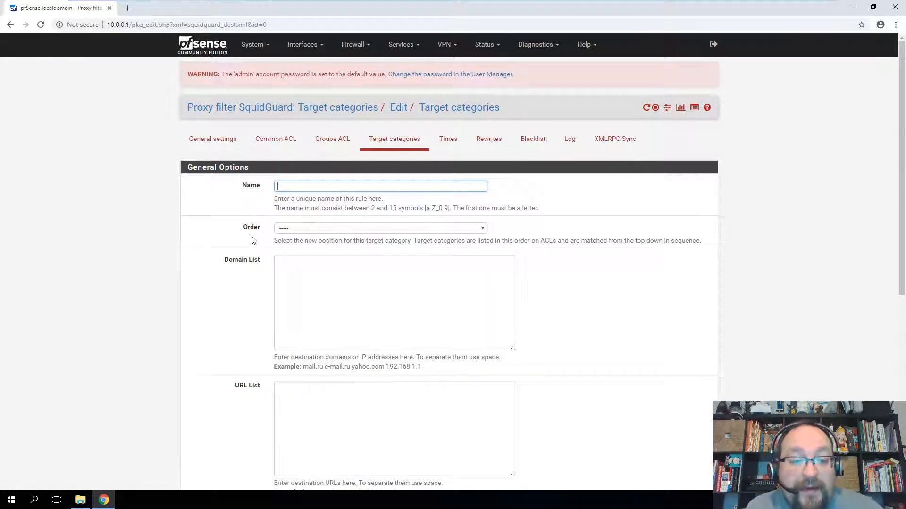
type("Bloc")
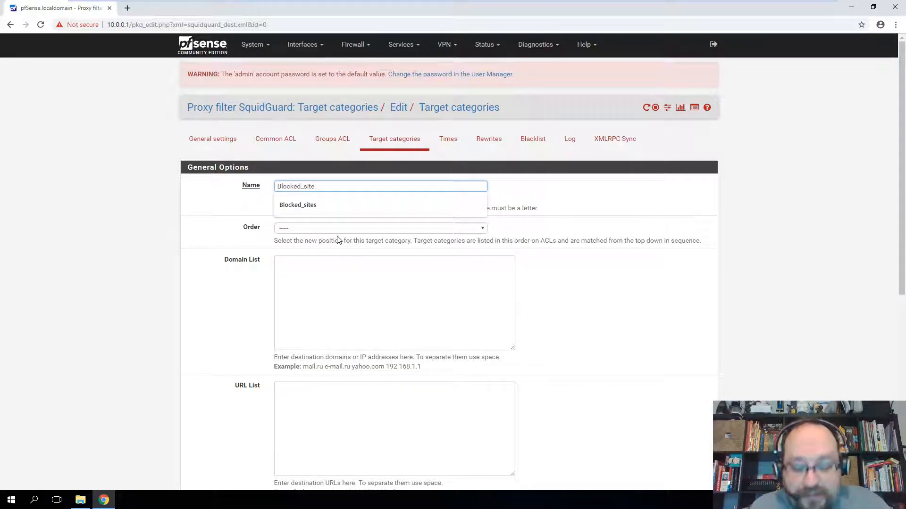
type("ked_")
key("BackSpace")
type("Site")
left_click(606, 254)
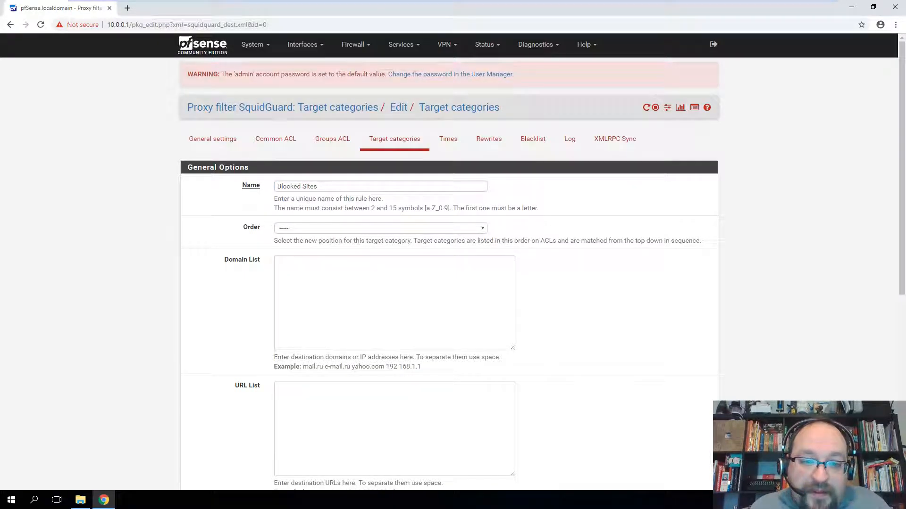
left_click_drag(310, 208, 445, 208)
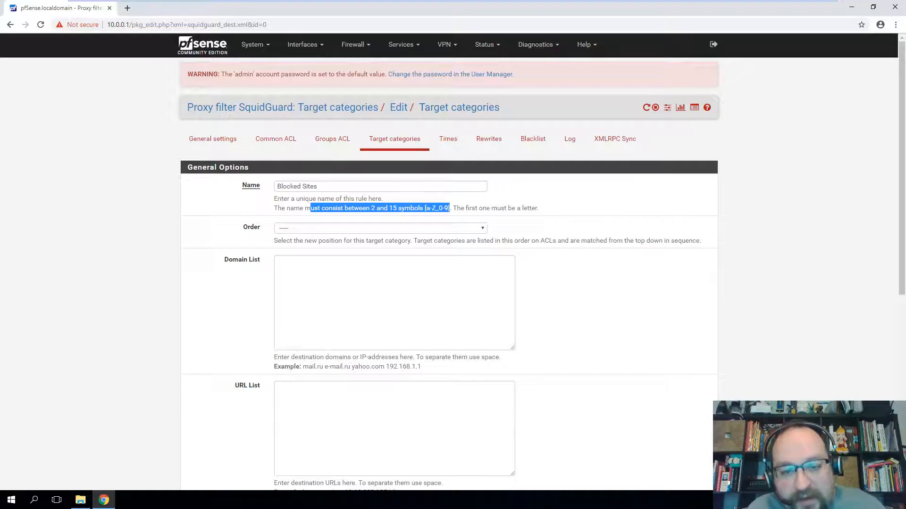
left_click(593, 274)
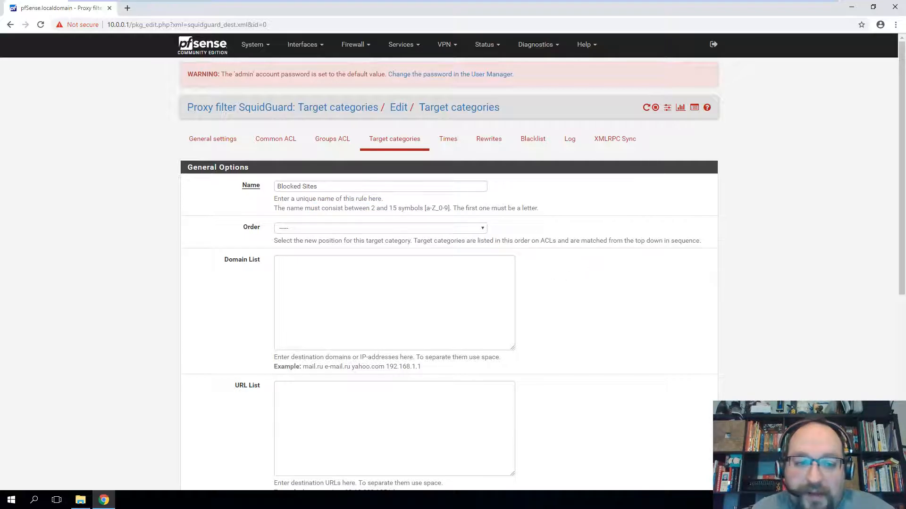
left_click(305, 186)
key("BackSpace")
type("_")
- Enter hccs.edu in the Domain List and save the category
left_click(288, 326)
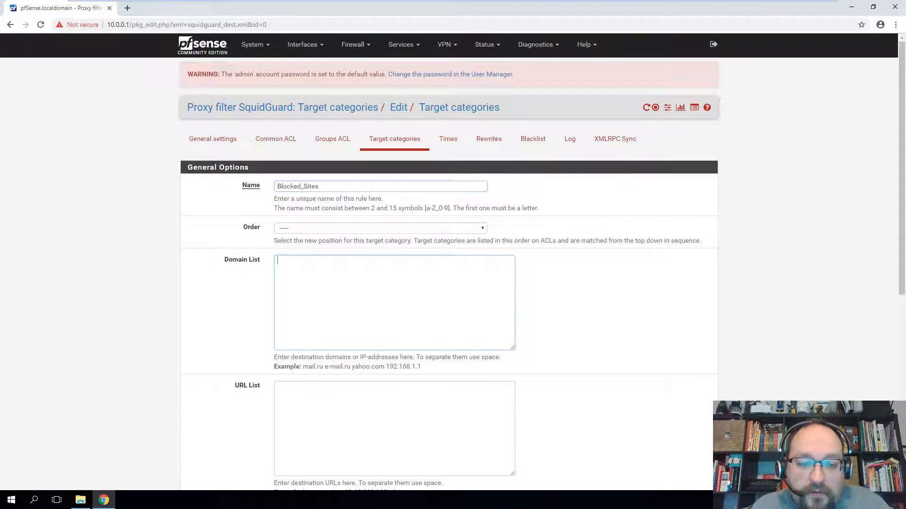
type("hccs.edu")
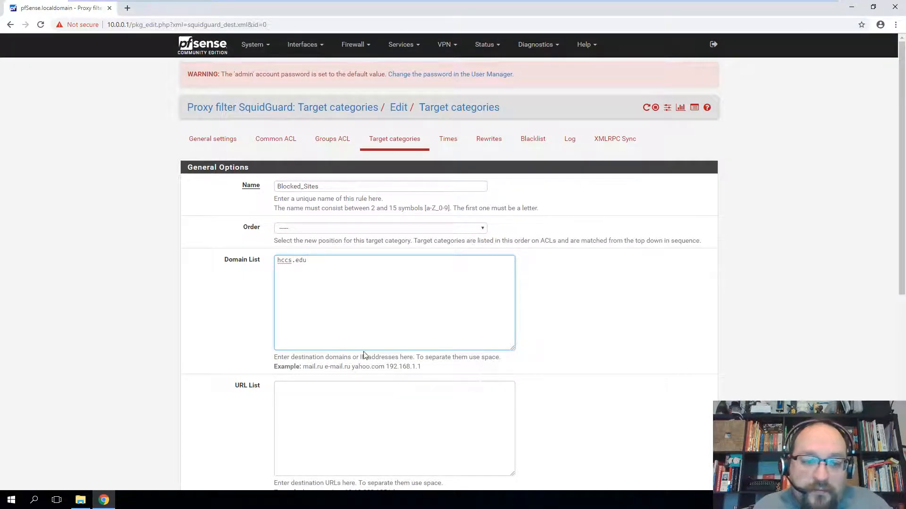
left_click(257, 331)
scroll(254, 329, "down", 7)
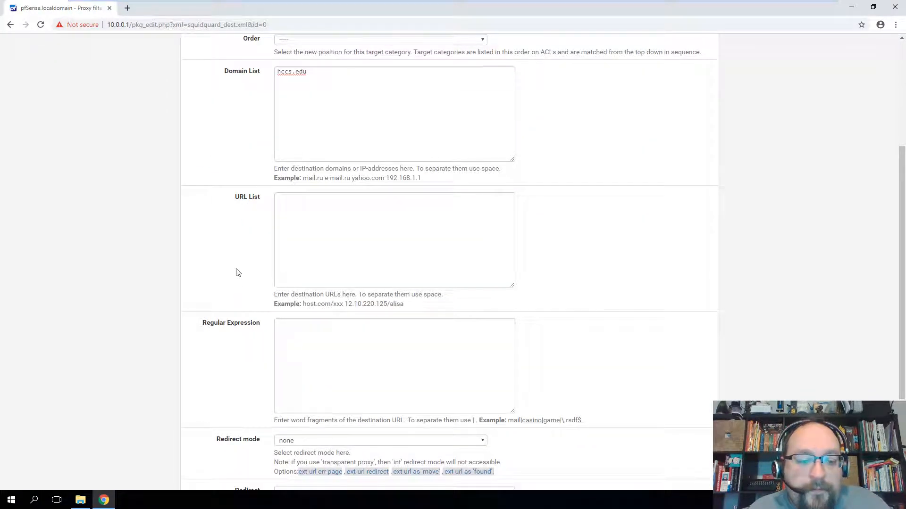
left_click(293, 441)
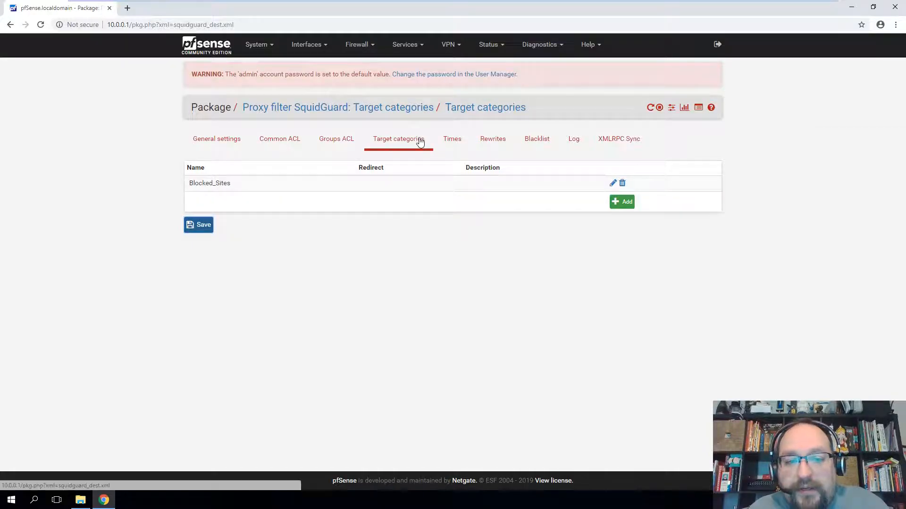
- Check General settings, then return to the Target categories list showing Blocked_Sites
left_click(220, 139)
scroll(406, 273, "down", 7)
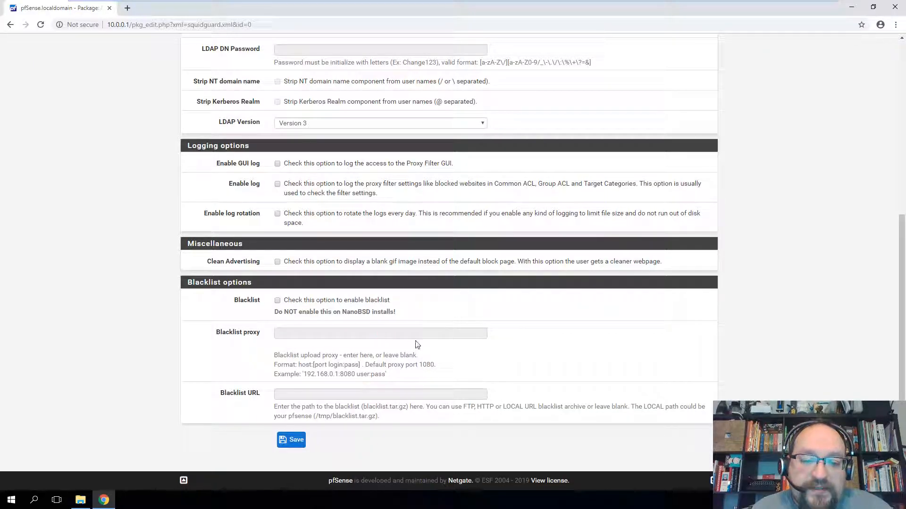
scroll(408, 345, "up", 7)
left_click(398, 140)
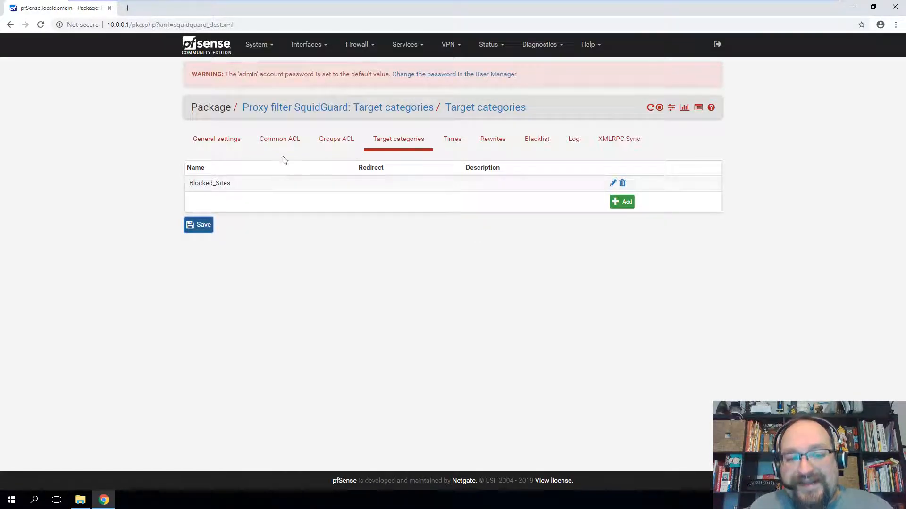
- In the Common ACL target rules, set Blocked_Sites access to deny
left_click(277, 141)
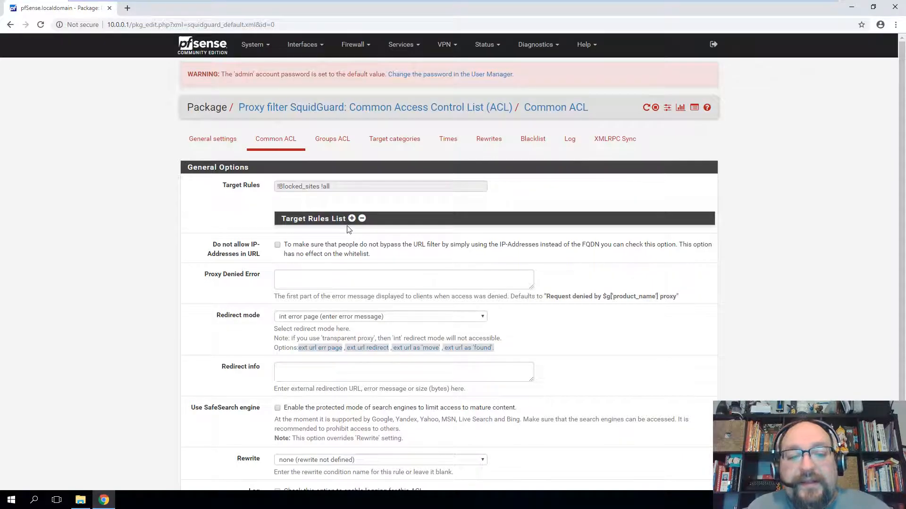
left_click(352, 219)
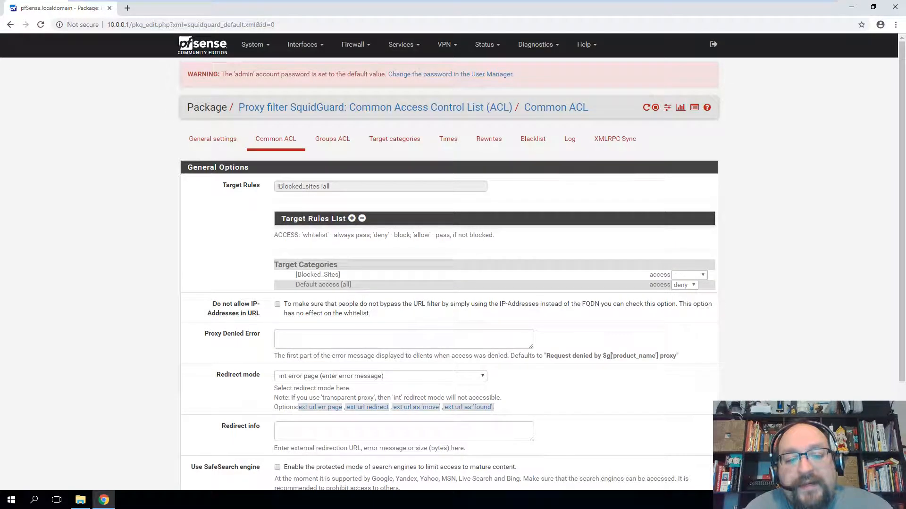
left_click_drag(297, 275, 346, 275)
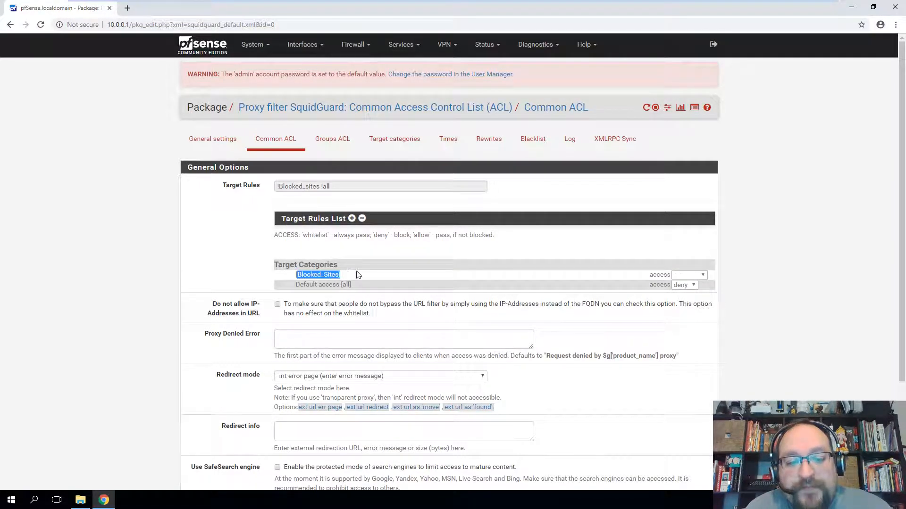
left_click(691, 276)
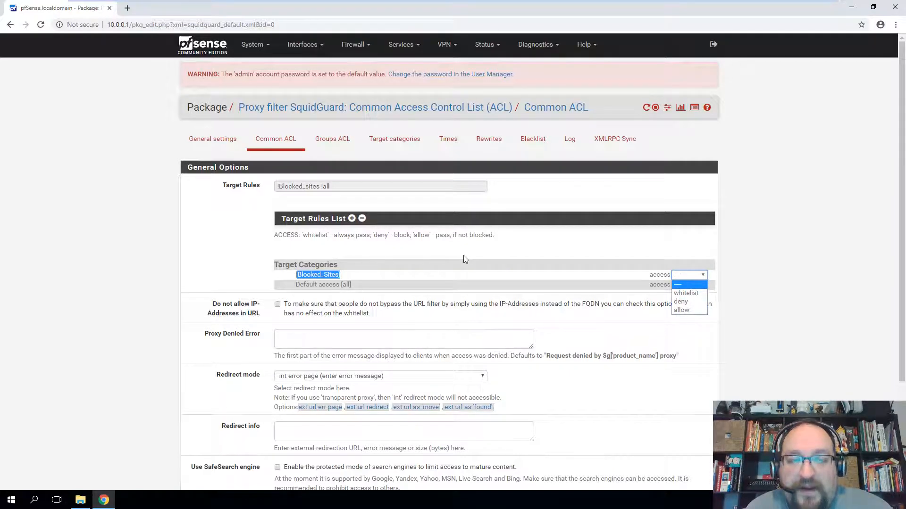
left_click(682, 301)
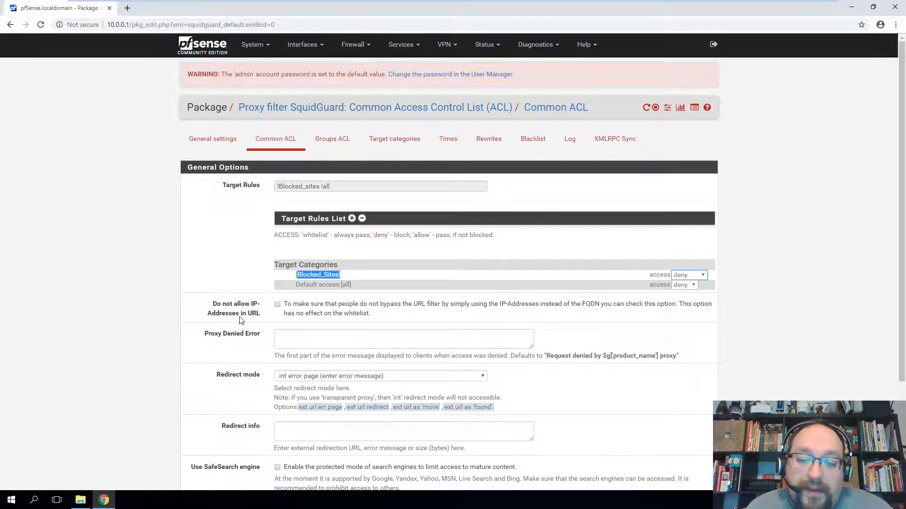
- Keep the internal error page redirect, save the ACL, and confirm rules read !Blocked_Sites !all
scroll(241, 320, "down", 2)
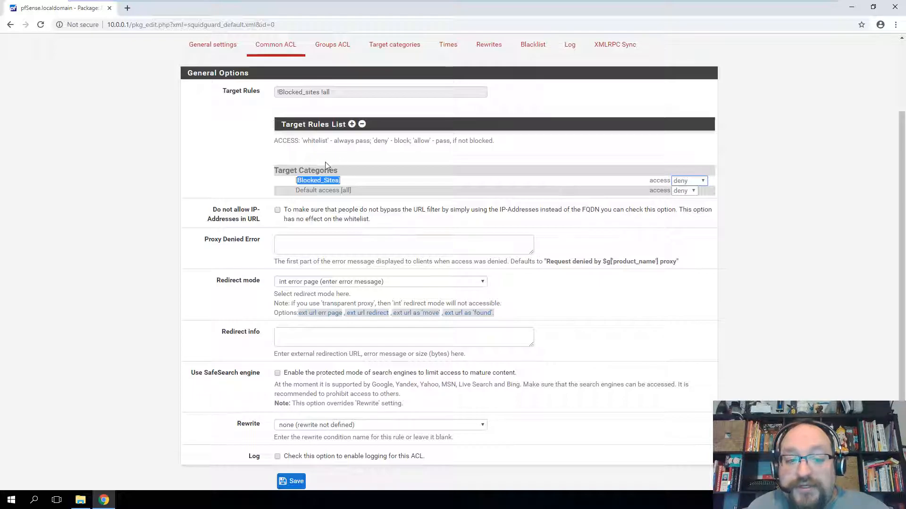
scroll(269, 271, "down", 2)
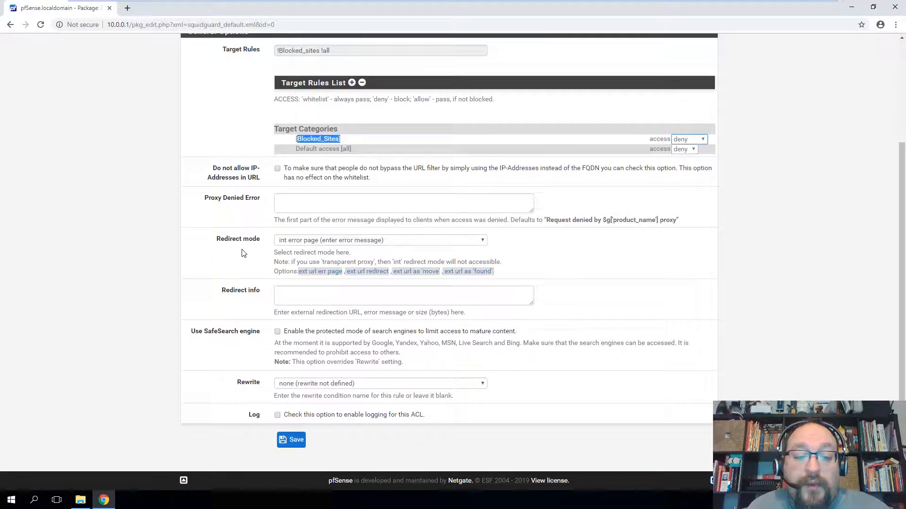
left_click(323, 242)
left_click(299, 245)
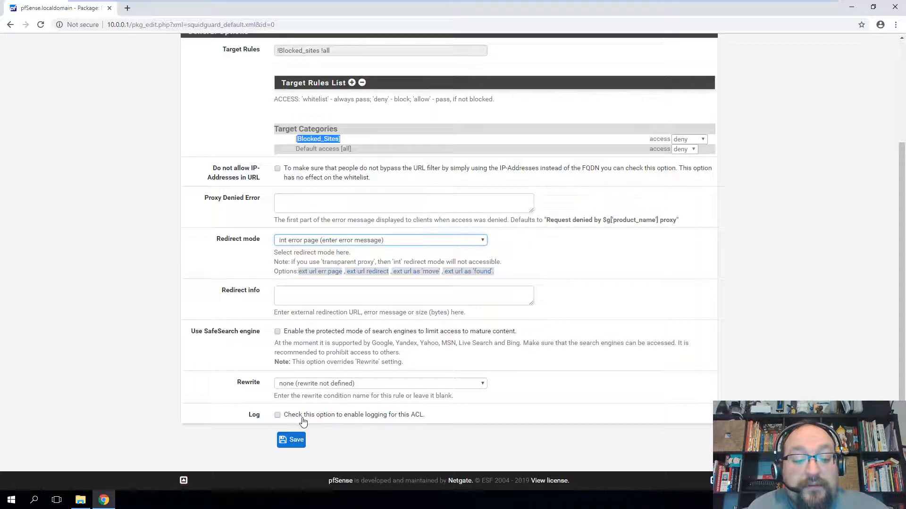
left_click(291, 440)
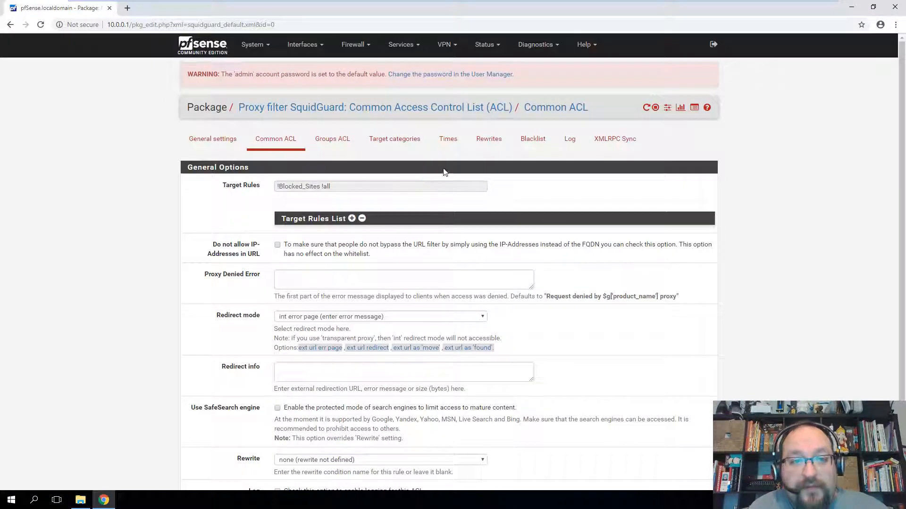
left_click(352, 220)
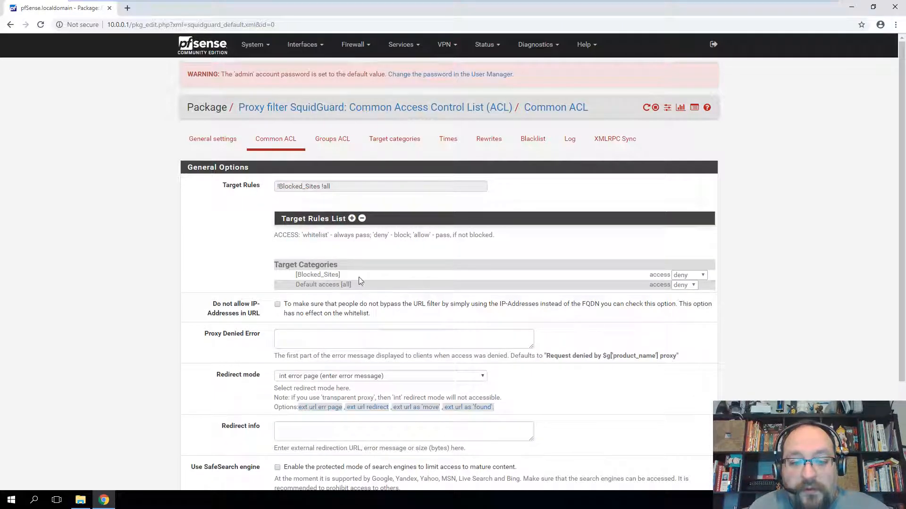
left_click(394, 139)
left_click(613, 184)
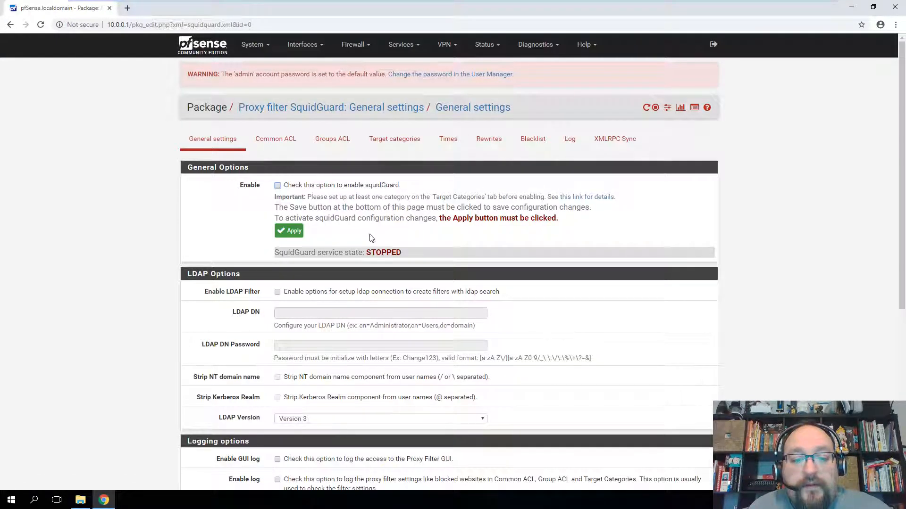
- Tick 'enable squidGuard' and save, which brings up the 403 Forbidden block page
left_click_drag(293, 253, 417, 254)
left_click(416, 239)
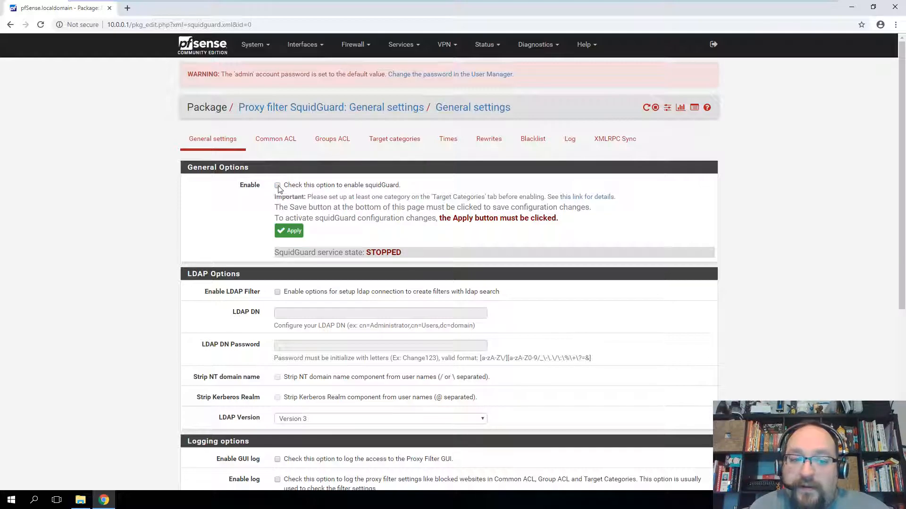
scroll(277, 188, "down", 6)
left_click(292, 440)
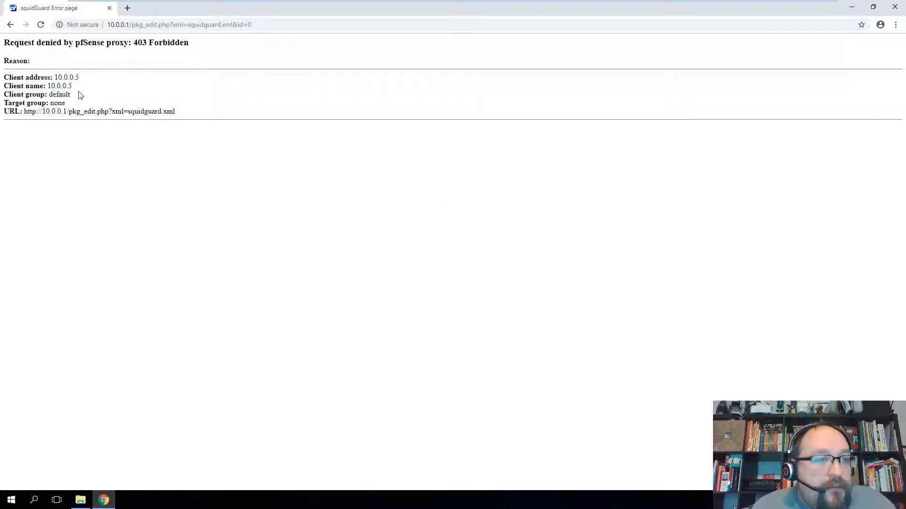
left_click_drag(132, 25, 253, 24)
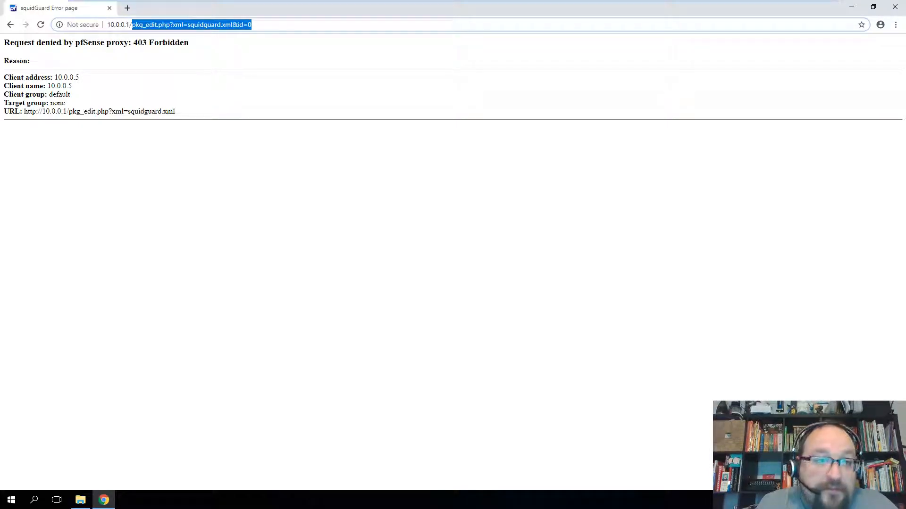
key("BackSpace")
key("Return")
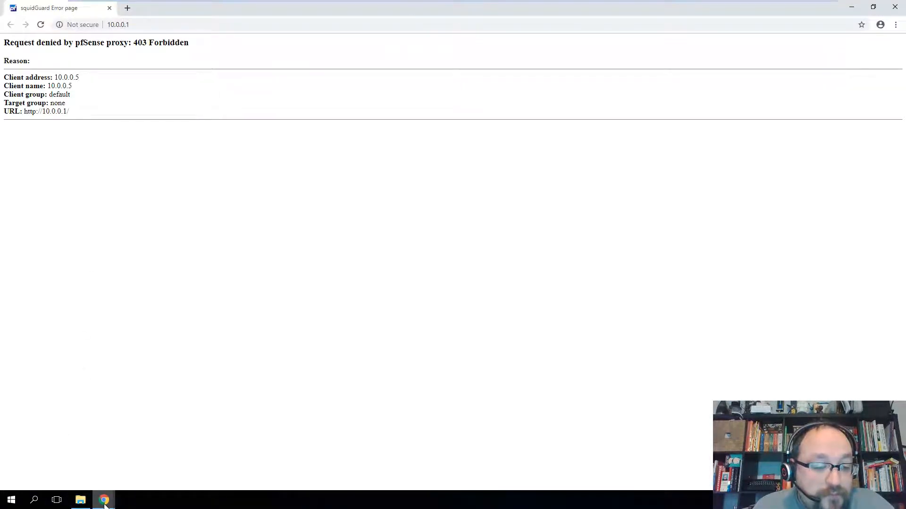
mouse_move(103, 498)
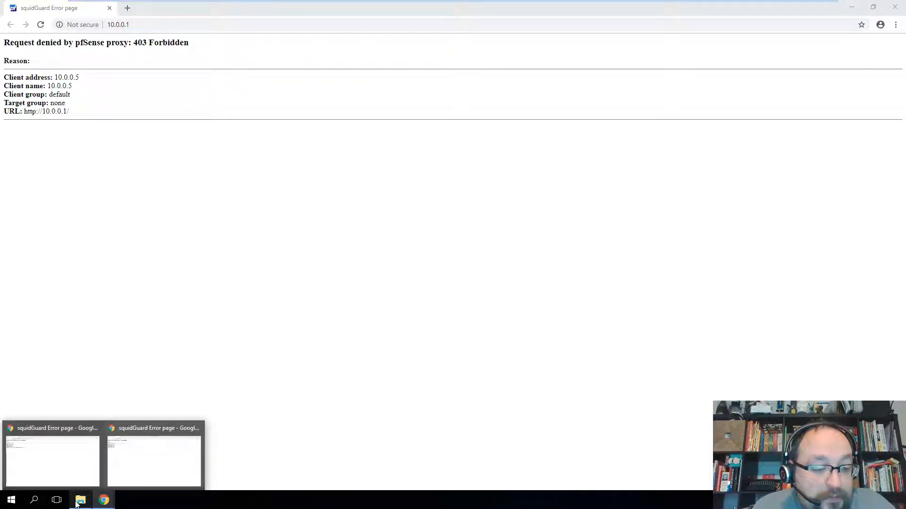
- Search Start for 'internet option' and launch Internet Options
key("super")
type("inte")
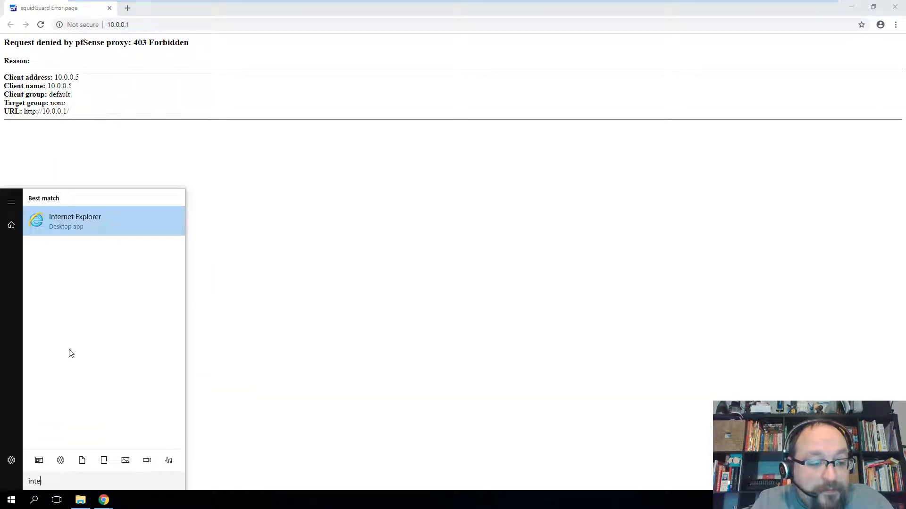
key("BackSpace")
type("rnet option")
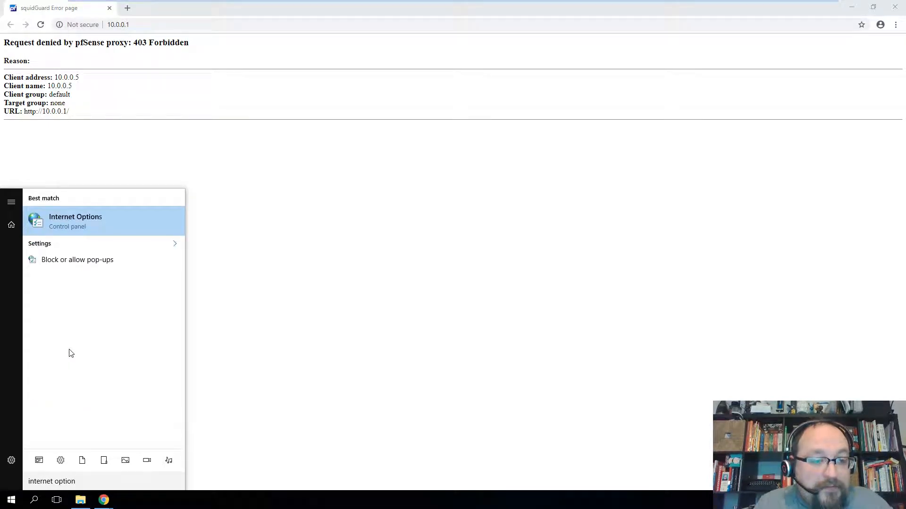
key("Return")
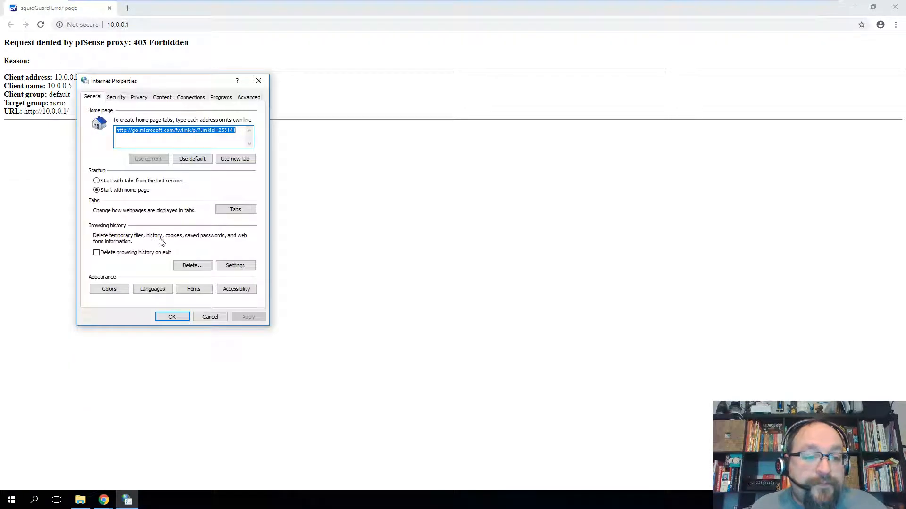
- Turn off the LAN proxy server in Connections > LAN settings and reload 10.0.0.1 in Chrome
left_click(249, 97)
left_click(170, 97)
left_click(185, 96)
left_click(232, 264)
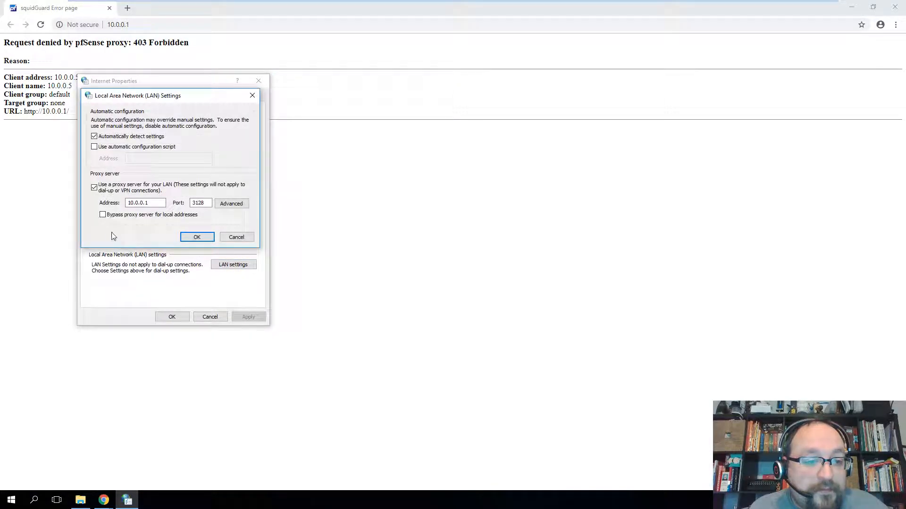
left_click(93, 187)
left_click(190, 236)
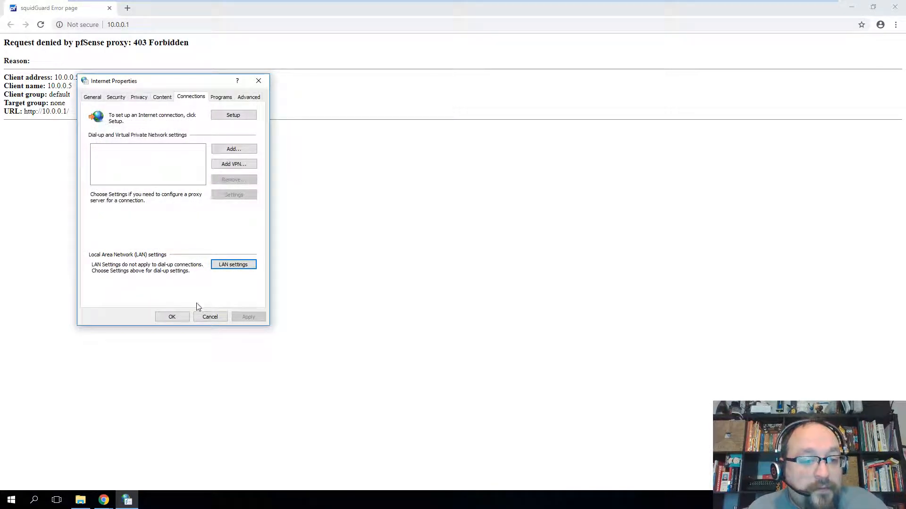
left_click(172, 318)
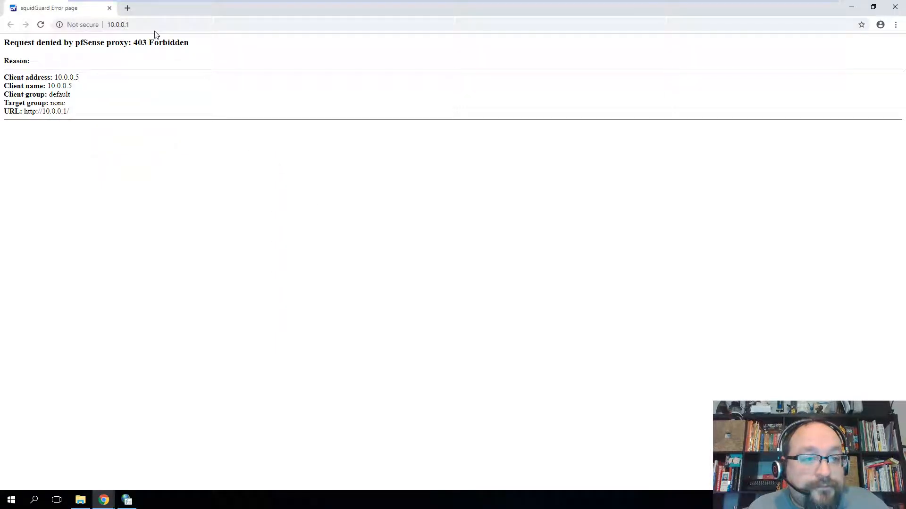
left_click(123, 24)
key("Return")
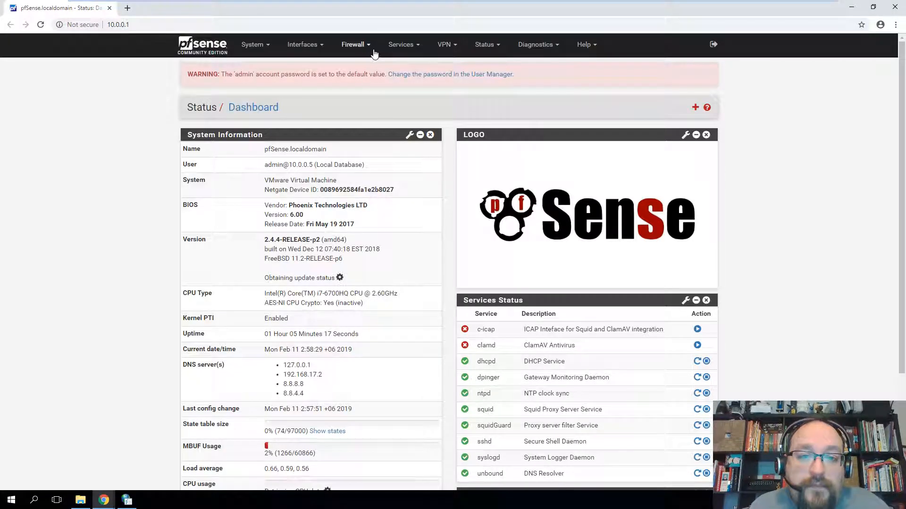
- Navigate to Services > SquidGuard Proxy Filter > Common ACL
left_click(400, 44)
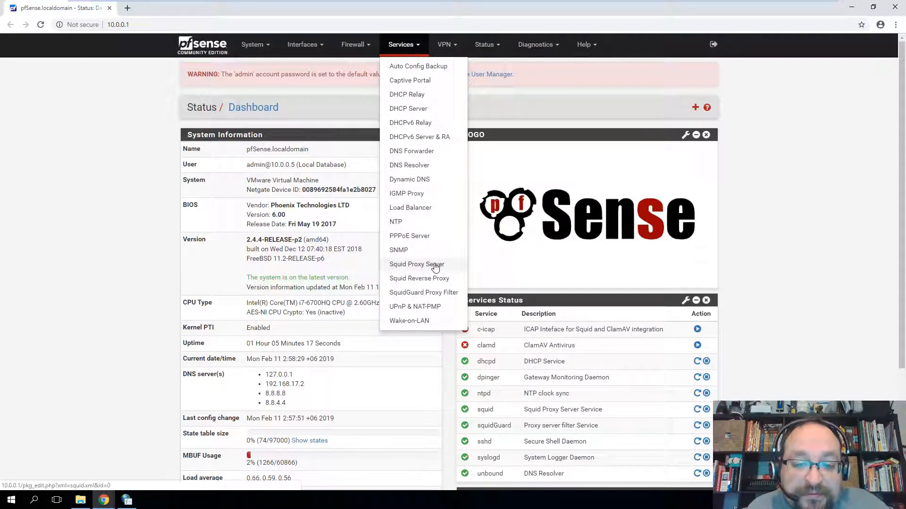
left_click(419, 295)
left_click(288, 231)
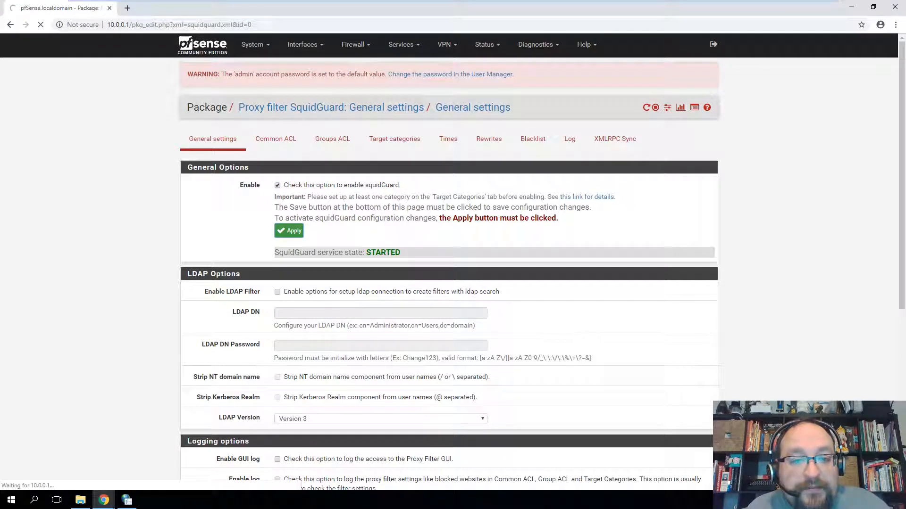
left_click(266, 141)
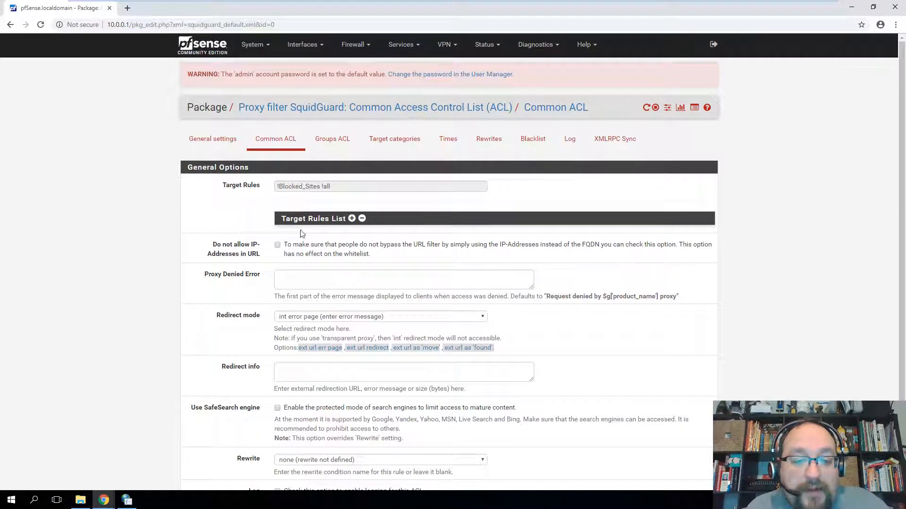
- Set Default access to allow and save, giving target rules !Blocked_Sites all
left_click(352, 219)
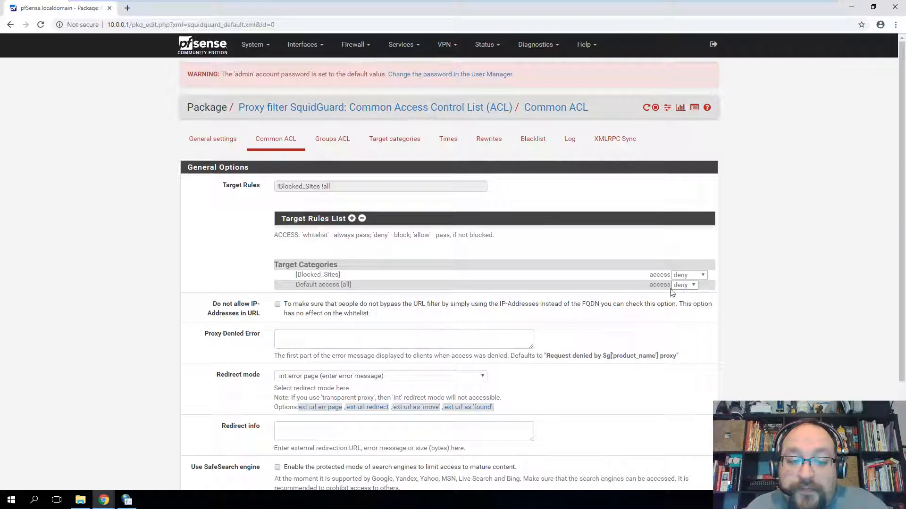
left_click(684, 285)
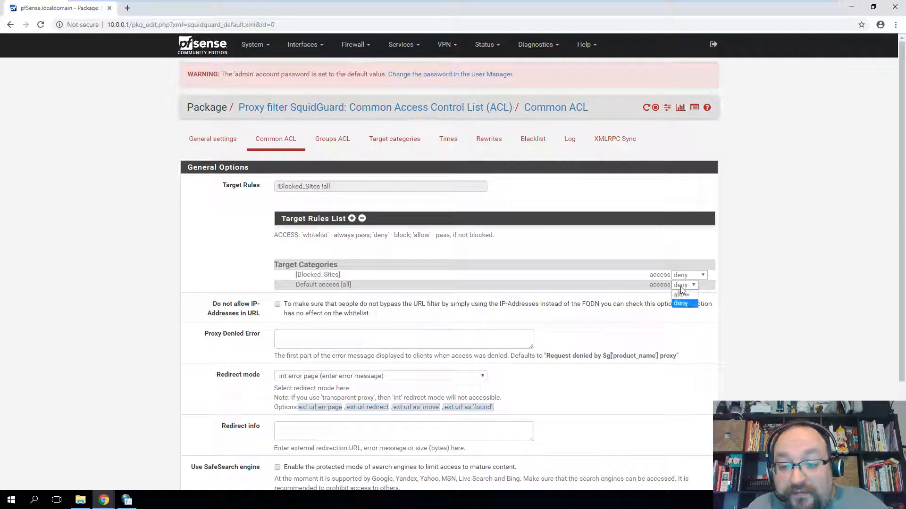
left_click(681, 304)
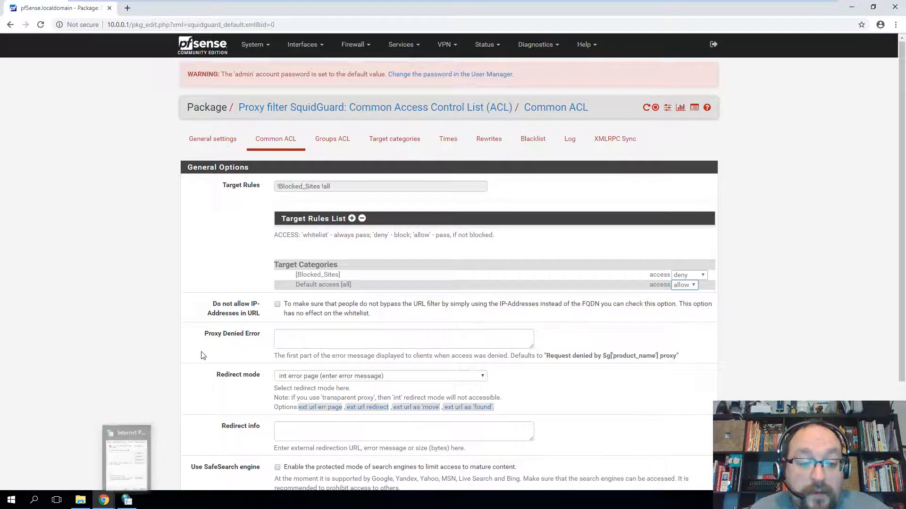
scroll(241, 297, "down", 3)
left_click(291, 440)
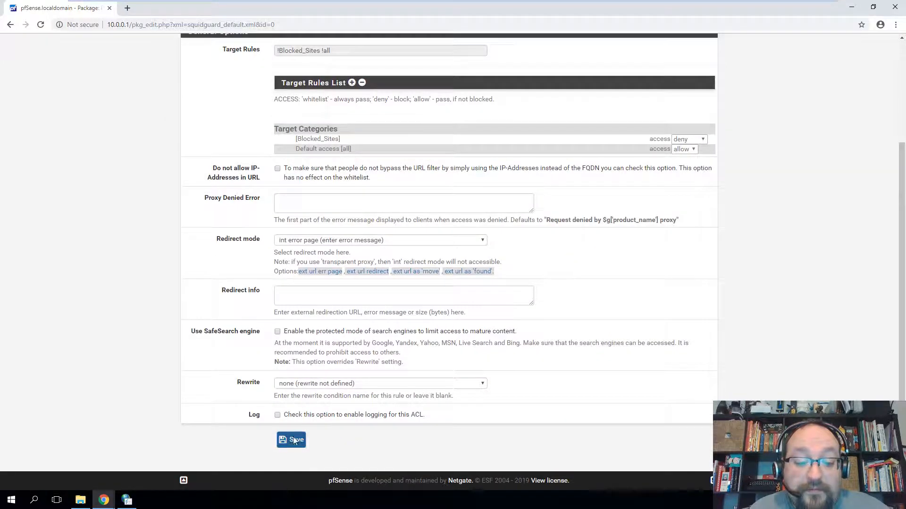
scroll(613, 283, "down", 1)
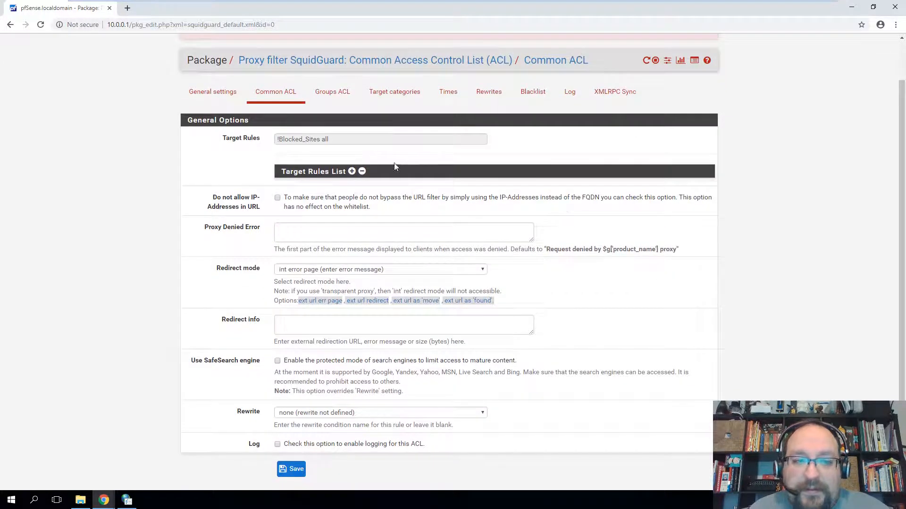
left_click(352, 171)
- Apply the pending SquidGuard changes from General settings so the service shows STARTED
left_click(221, 98)
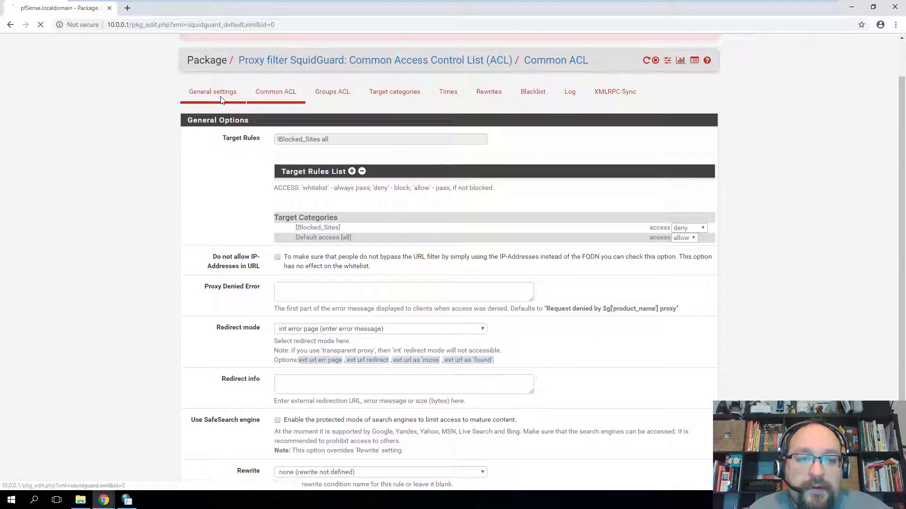
left_click(289, 232)
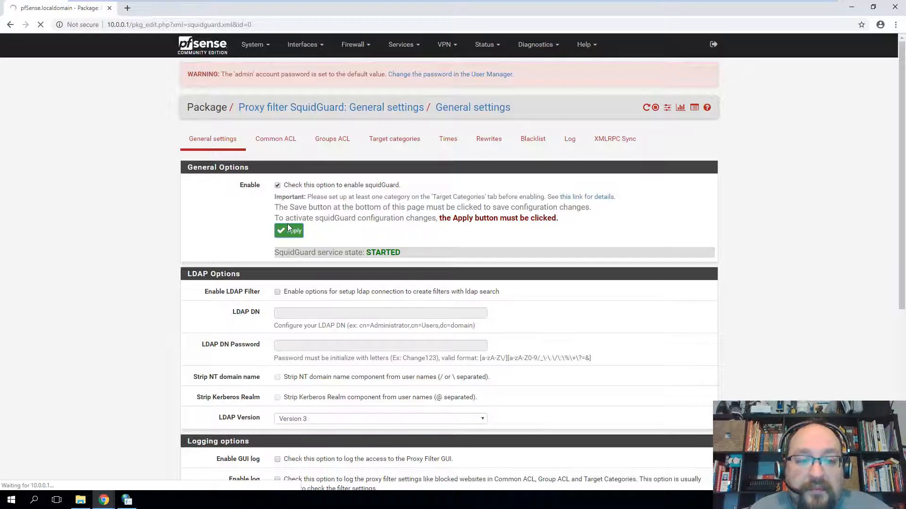
left_click_drag(309, 208, 572, 219)
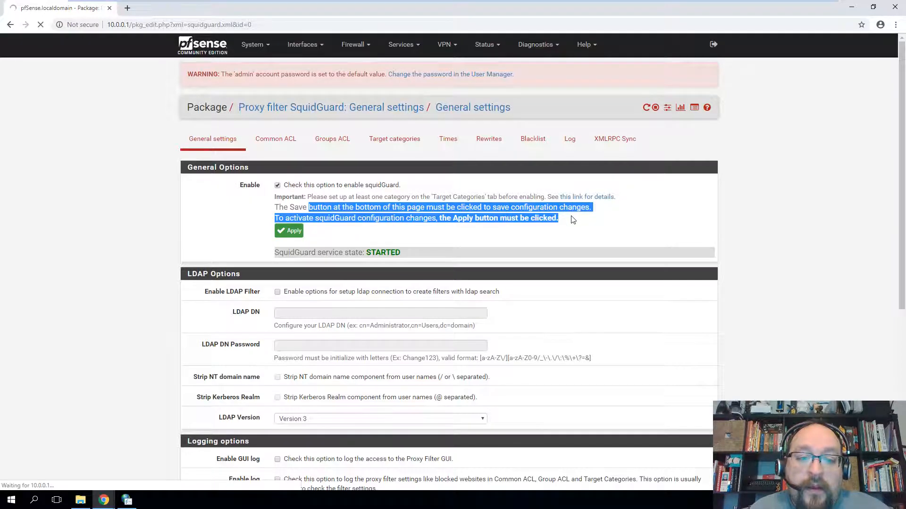
left_click_drag(324, 219, 560, 224)
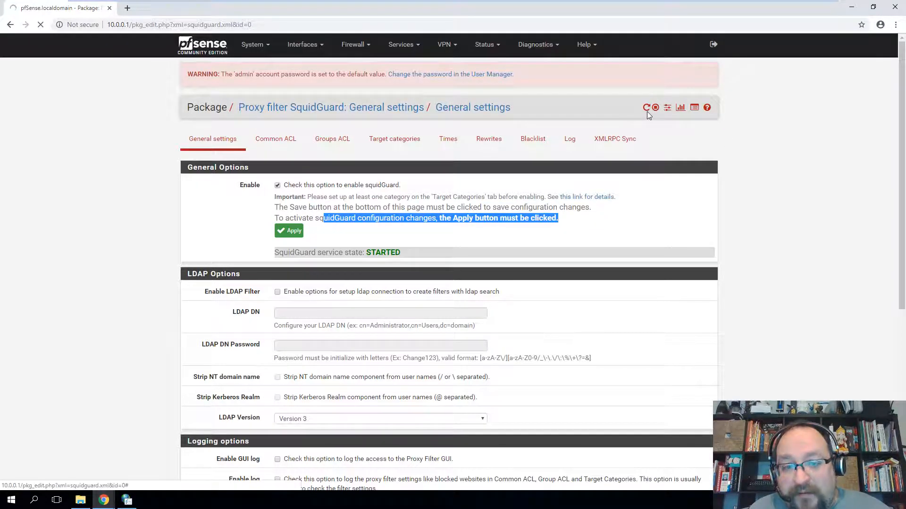
left_click(290, 231)
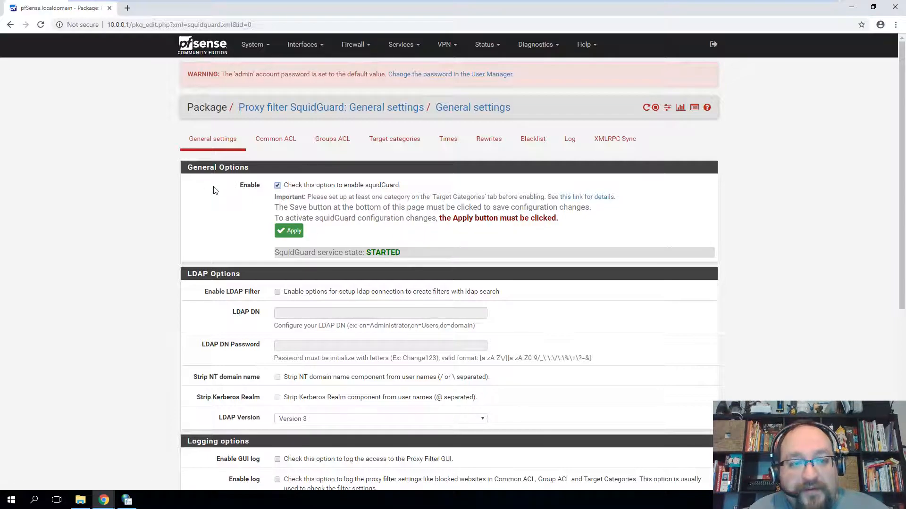
- Check the LAN settings in Internet Properties and test-load hccs.edu in a new tab
left_click(127, 8)
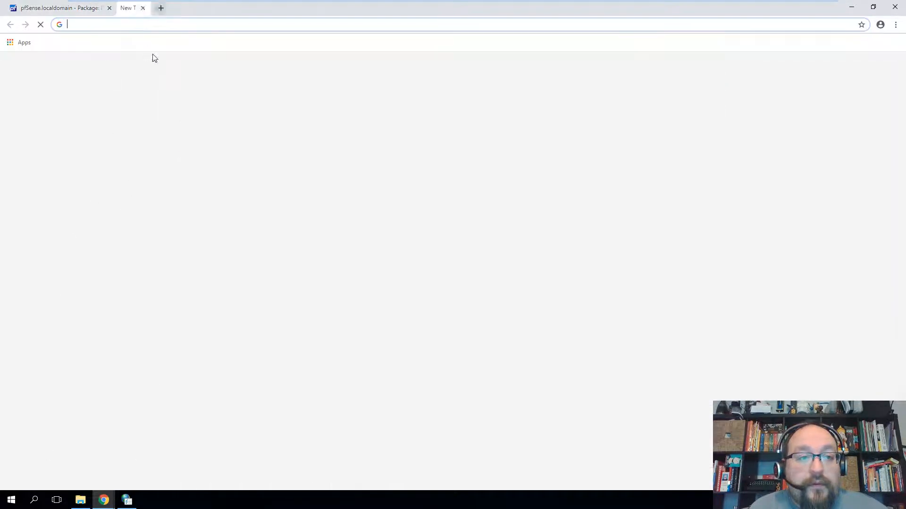
left_click(128, 500)
left_click(233, 264)
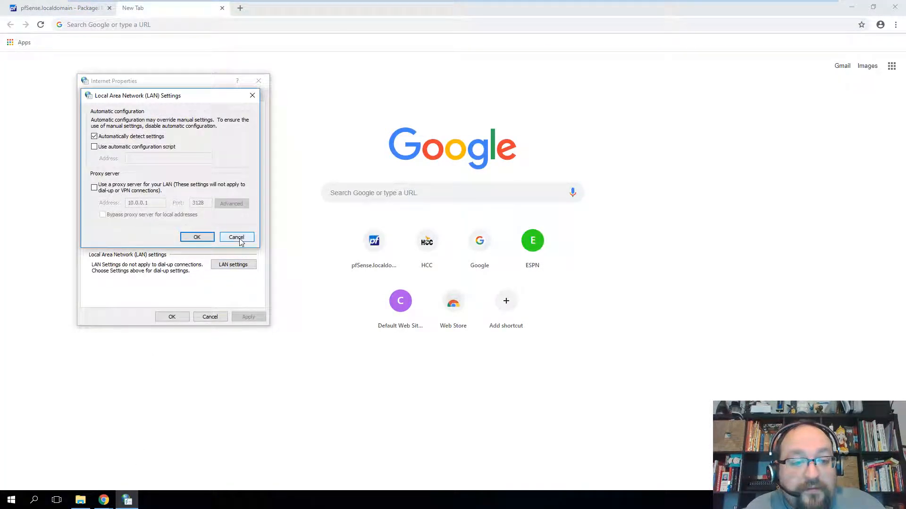
left_click(239, 242)
left_click(217, 25)
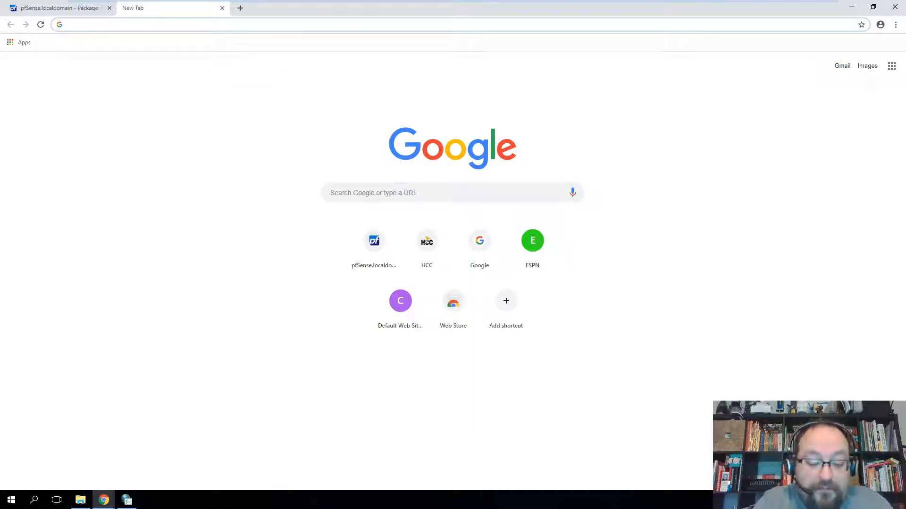
type("hc")
key("Return")
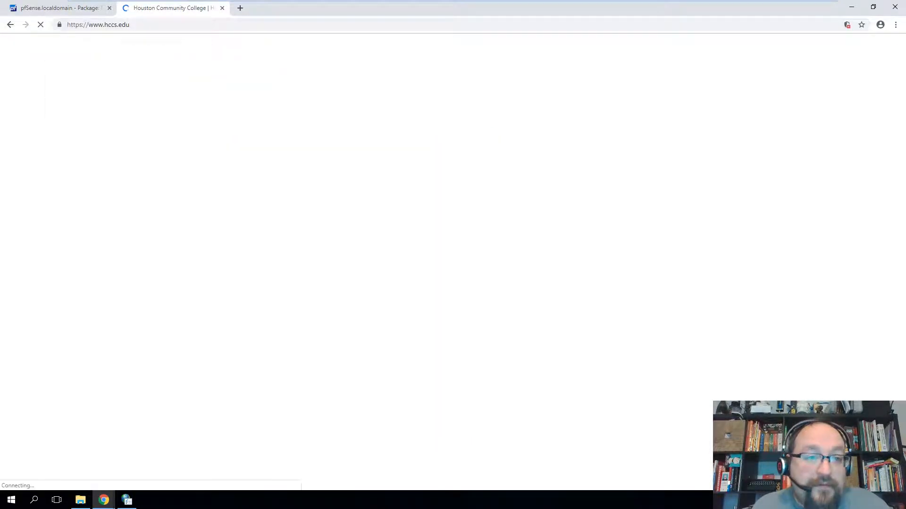
key("ctrl+w")
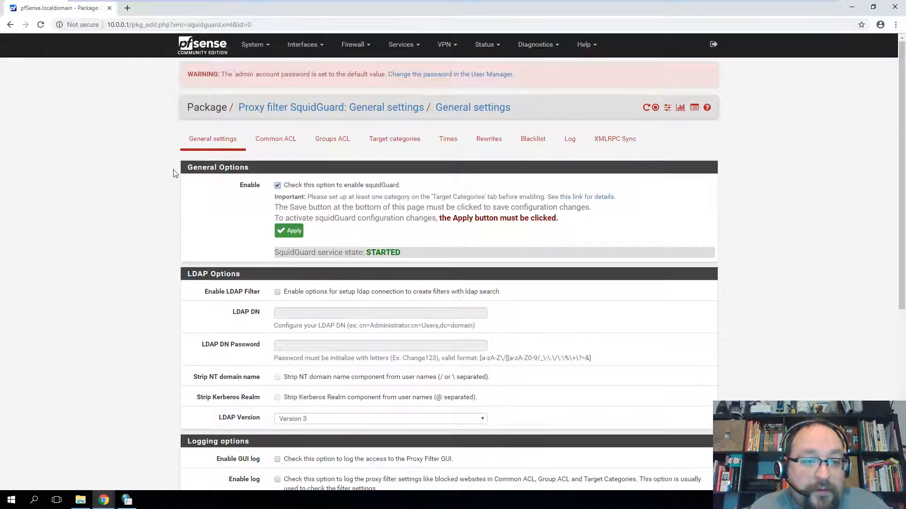
- Re-enable the LAN proxy server 10.0.0.1:3128 and return to the pfSense dashboard
left_click(126, 500)
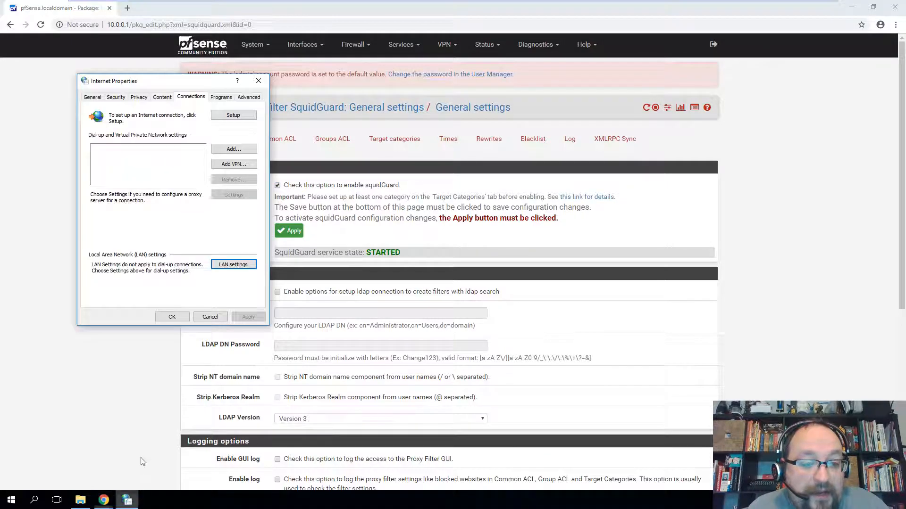
left_click(247, 266)
left_click(94, 188)
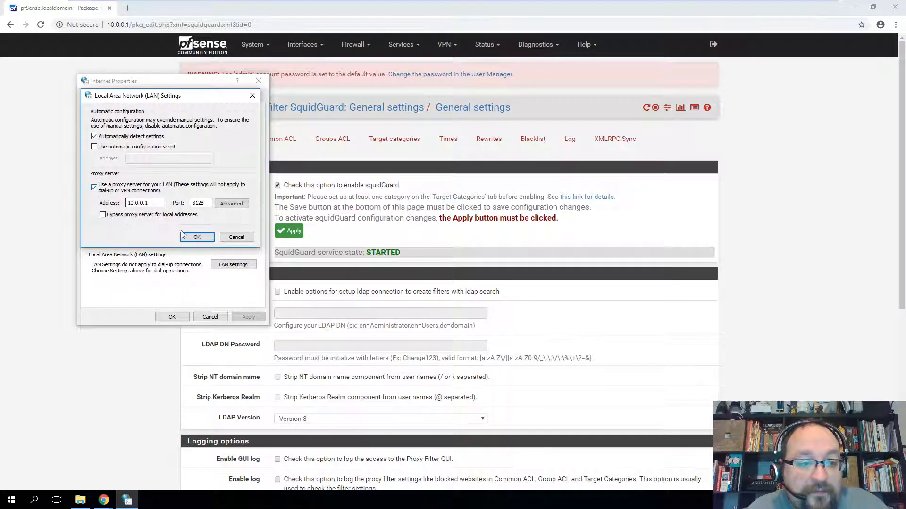
left_click(206, 240)
left_click(131, 379)
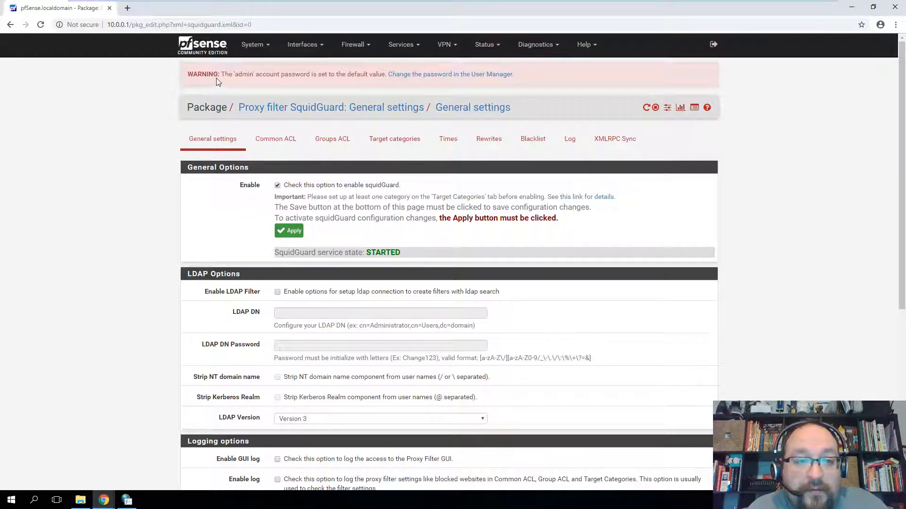
left_click(221, 45)
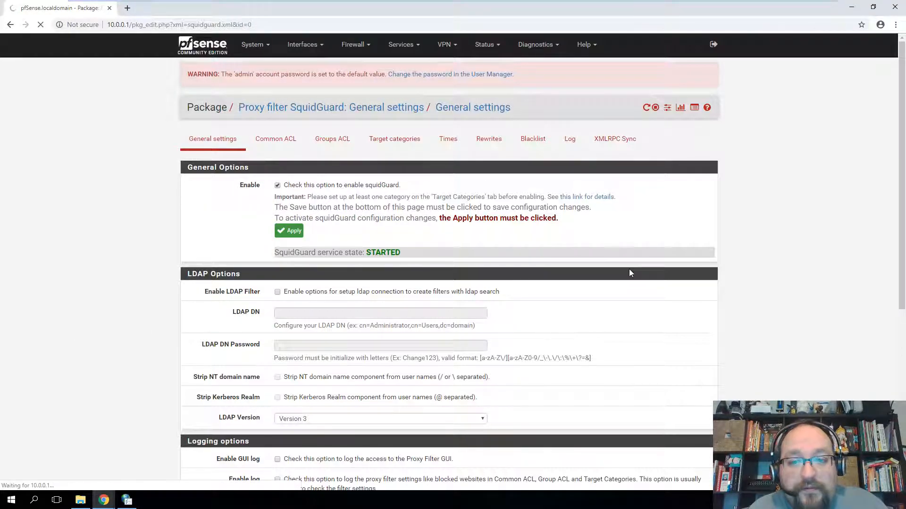
scroll(620, 257, "down", 3)
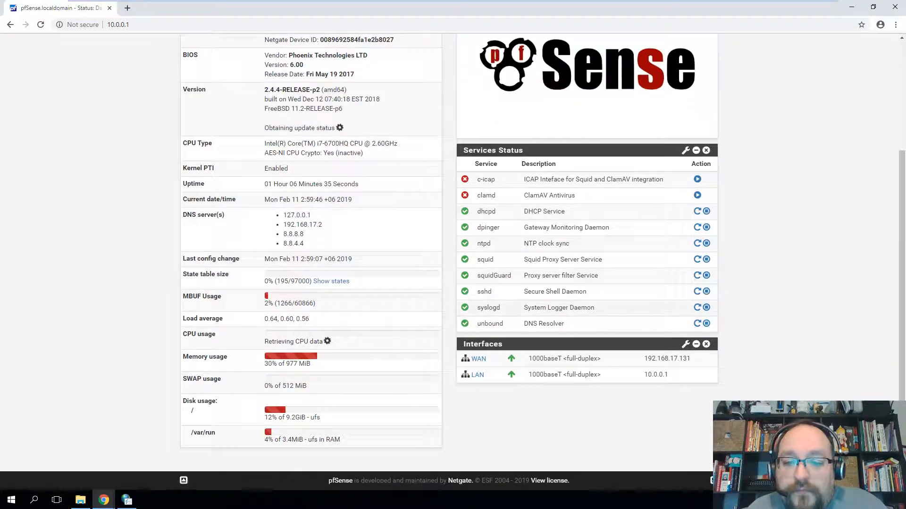
left_click_drag(524, 279, 599, 277)
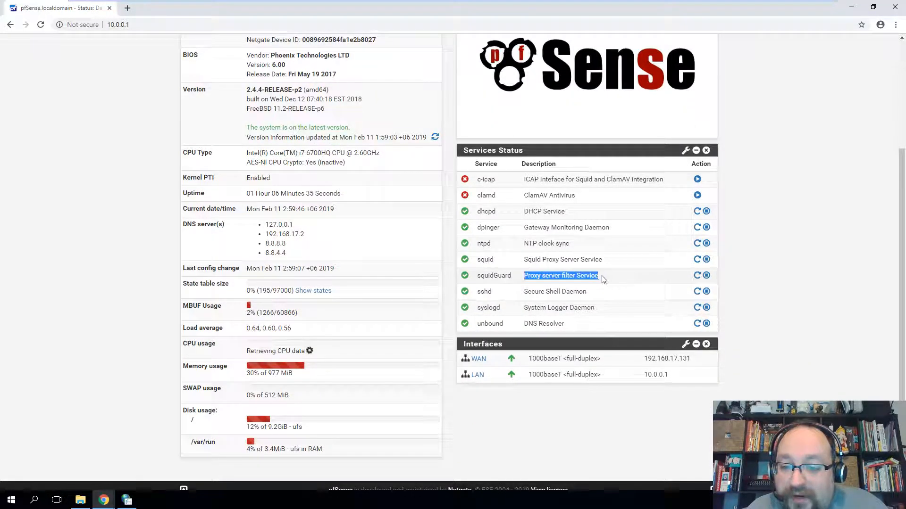
left_click_drag(528, 260, 476, 260)
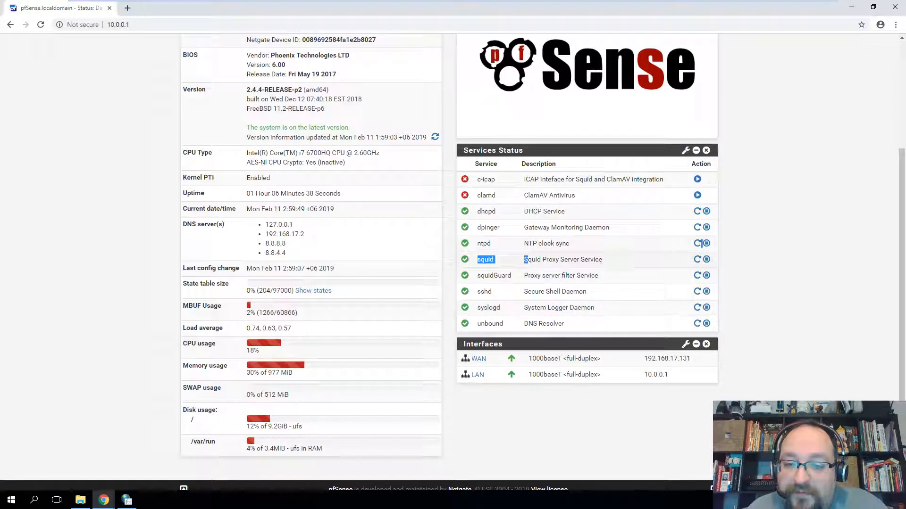
scroll(337, 125, "up", 1)
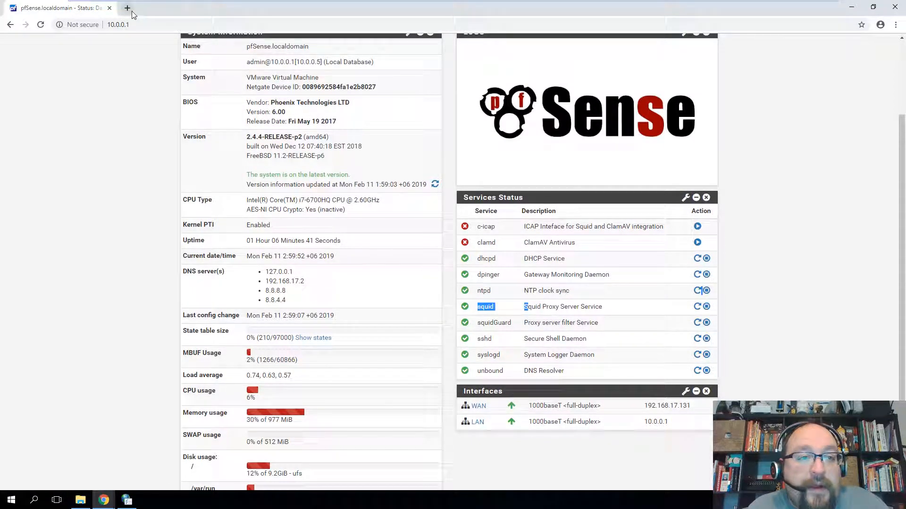
left_click(131, 11)
type("h")
key("Return")
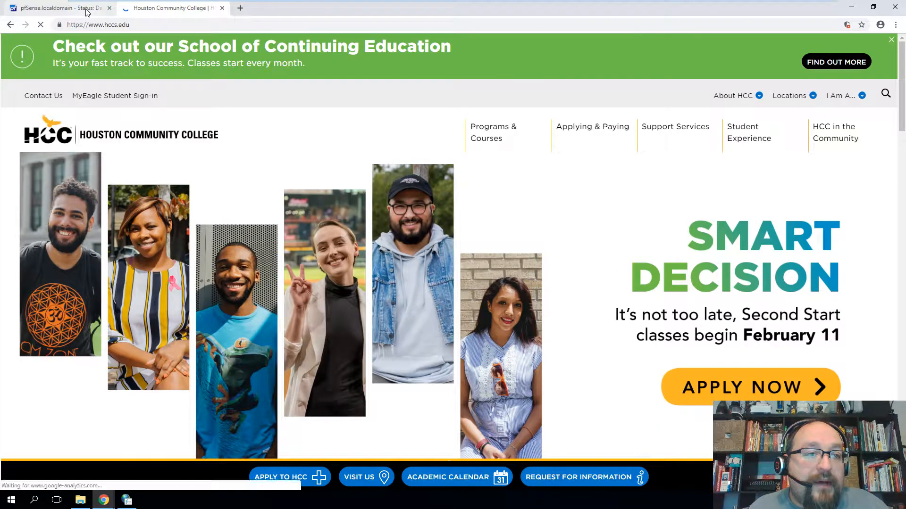
left_click(88, 10)
scroll(377, 238, "up", 3)
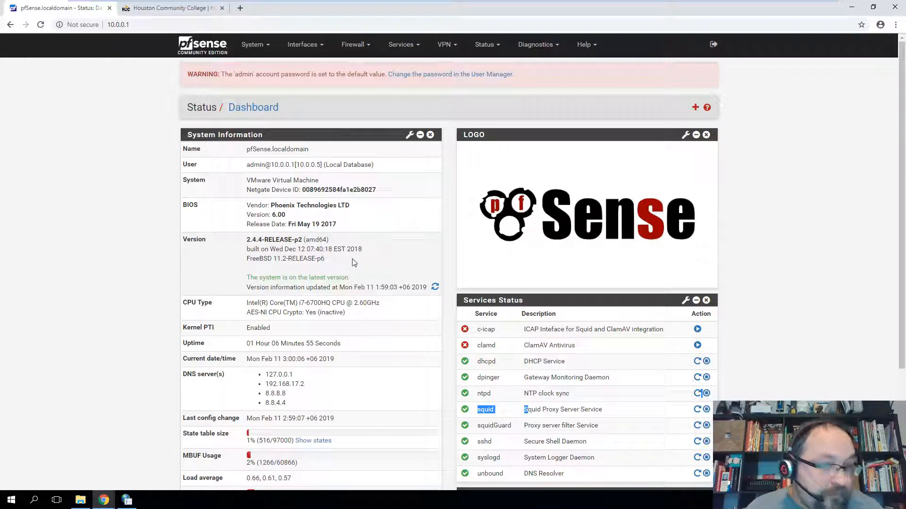
left_click(175, 8)
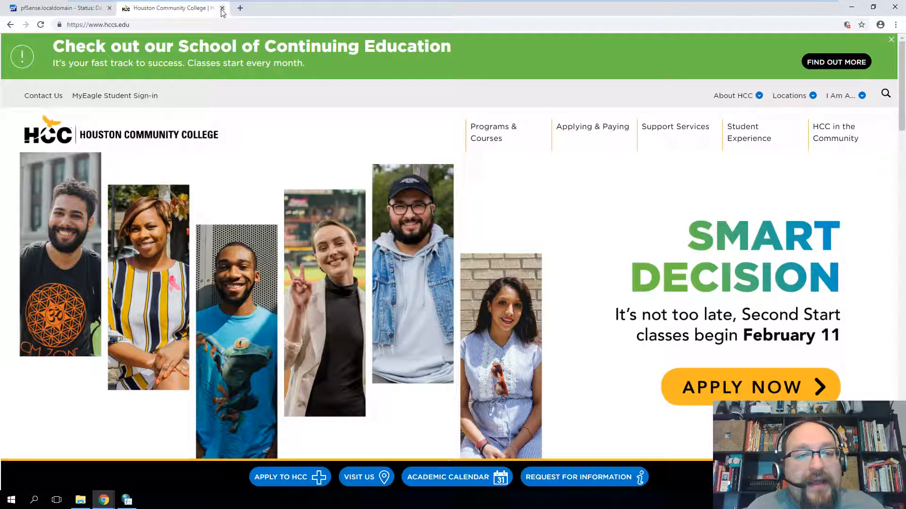
left_click(223, 8)
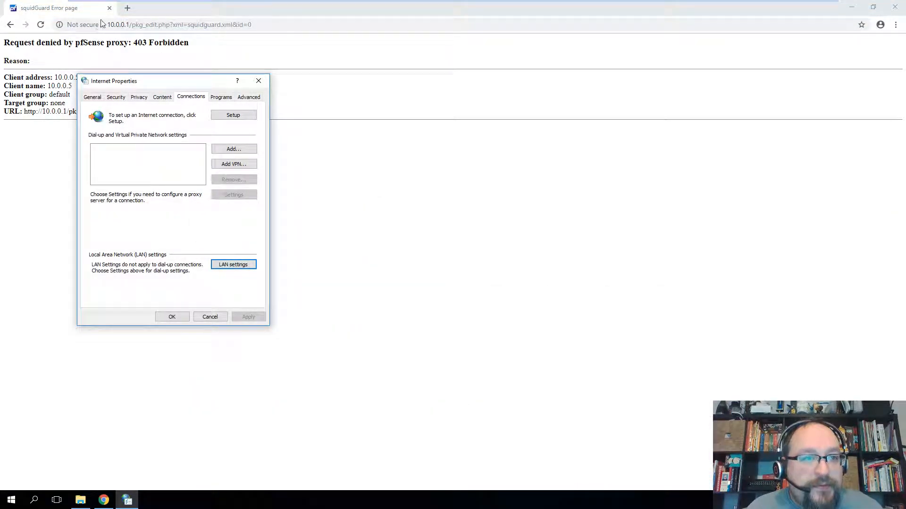
- Restart Chrome and load the pfSense sign-in page at 10.0.0.1
left_click(109, 8)
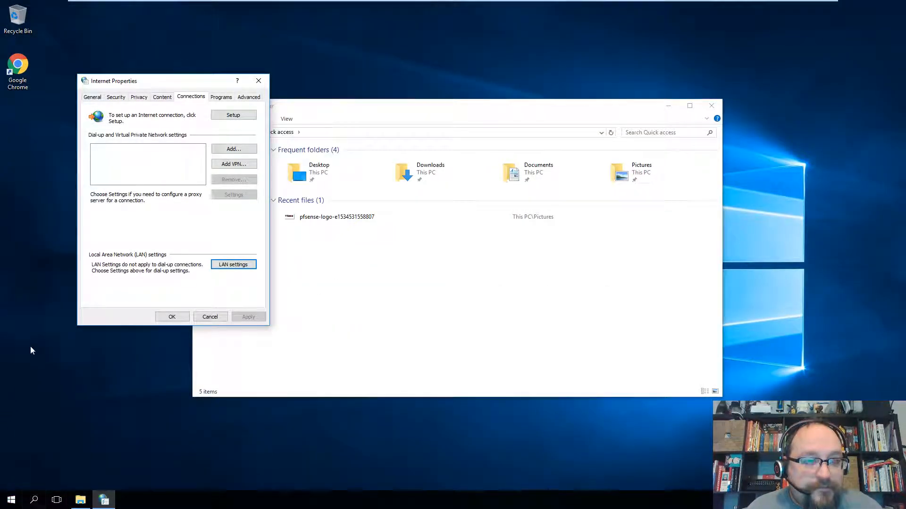
double_click(17, 69)
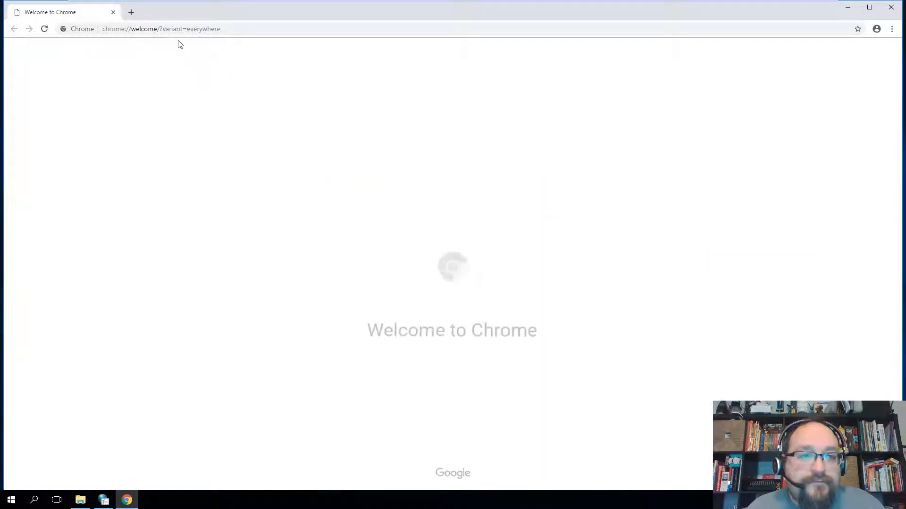
left_click(181, 29)
type("10.0.0.1")
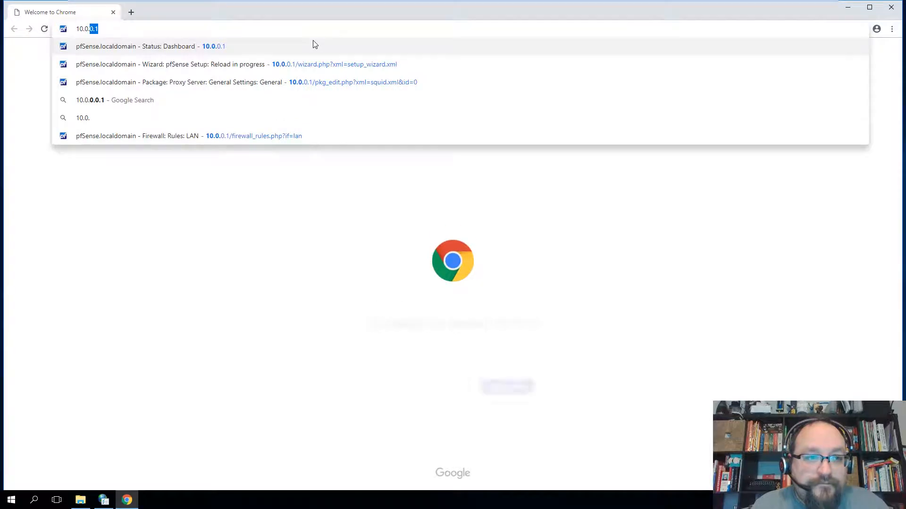
key("Return")
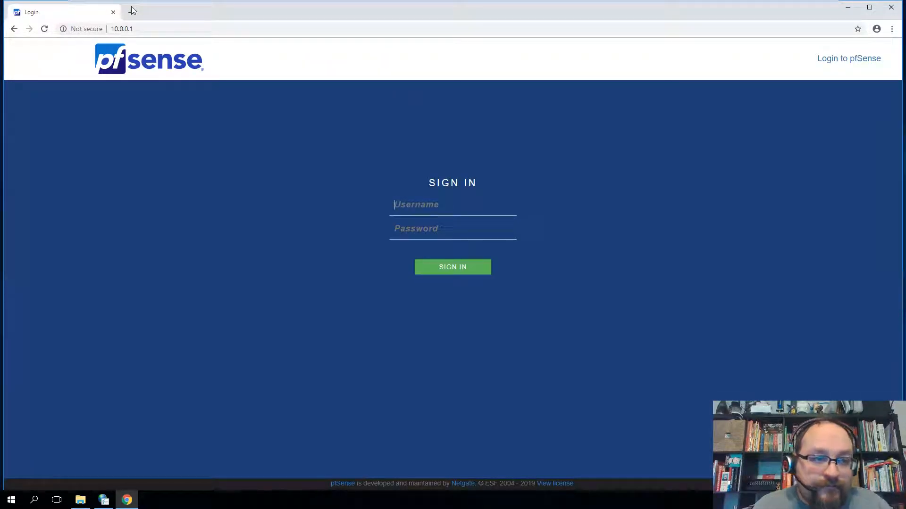
- Open hccs.edu in a new tab as a test, then close that tab
left_click(134, 16)
type("hccs.edu")
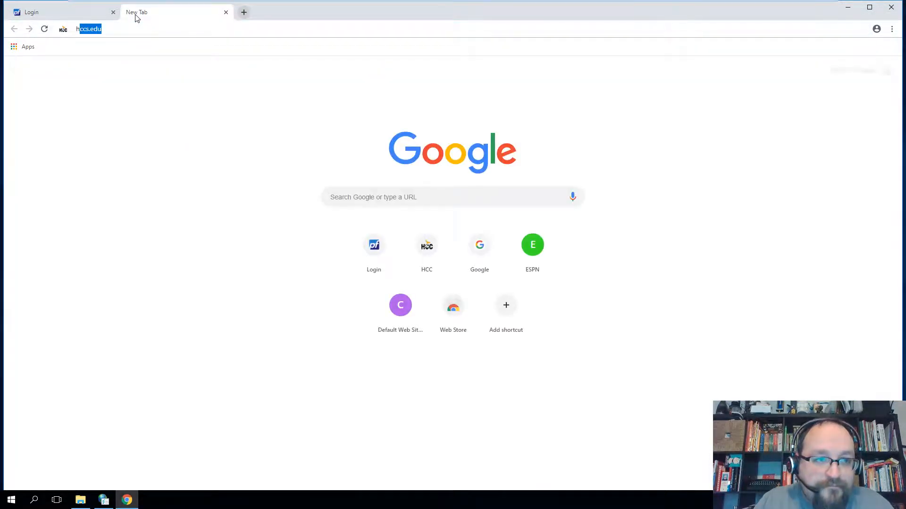
key("Return")
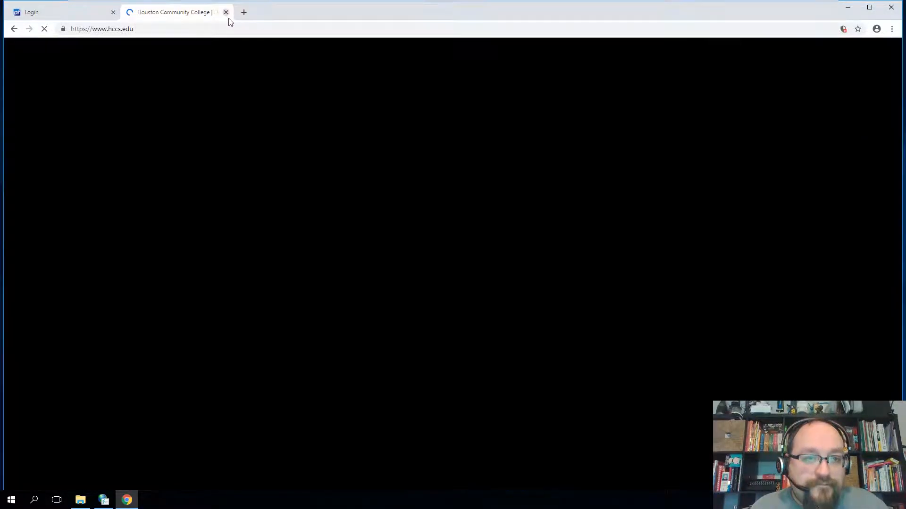
left_click(226, 12)
- Launch Edge, load hccs.edu to get the Blocked_Sites 403 Forbidden page, then minimize Edge
key("super")
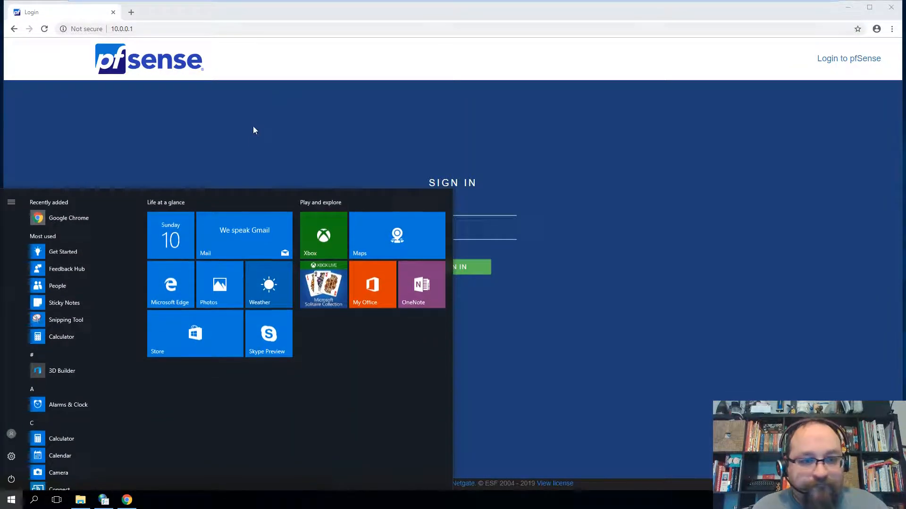
type("internet")
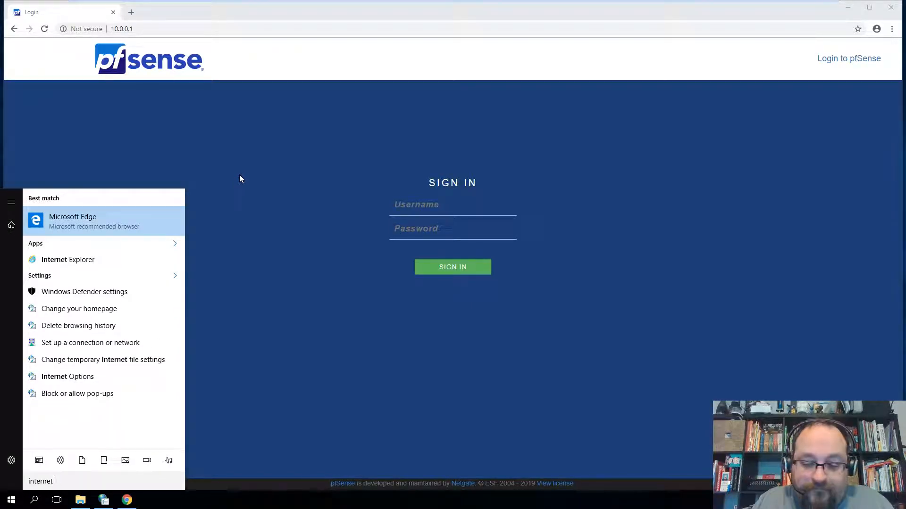
key("Return")
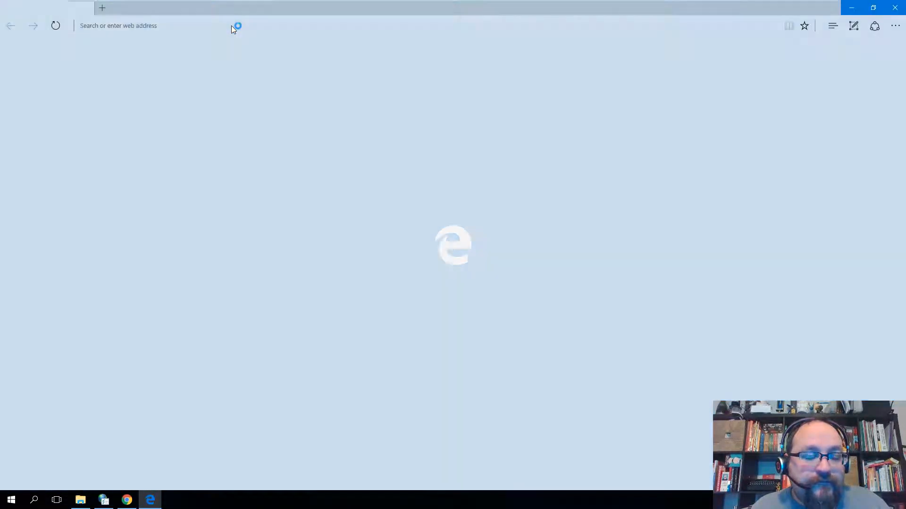
type("hccs.")
type("ued==")
key("BackSpace")
key("BackSpace")
key("BackSpace")
key("BackSpace")
key("BackSpace")
type("edu")
key("Return")
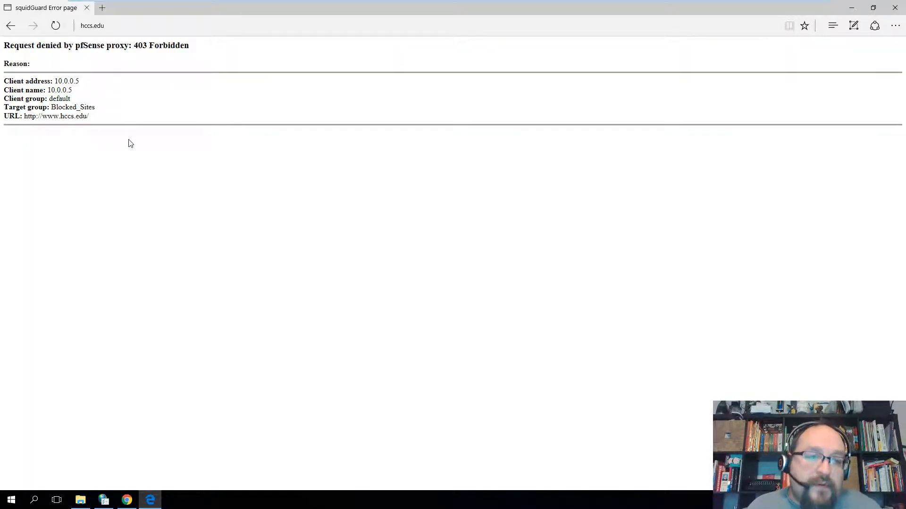
left_click(851, 8)
- Restore Chrome, open its Settings, and search for 'proxy'
left_click(128, 502)
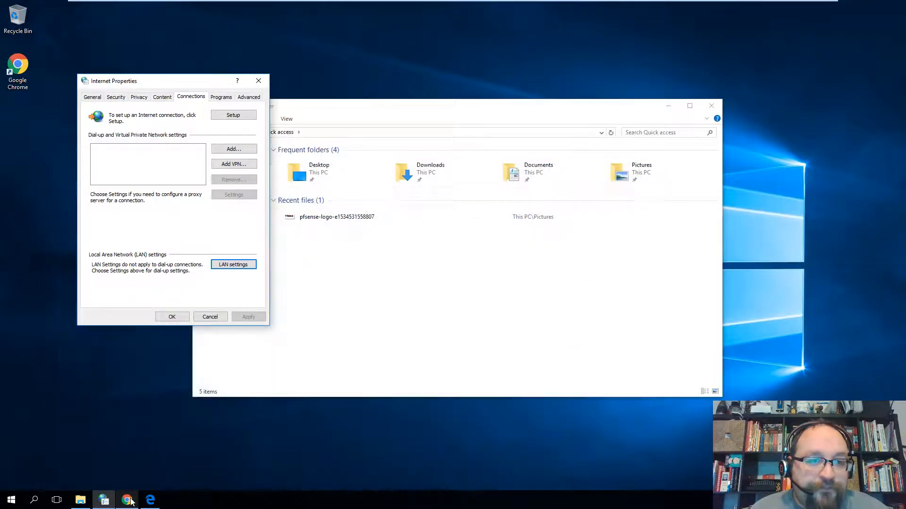
left_click(128, 501)
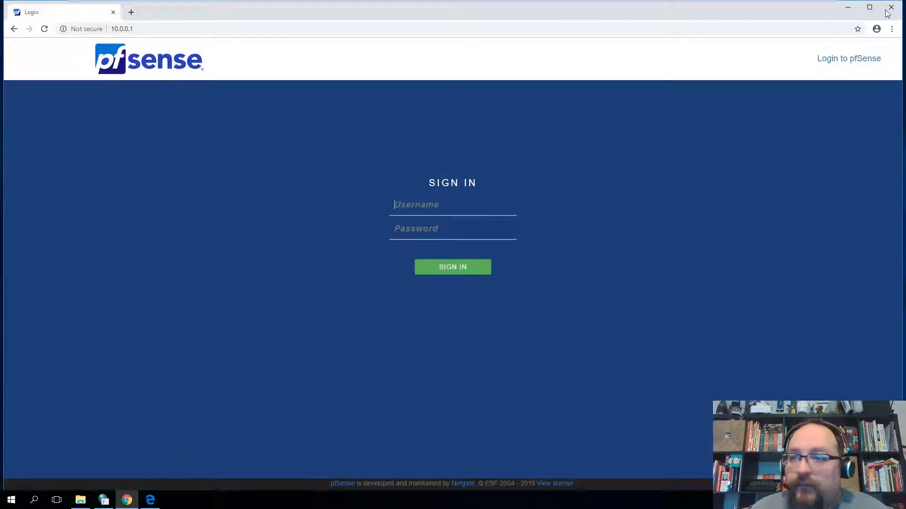
left_click(892, 29)
left_click(799, 200)
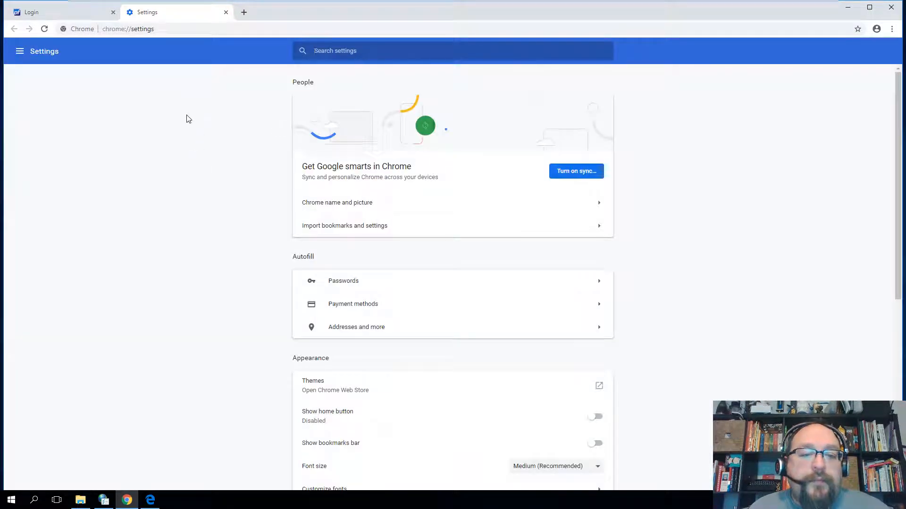
type("proxy")
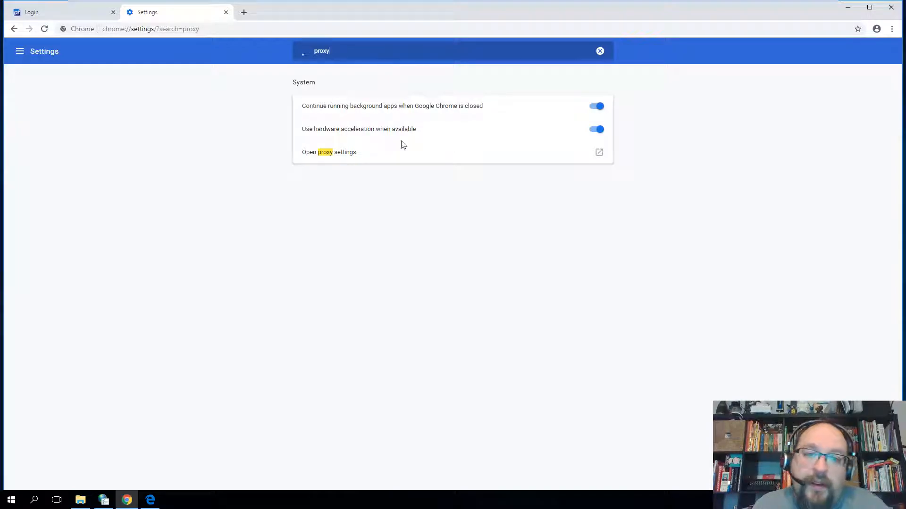
- Review the LAN proxy settings via Open proxy settings, then close Internet Properties
left_click(598, 154)
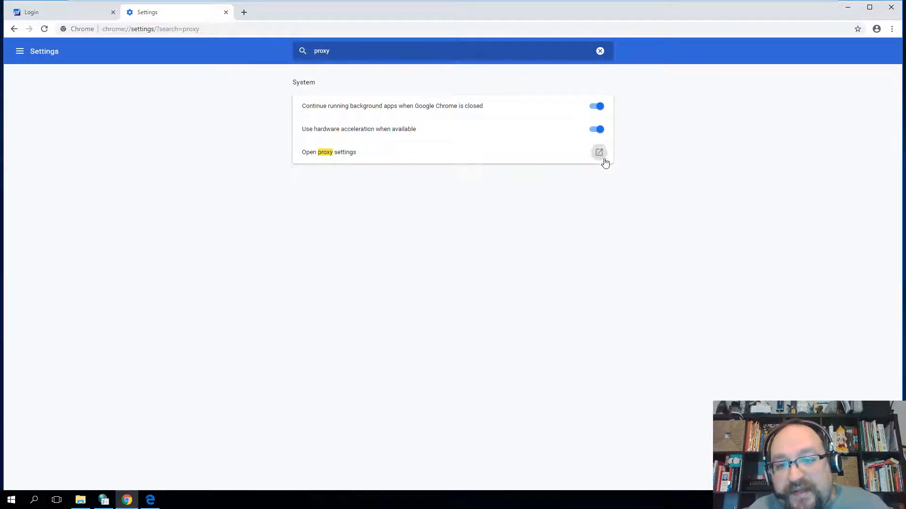
left_click(231, 263)
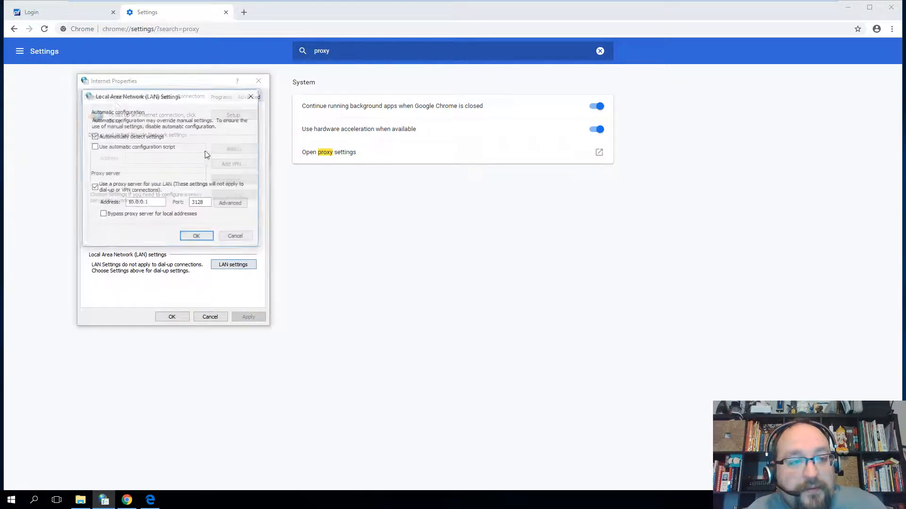
left_click(198, 238)
left_click(182, 317)
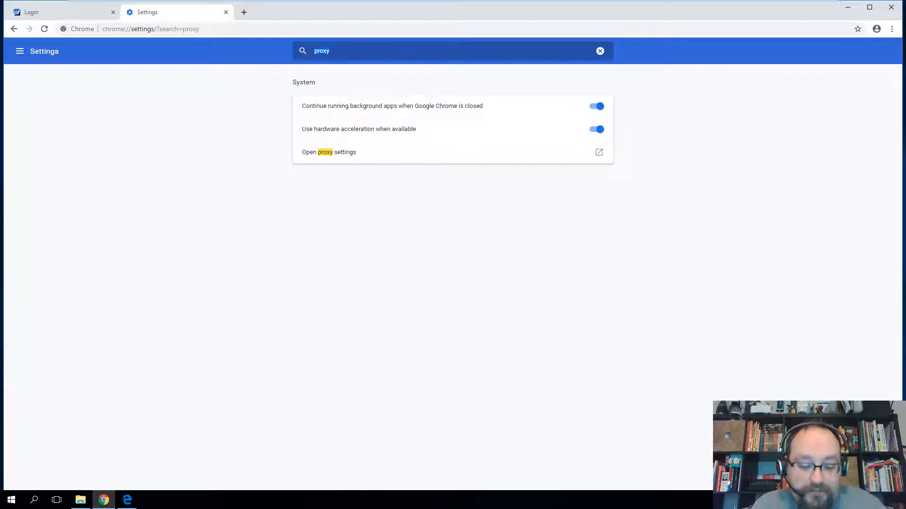
key("BackSpace")
- Clear Chrome's browsing history, cookies and cached files for All time
type("che")
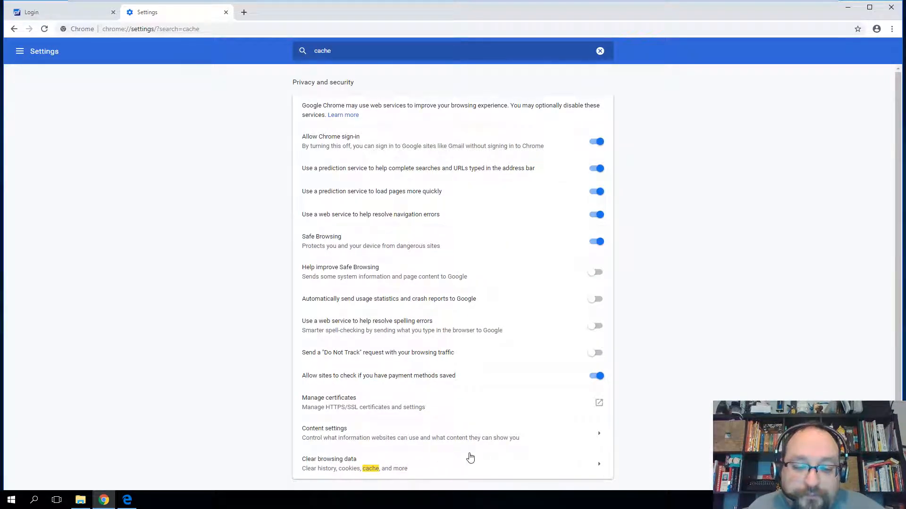
left_click(601, 466)
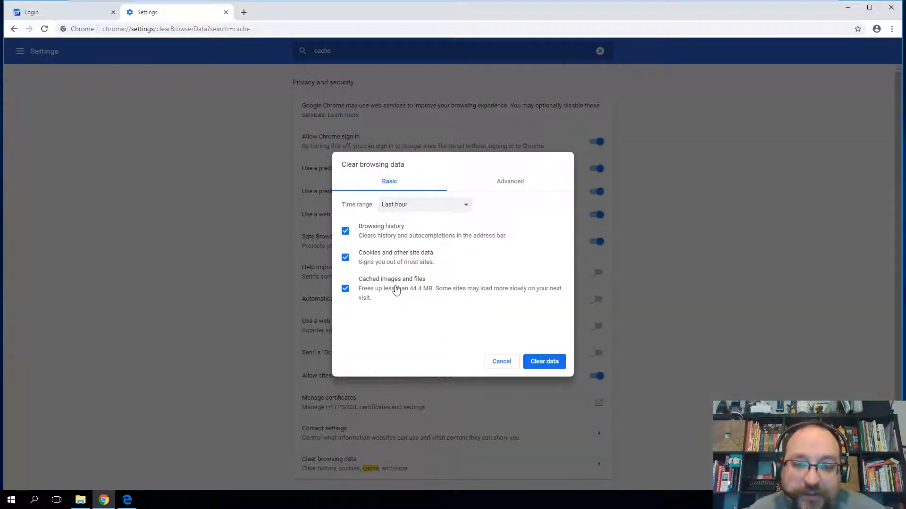
left_click(403, 205)
left_click(407, 246)
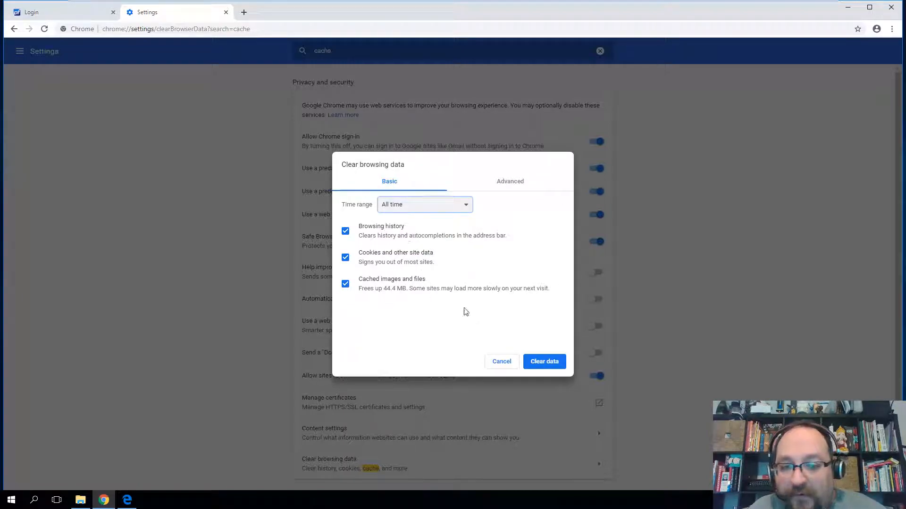
left_click(550, 362)
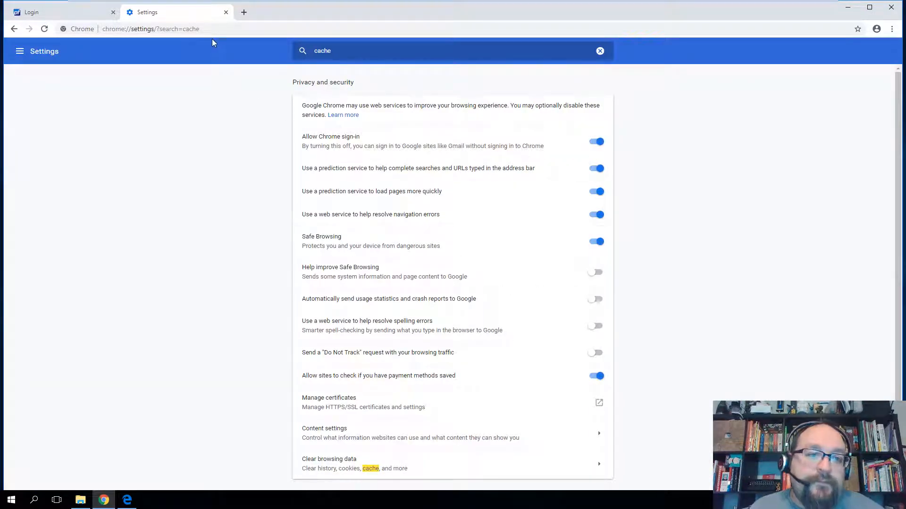
- Load hccs.edu again in the current Chrome tab
left_click(213, 29)
type("hccs.edu")
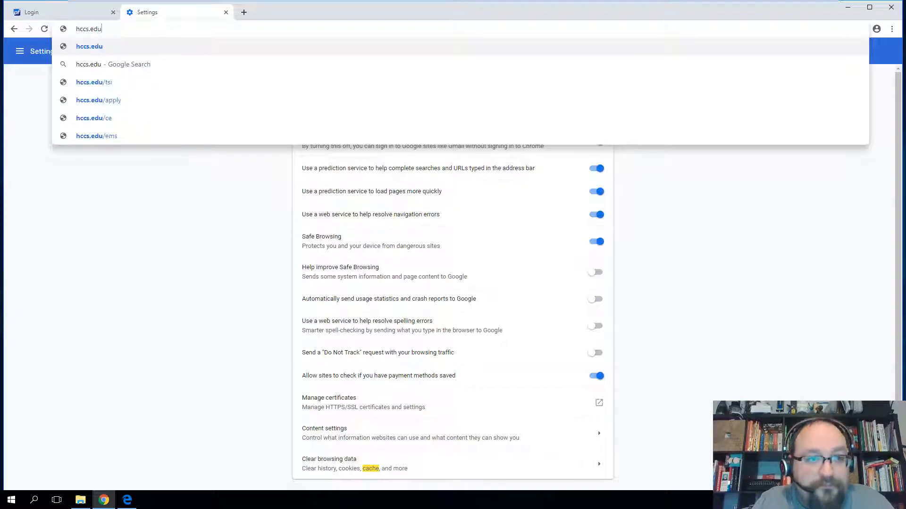
key("Return")
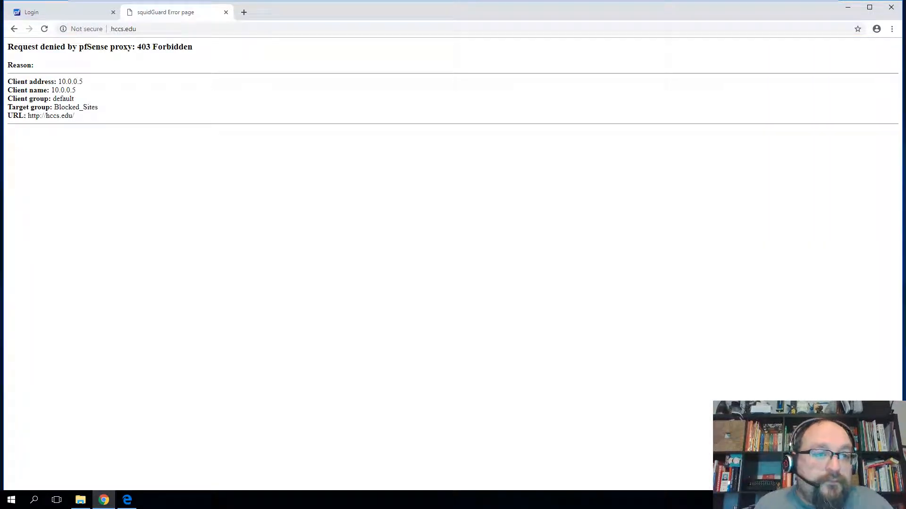
- Highlight the block page's details (target group Blocked_Sites, client 10.0.0.5), then return to the pfSense sign-in tab
left_click_drag(25, 47, 173, 160)
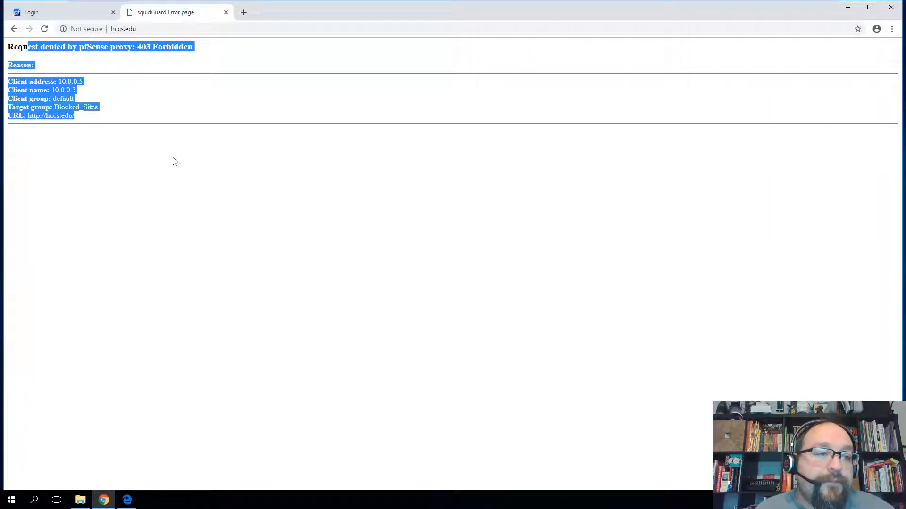
left_click(175, 161)
left_click_drag(30, 107, 95, 107)
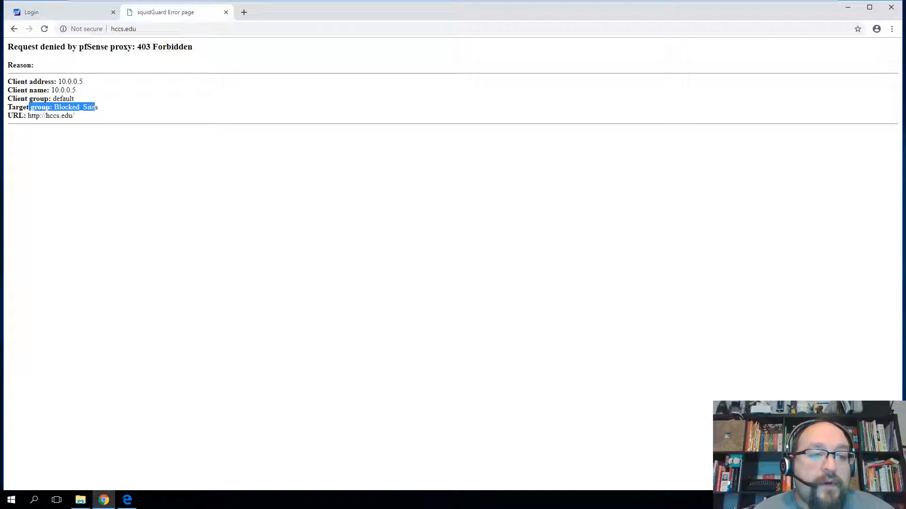
left_click(95, 107)
left_click_drag(25, 99, 84, 101)
left_click(57, 105)
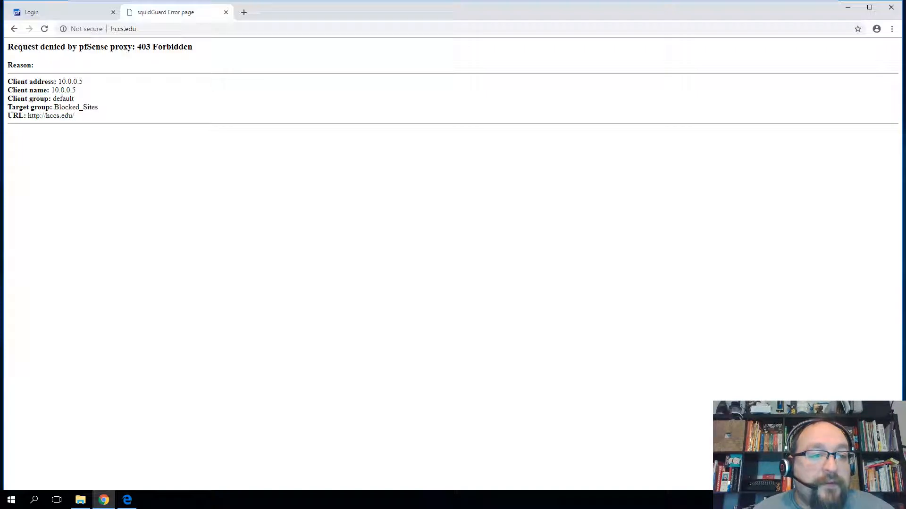
left_click_drag(28, 90, 80, 92)
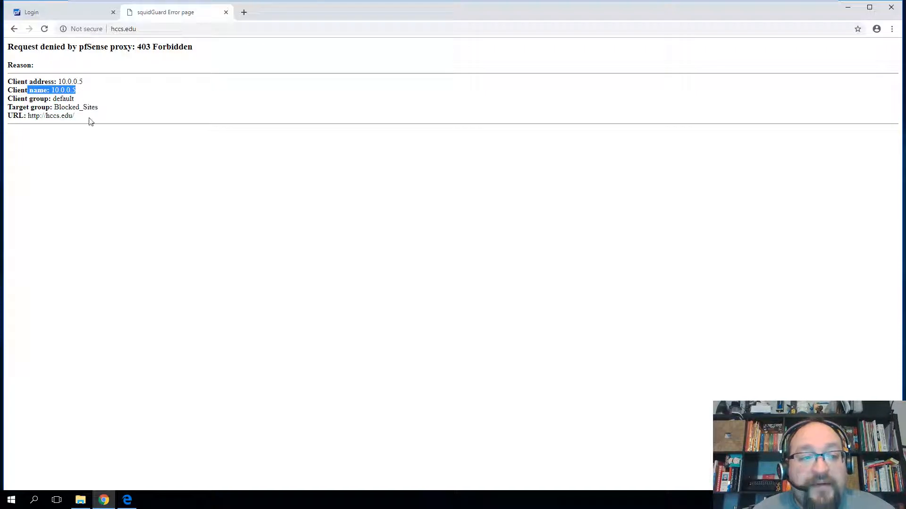
left_click(63, 17)
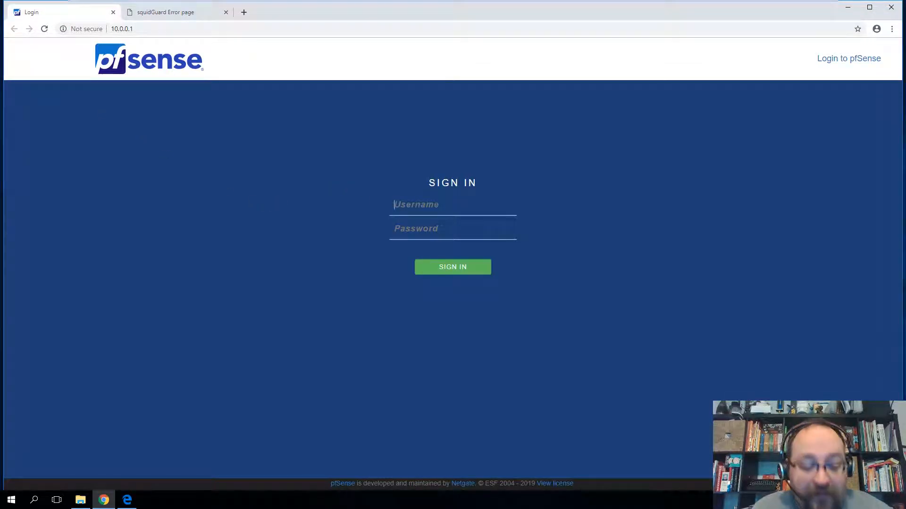
- Sign in to pfSense as admin with the account password, correcting a mistyped character
type("admin")
key("Tab")
type("p")
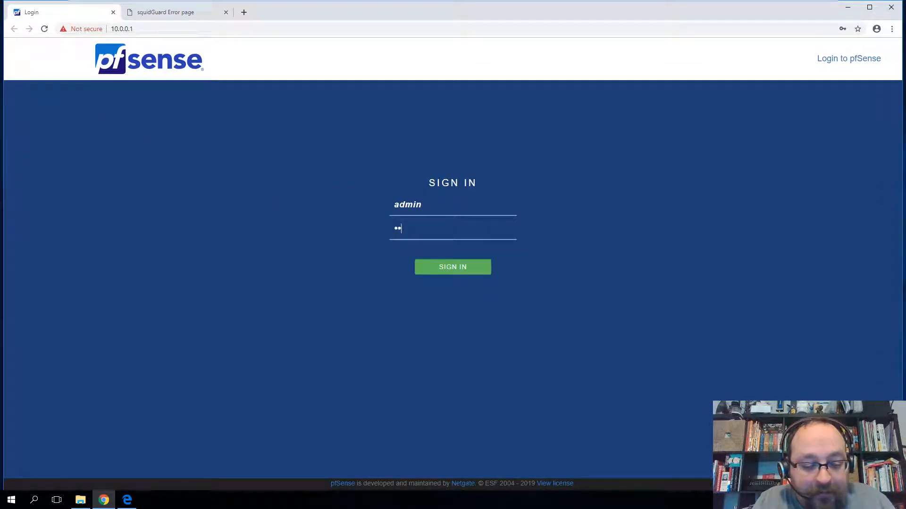
key("BackSpace")
key("BackSpace")
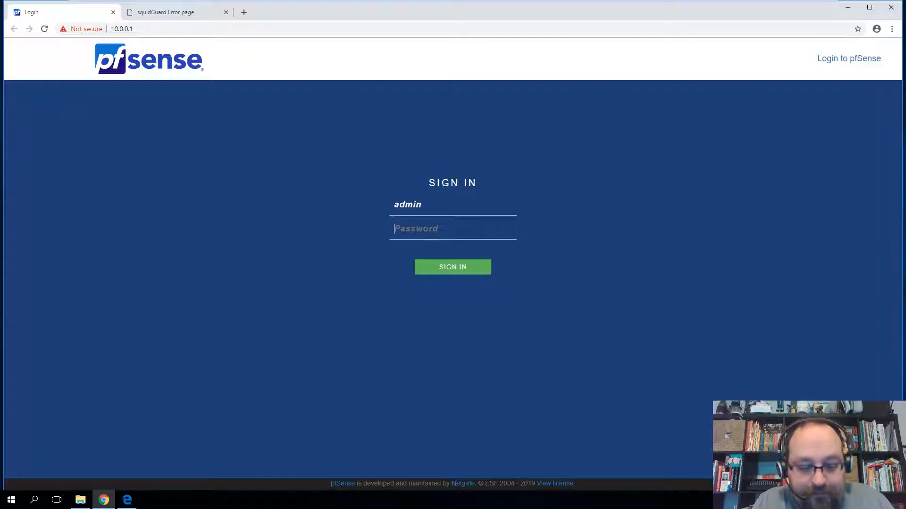
type("pfsense")
key("Return")
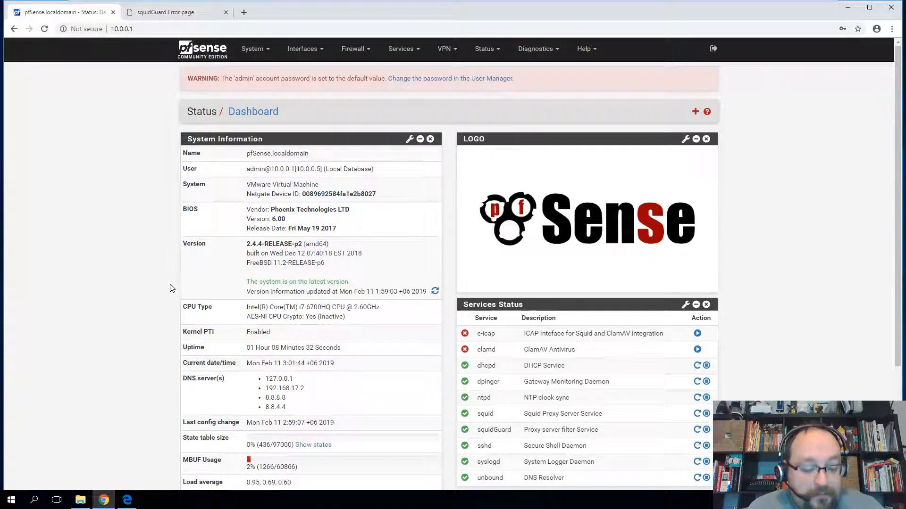
key("super")
type("ping")
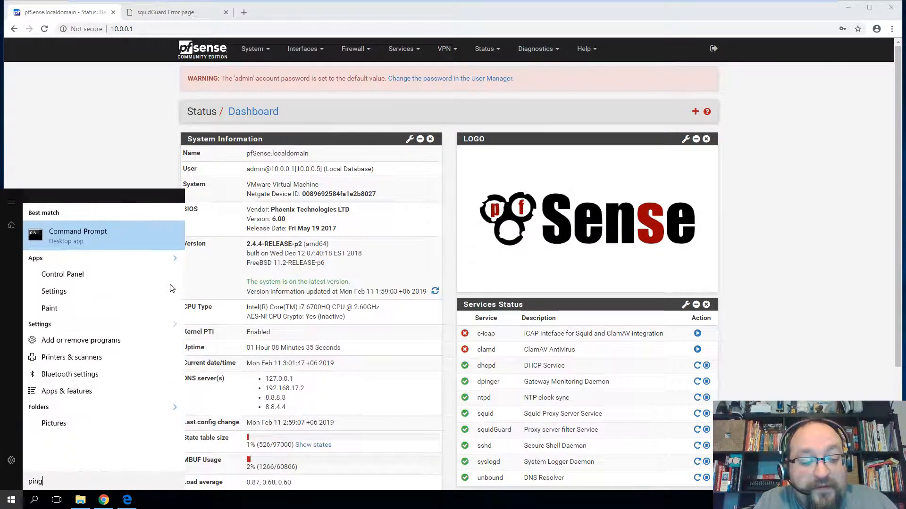
key("Return")
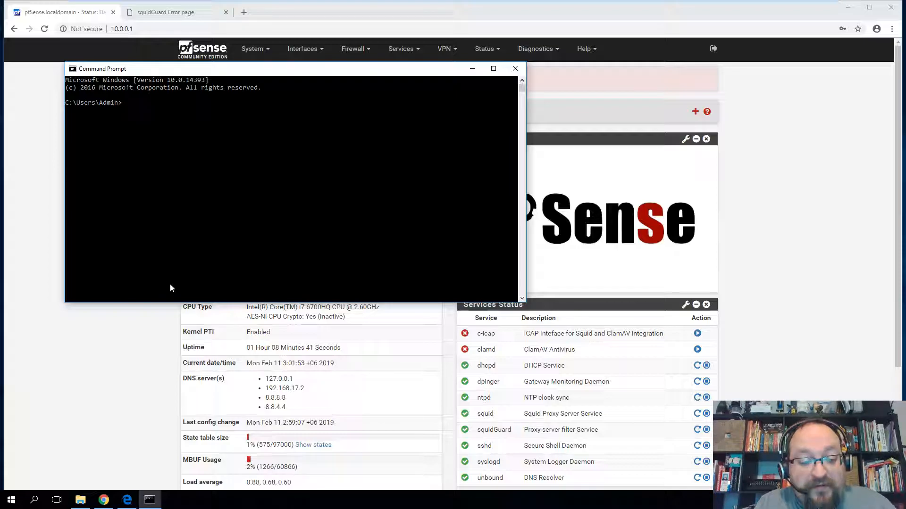
type("trace")
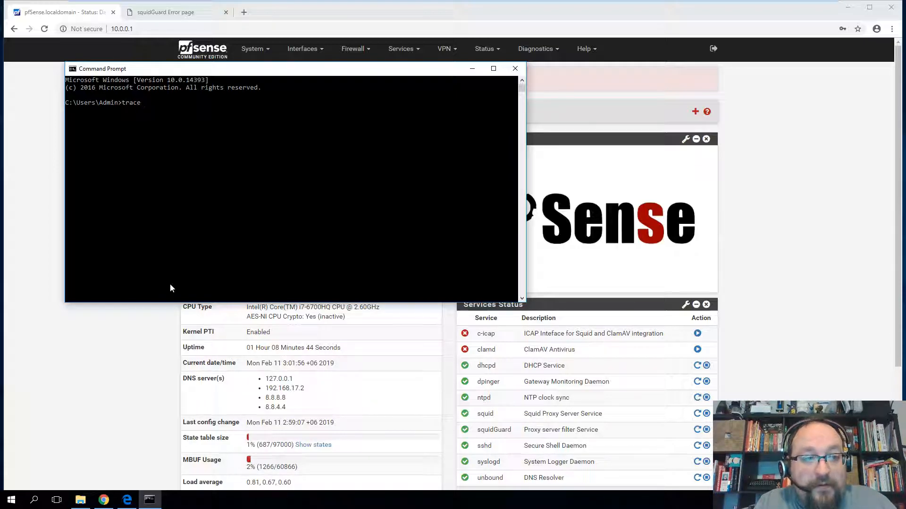
type("rt google.com")
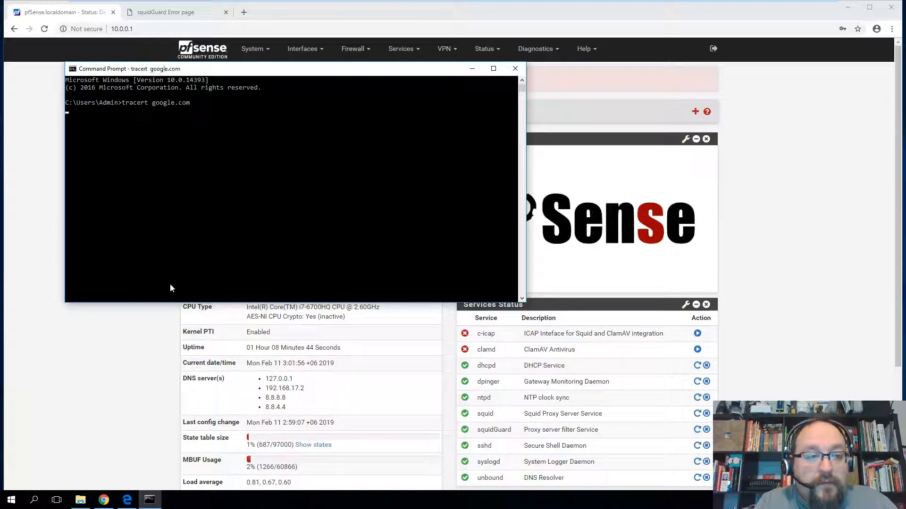
key("Return")
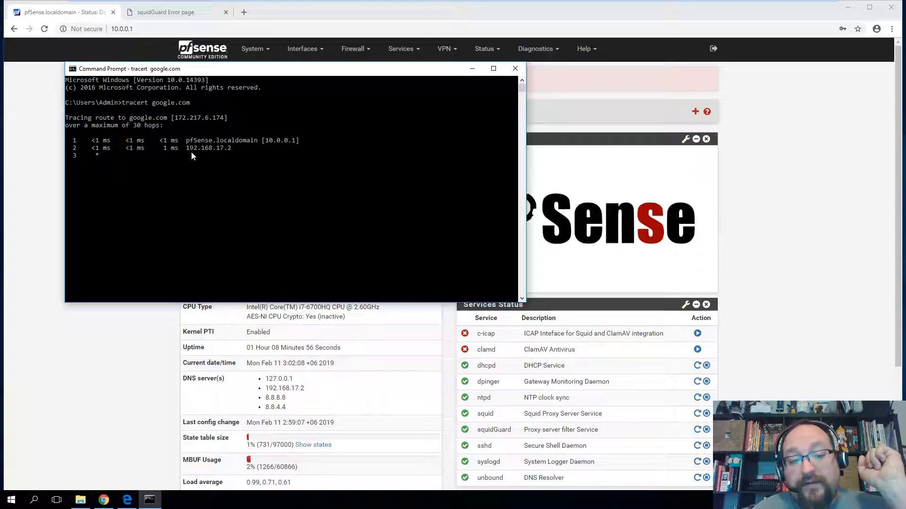
key("ctrl+c")
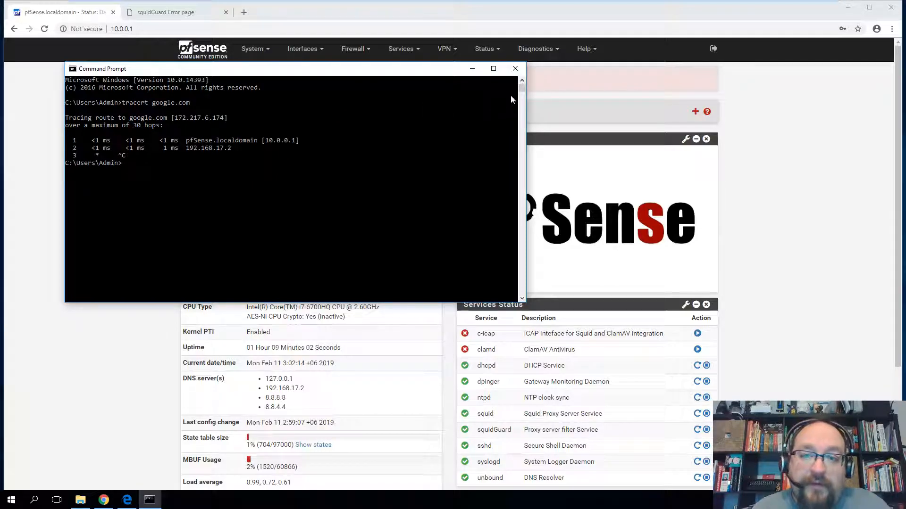
left_click(515, 69)
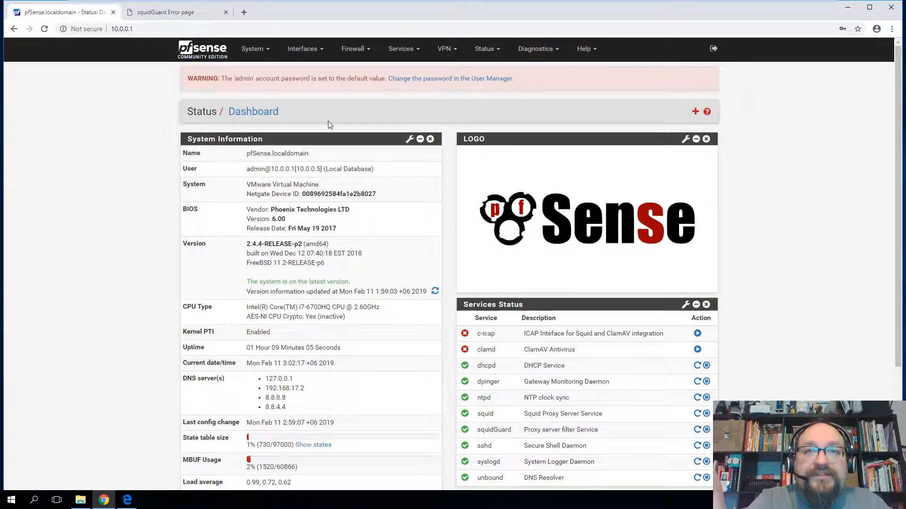
- Search Google for 'proxy check' in a new Chrome tab
left_click(244, 12)
type("p")
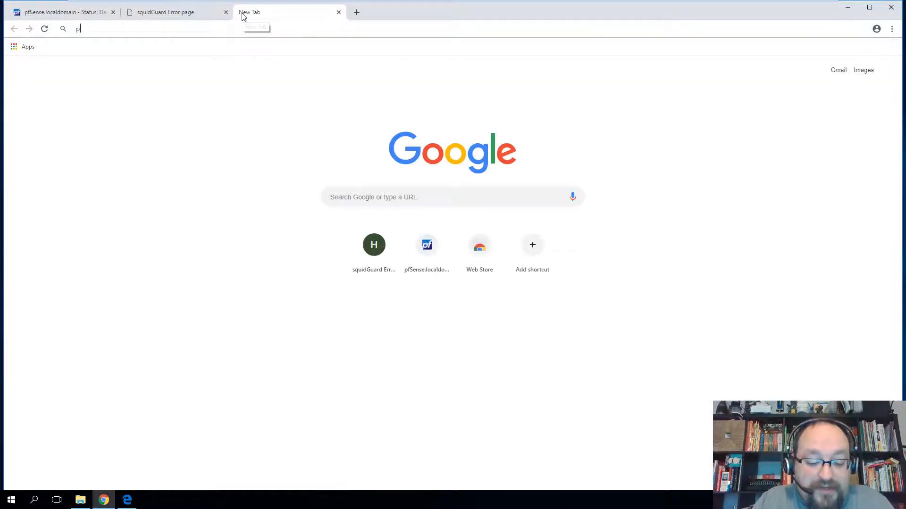
type("roxycheck")
key("Return")
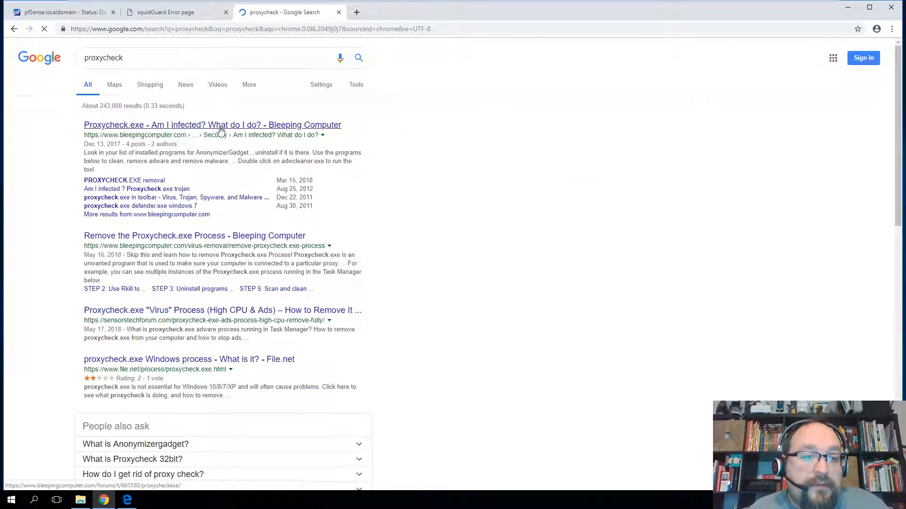
scroll(368, 321, "down", 4)
scroll(388, 311, "down", 2)
scroll(389, 312, "up", 6)
left_click(103, 57)
key("Return")
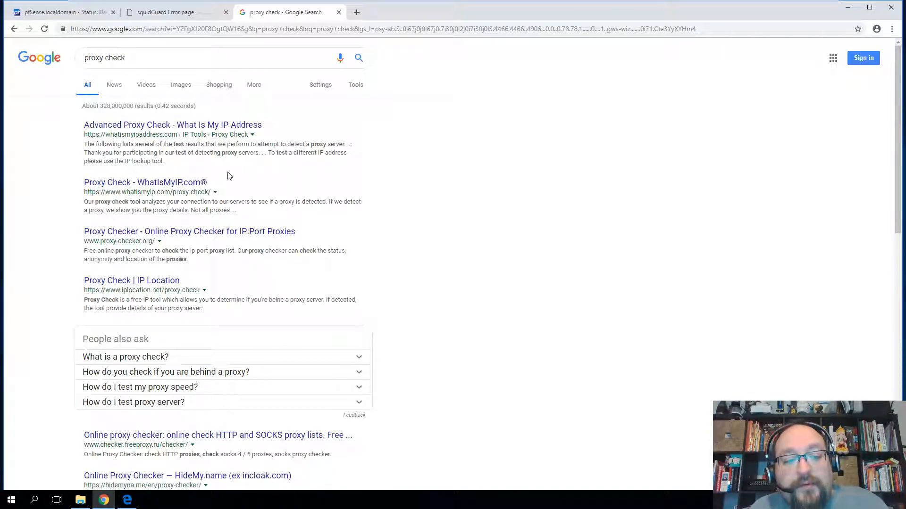
- Revisit the block page and pfSense dashboard tabs, close the Edge block-page window, and launch Command Prompt
left_click(175, 16)
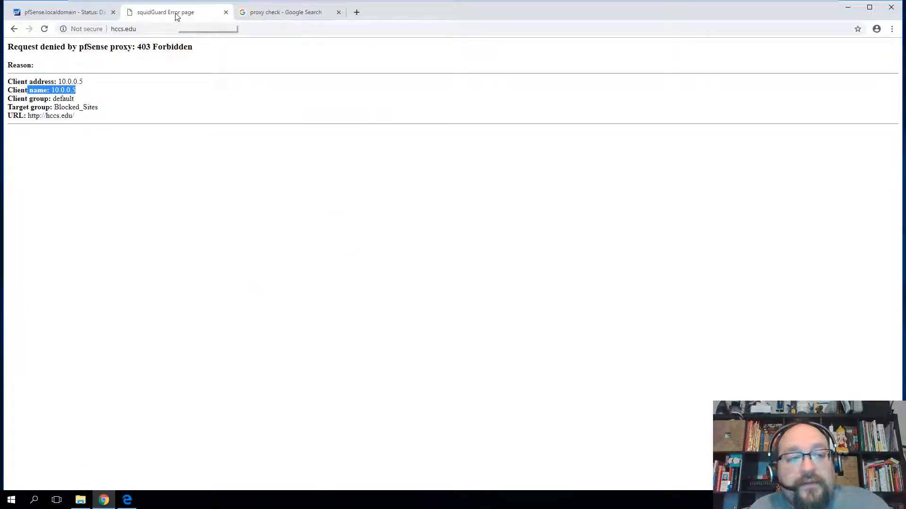
left_click(81, 15)
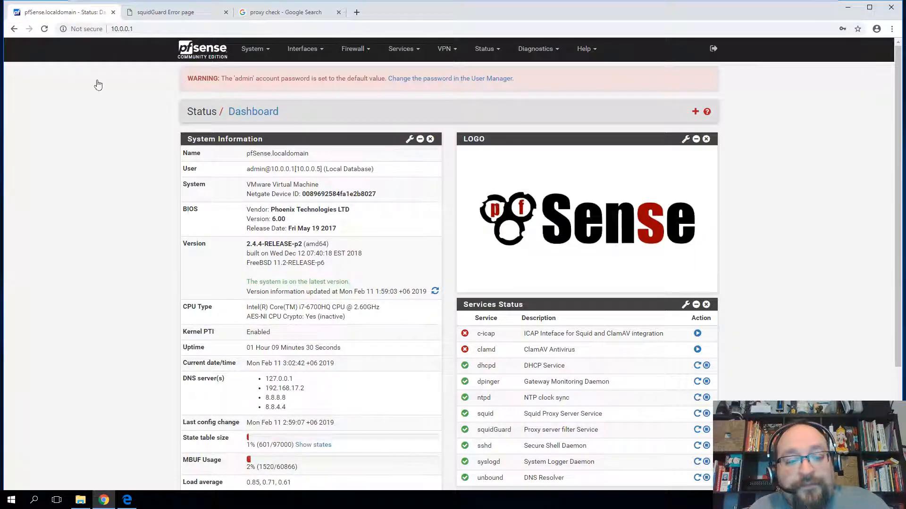
key("alt+Tab")
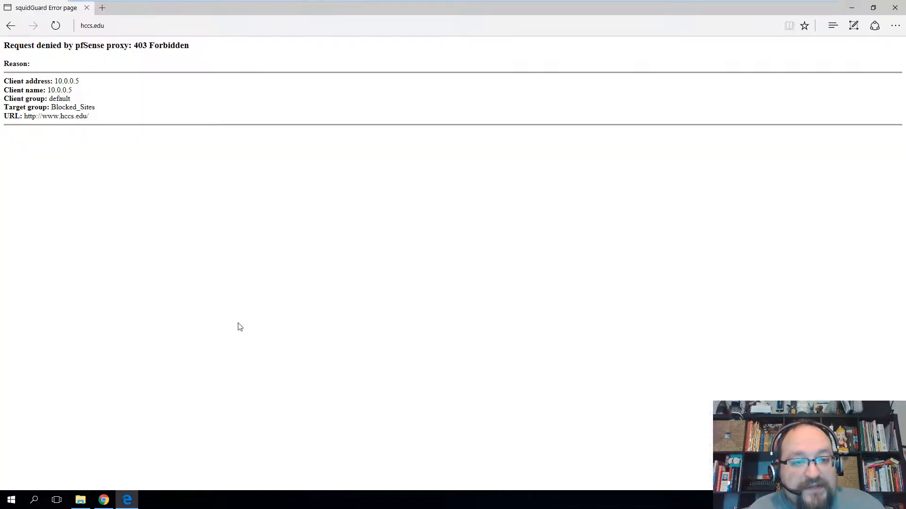
left_click(894, 7)
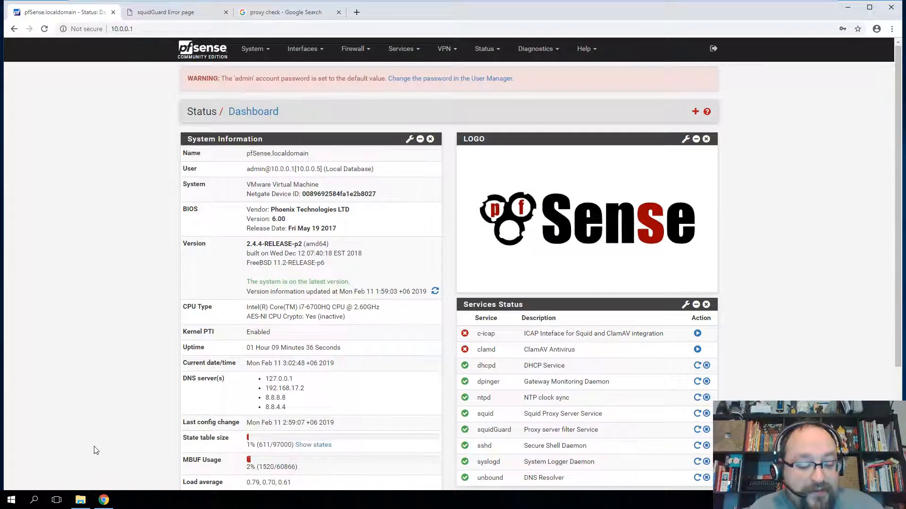
key("super")
key("super")
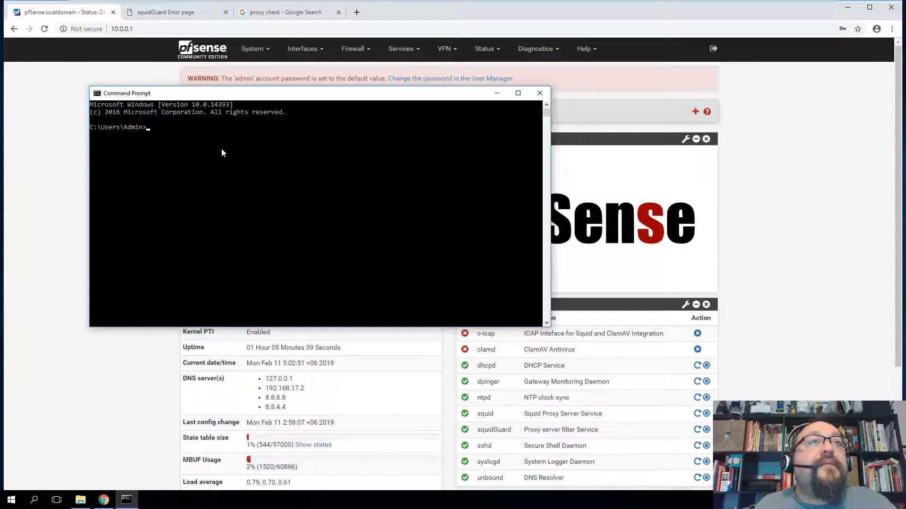
- Set the Command Prompt font size to 24 in the console properties
right_click(265, 94)
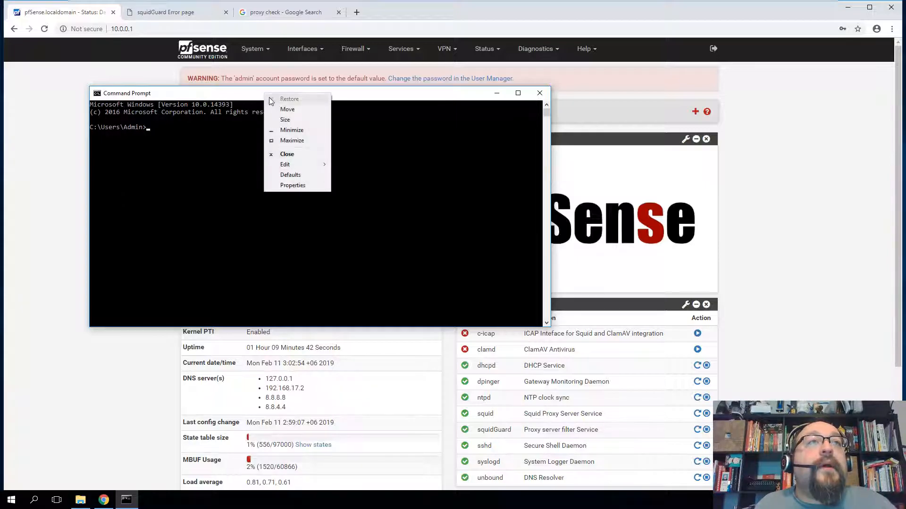
left_click(295, 185)
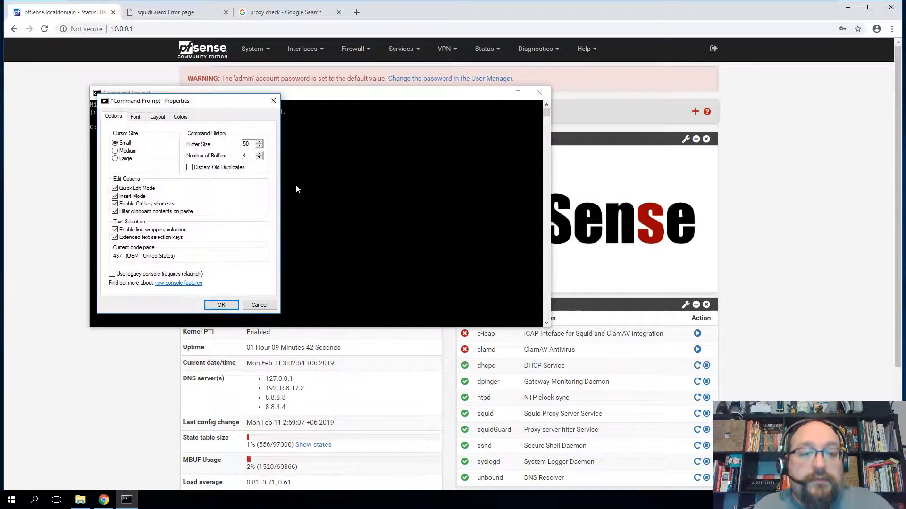
left_click(135, 116)
left_click(115, 167)
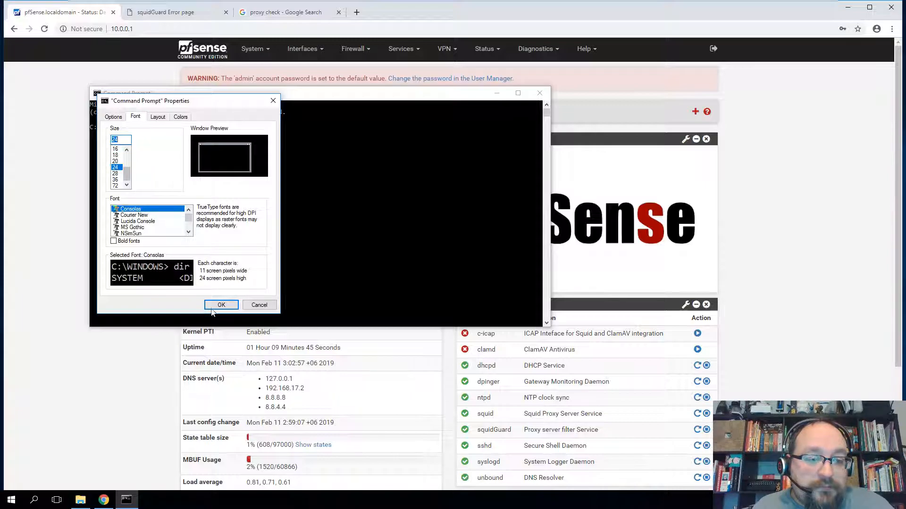
left_click(221, 305)
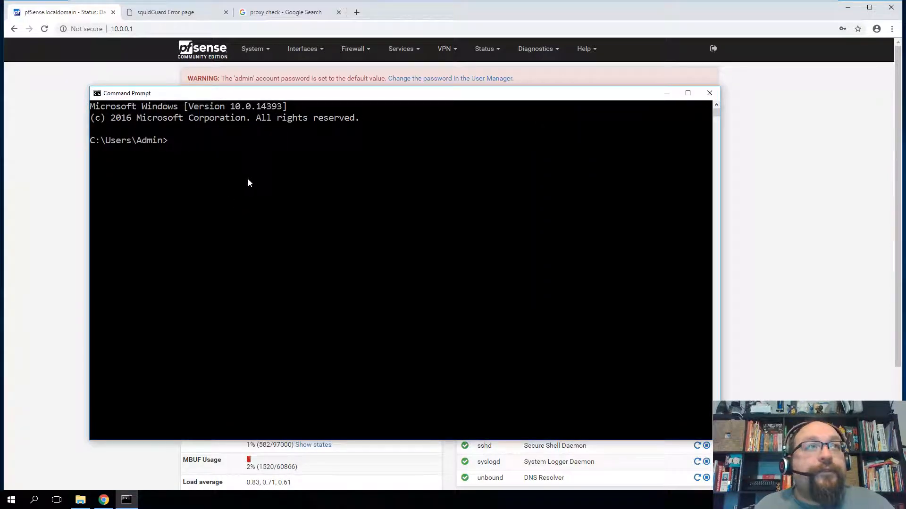
- Run ping hccs.edu and copy the resolved IP 34.231.181.4
left_click(248, 181)
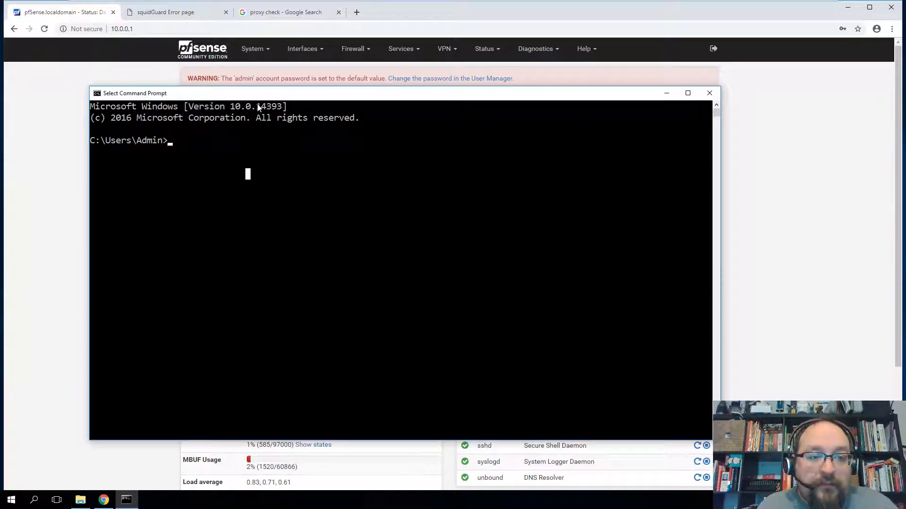
key("Escape")
type("ping hccs.edu")
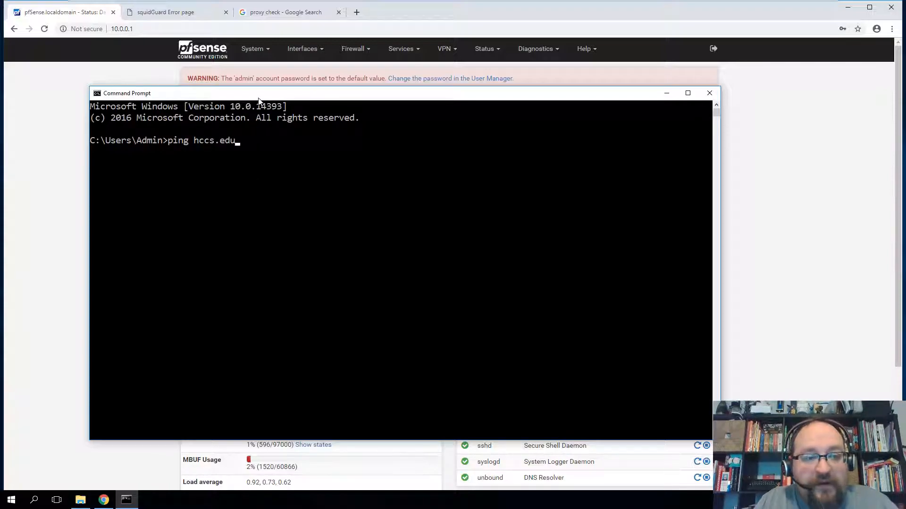
key("Return")
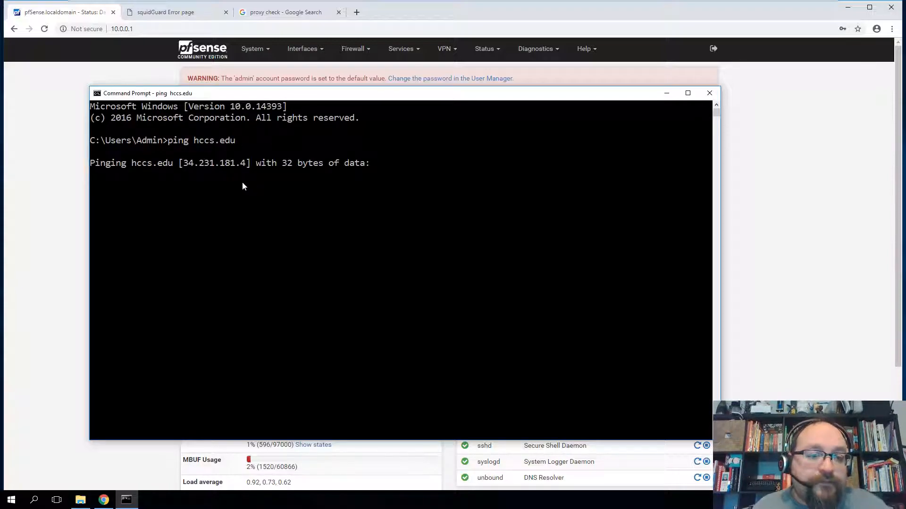
left_click_drag(185, 168, 241, 172)
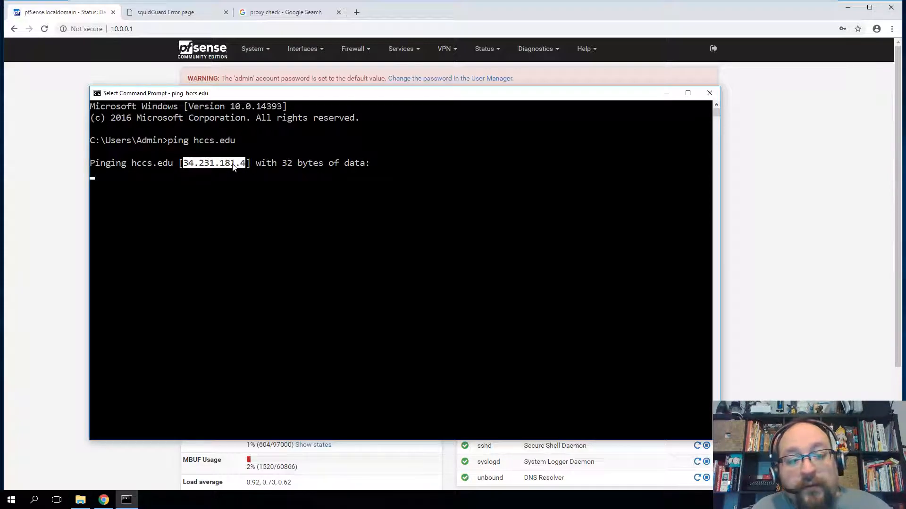
right_click(232, 164)
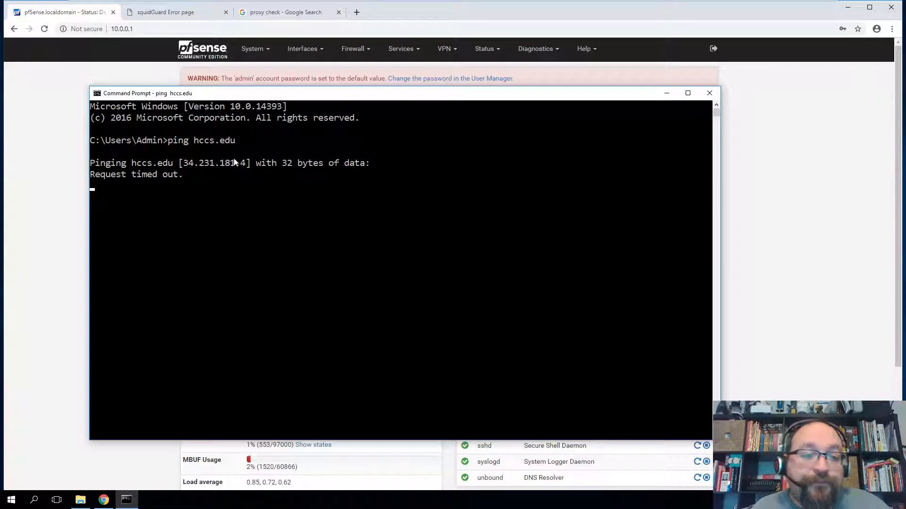
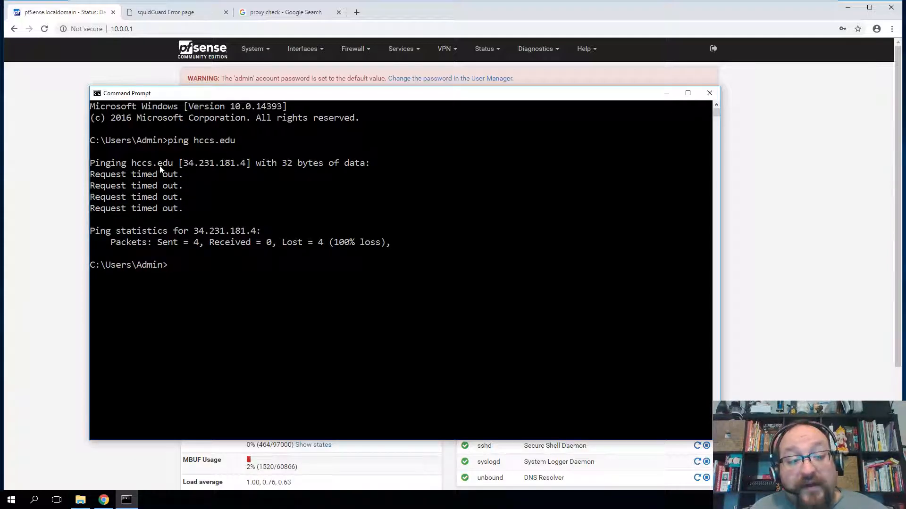
- Bring the squidGuard 403 Forbidden page for hccs.edu to the front
left_click(177, 18)
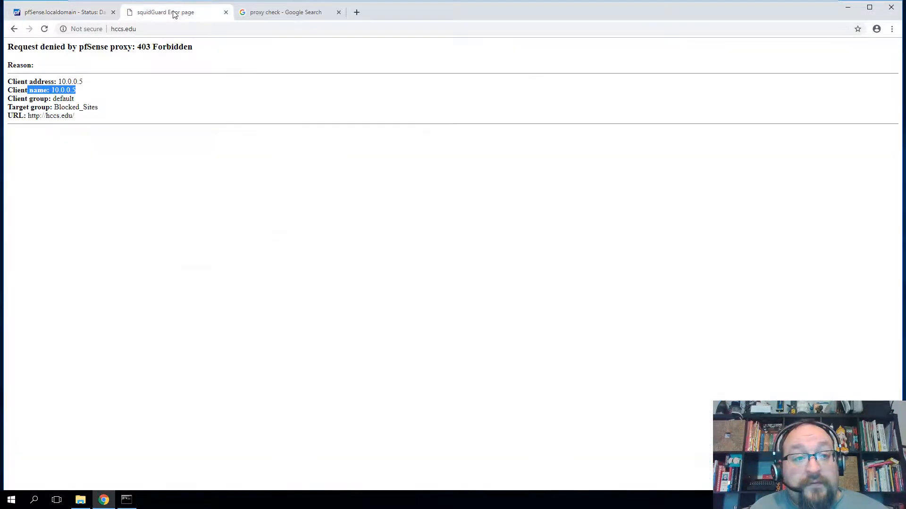
- Load hccs.edu's IP 34.231.181.4 directly in the browser
left_click(296, 13)
left_click(229, 29)
type("34.231.181.4")
key("Return")
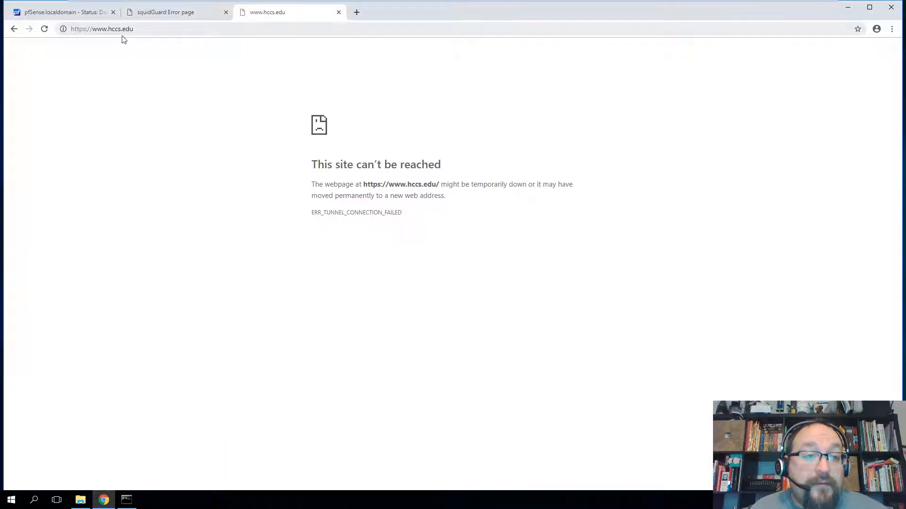
left_click(142, 29)
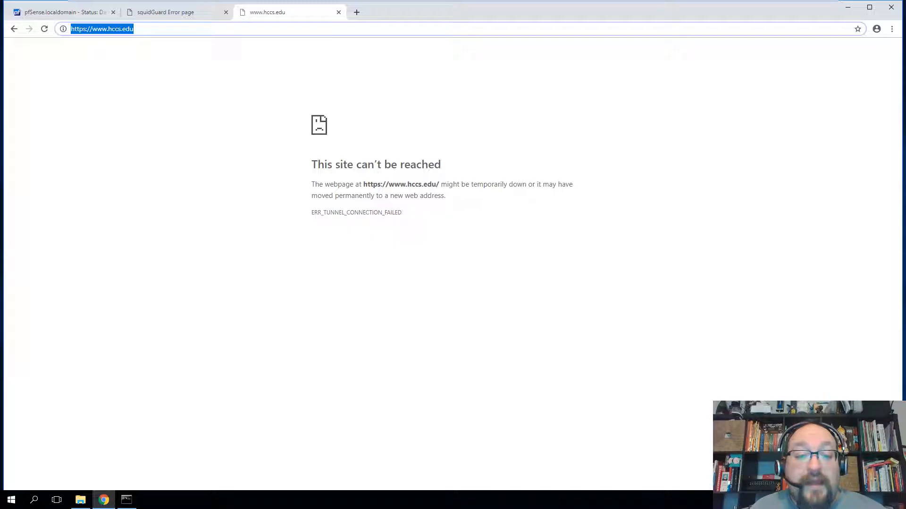
left_click(157, 12)
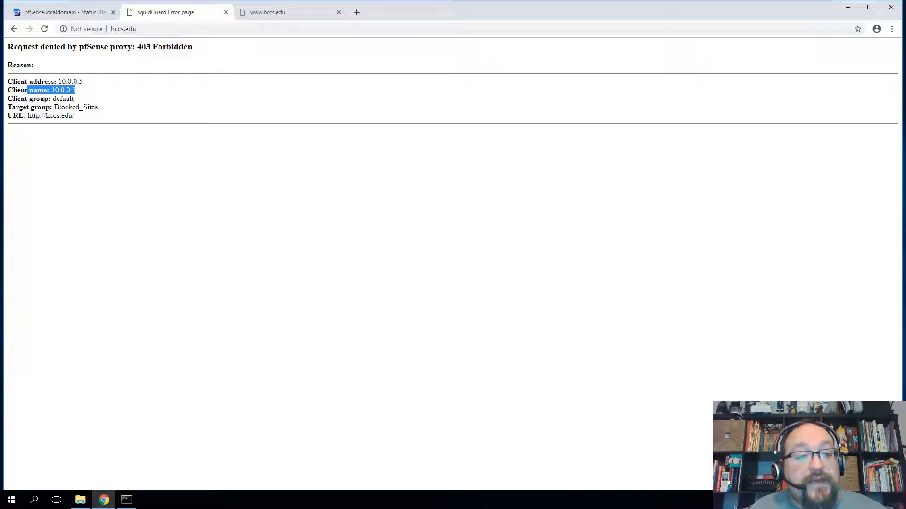
left_click(276, 12)
left_click(76, 12)
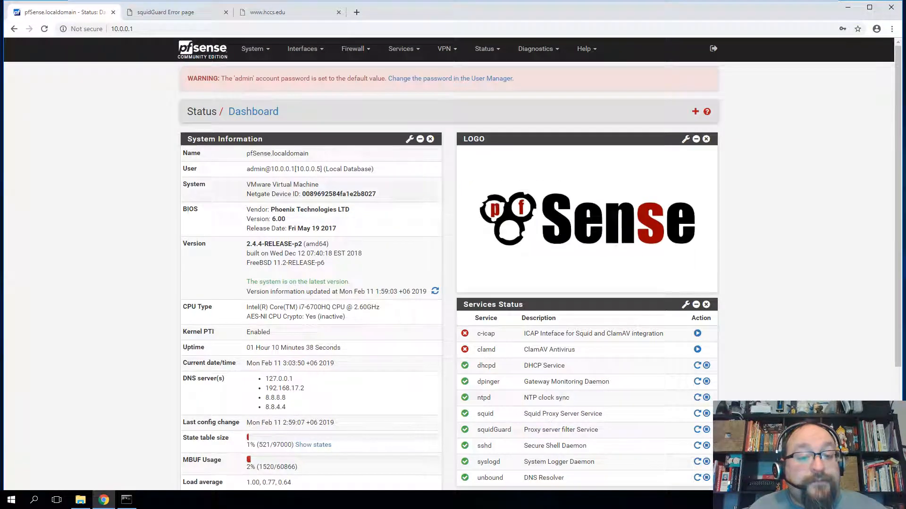
- Ping espn.com in Command Prompt, correcting the 'espn.coim' typo
left_click(126, 500)
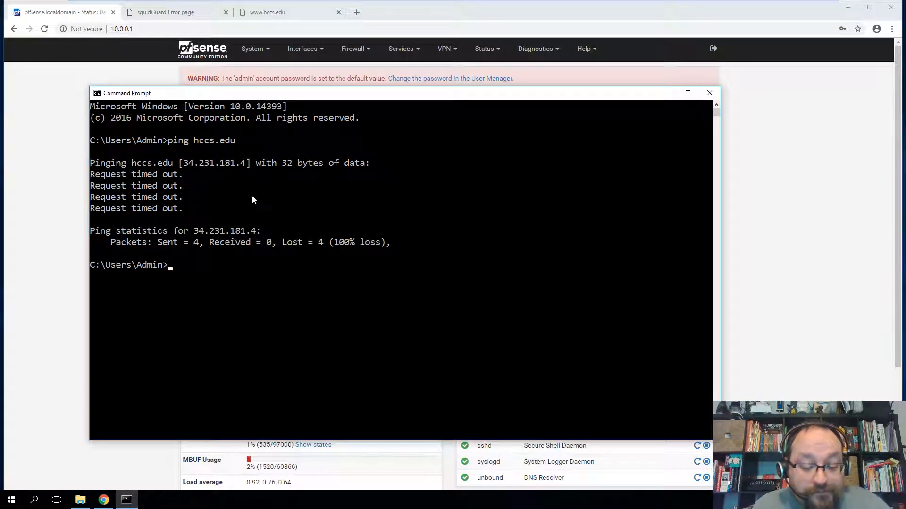
type("ping espn.coim")
key("Return")
key("Up")
key("BackSpace")
key("BackSpace")
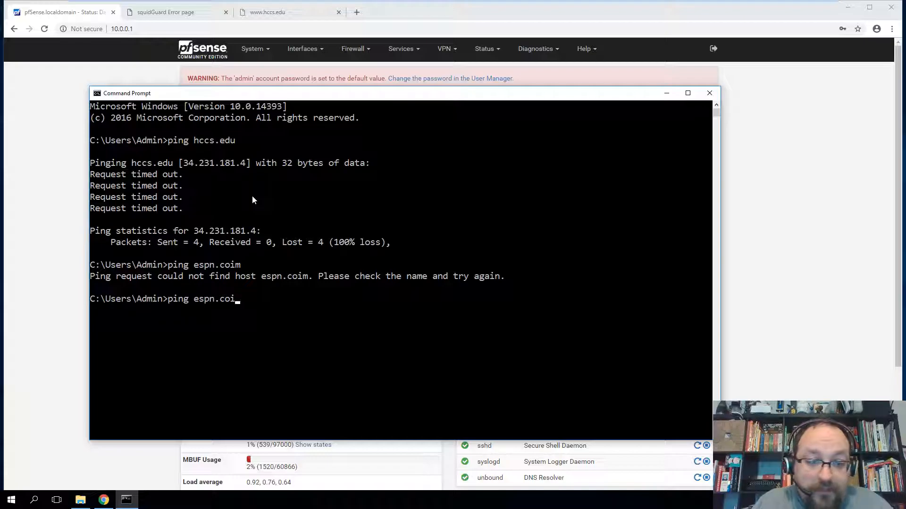
type("m")
key("Return")
- Load espn.com's IP 34.206.39.199 in the browser, then close the ESPN tab
left_click_drag(183, 321, 248, 327)
key("ctrl+c")
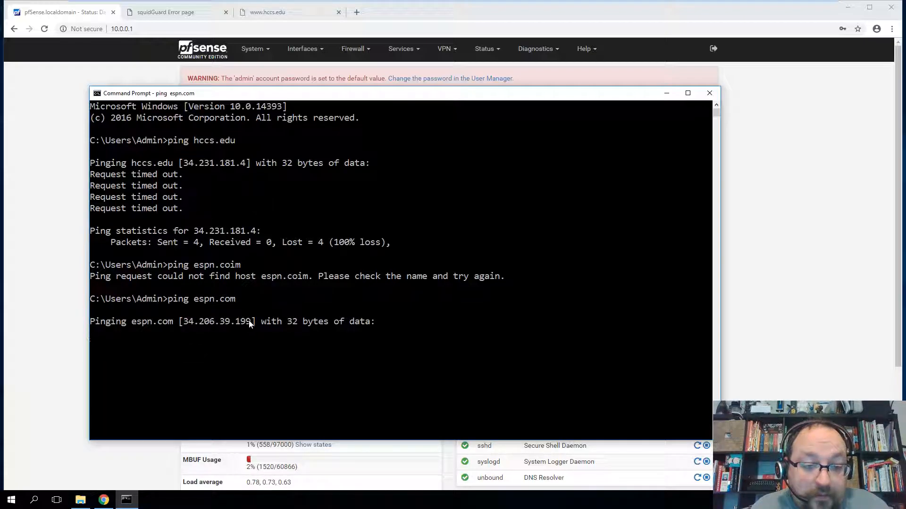
left_click(267, 12)
key("ctrl+v")
key("Return")
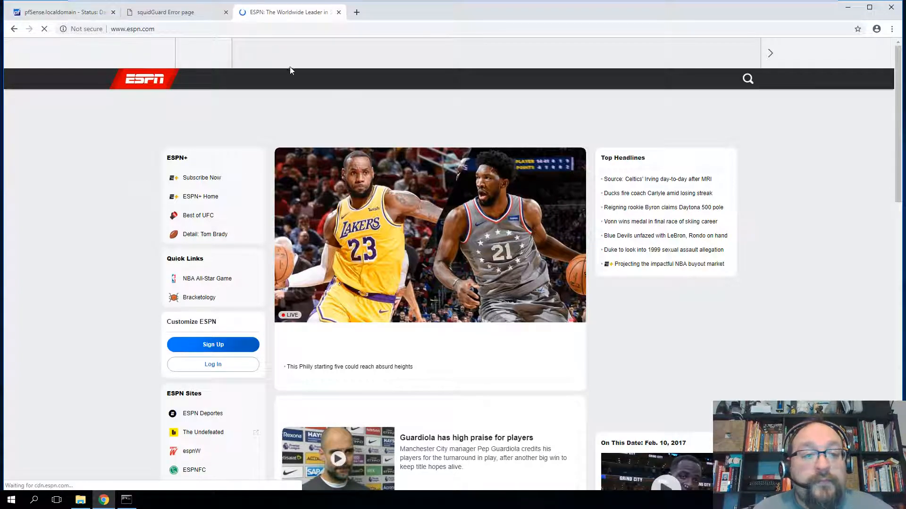
left_click(338, 12)
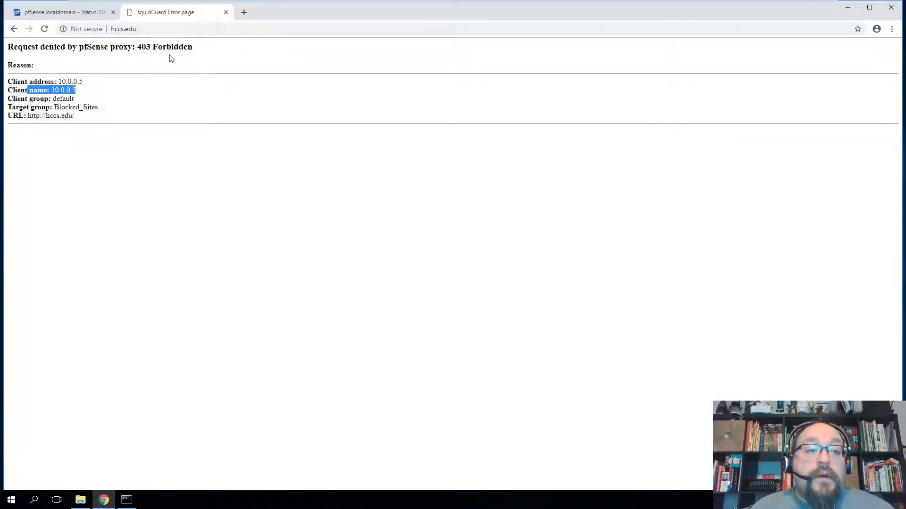
- Return to the pfSense Dashboard and review its widgets, confirming squid and squidGuard are running
left_click(65, 14)
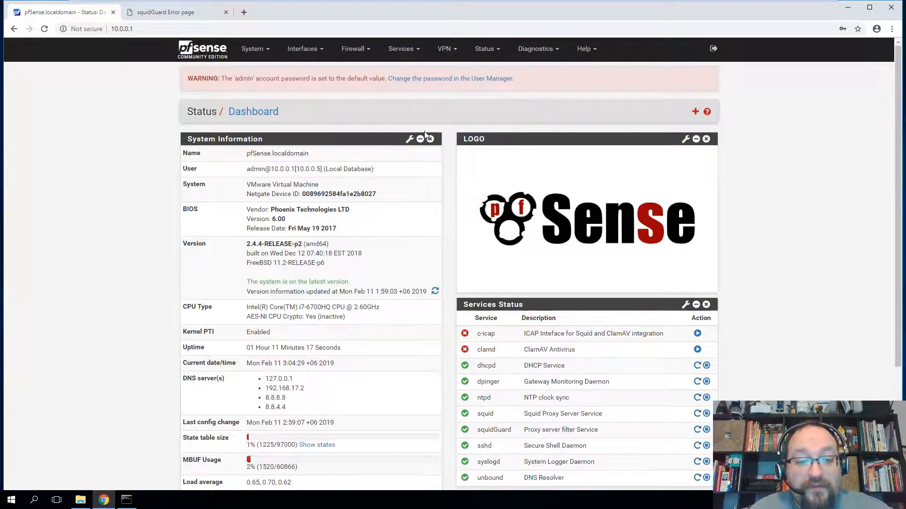
scroll(637, 361, "down", 2)
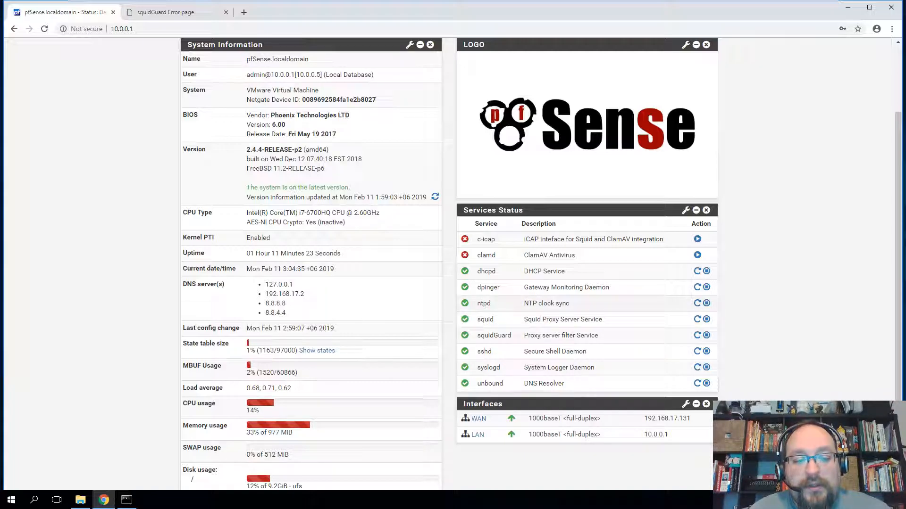
scroll(767, 302, "up", 2)
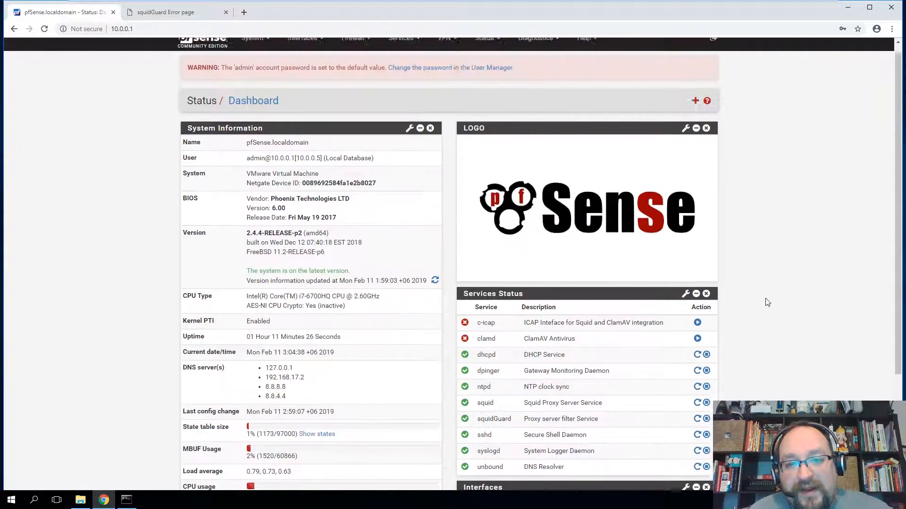
- Confirm YouTube loads unblocked in a new tab, close it, and return to pfSense Status
left_click(243, 12)
type("youtube")
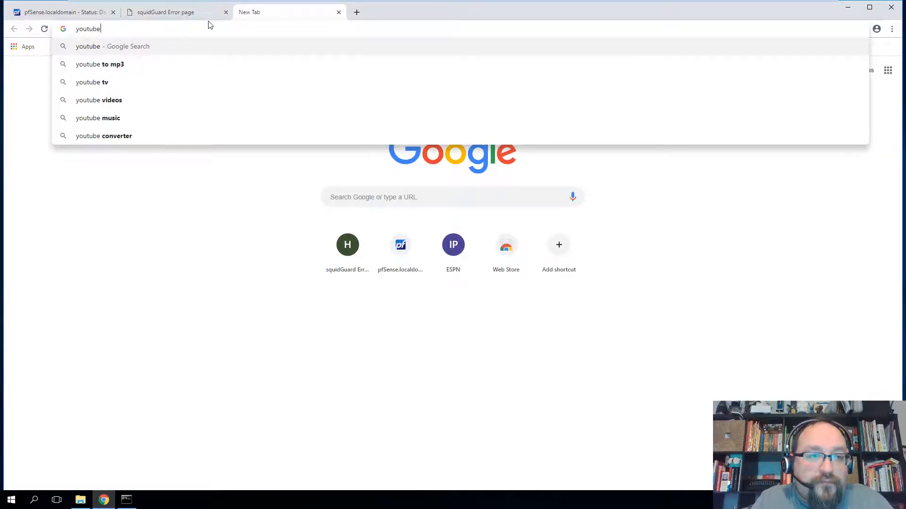
key("Return")
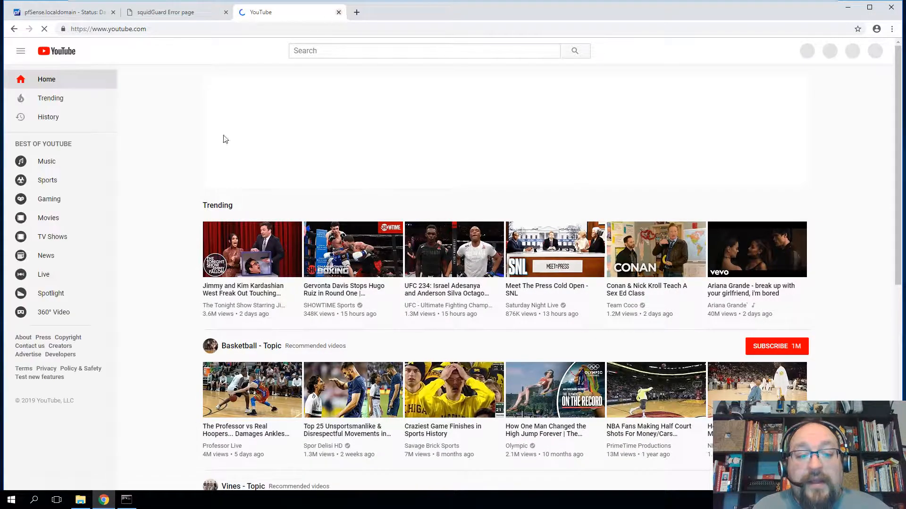
left_click(339, 12)
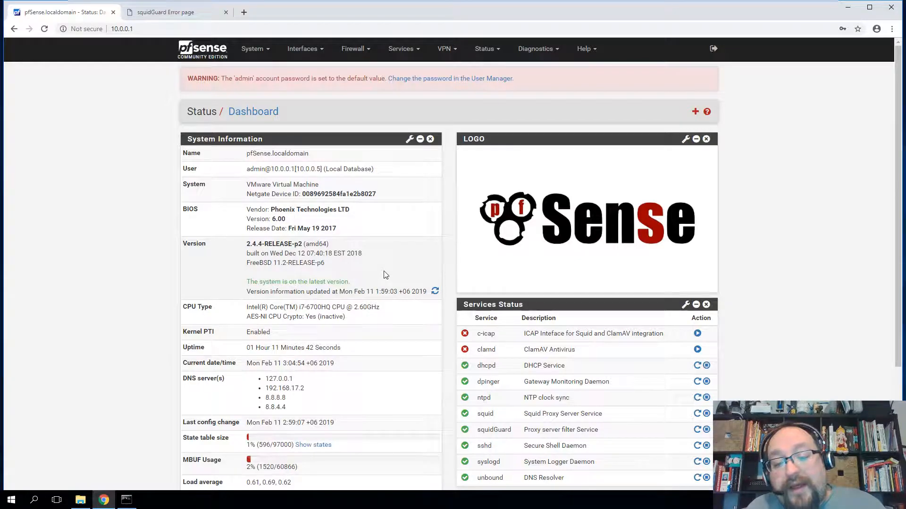
scroll(380, 333, "down", 2)
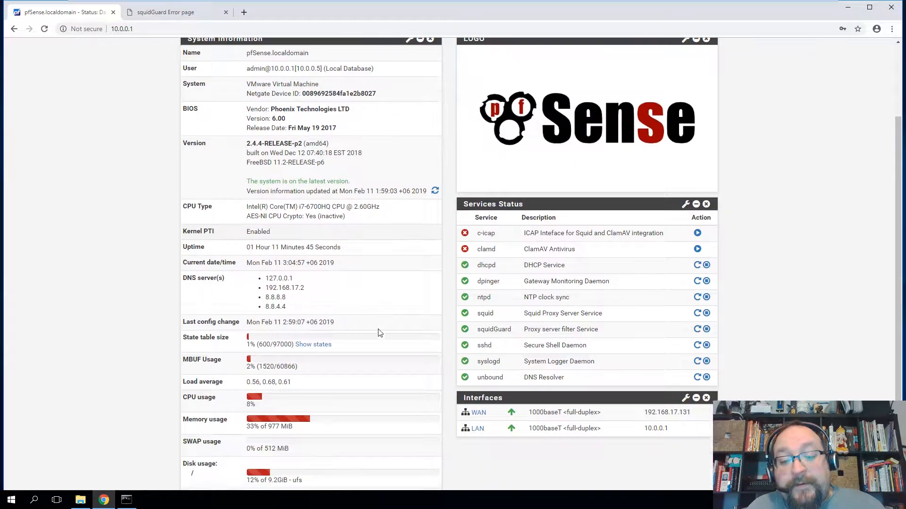
scroll(421, 364, "up", 2)
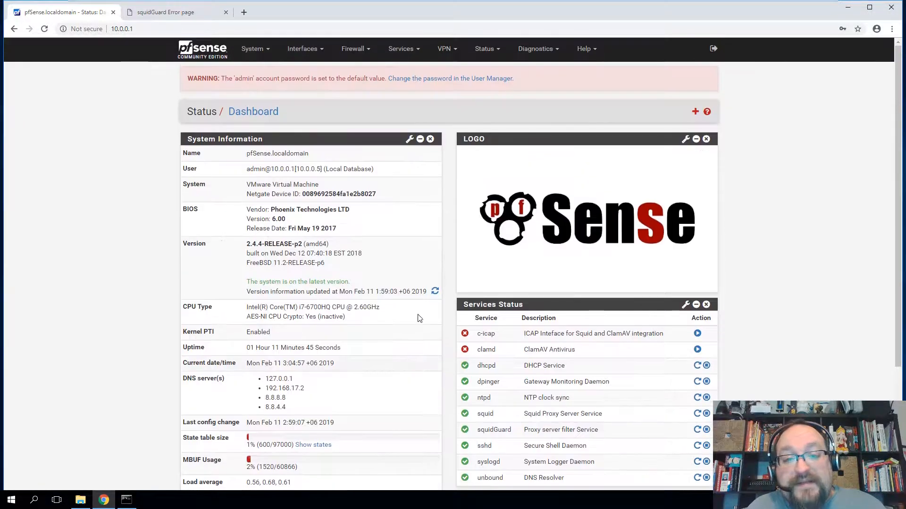
left_click(486, 49)
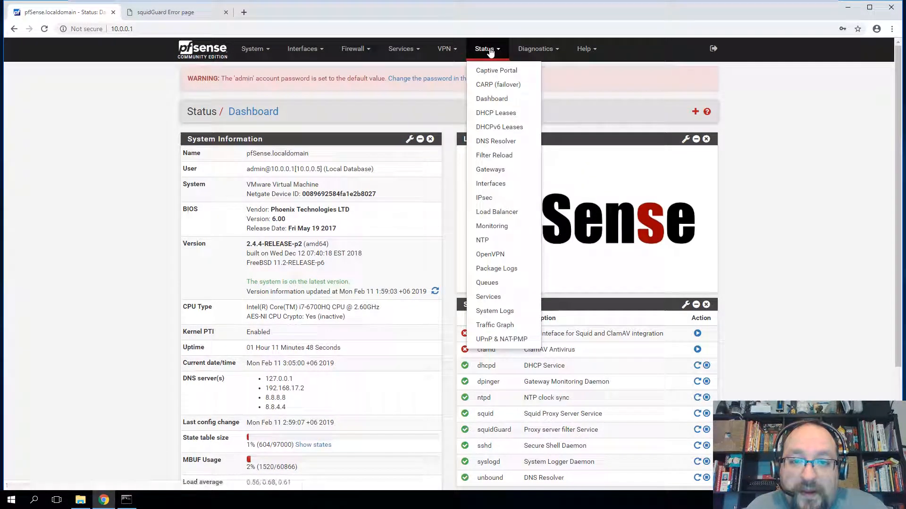
- Open Status > DNS Resolver and search the page for 'hccs'
left_click(493, 141)
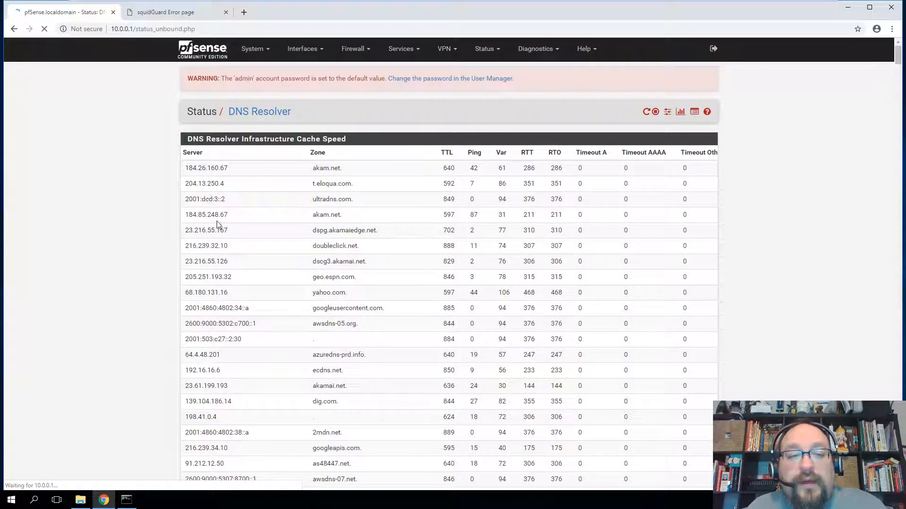
scroll(401, 232, "down", 10)
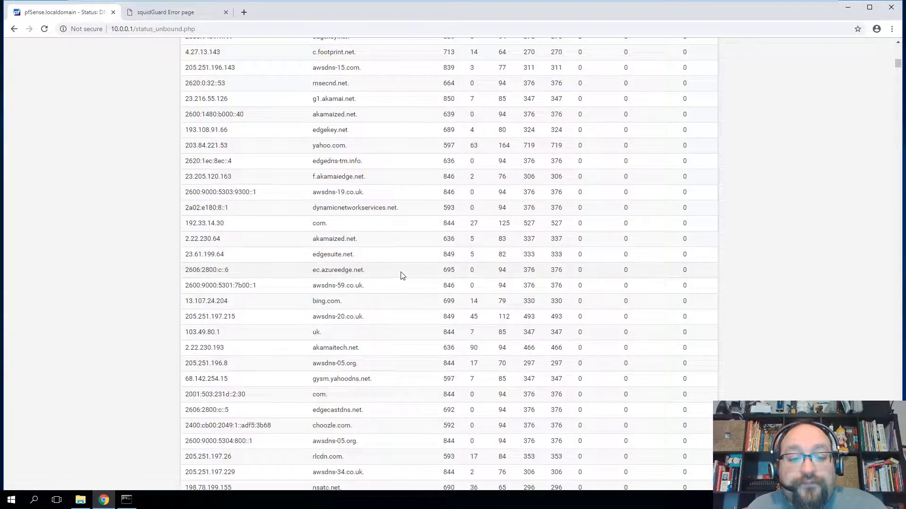
key("ctrl+f")
type("hccs")
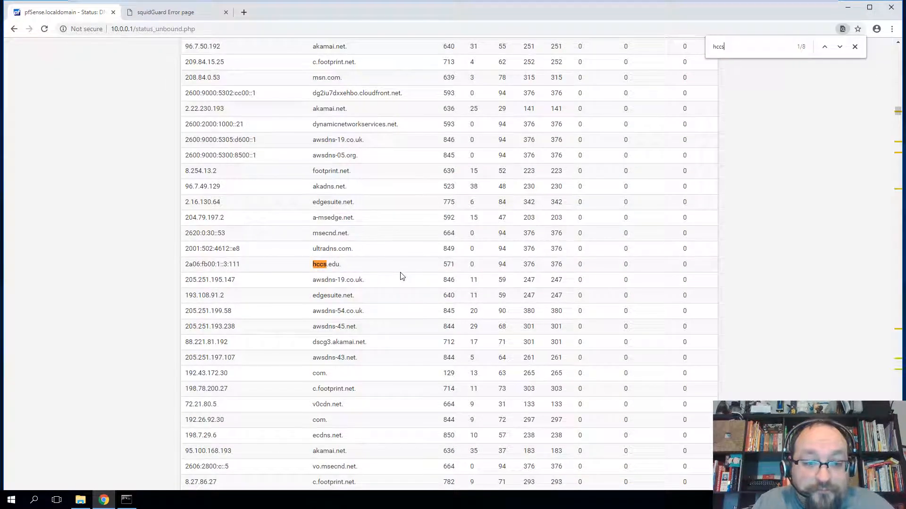
left_click_drag(243, 265, 187, 44)
left_click(313, 279)
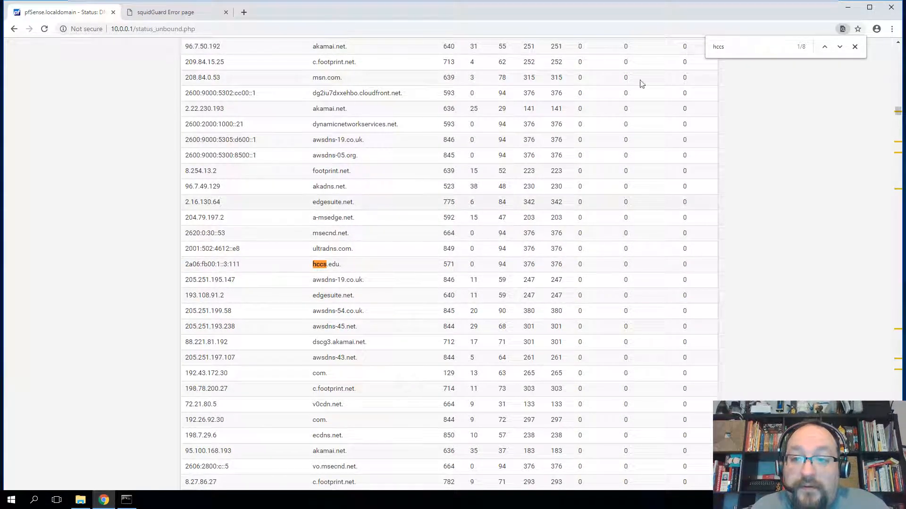
- Step through all eight hccs.edu cache matches, including 185.136.98.111, then scroll back up
left_click(840, 47)
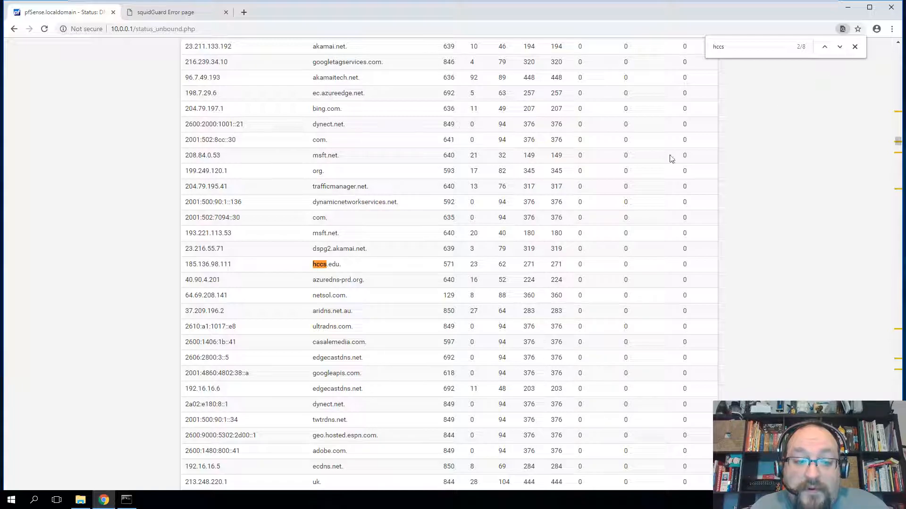
left_click_drag(234, 265, 189, 265)
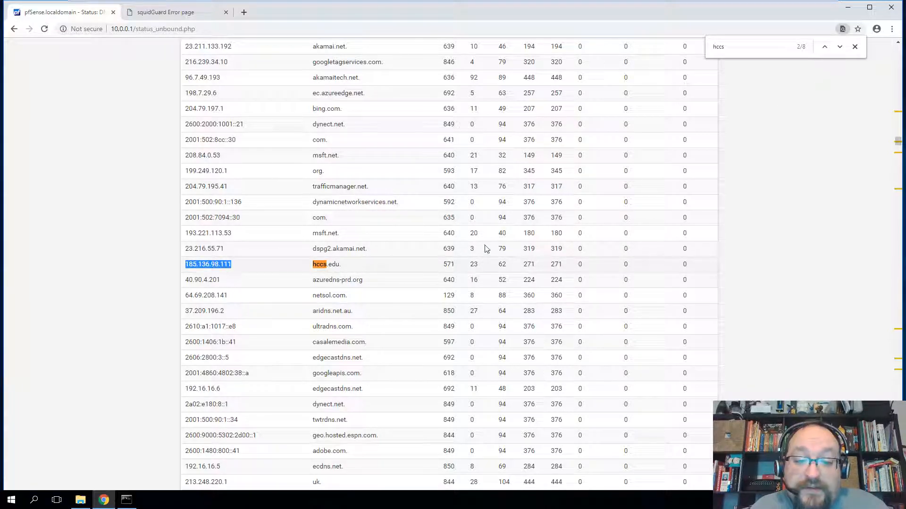
left_click(840, 47)
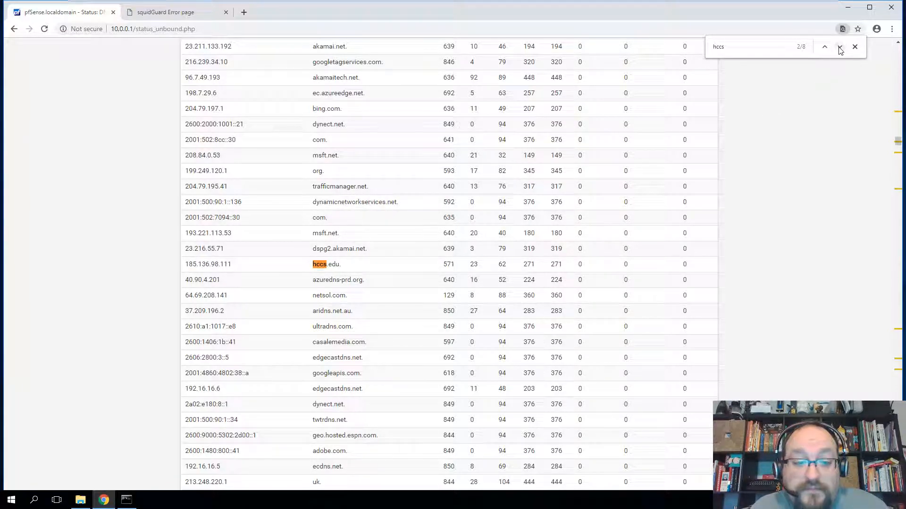
left_click(839, 47)
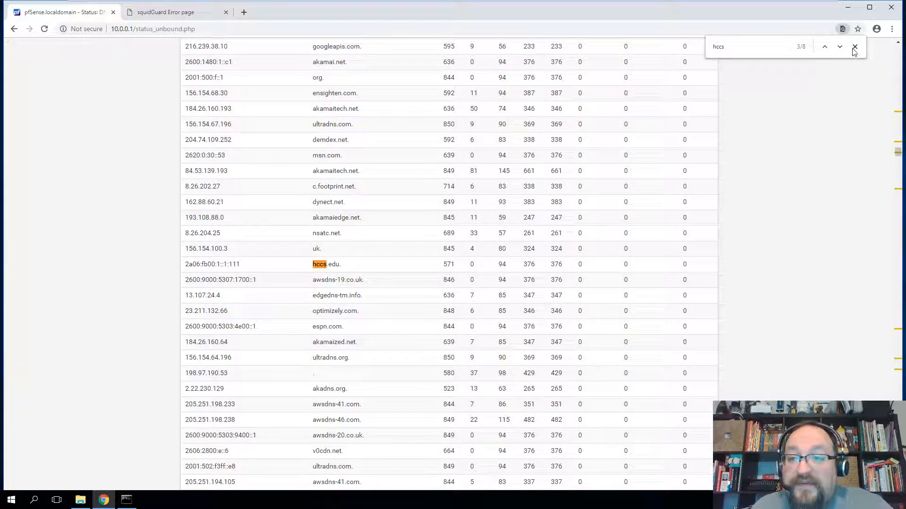
left_click(840, 47)
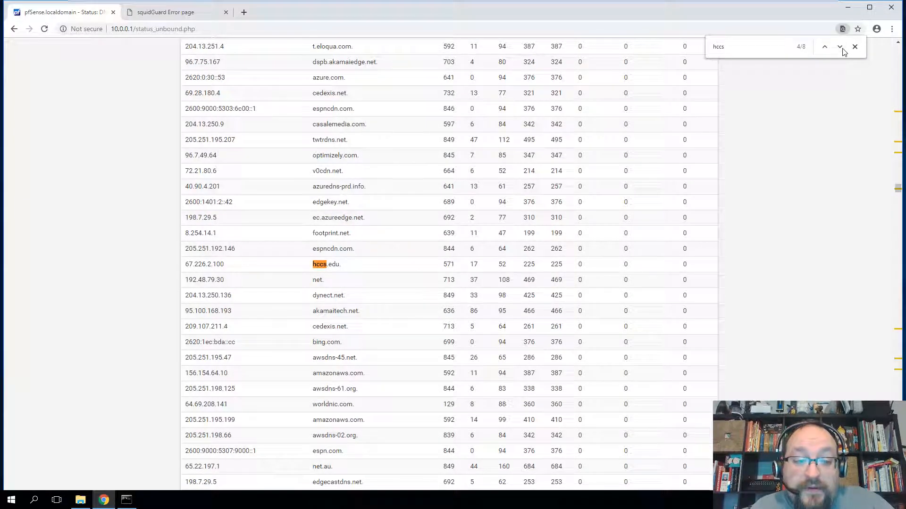
left_click(840, 48)
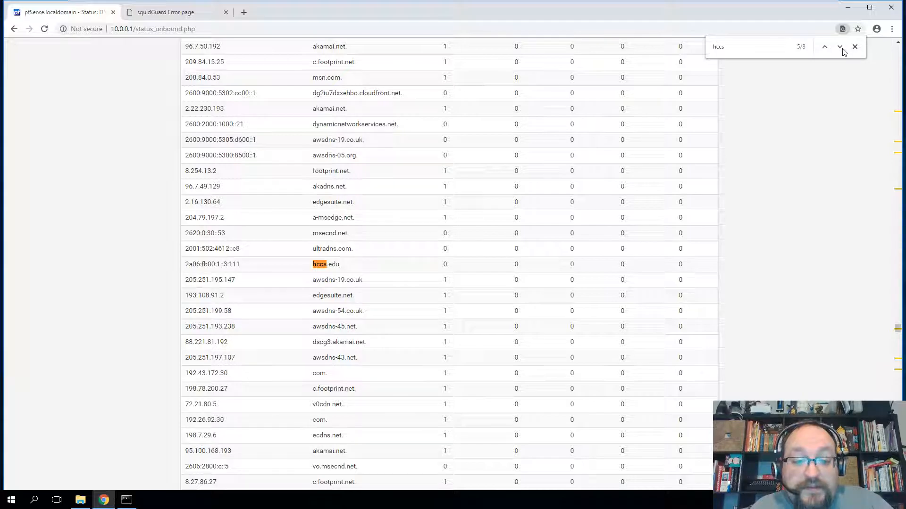
left_click(840, 47)
left_click(840, 47)
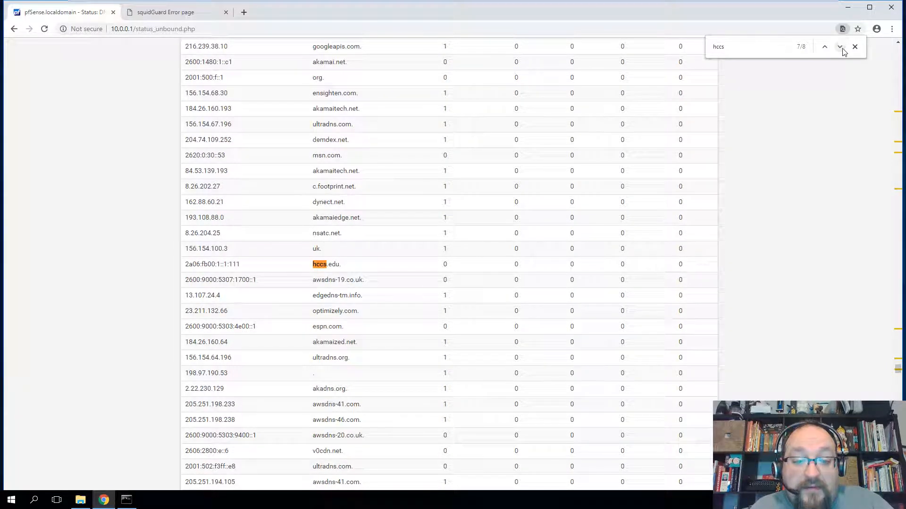
left_click(840, 47)
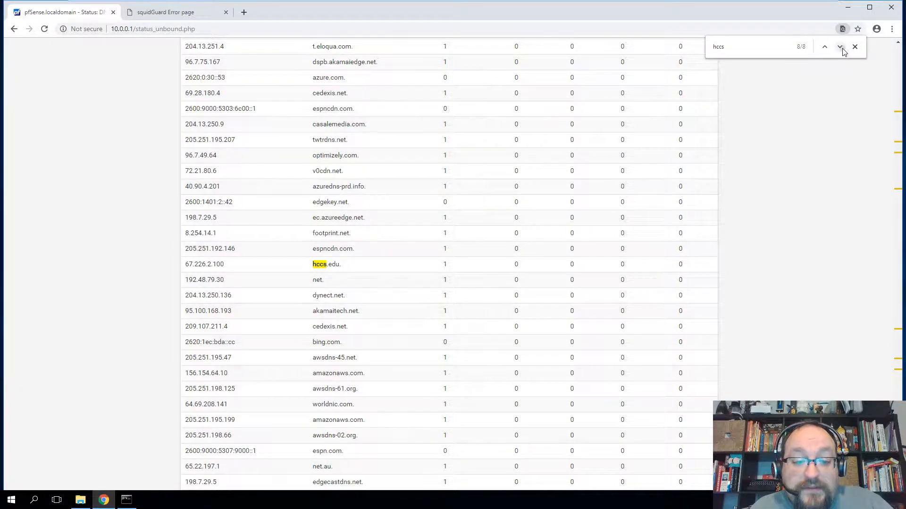
left_click(839, 48)
scroll(822, 142, "up", 15)
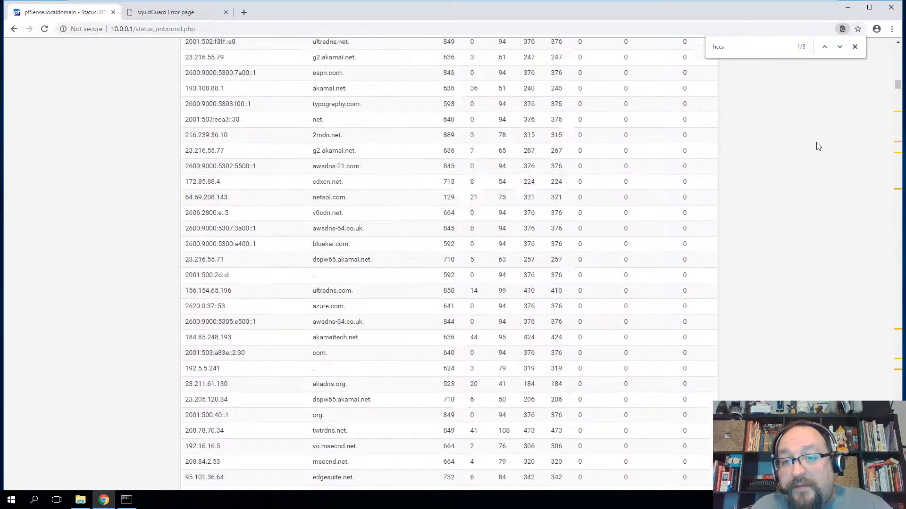
scroll(817, 146, "up", 10)
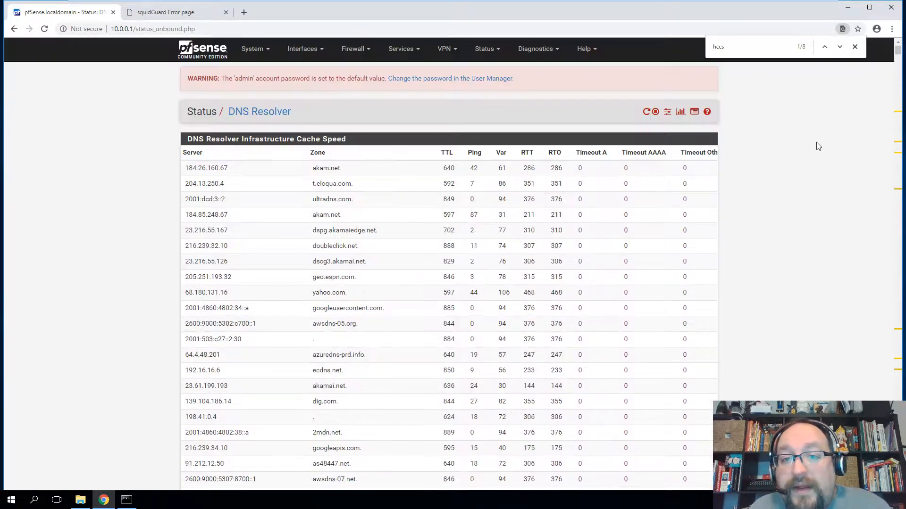
left_click(485, 49)
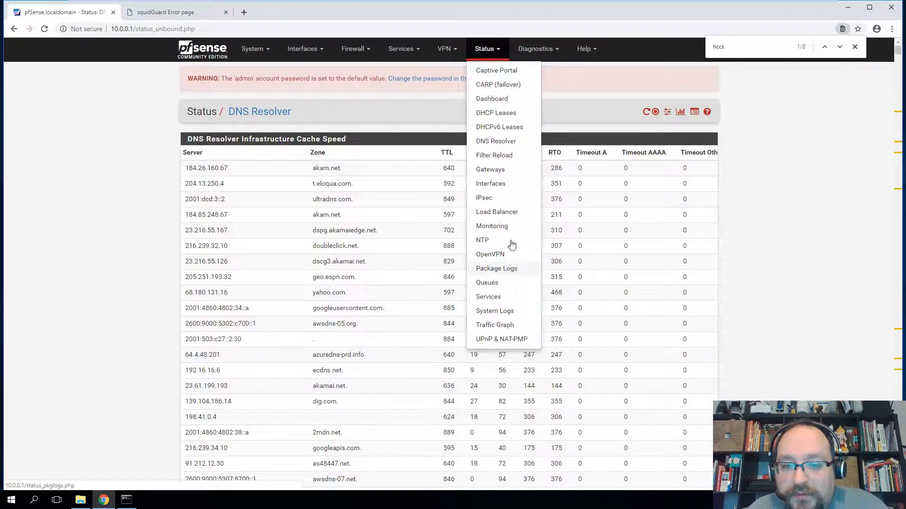
- Look up hccs.edu in Diagnostics > DNS Lookup, returning three IP addresses
left_click(534, 49)
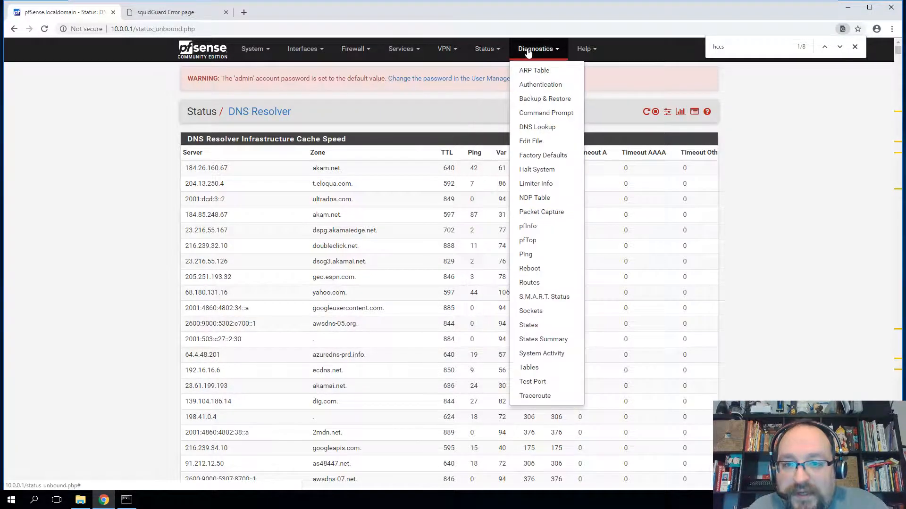
left_click(538, 128)
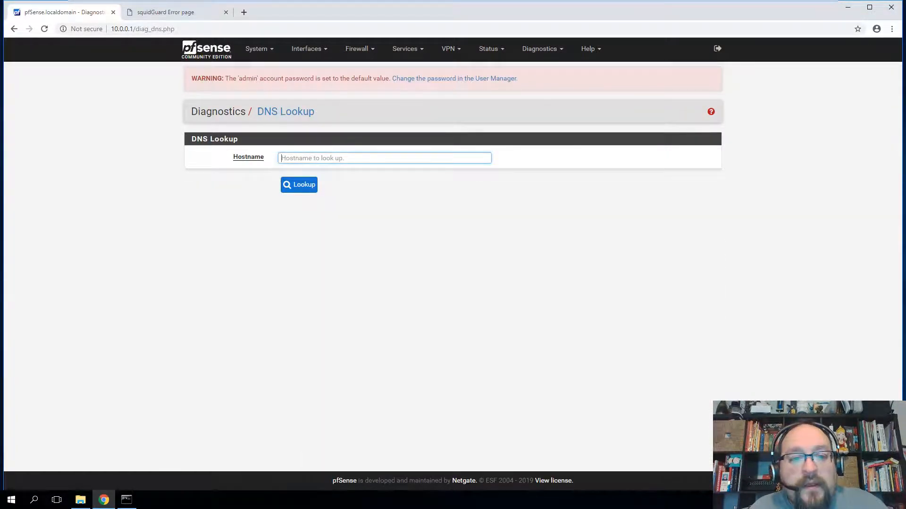
left_click(384, 158)
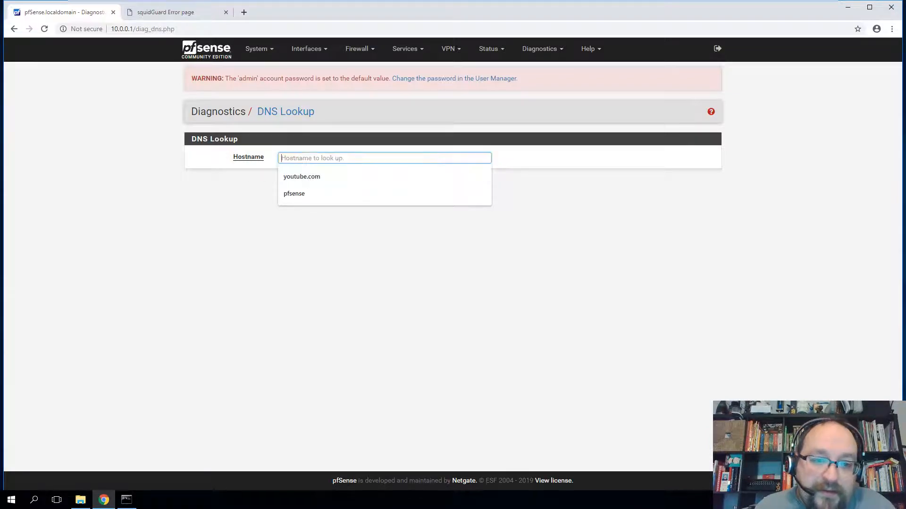
type("hccs.edu")
key("Return")
left_click(298, 186)
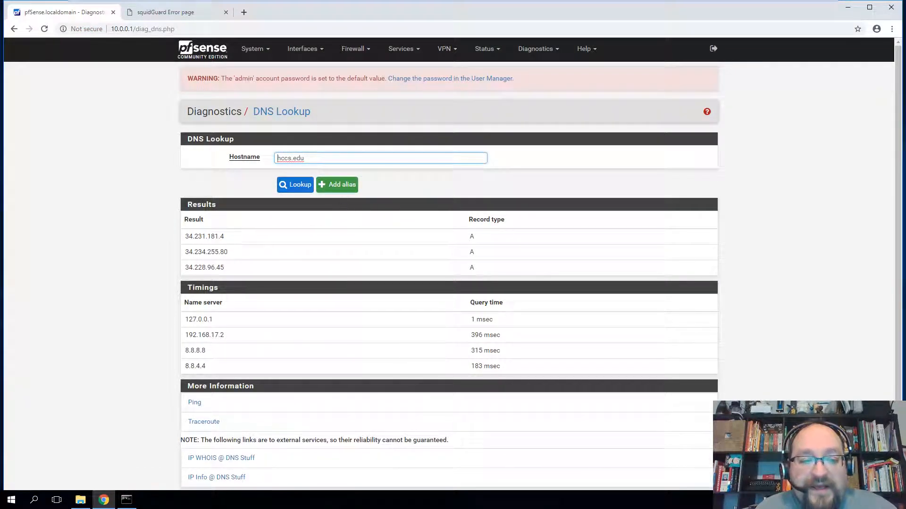
left_click_drag(183, 237, 230, 274)
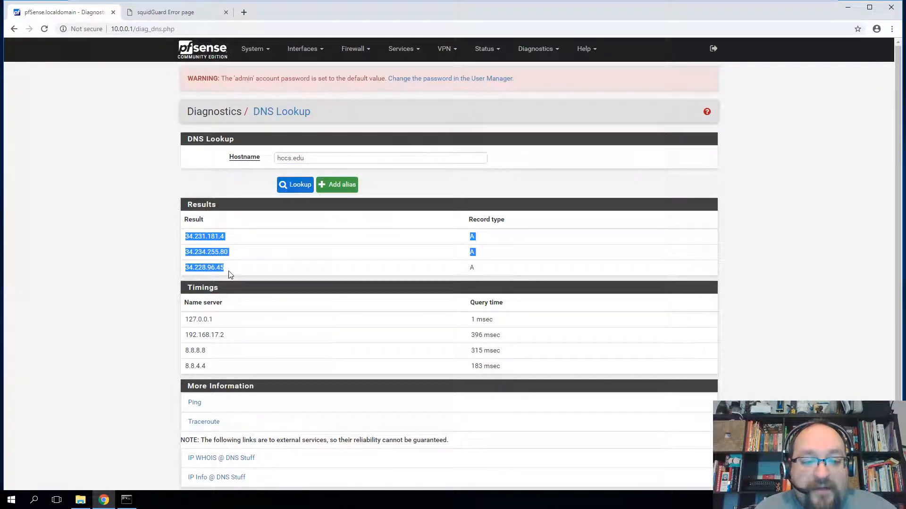
- Open the first resolved address 34.231.181.4 in a new tab
left_click(175, 12)
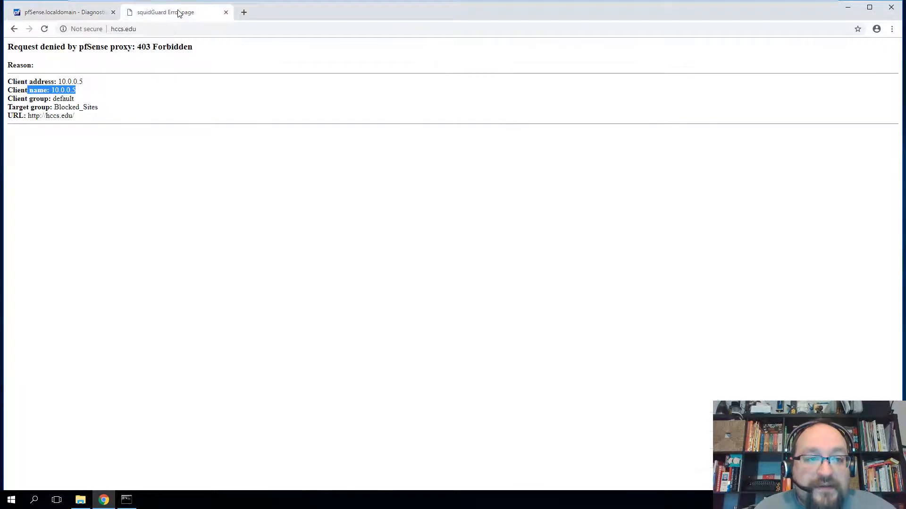
left_click(76, 15)
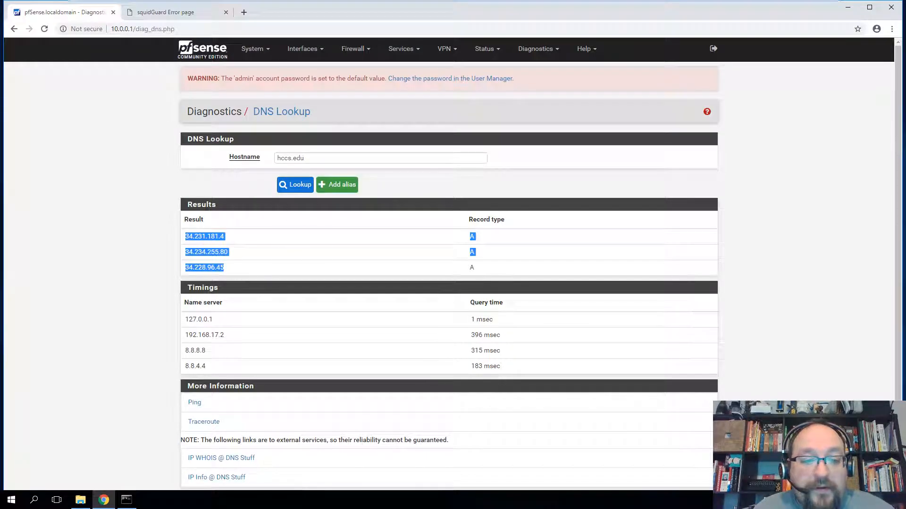
double_click(203, 236)
right_click(201, 238)
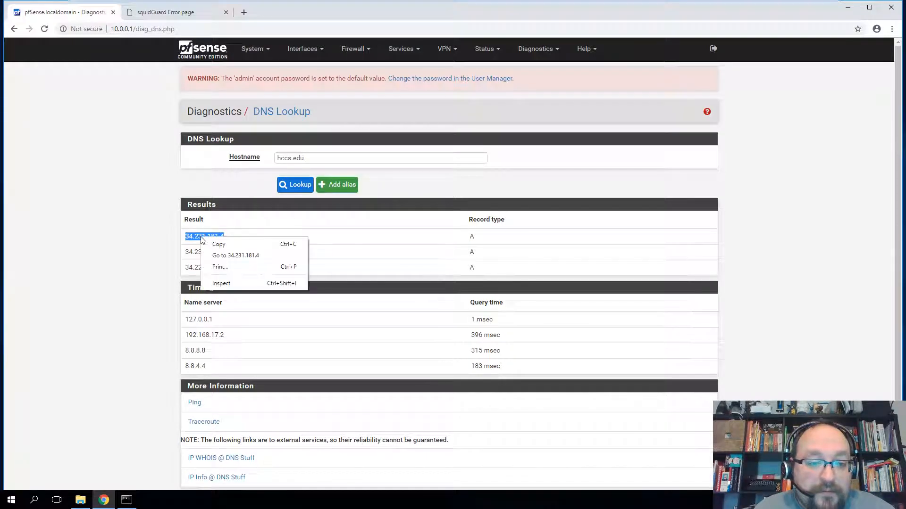
left_click(218, 256)
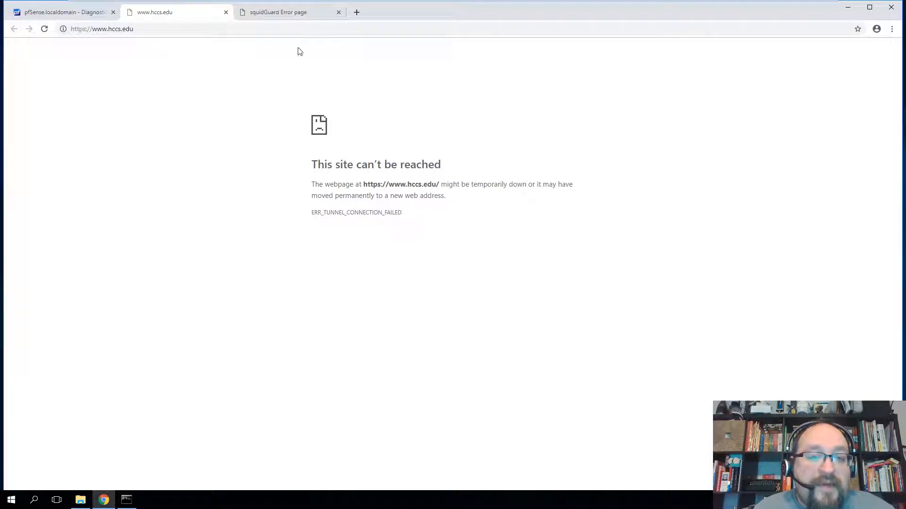
left_click(81, 15)
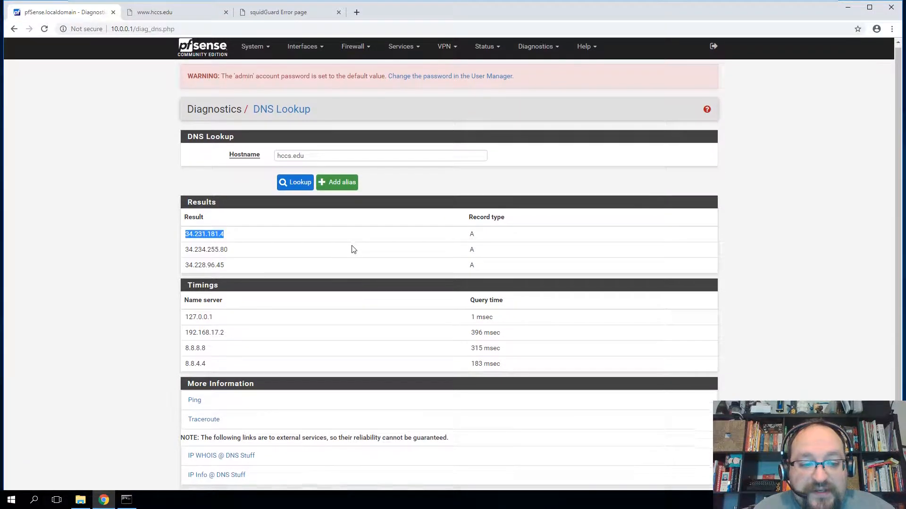
- Review the lookup results and the note about external service links
scroll(353, 249, "down", 1)
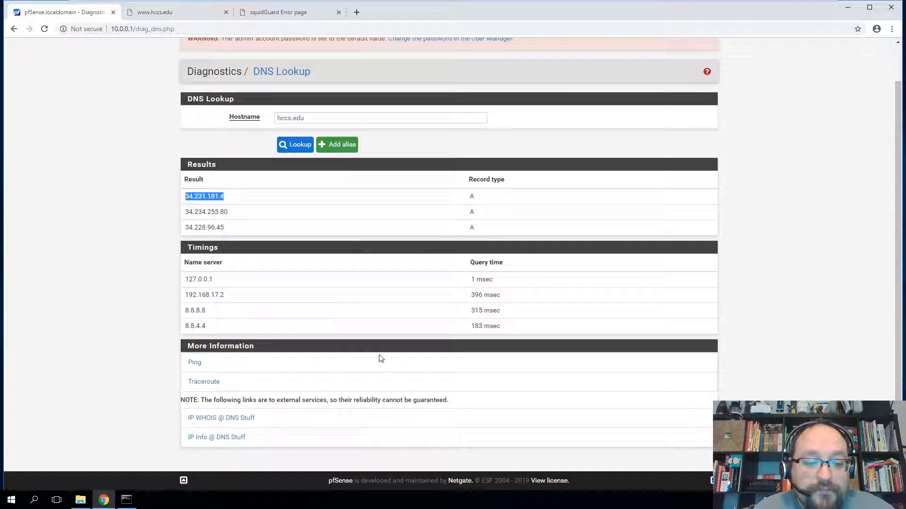
left_click_drag(219, 400, 447, 404)
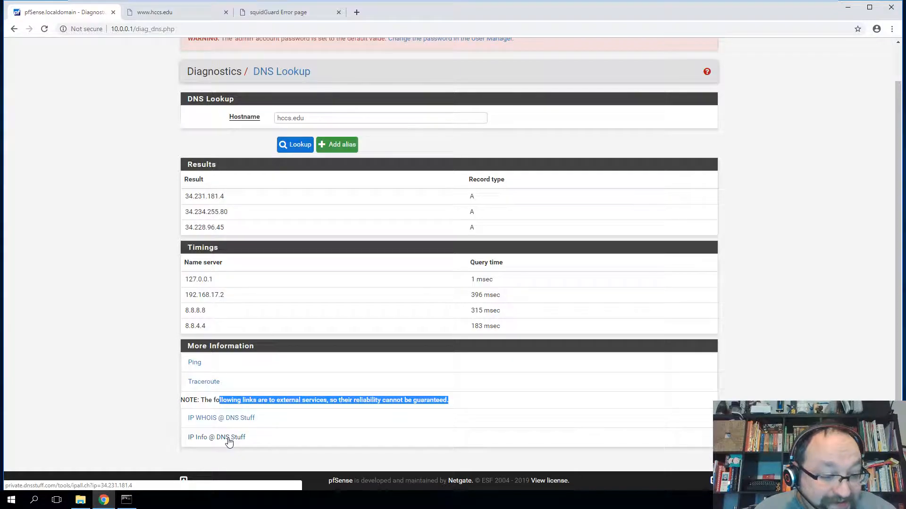
scroll(307, 234, "up", 1)
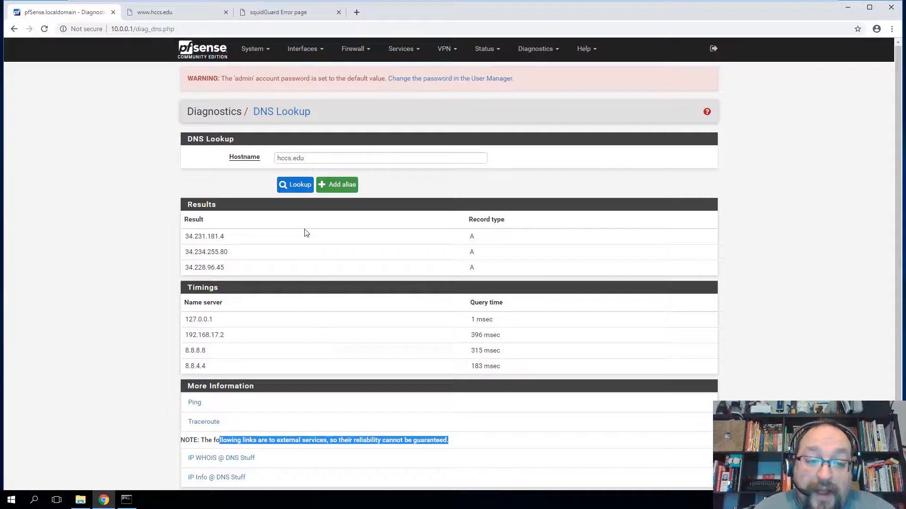
left_click_drag(188, 236, 313, 277)
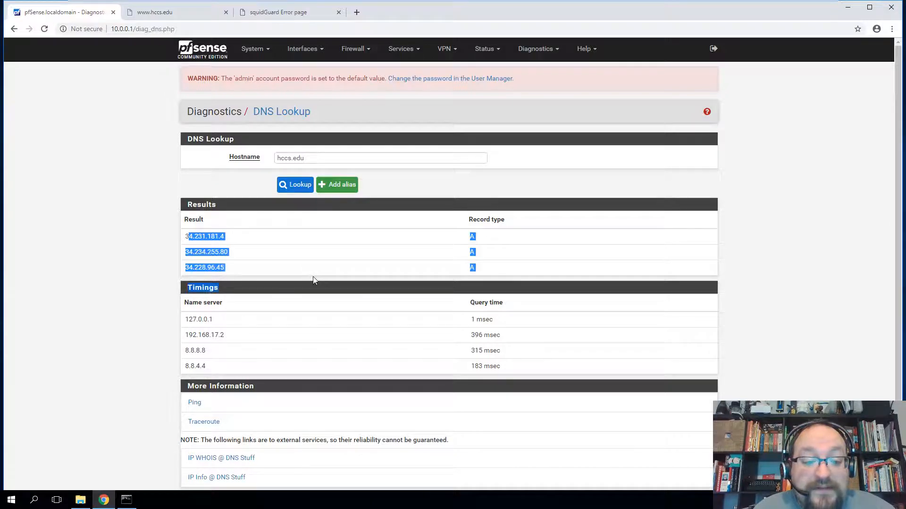
left_click(349, 301)
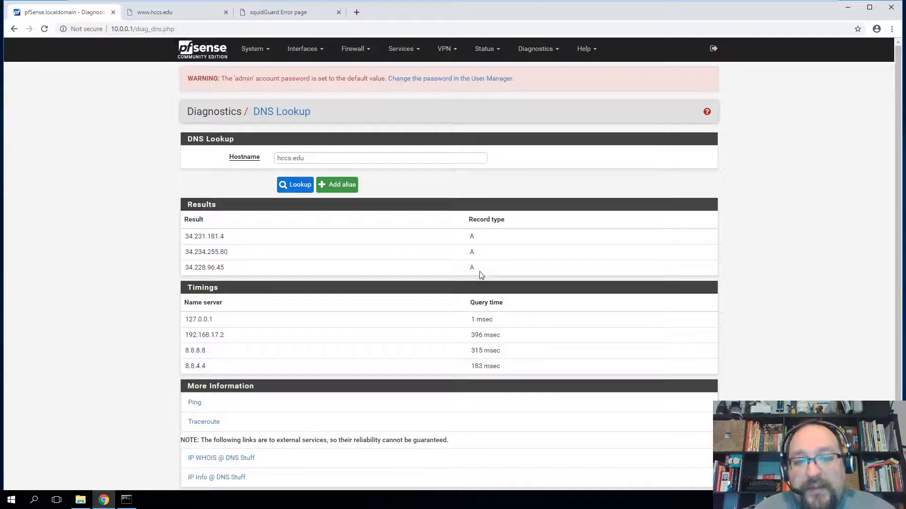
left_click(523, 52)
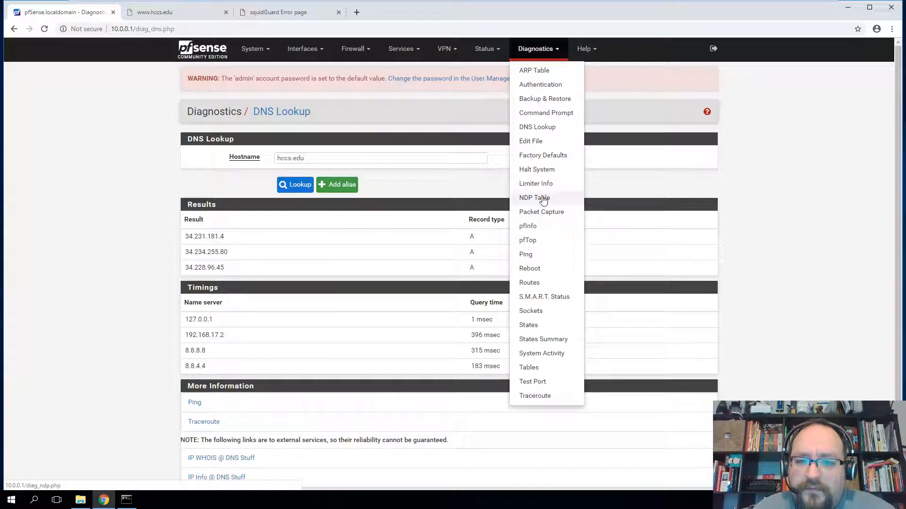
- Open Diagnostics > ARP Table and review its four LAN/WAN entries and the NDP note
left_click(553, 71)
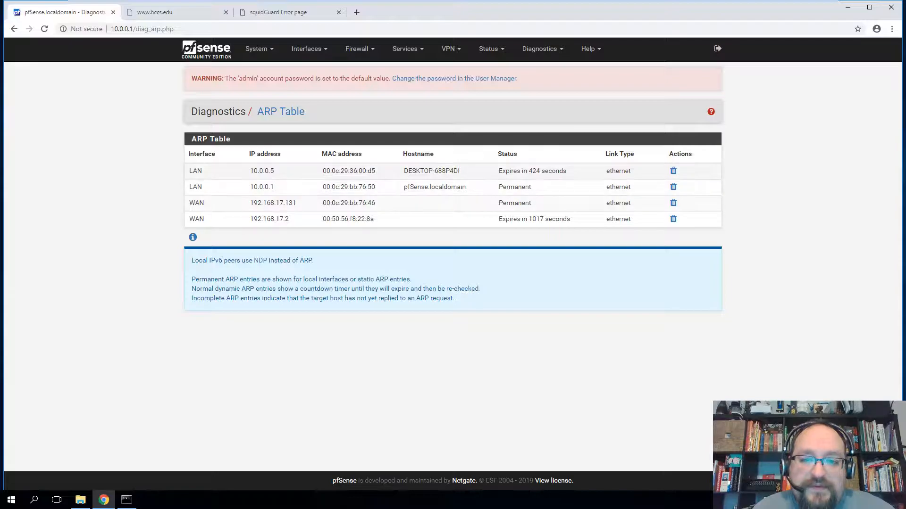
left_click_drag(250, 177, 389, 225)
left_click(400, 217)
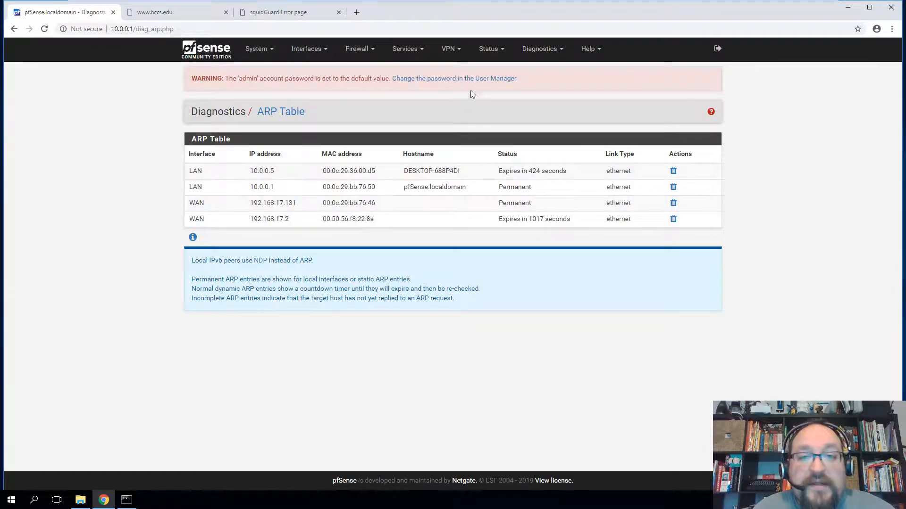
left_click(539, 50)
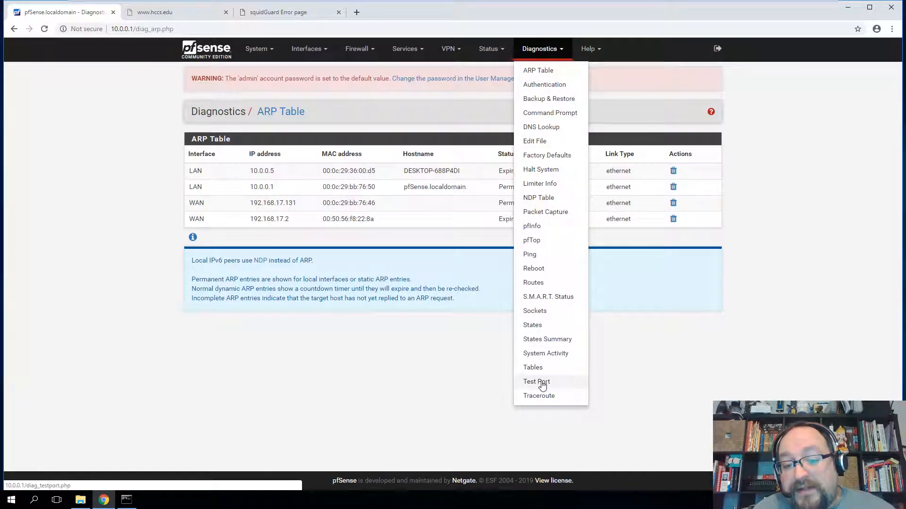
left_click(491, 48)
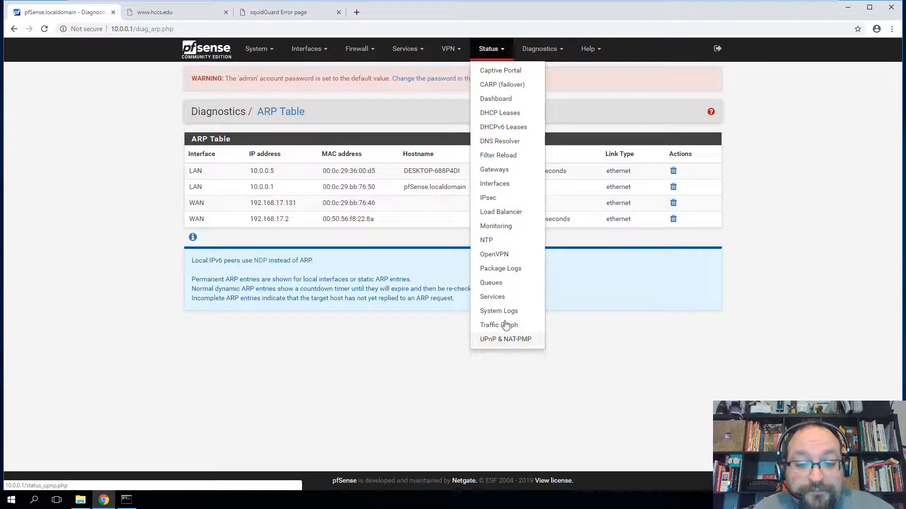
triple_click(410, 241)
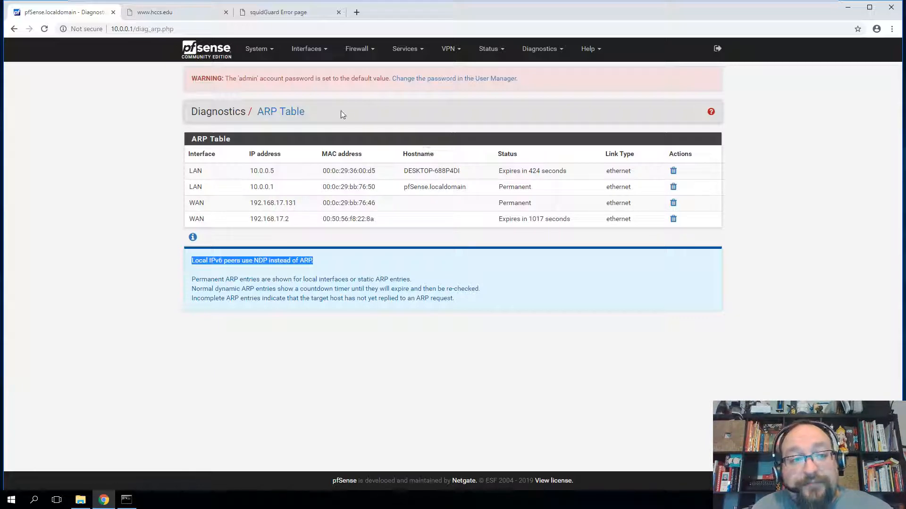
left_click(184, 14)
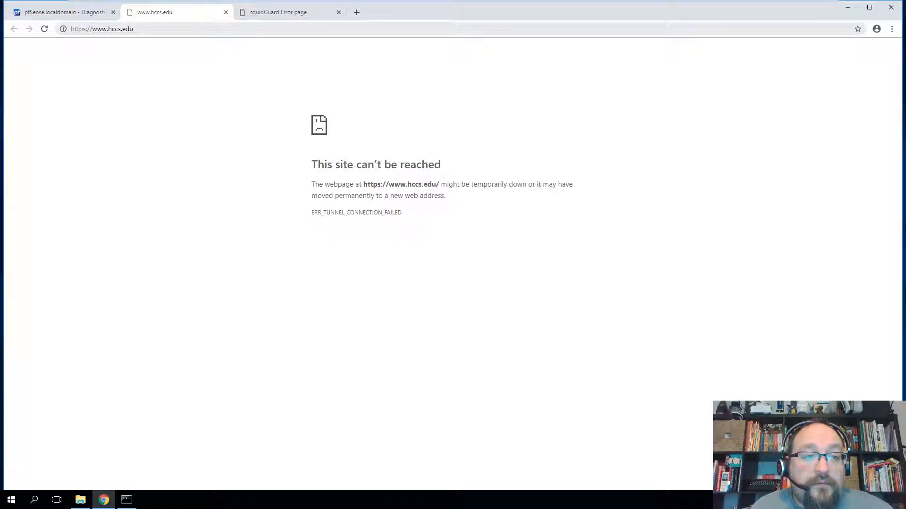
left_click(67, 10)
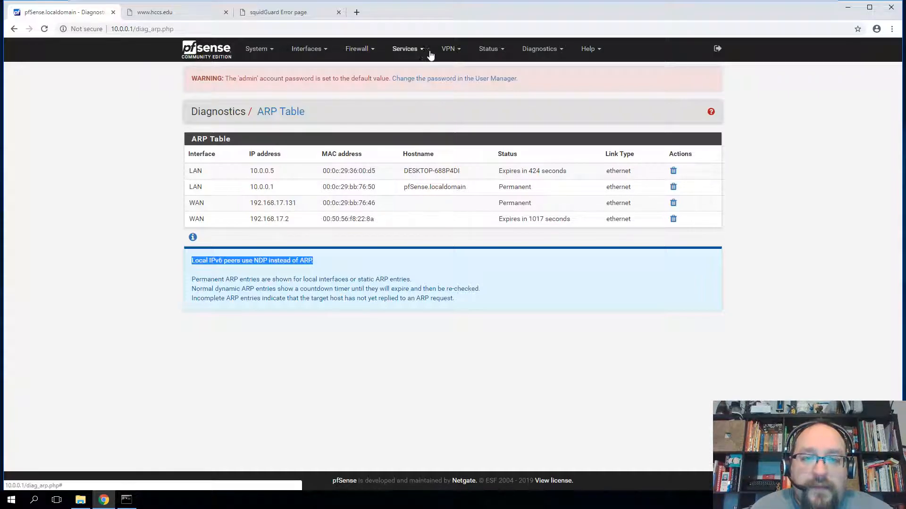
left_click(489, 50)
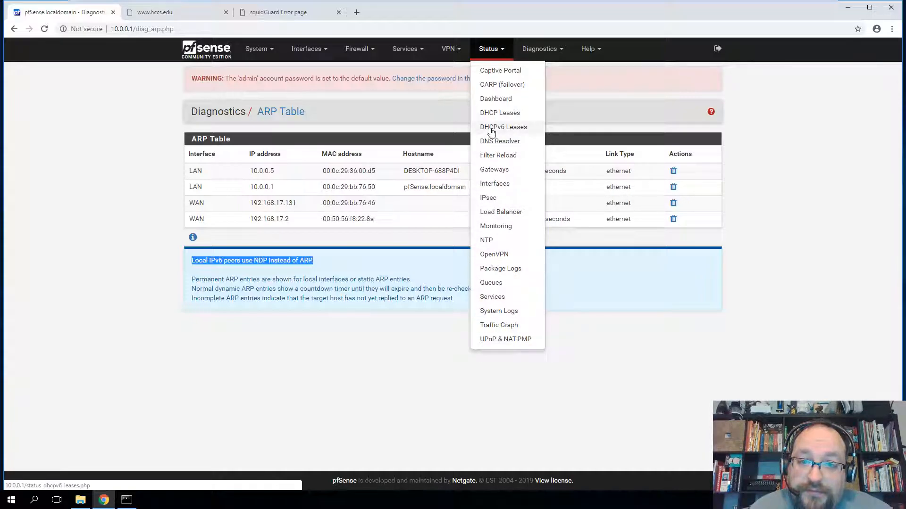
left_click(404, 49)
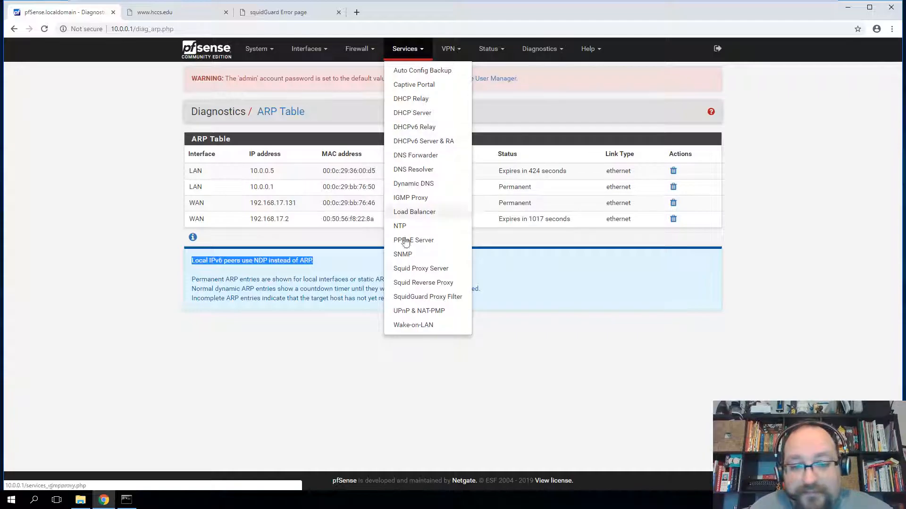
- View SquidGuard target categories, then the LAN firewall rules with anti-lockout and default allow rules
left_click(428, 297)
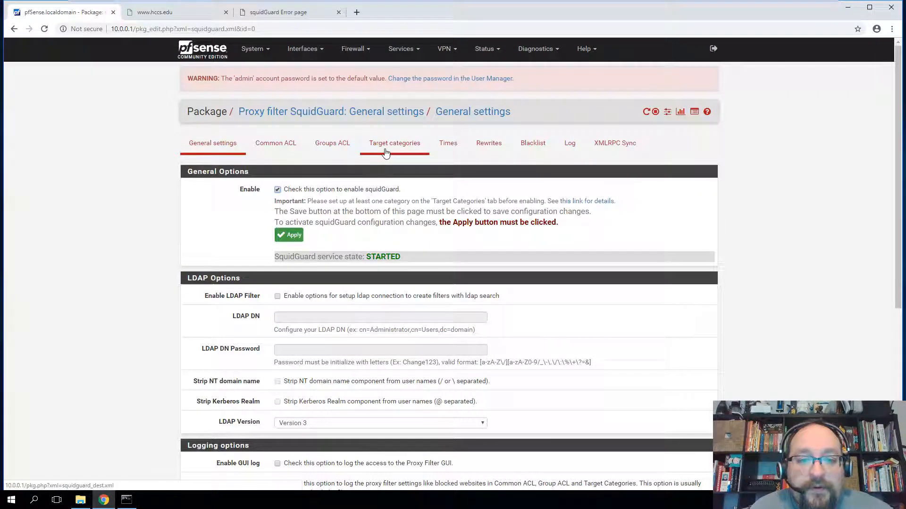
left_click(386, 150)
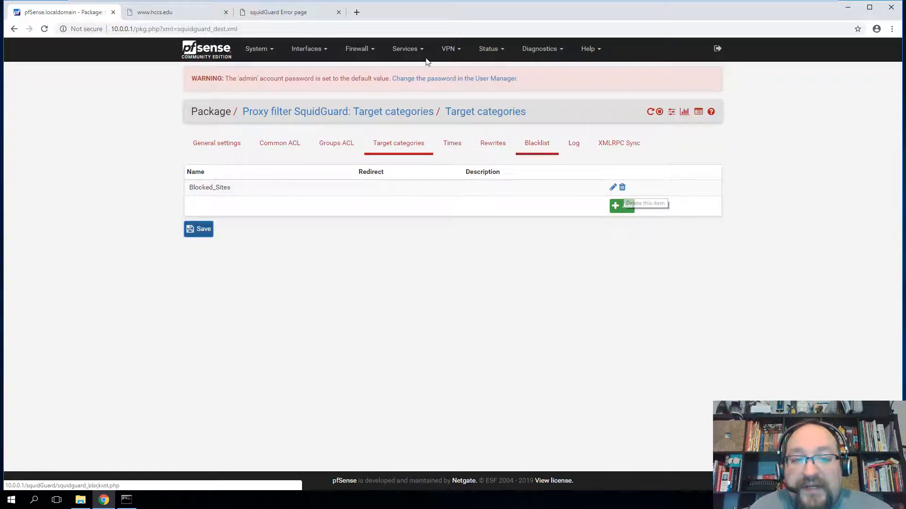
left_click(360, 49)
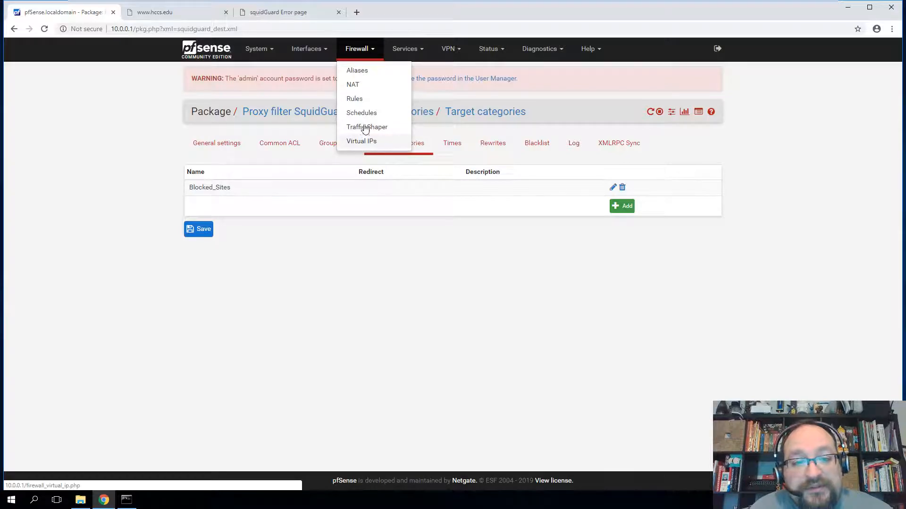
left_click(366, 105)
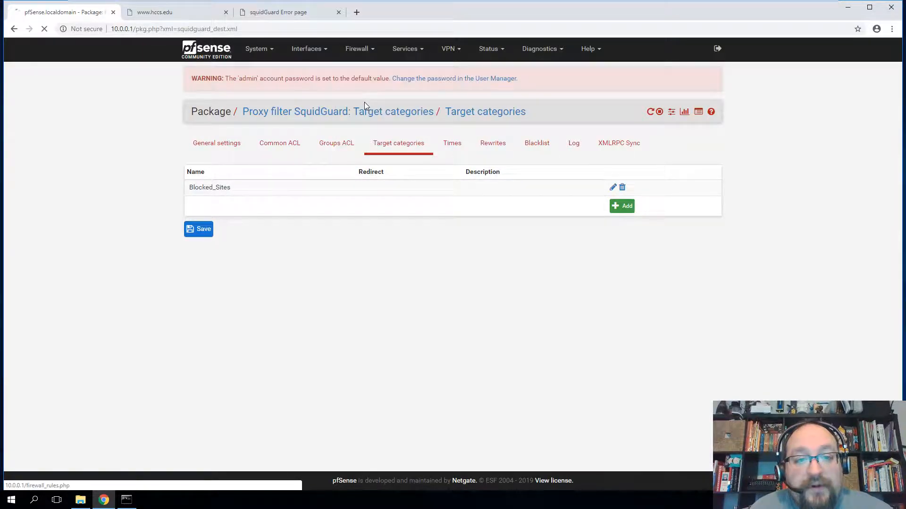
left_click(275, 143)
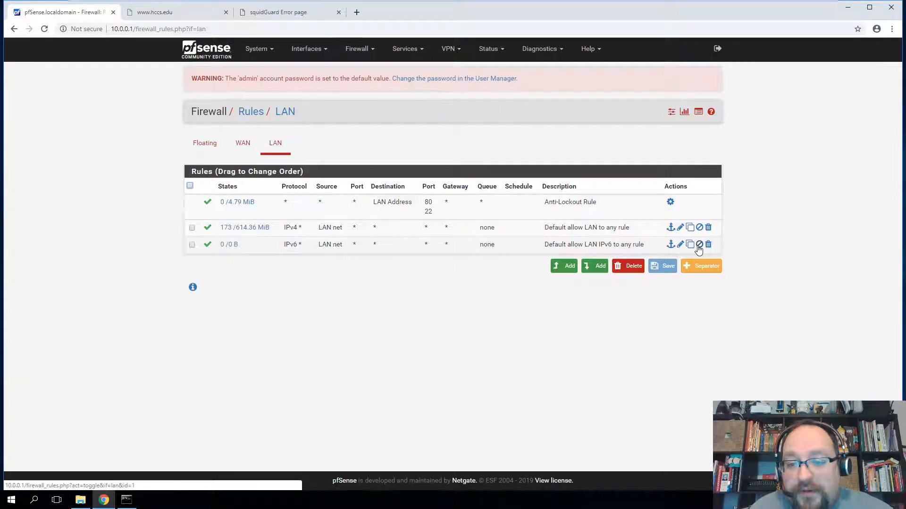
left_click(408, 50)
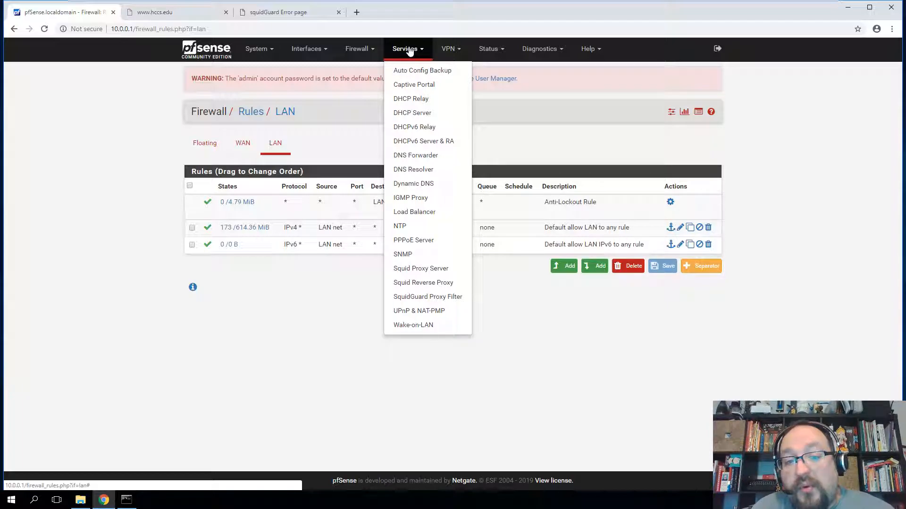
- Remove the deny access from Blocked_Sites in SquidGuard's Common ACL target rules
left_click(427, 301)
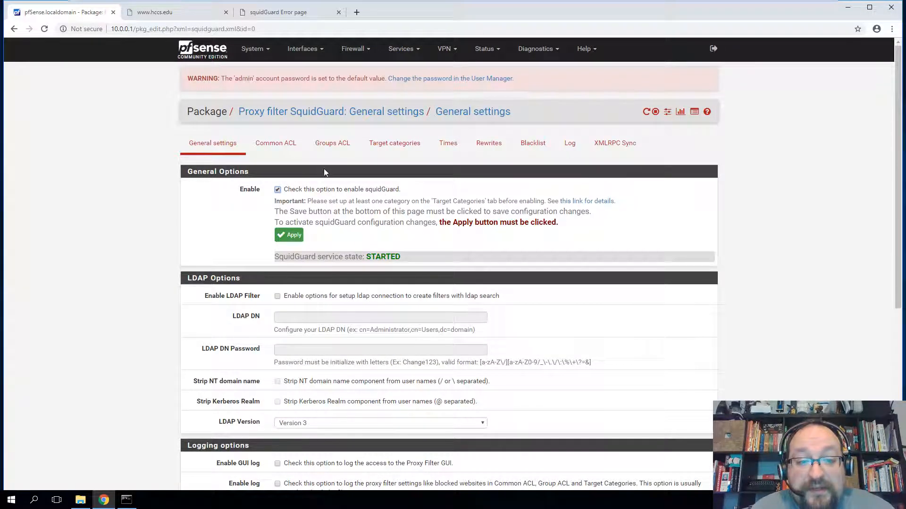
left_click(276, 146)
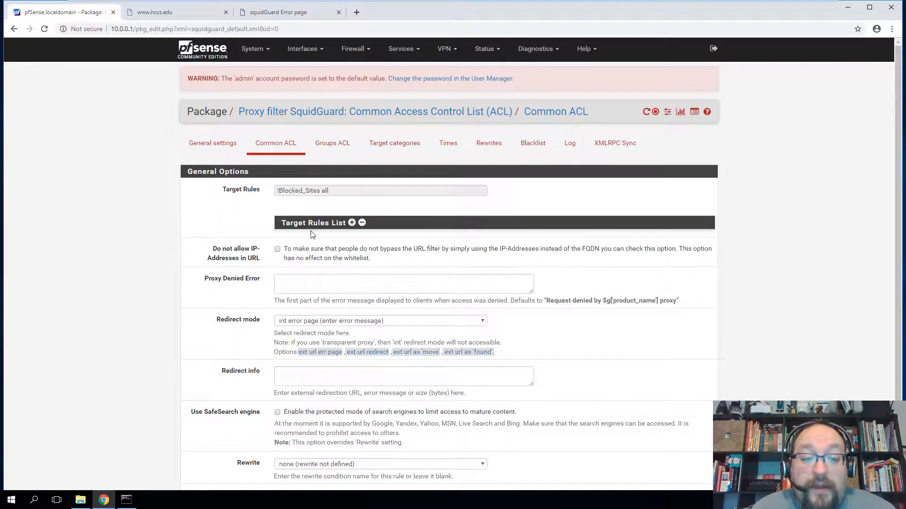
left_click(352, 224)
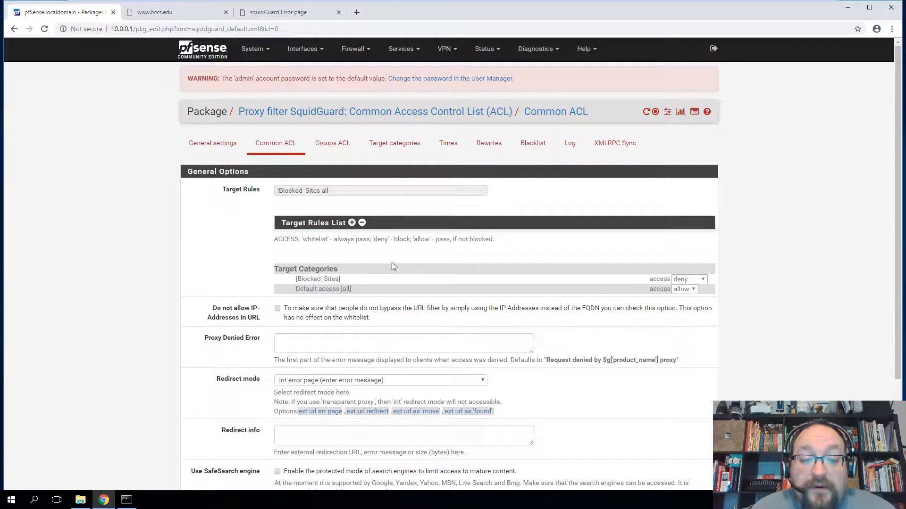
left_click(691, 280)
left_click(683, 289)
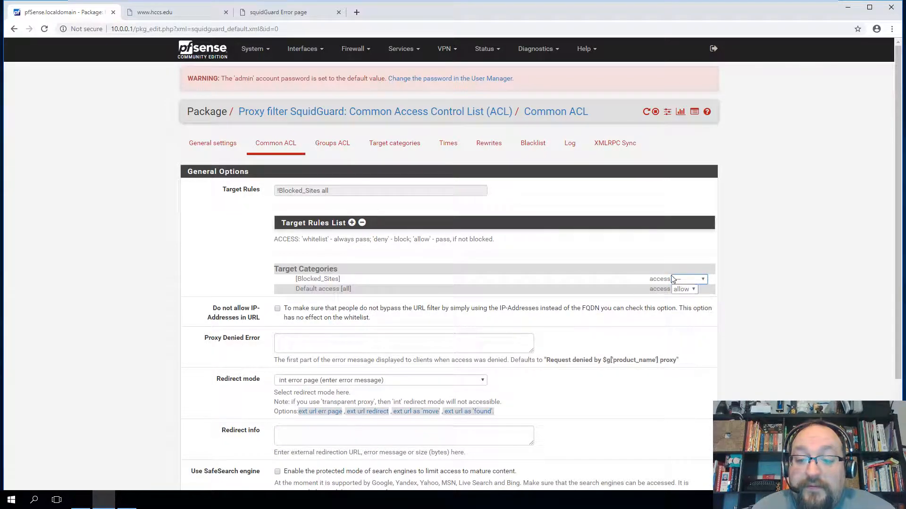
- Delete the Blocked_Sites target category and confirm Default access [all] remains allow
left_click(411, 145)
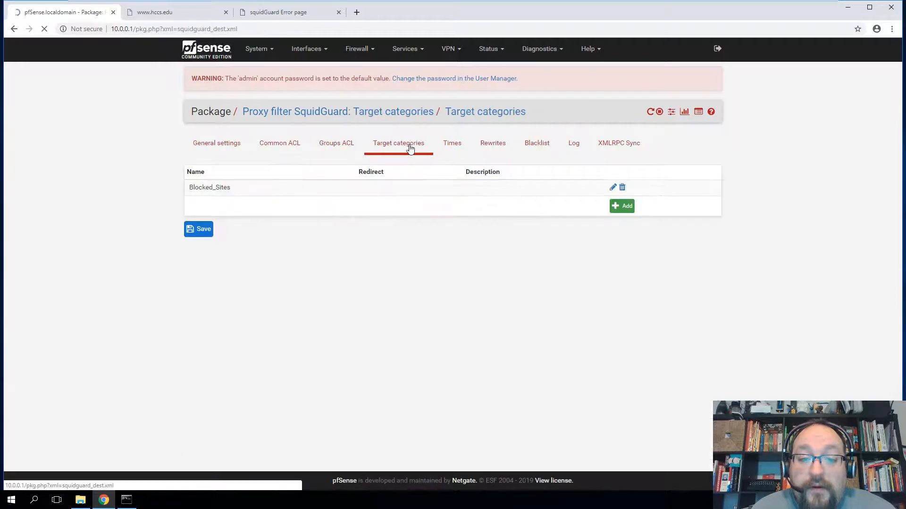
left_click(622, 187)
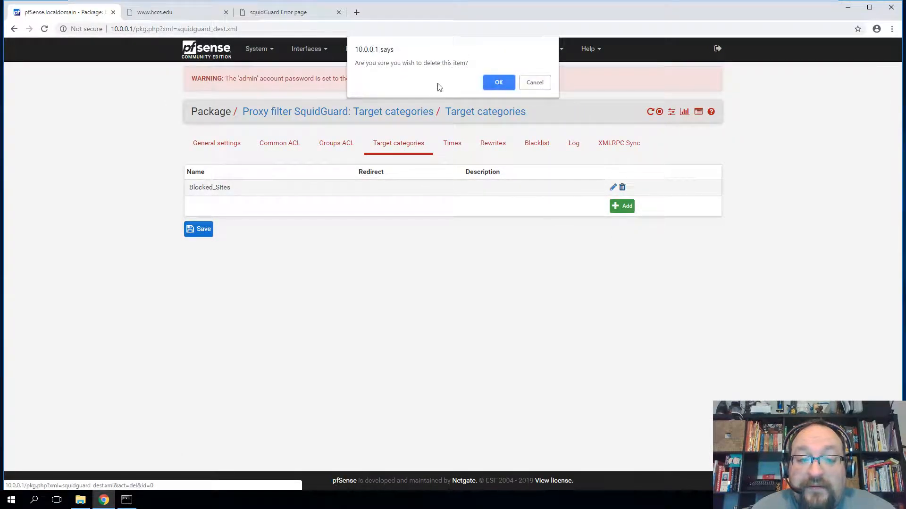
left_click(499, 83)
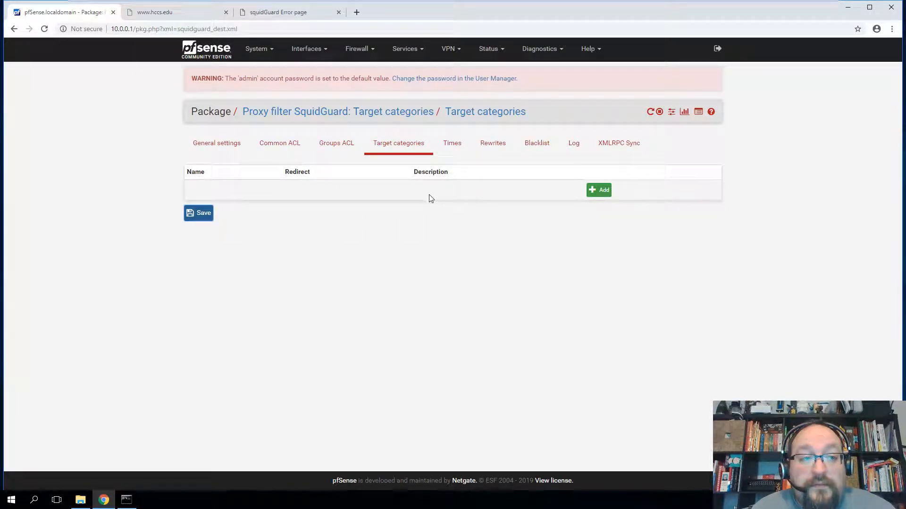
left_click(276, 143)
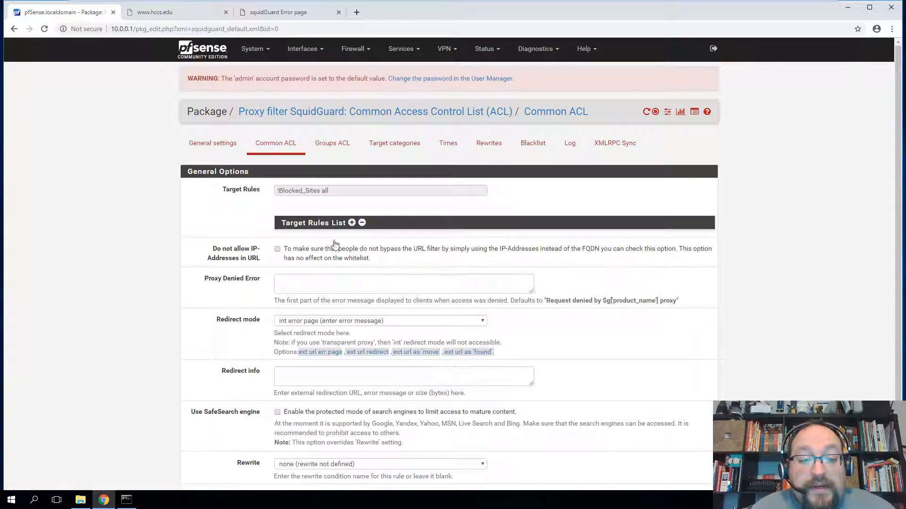
left_click(351, 223)
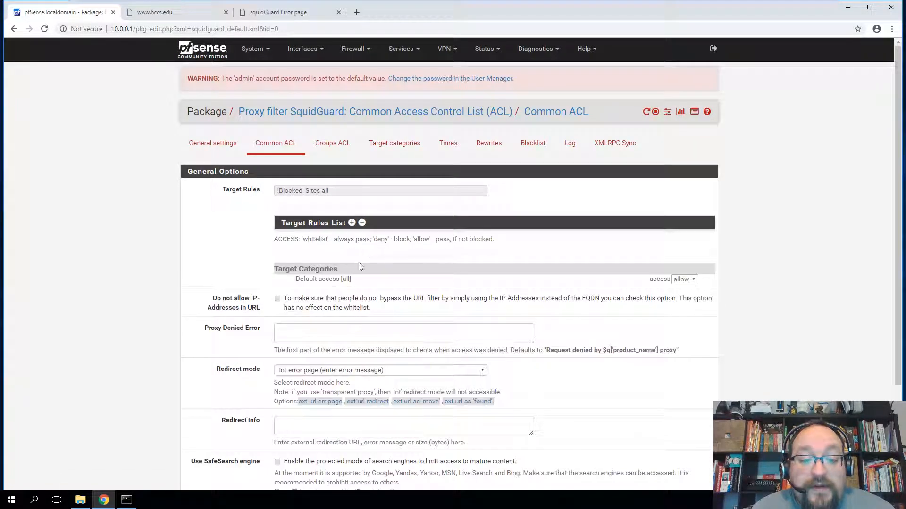
left_click_drag(306, 279, 369, 284)
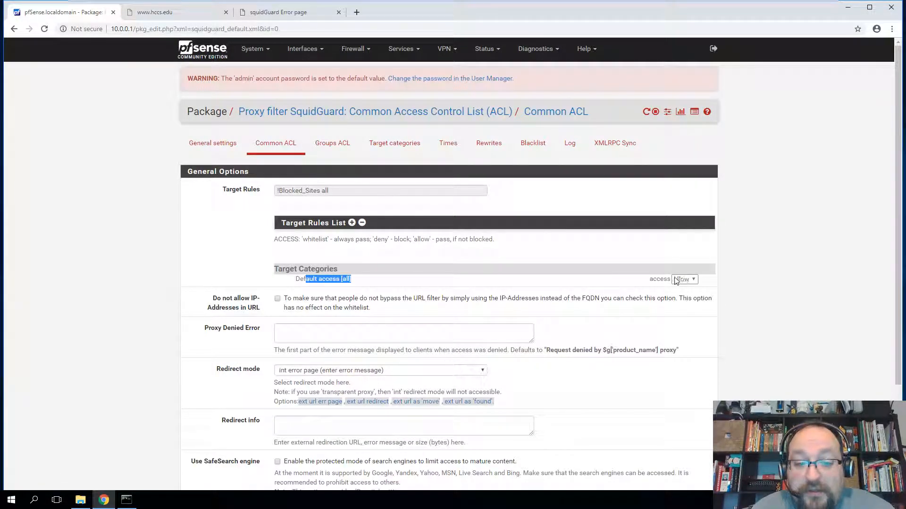
left_click(212, 143)
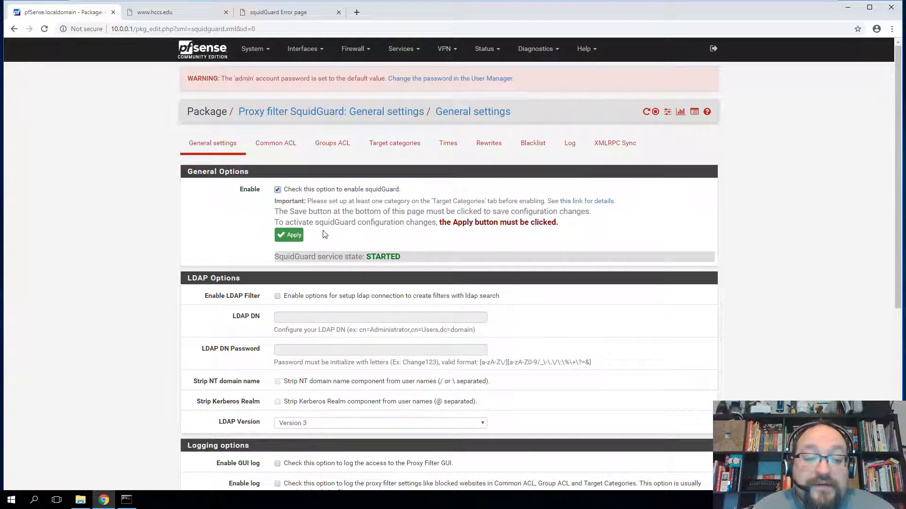
left_click(172, 13)
left_click(168, 28)
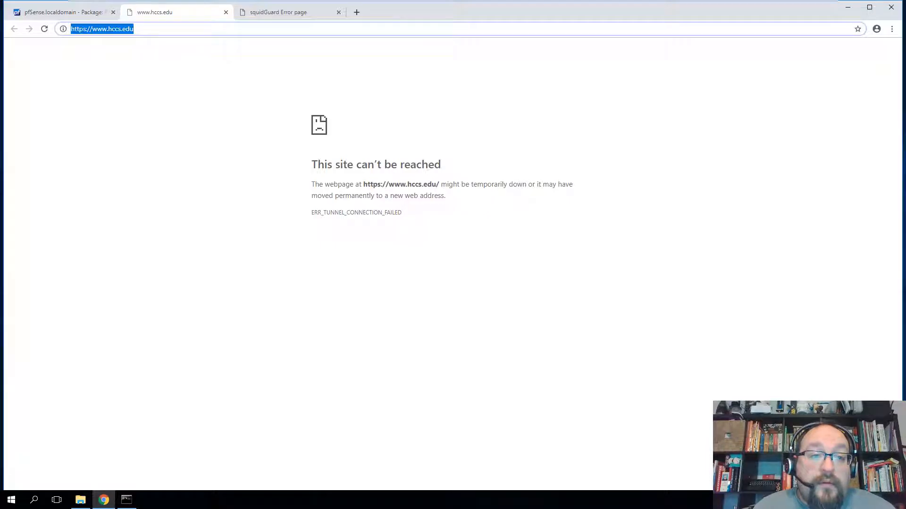
key("Return")
- Load hccs.edu in Chrome and confirm it still returns the 403 Forbidden block page
left_click(168, 29)
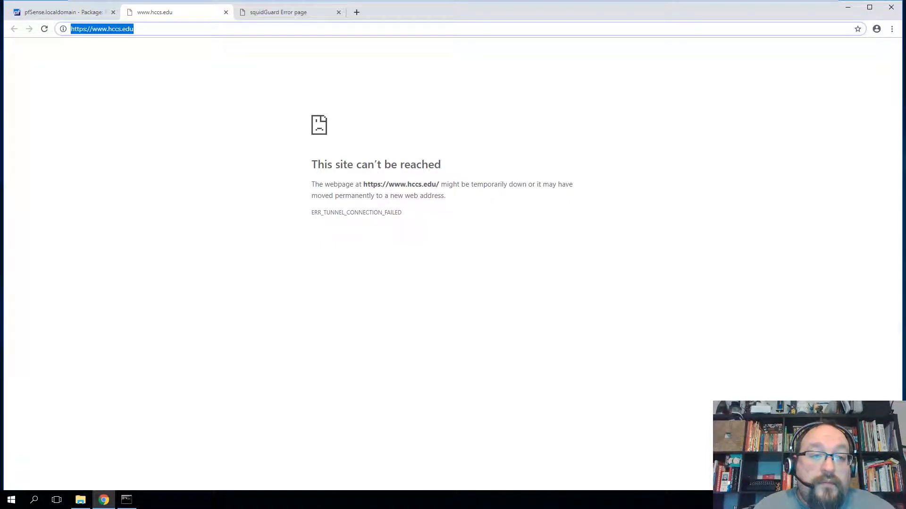
type("hccs.edu")
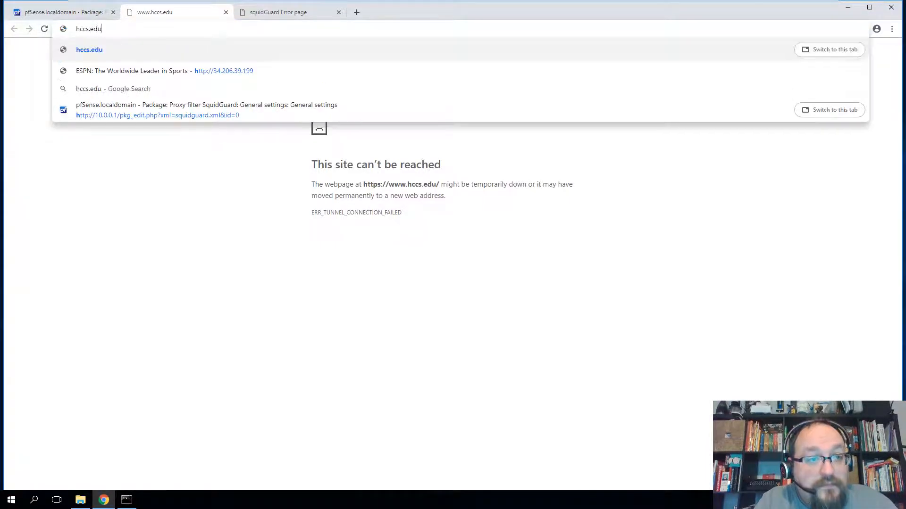
key("Return")
left_click_drag(83, 46, 151, 118)
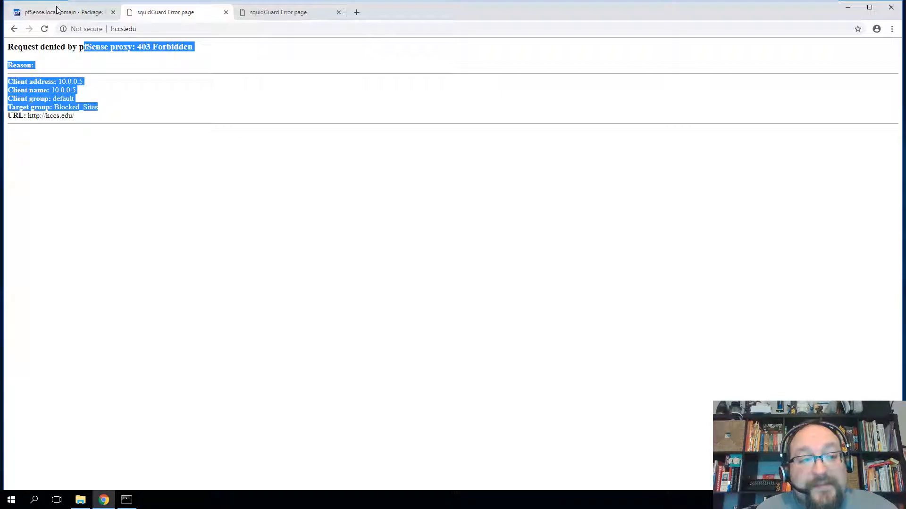
- Back in pfSense, apply the pending SquidGuard General settings changes
left_click(81, 13)
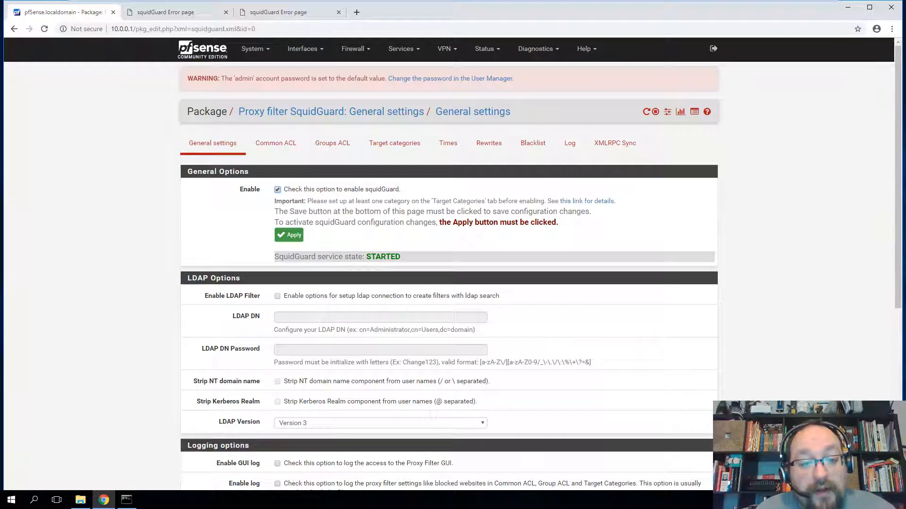
left_click_drag(381, 211, 517, 238)
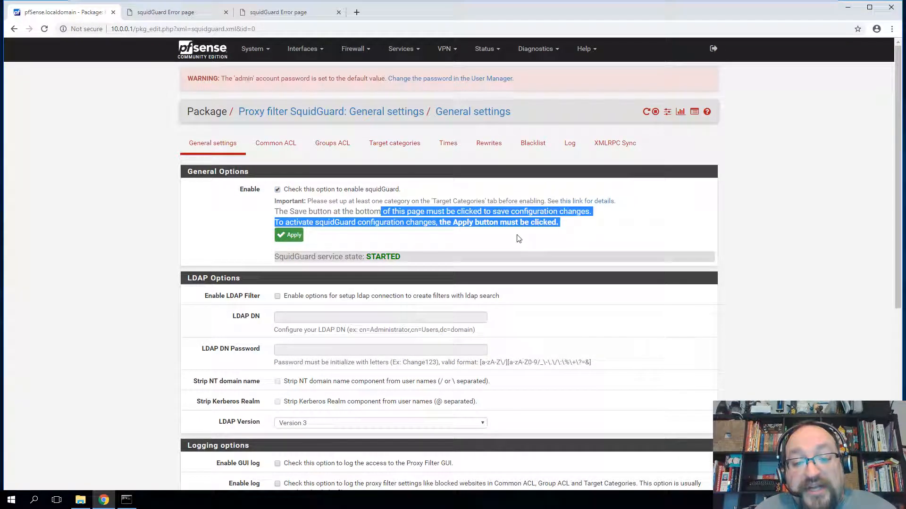
left_click(528, 238)
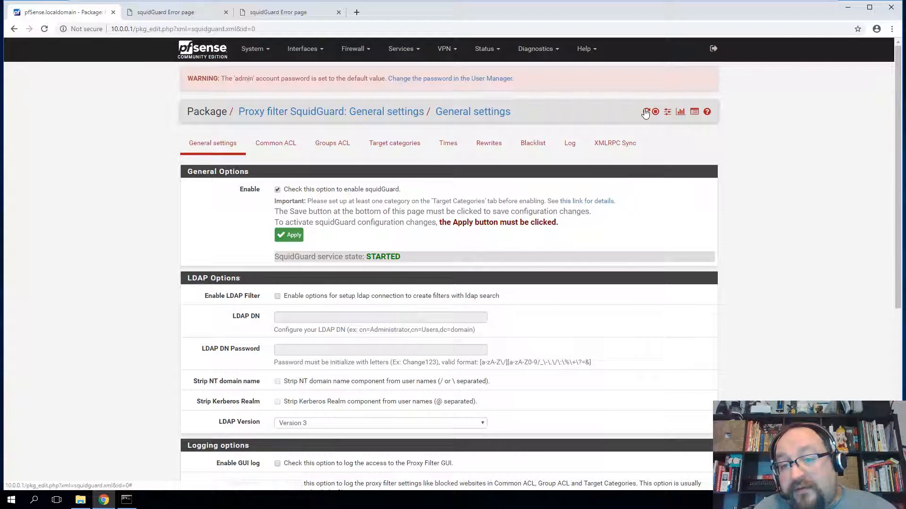
left_click(292, 236)
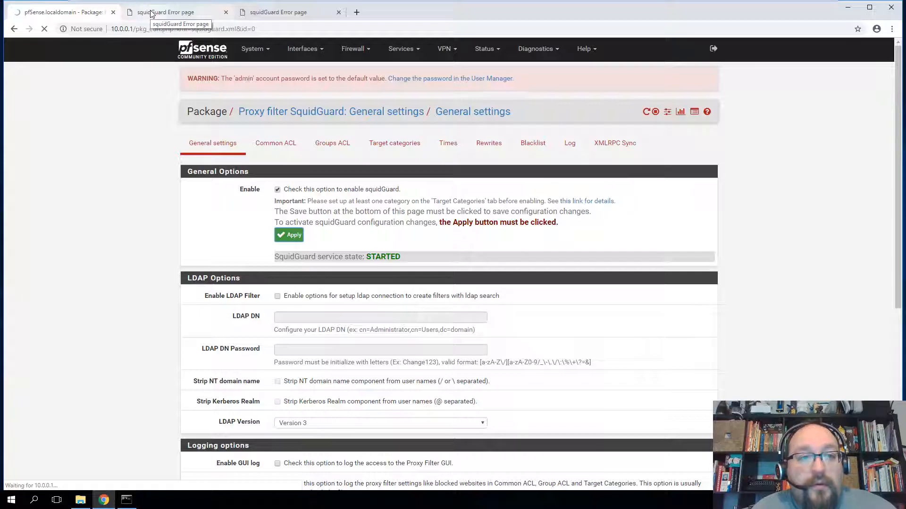
scroll(219, 297, "down", 6)
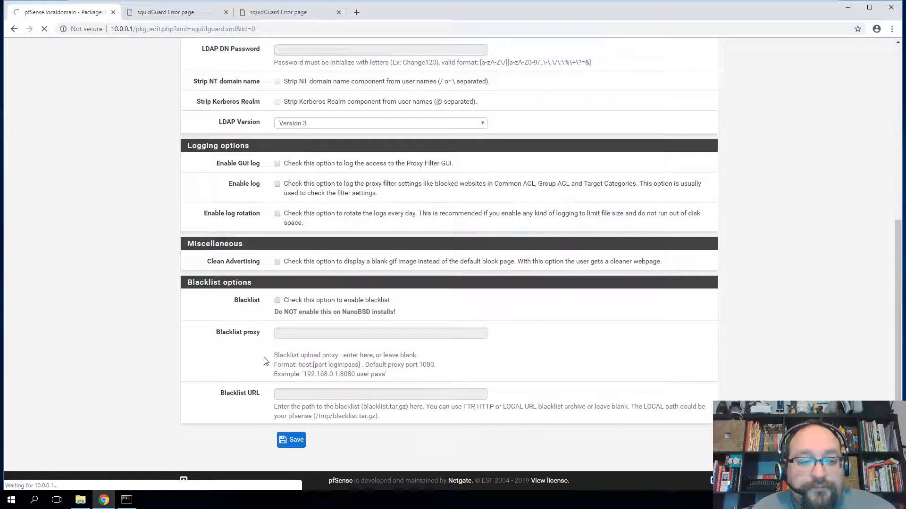
scroll(260, 361, "up", 6)
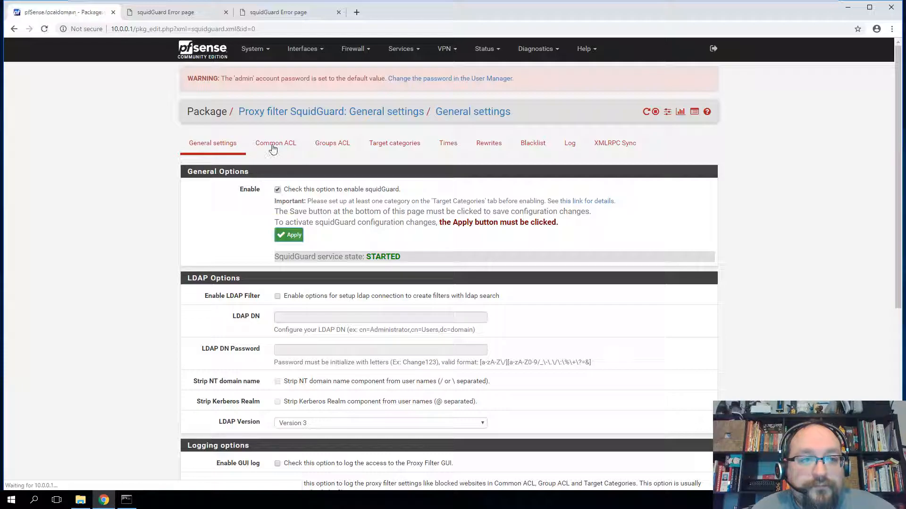
- Review the Redirect mode options on the SquidGuard Common ACL page, leaving them unchanged
left_click(287, 150)
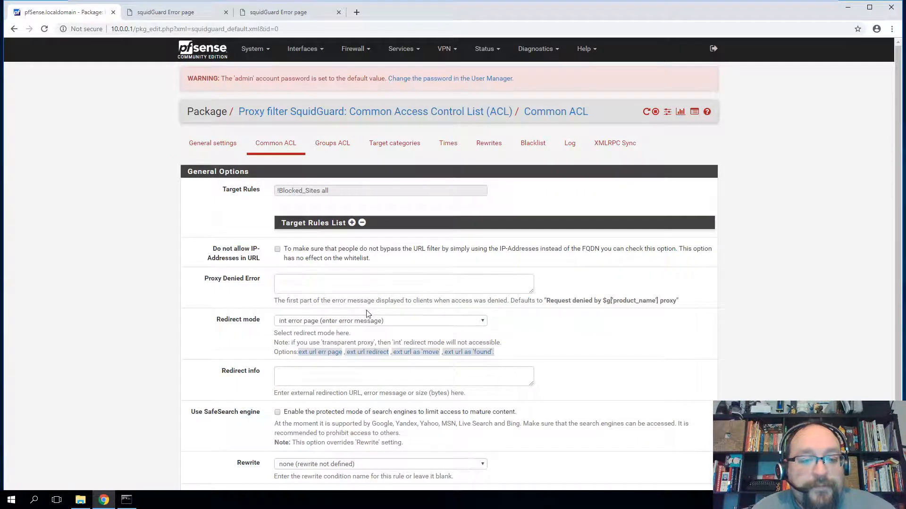
scroll(283, 293, "down", 1)
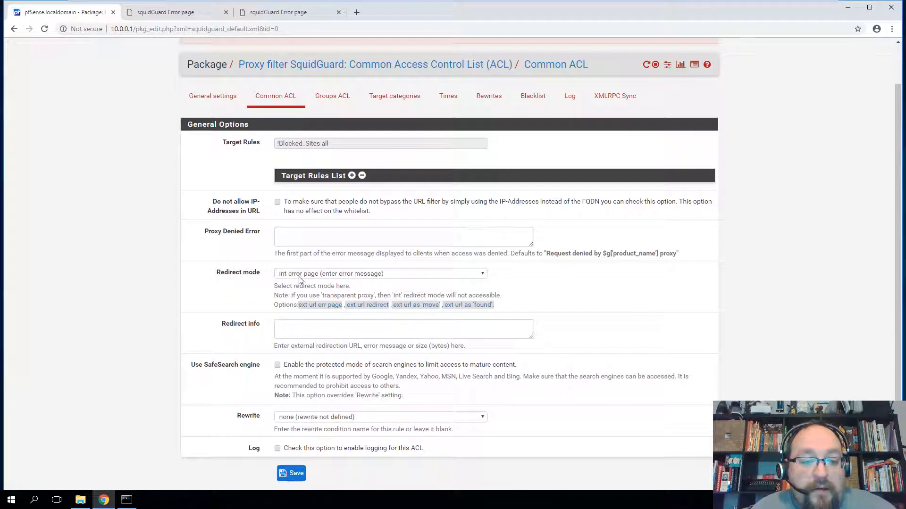
left_click(299, 276)
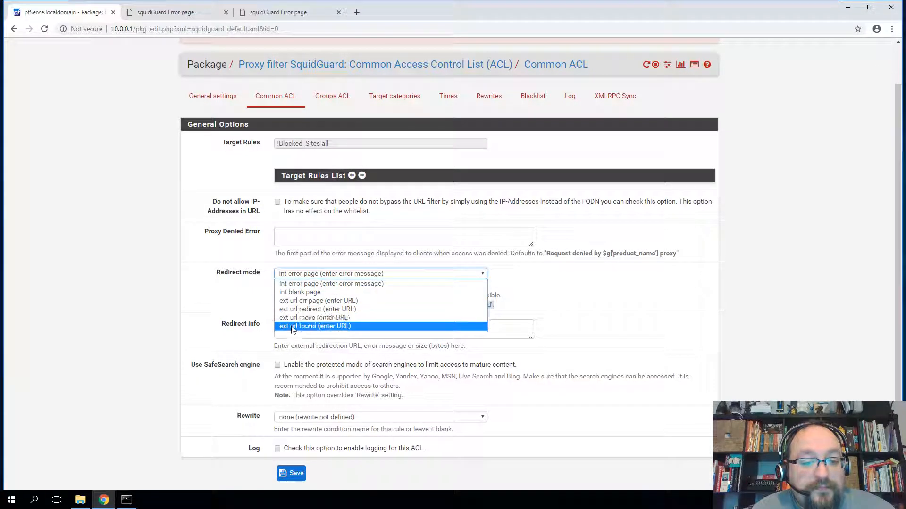
left_click(244, 304)
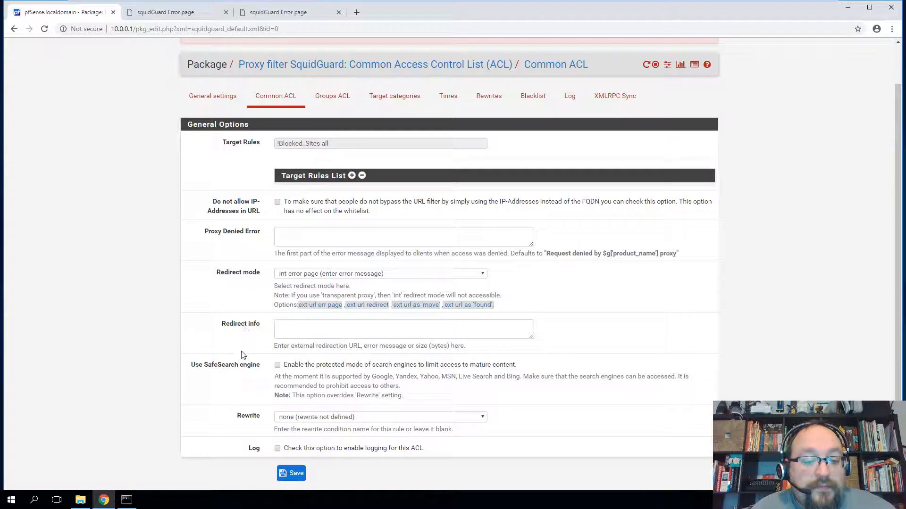
scroll(238, 372, "up", 2)
- Reload hccs.edu to confirm the Houston Community College site now loads
left_click(187, 13)
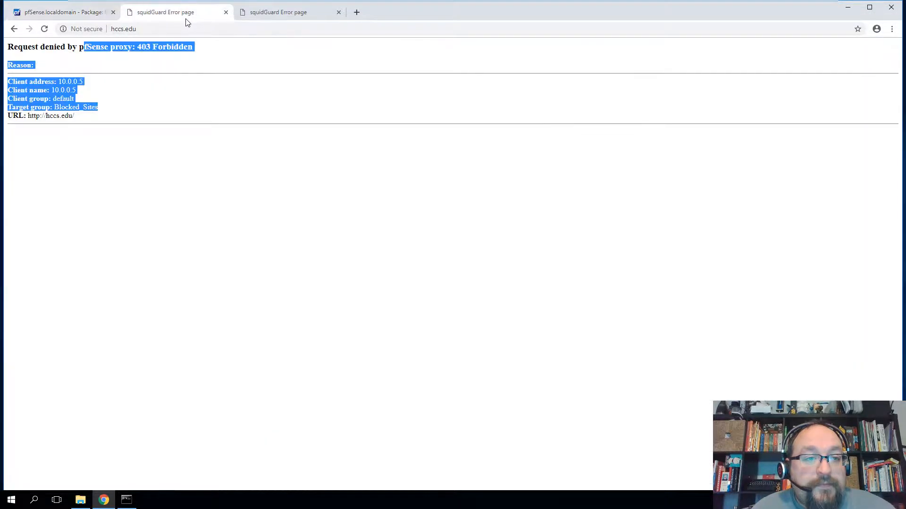
left_click(201, 29)
key("Return")
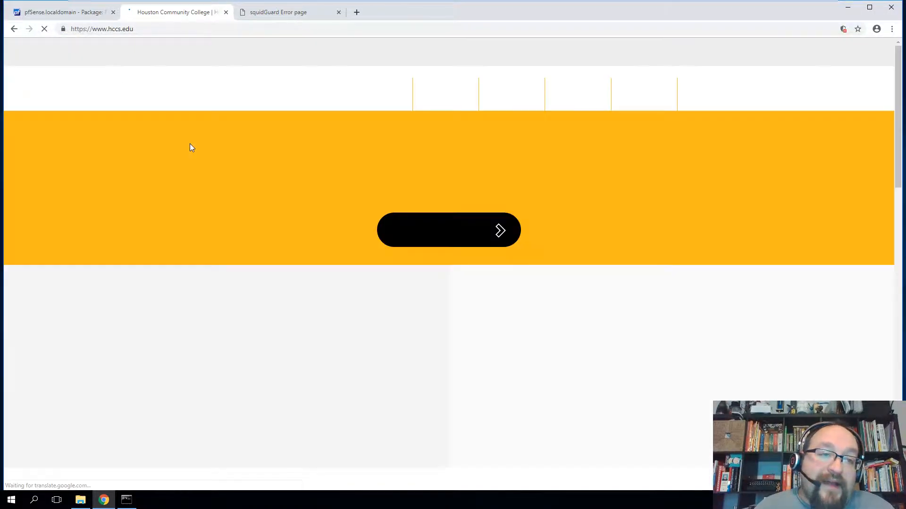
left_click(75, 13)
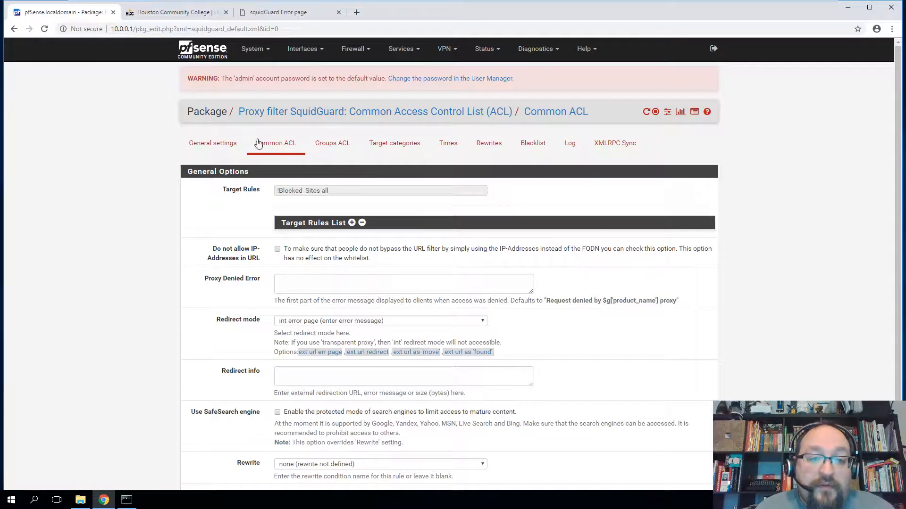
- Apply the SquidGuard changes on General settings and read the note about setting up Target Categories
left_click(228, 145)
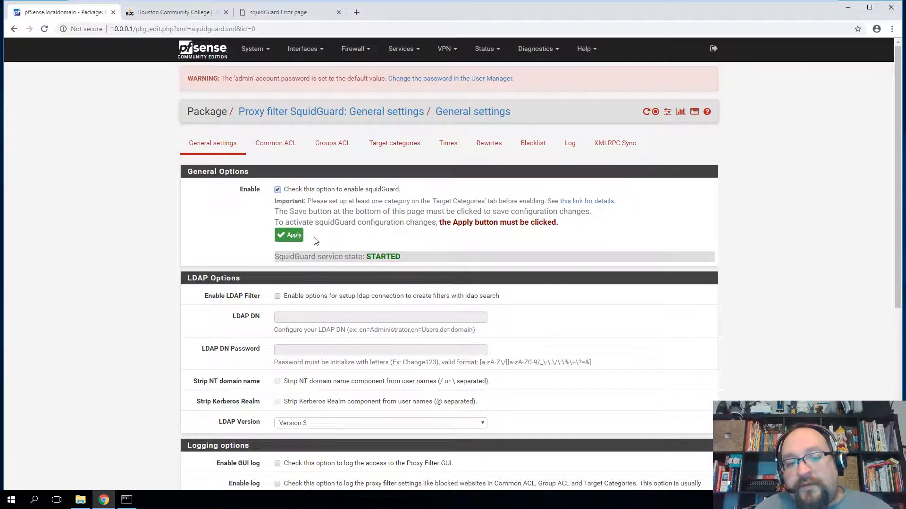
left_click(287, 235)
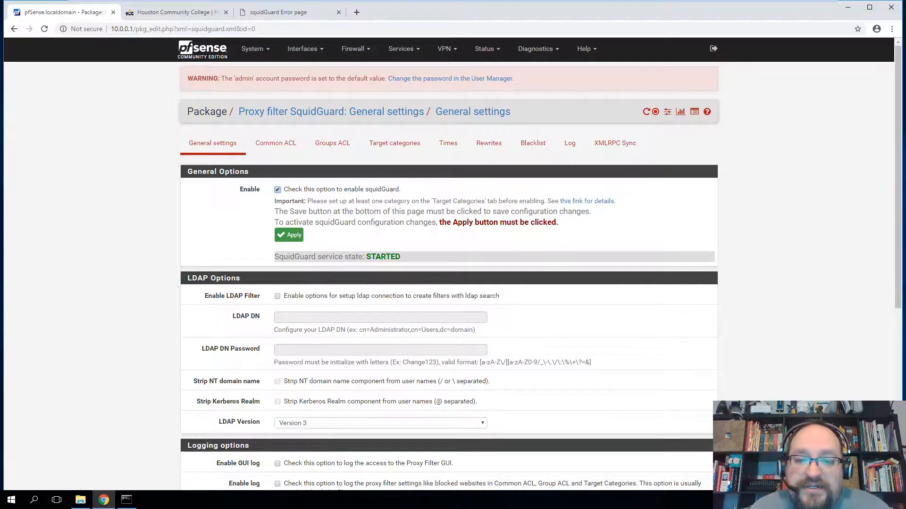
left_click(295, 235)
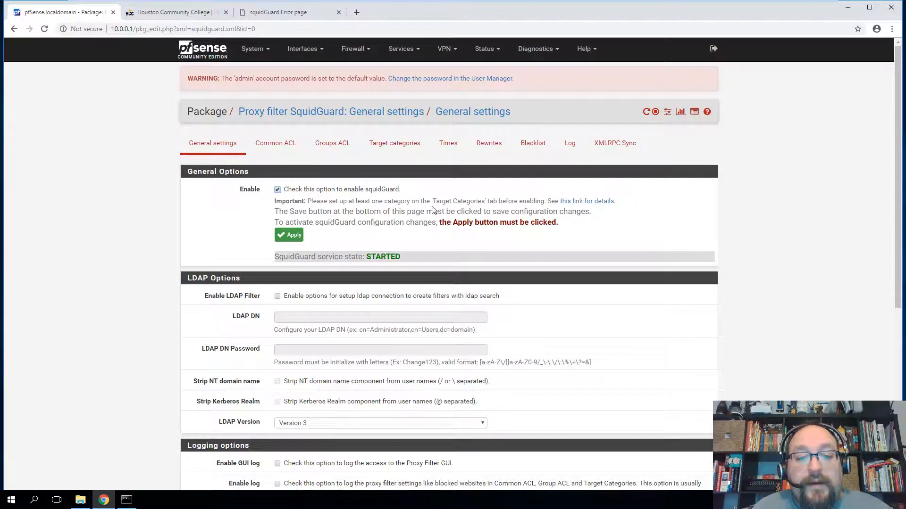
left_click_drag(430, 201, 470, 201)
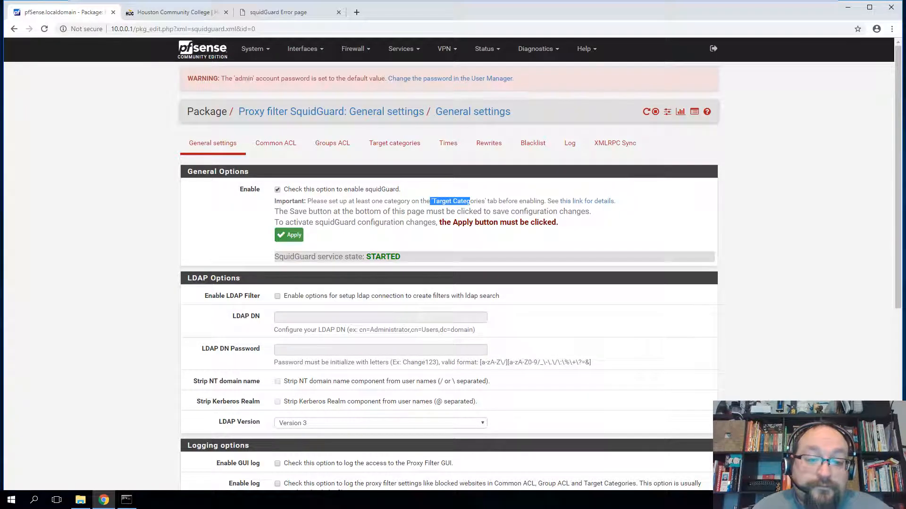
left_click_drag(336, 201, 435, 203)
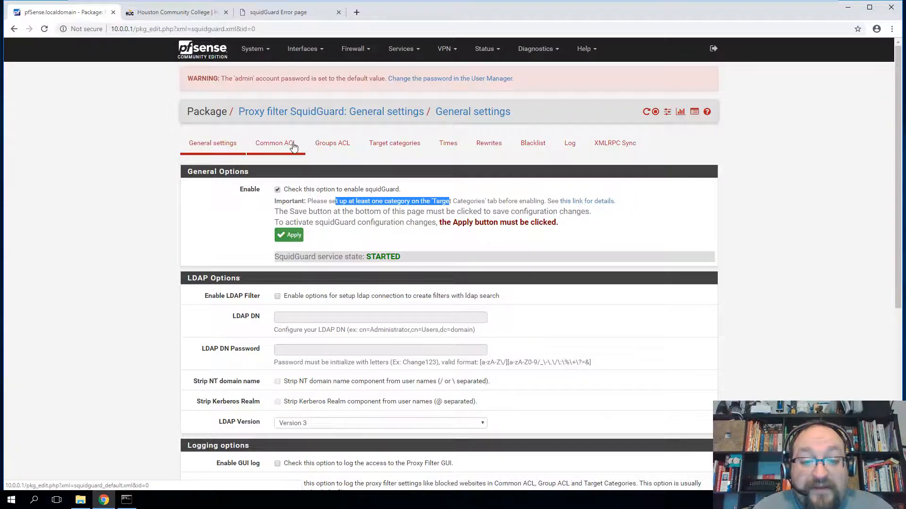
- Check Target categories and the Common ACL Target Rules List, then view General settings' Blacklist options
left_click(411, 145)
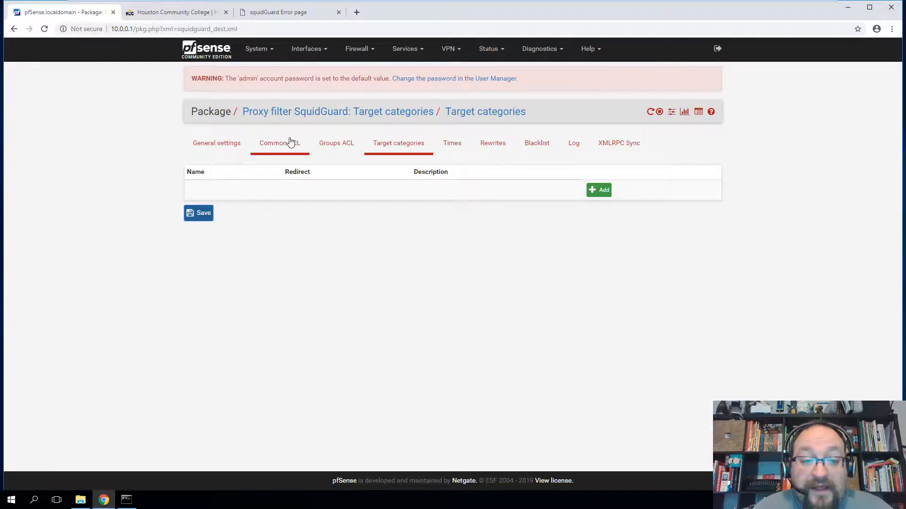
left_click(288, 142)
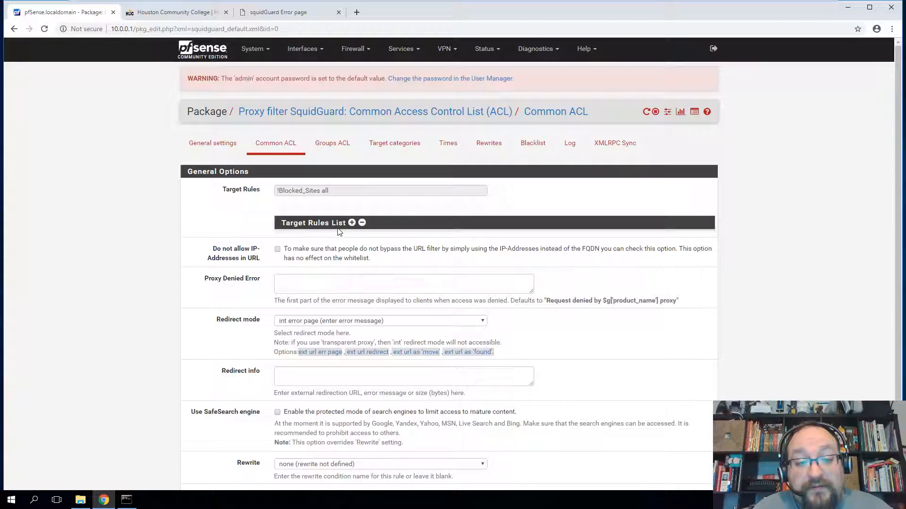
left_click(351, 223)
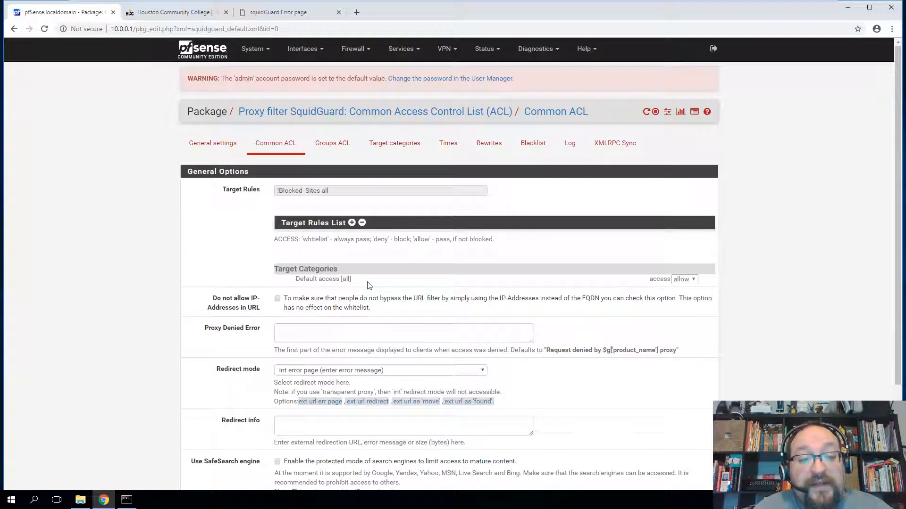
left_click(213, 142)
scroll(212, 148, "down", 6)
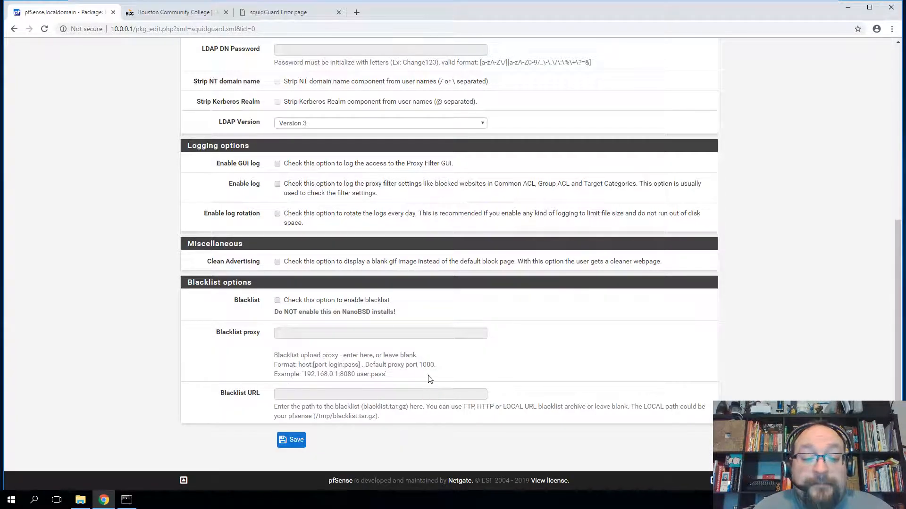
- In the 403 page's tab, search Google for 'squidguard blacklist' and open the SquidGuard blacklists result
left_click(277, 10)
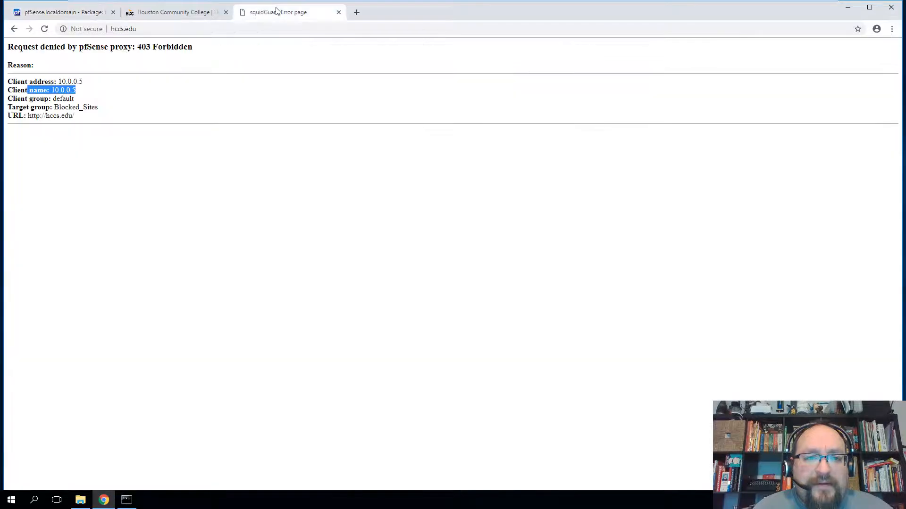
left_click(123, 29)
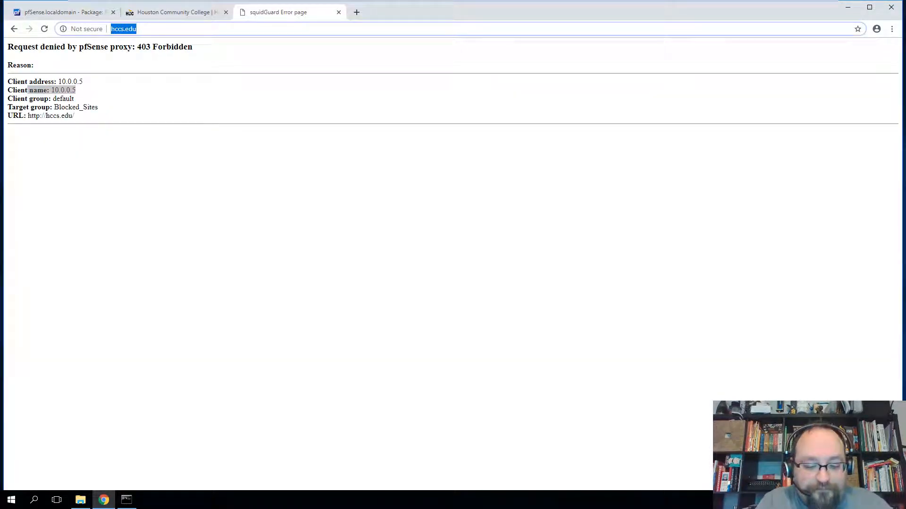
type("squi")
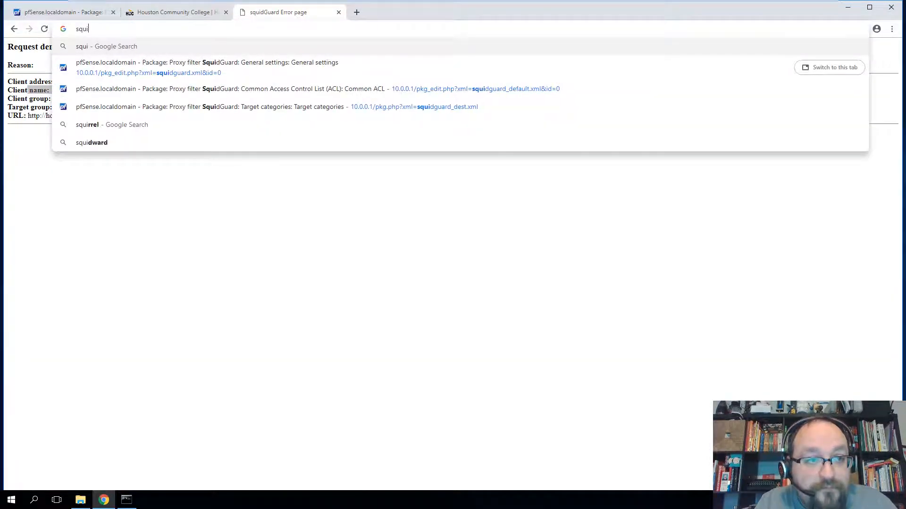
type("dguard pro")
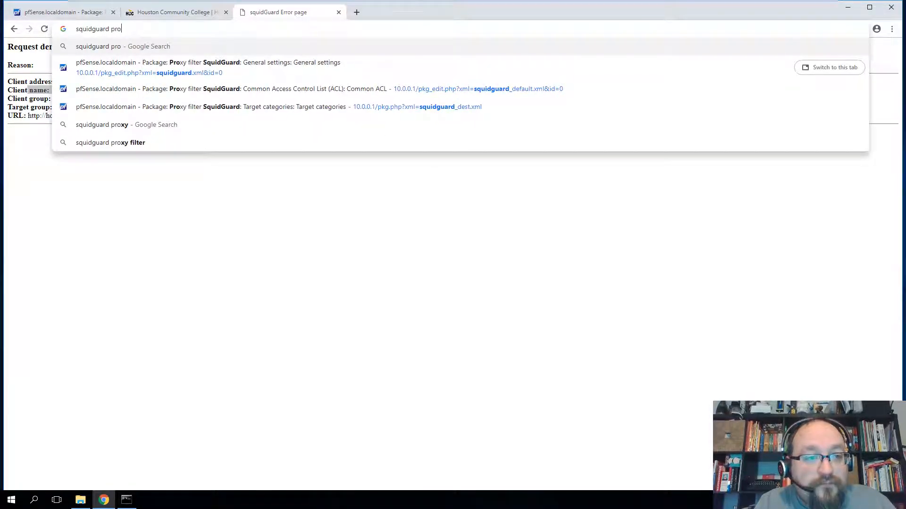
key("BackSpace")
key("BackSpace")
key("BackSpace")
type("blacklist")
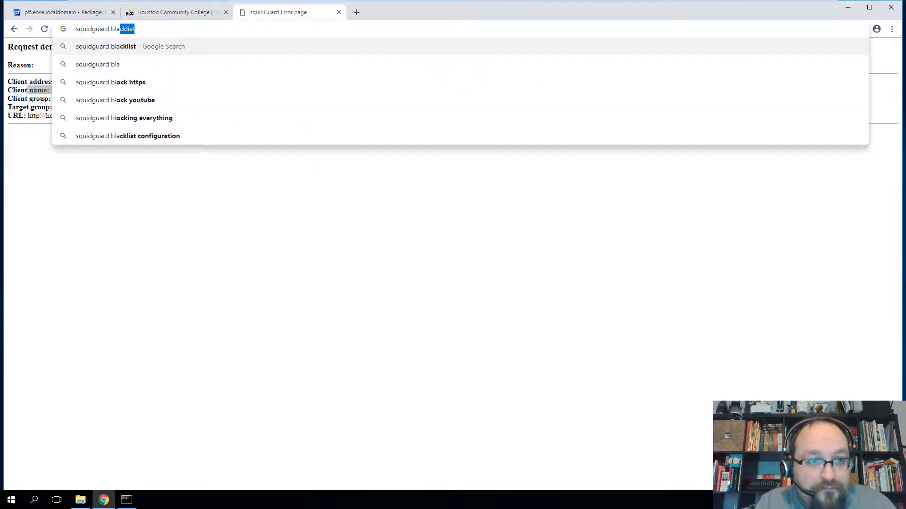
key("Return")
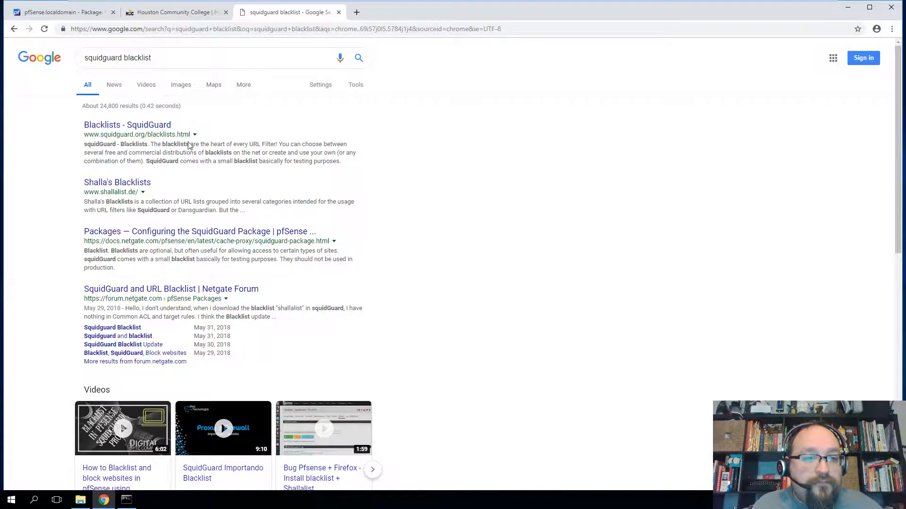
left_click(250, 134)
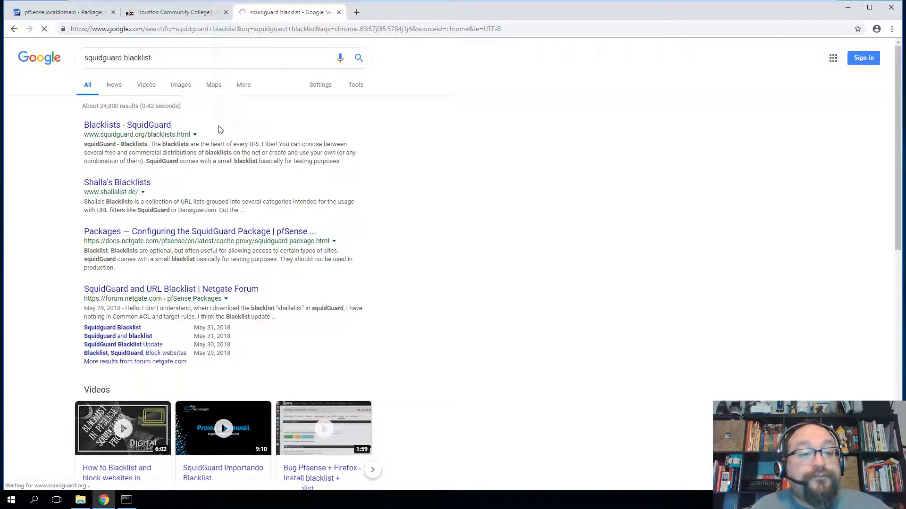
left_click(59, 12)
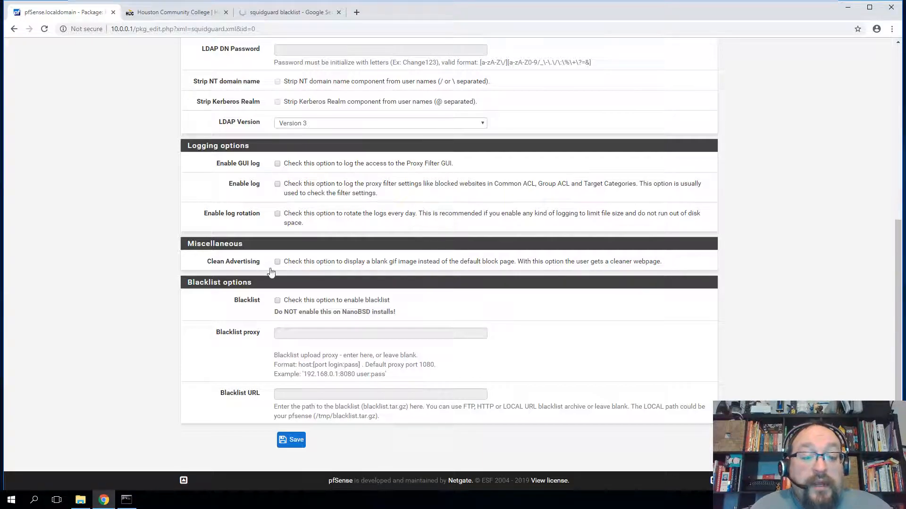
scroll(250, 252, "up", 6)
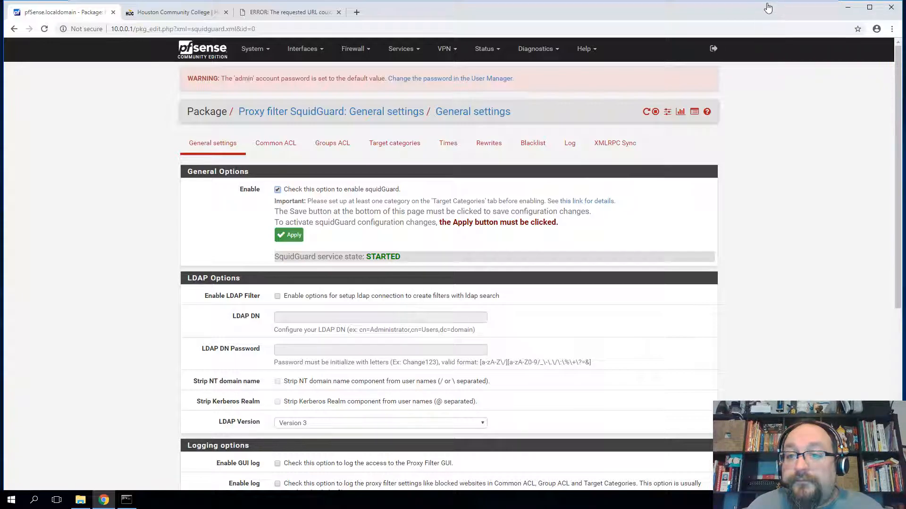
- Minimize VMware and open FIREWALLS lab 4.pptx from the desktop in PowerPoint
mouse_move(766, 4)
left_click(799, 8)
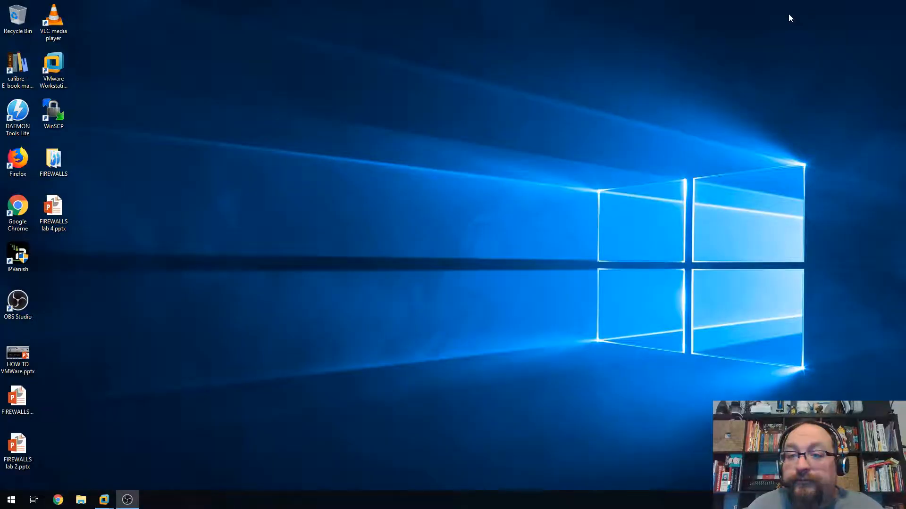
left_click(18, 399)
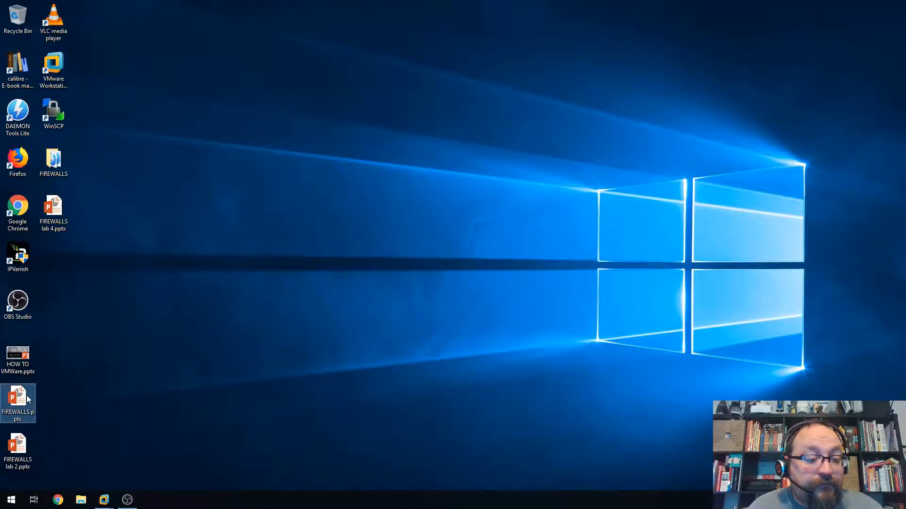
double_click(53, 228)
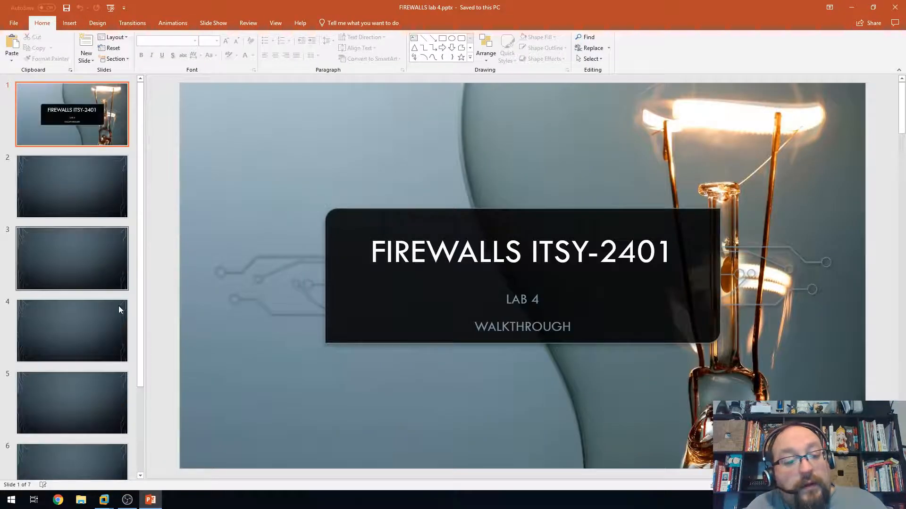
- Show slide 5, Lab Action 1, and read its instruction to blacklist HCCS.EDU
scroll(86, 375, "down", 5)
left_click(72, 367)
left_click(80, 304)
left_click_drag(451, 244, 661, 249)
left_click(399, 263)
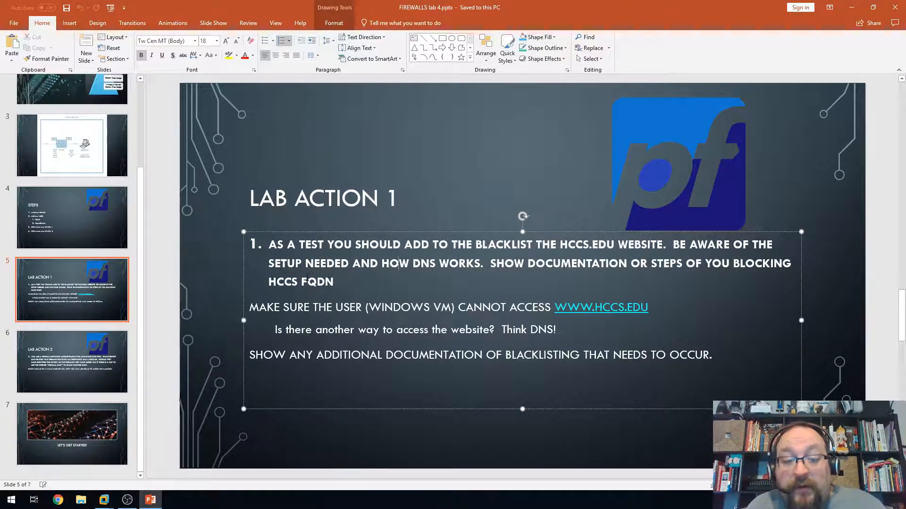
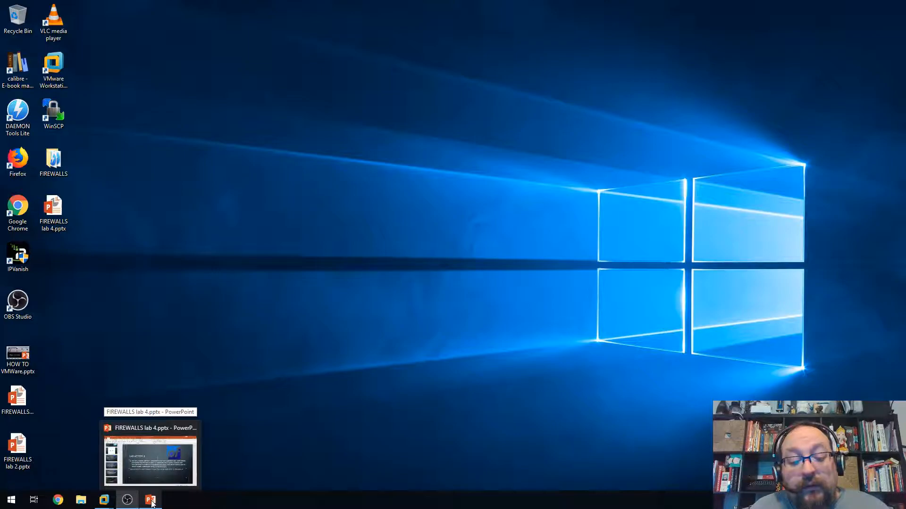
- Show the VMware Workstation window previews from the taskbar
left_click(104, 500)
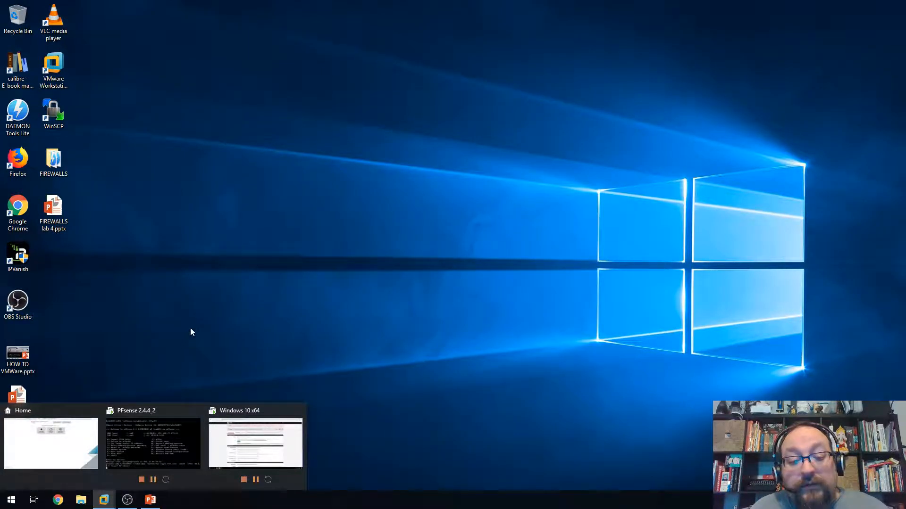
- Open the PFsense VM, leave full screen, and switch to the Windows 10 x64 machine
left_click(163, 425)
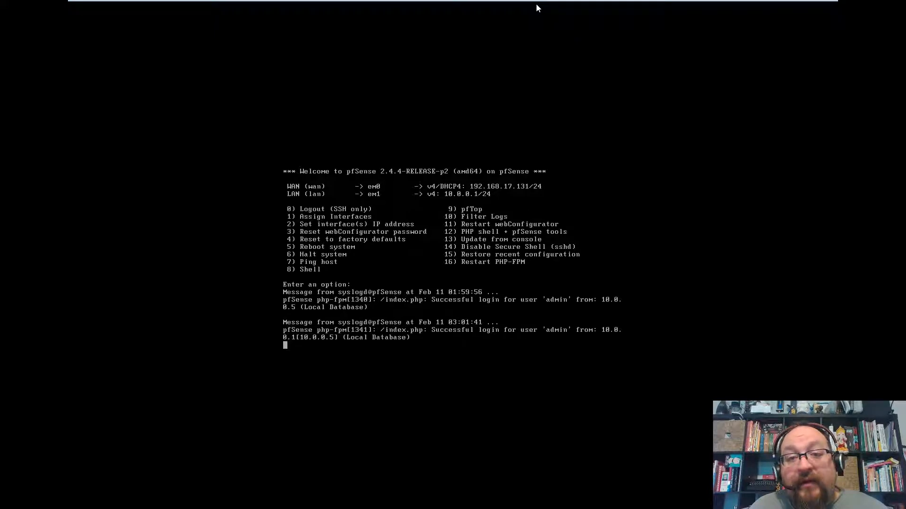
mouse_move(536, 3)
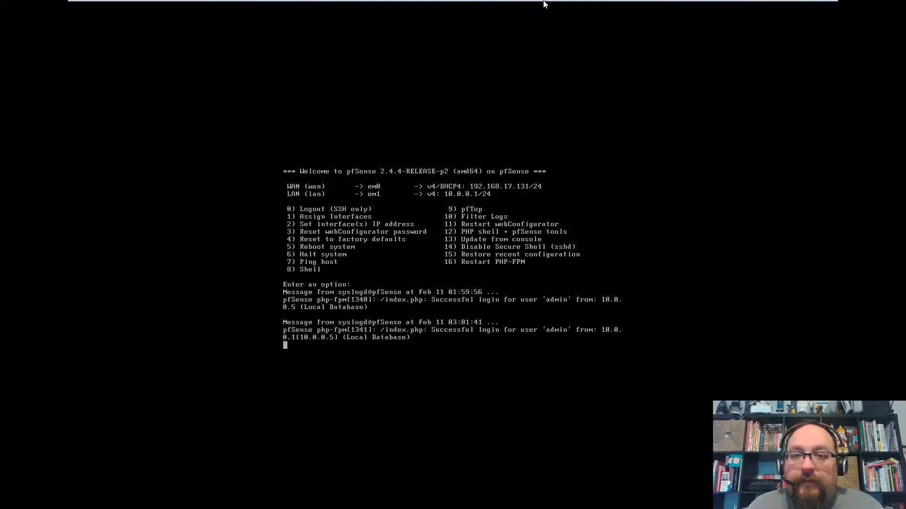
key("ctrl+alt+Return")
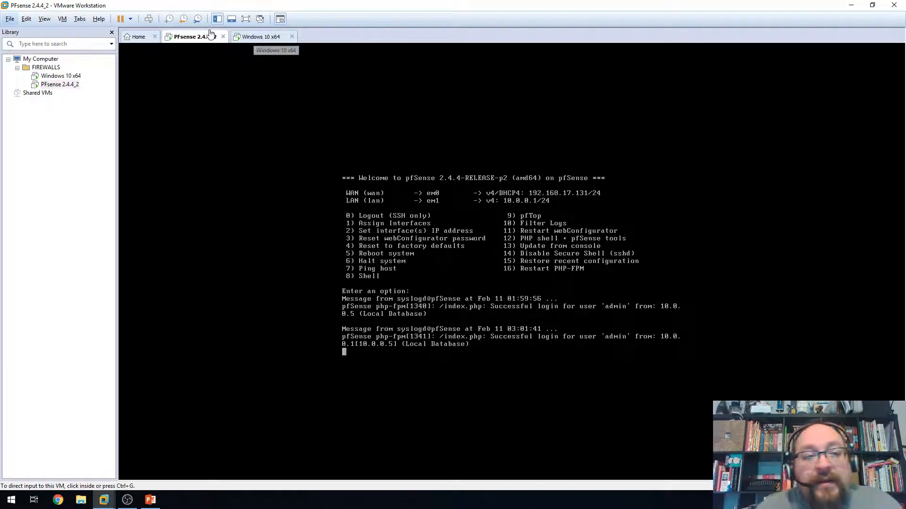
left_click(130, 19)
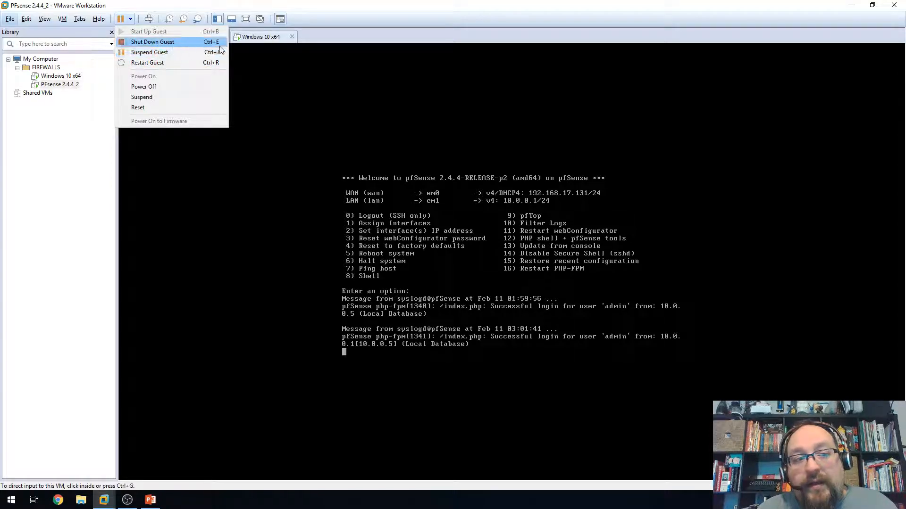
left_click(255, 37)
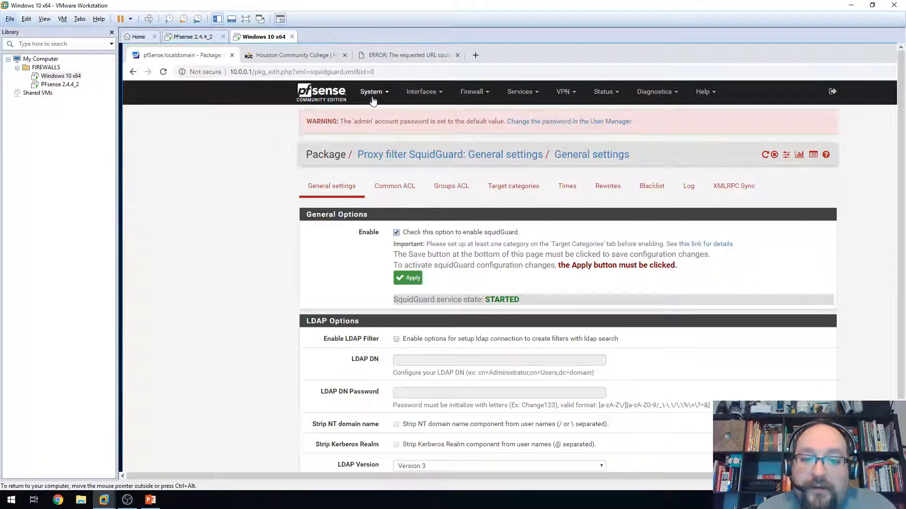
- In pfSense Package Manager, search available packages for 'vm'
left_click(372, 92)
left_click(383, 185)
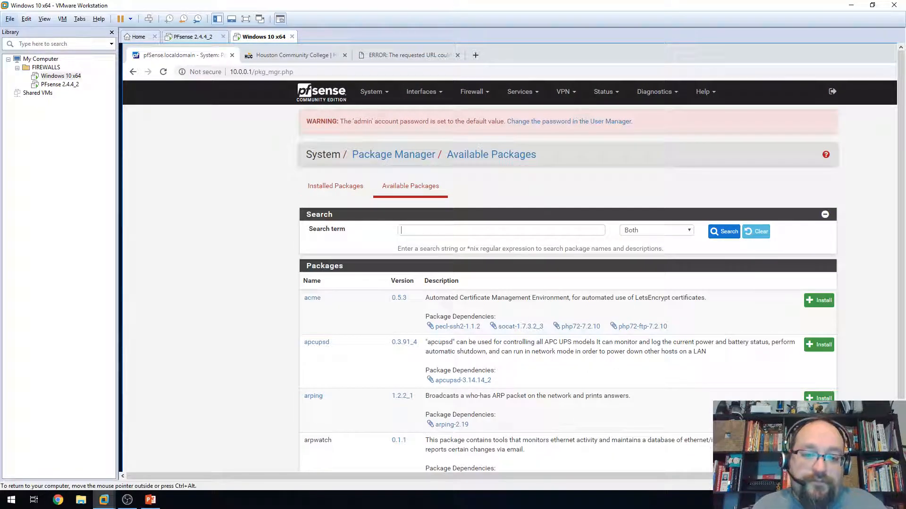
left_click(501, 231)
type("vm")
key("Return")
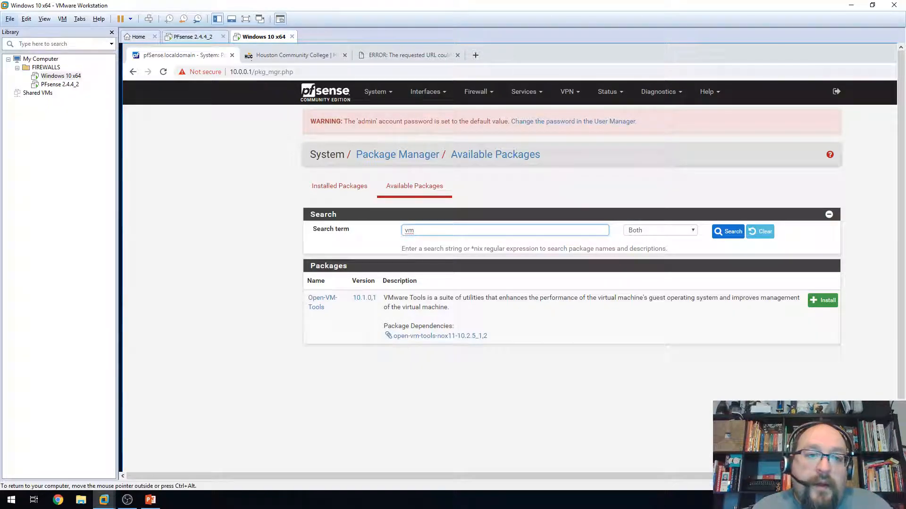
- Suspend and resume the PFsense VM, then dismiss the removable devices notice
left_click(199, 38)
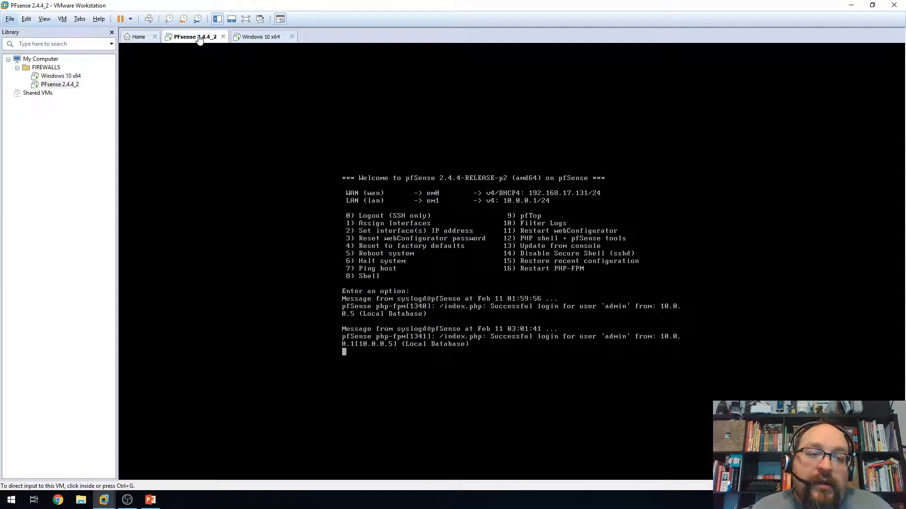
left_click(126, 18)
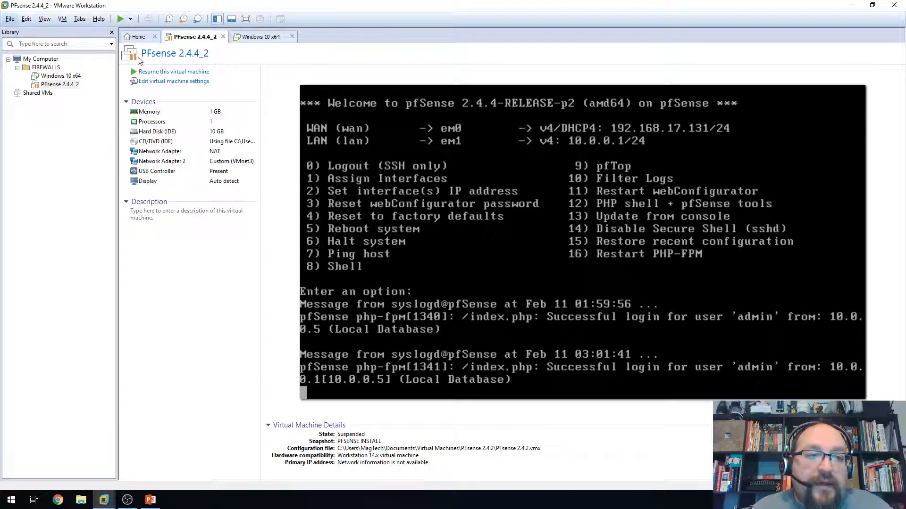
left_click(146, 72)
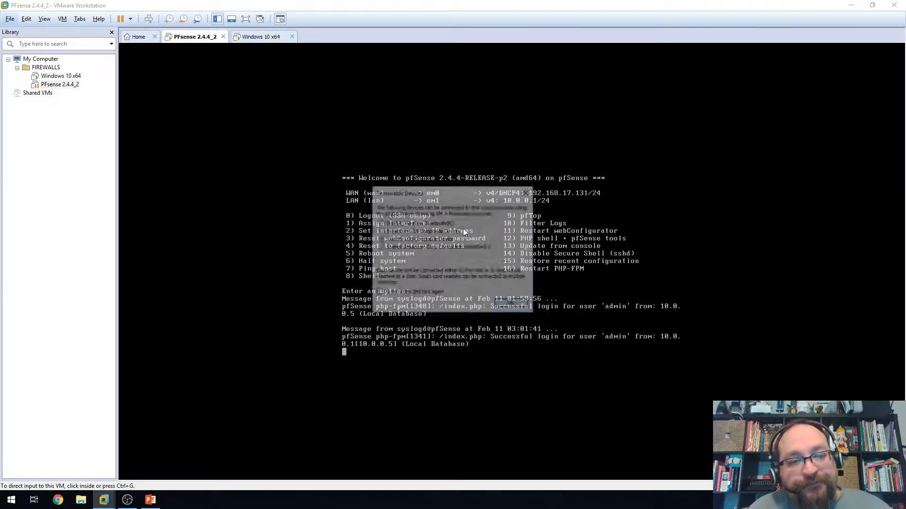
left_click(513, 306)
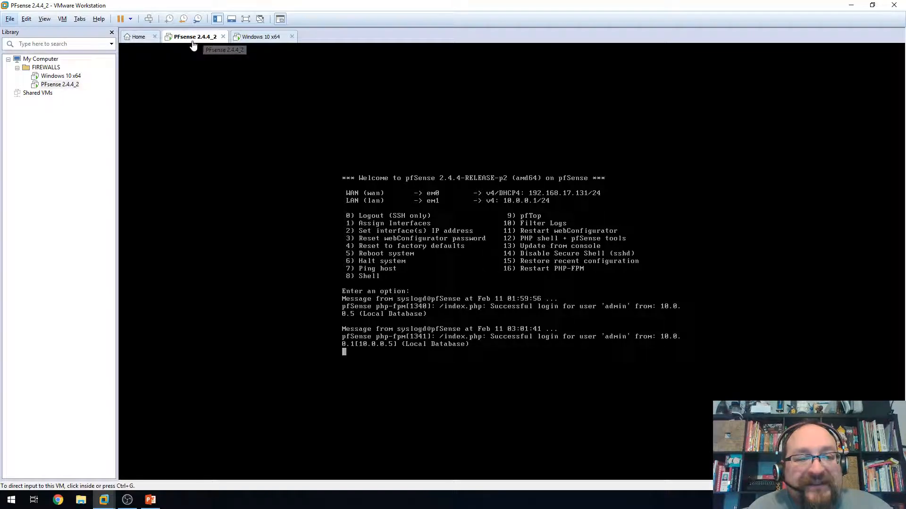
left_click(169, 19)
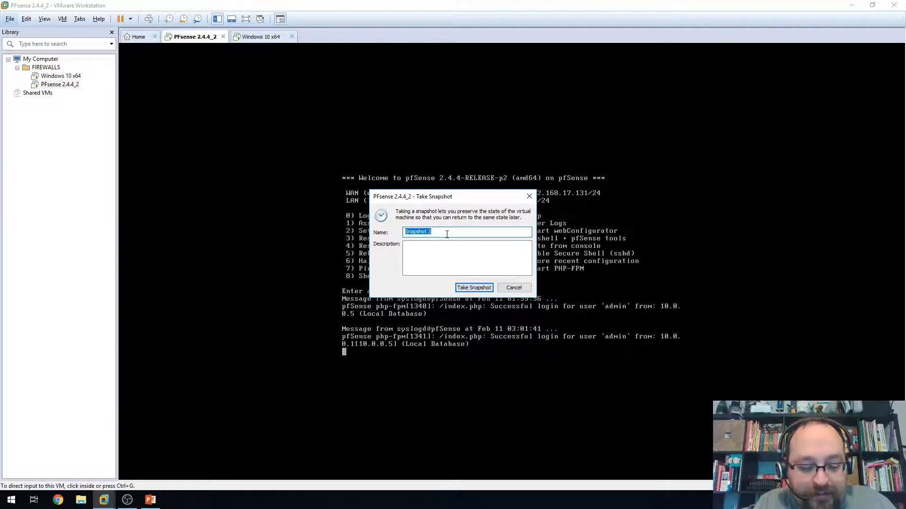
- Name the pfSense snapshot 'After SQUID LAB' and save it
type("After ")
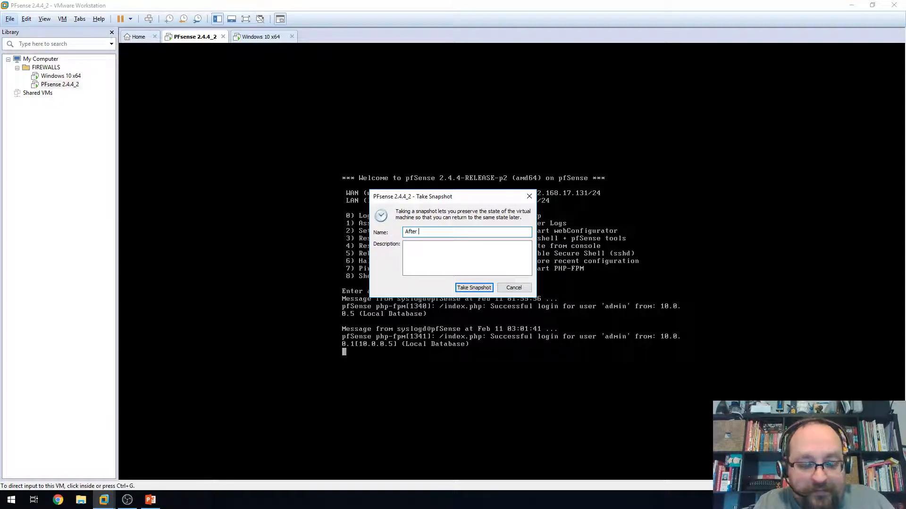
type("QUI")
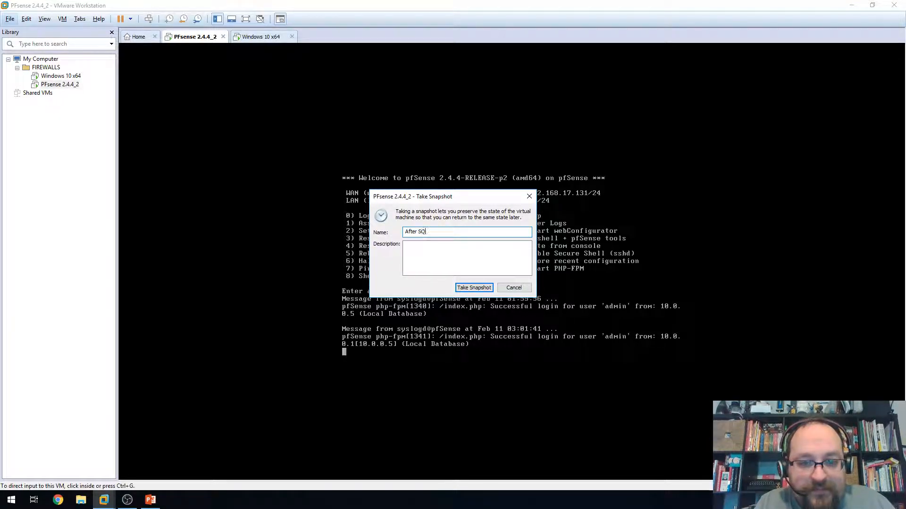
key("BackSpace")
key("BackSpace")
type("UID LAB")
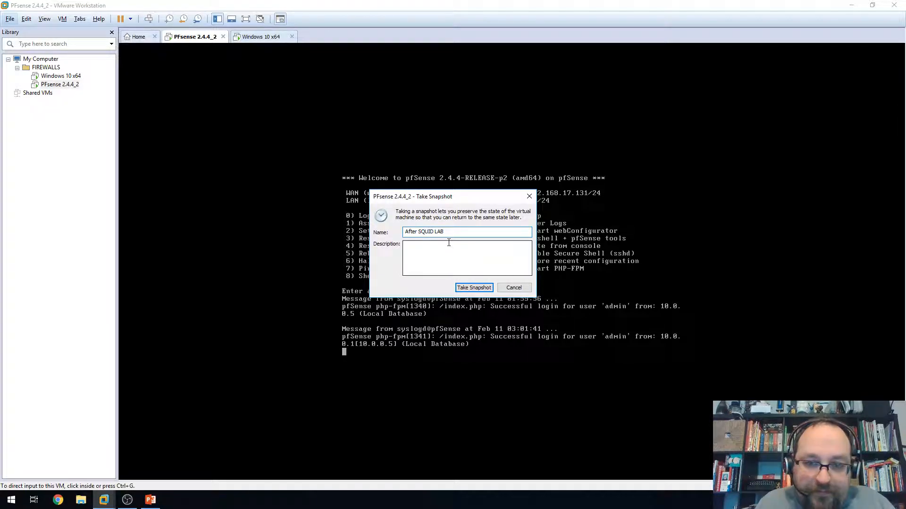
key("Return")
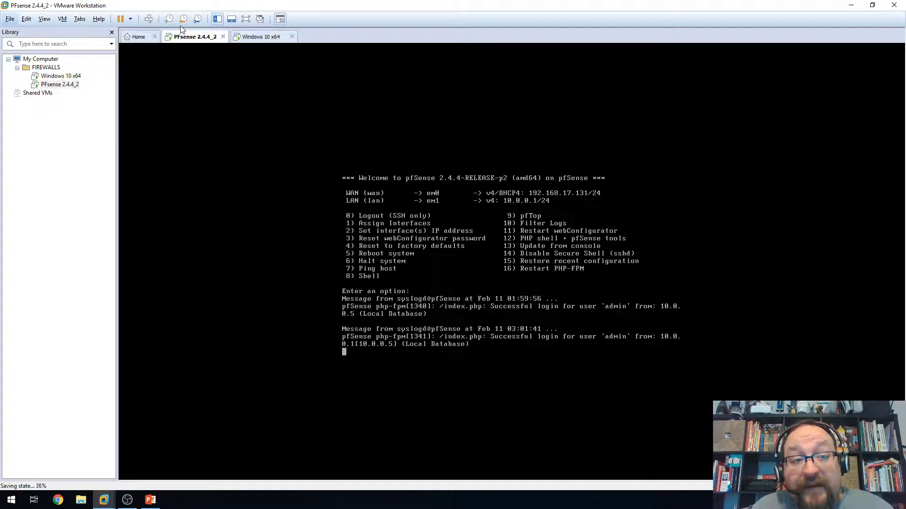
- Shut down the Windows 10 x64 guest with Power > Shut Down Guest and confirm
left_click(132, 19)
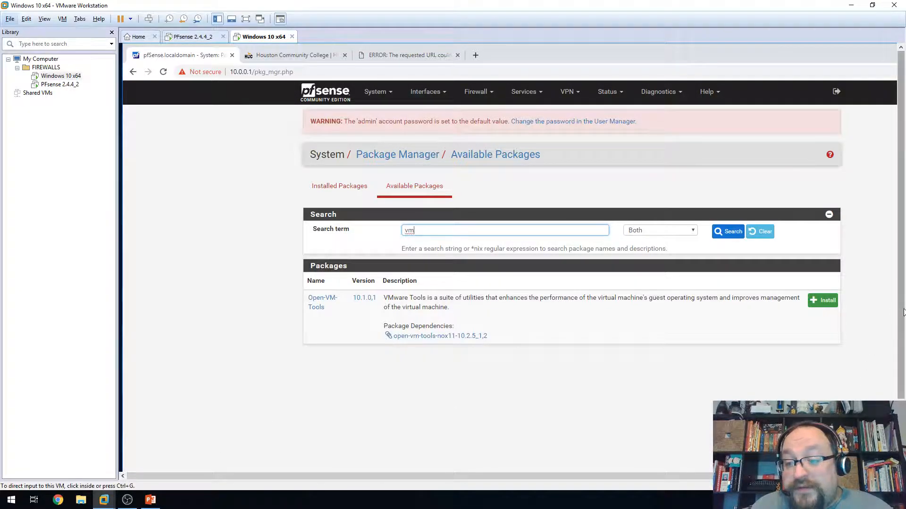
scroll(901, 365, "down", 3)
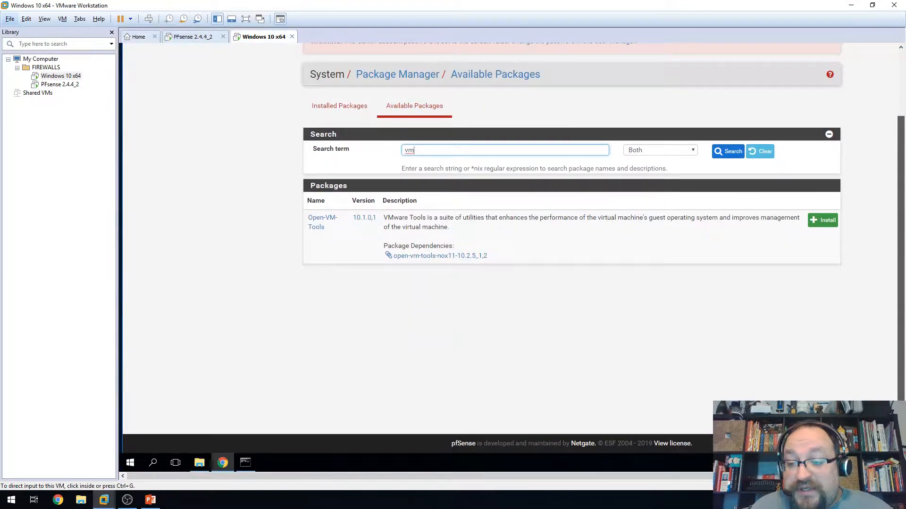
left_click(133, 463)
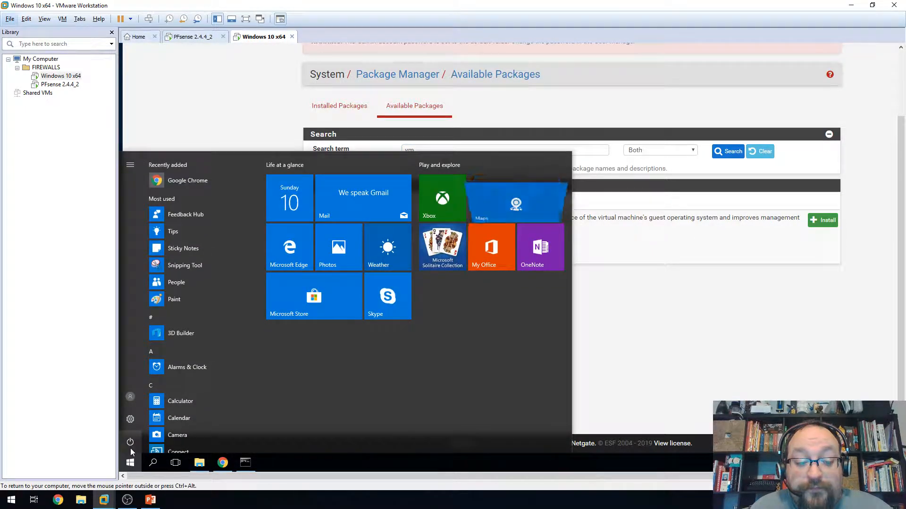
left_click(703, 368)
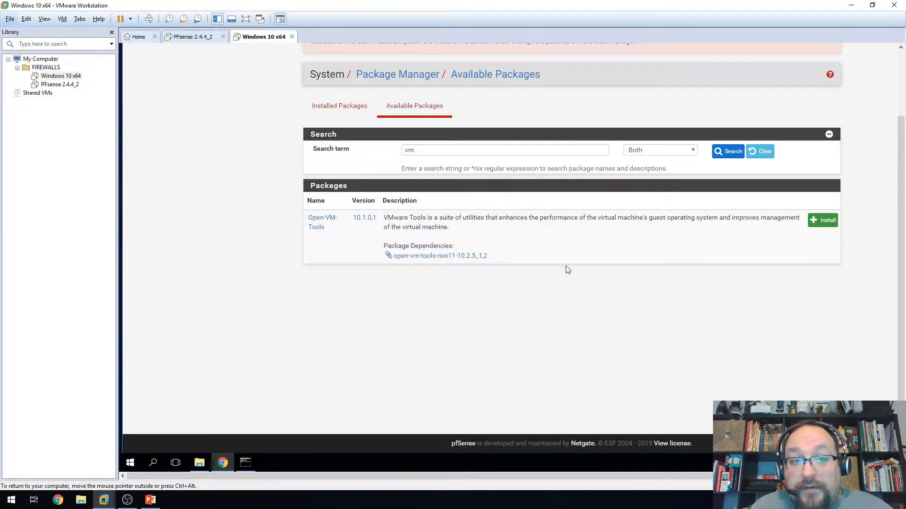
left_click(131, 19)
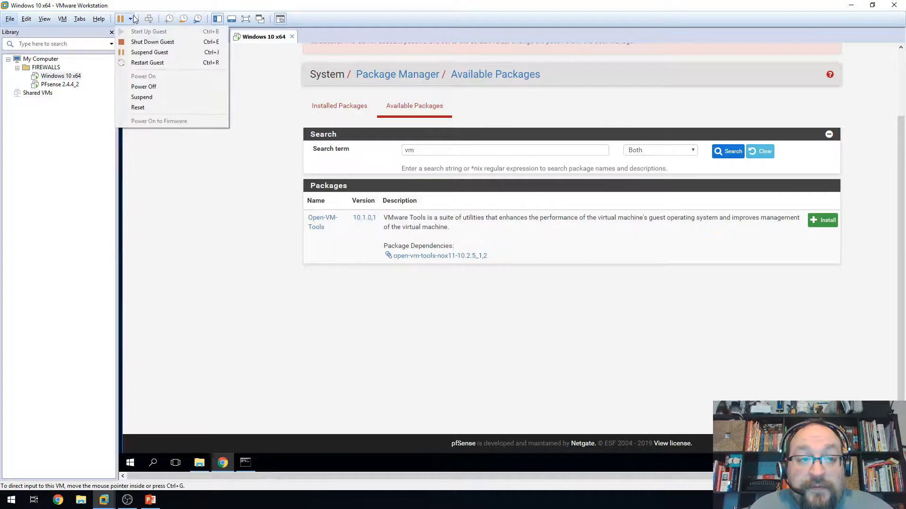
left_click(149, 42)
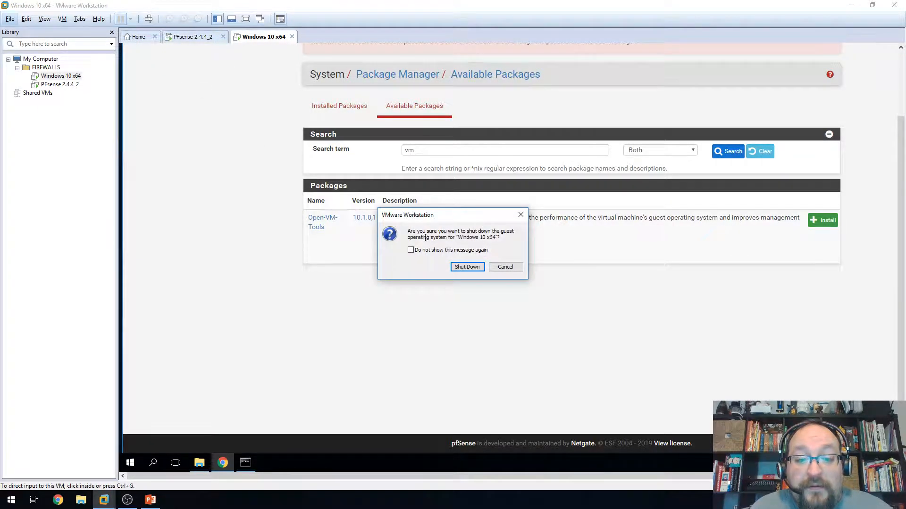
left_click(467, 267)
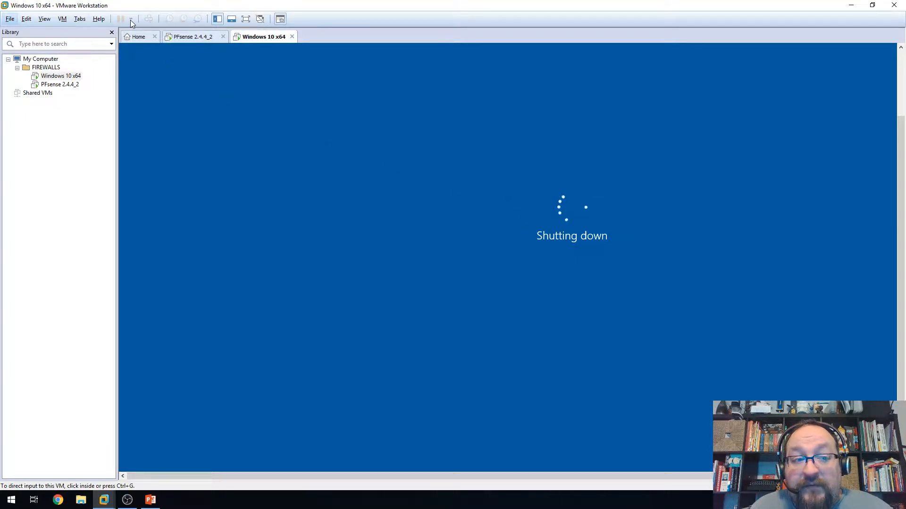
- Halt pfSense from its console with option 6 and 'y', then return to Windows 10 x64
left_click(197, 37)
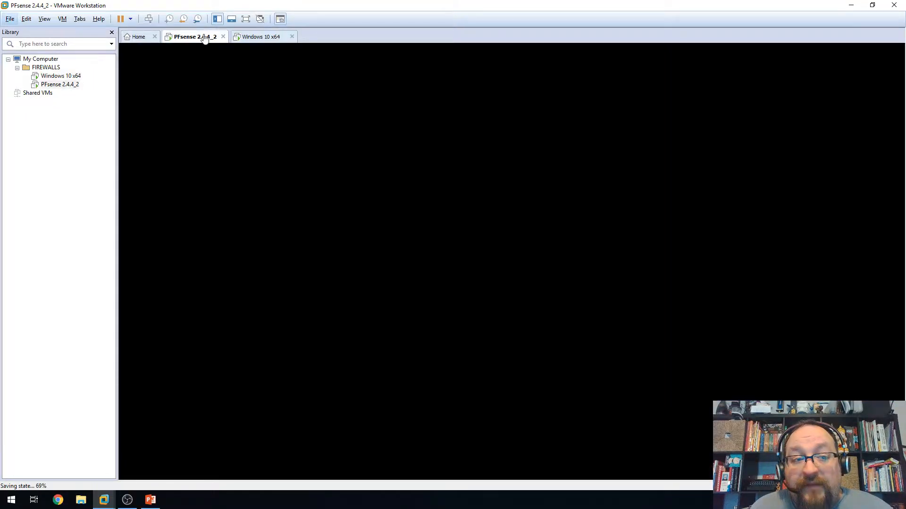
left_click(127, 19)
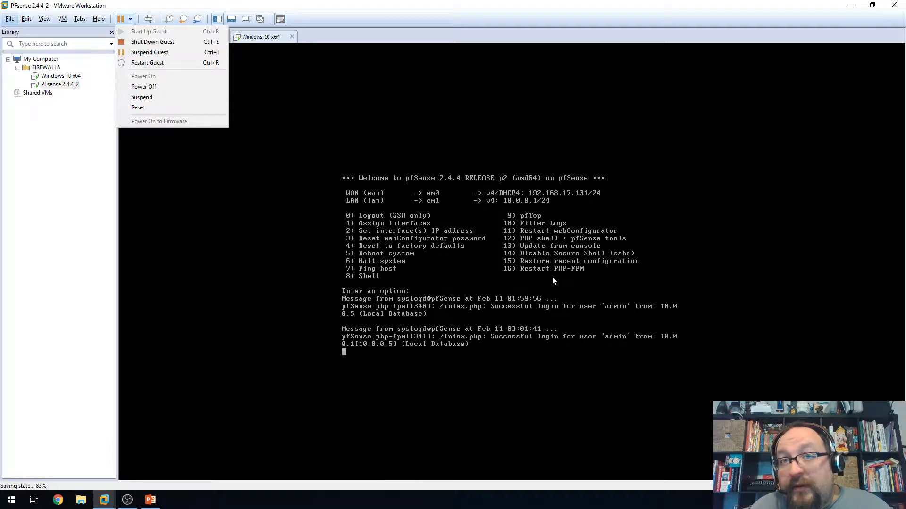
left_click(434, 269)
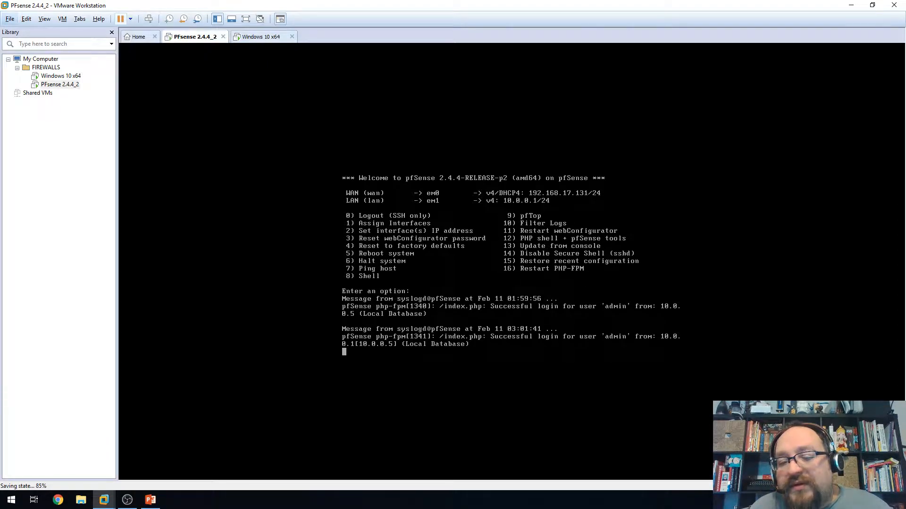
key("Return")
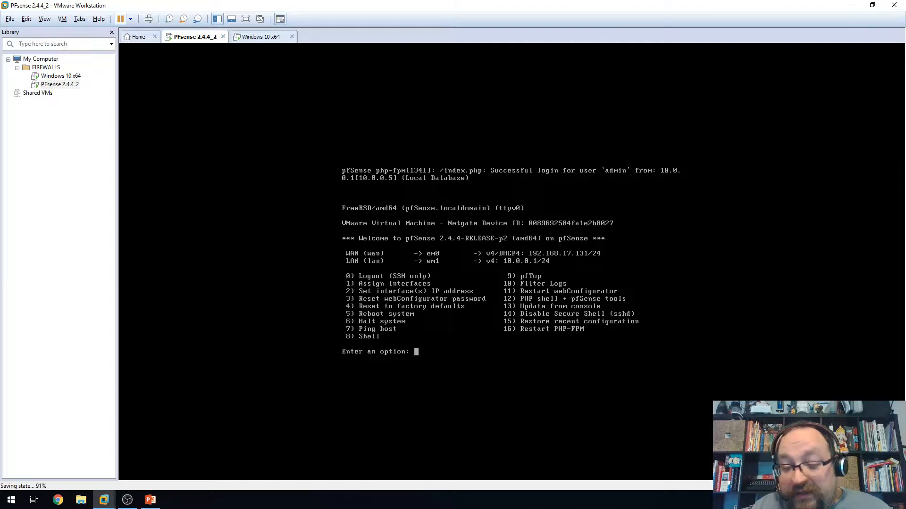
type("6")
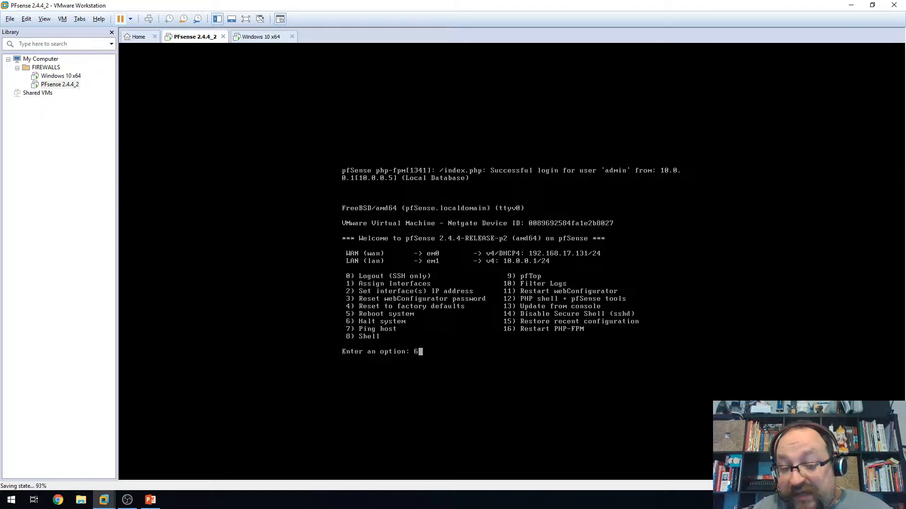
key("Return")
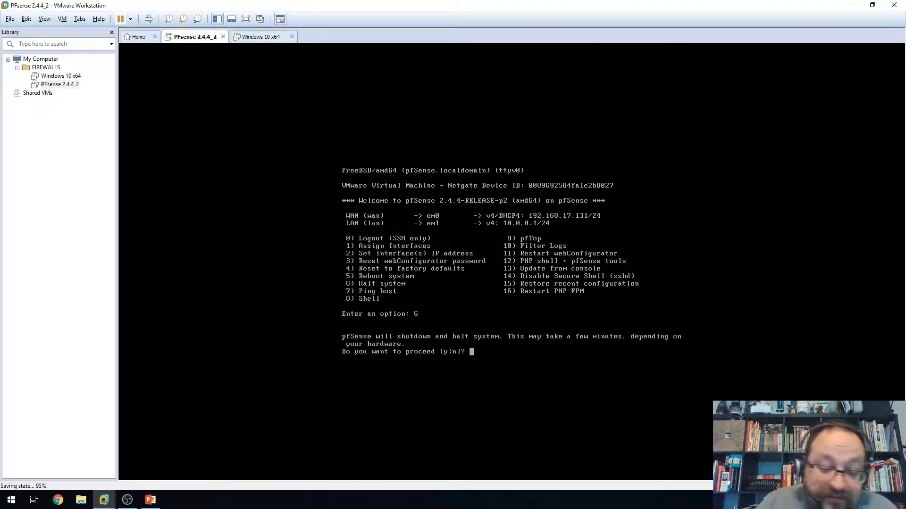
type("y")
key("Return")
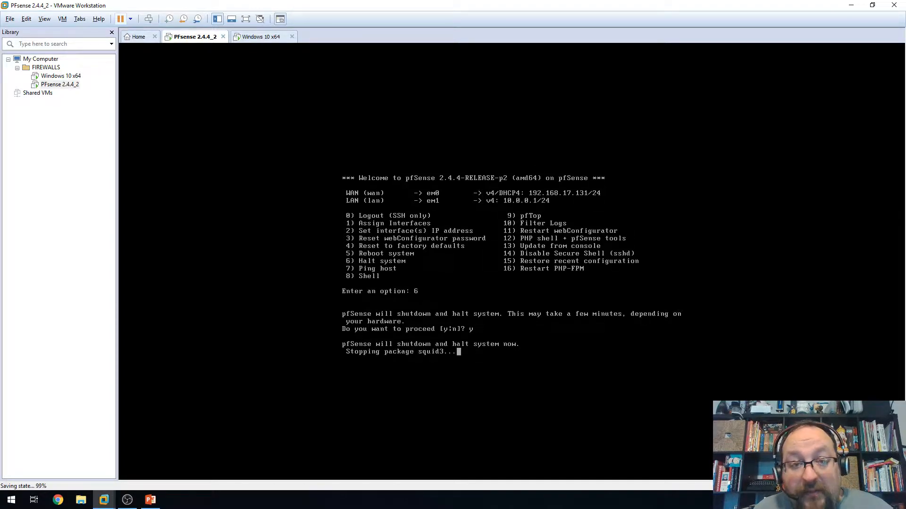
left_click(262, 37)
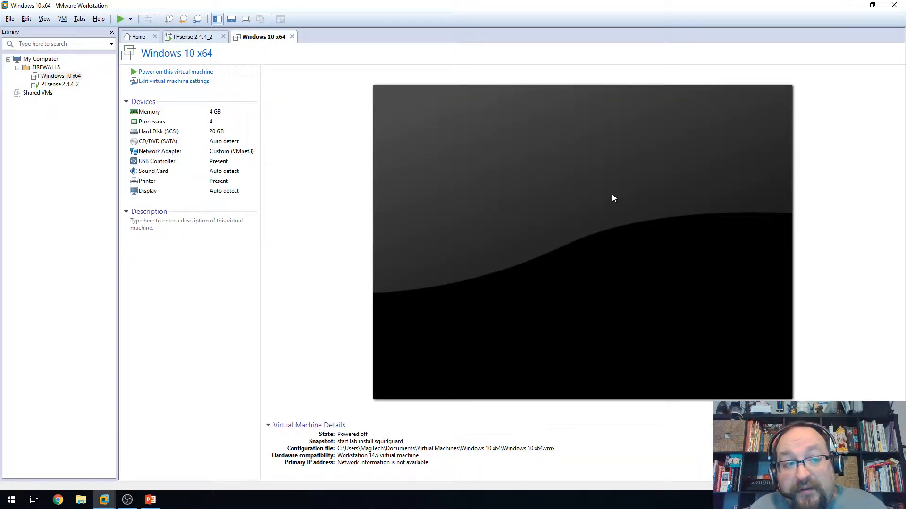
- Verify PFsense 2.4.4_2 is powered off, then exit VMware Workstation with File > Exit
left_click(130, 19)
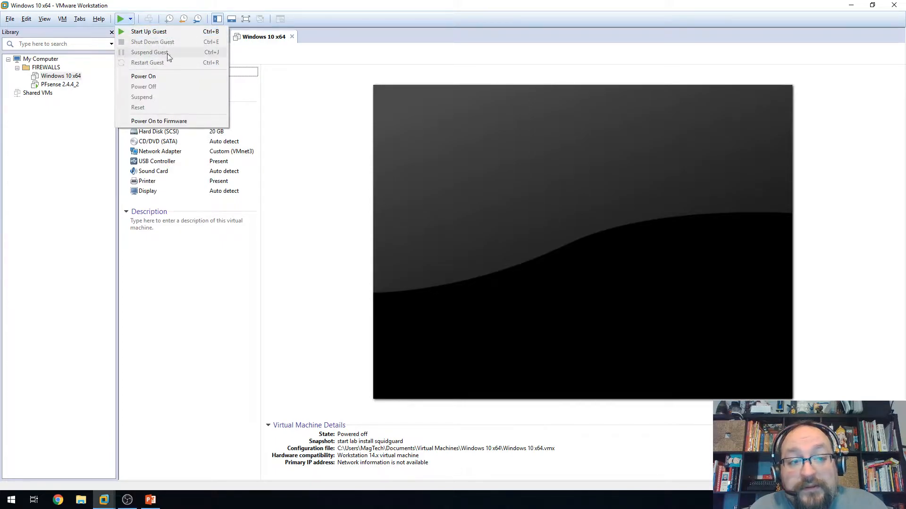
left_click(262, 44)
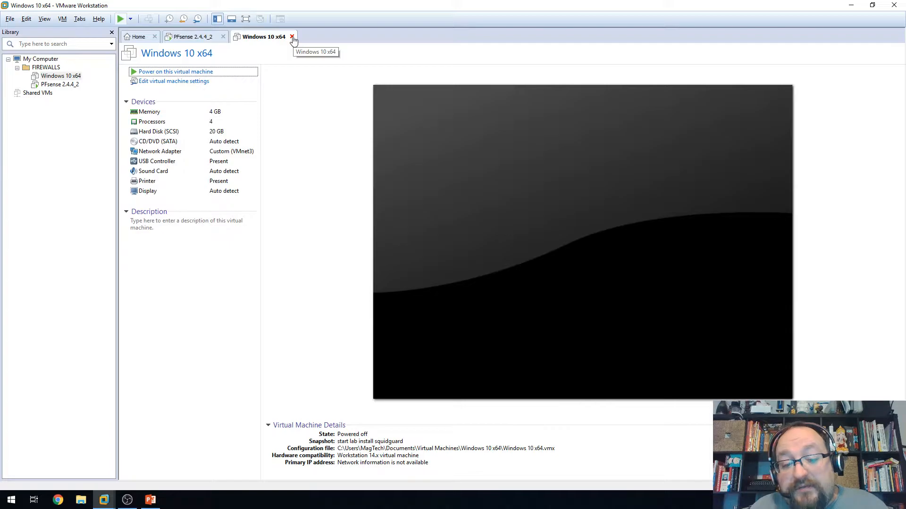
left_click(131, 20)
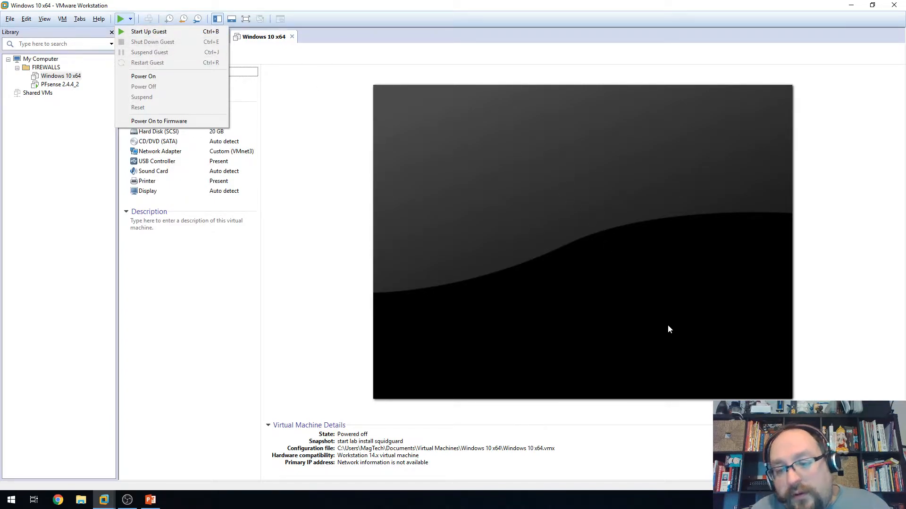
left_click(342, 183)
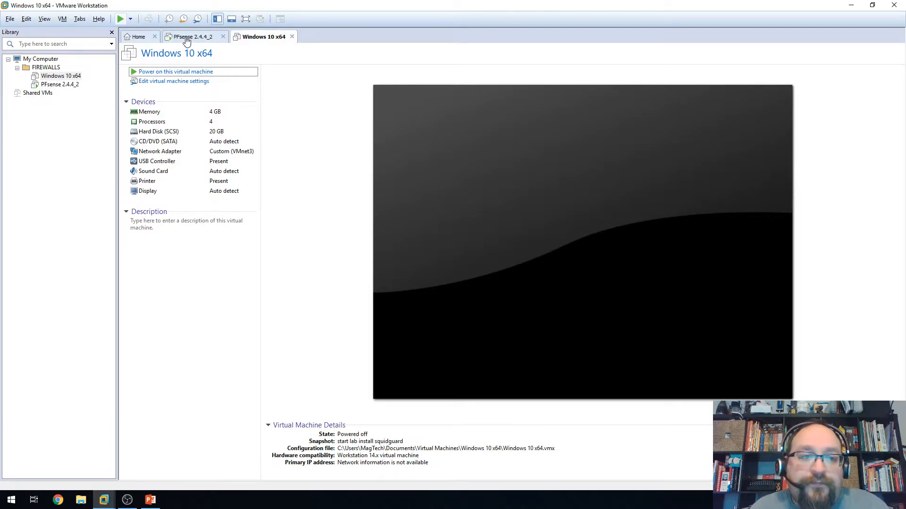
left_click(191, 37)
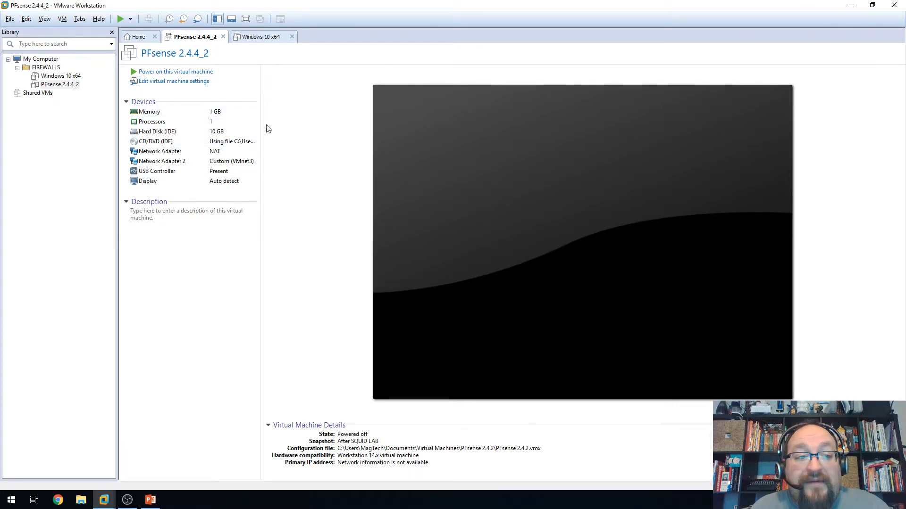
left_click(11, 18)
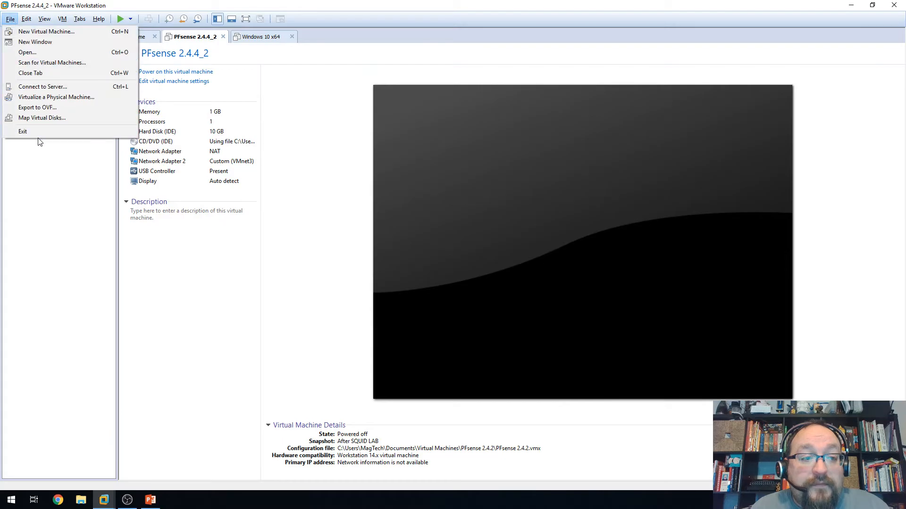
left_click(35, 132)
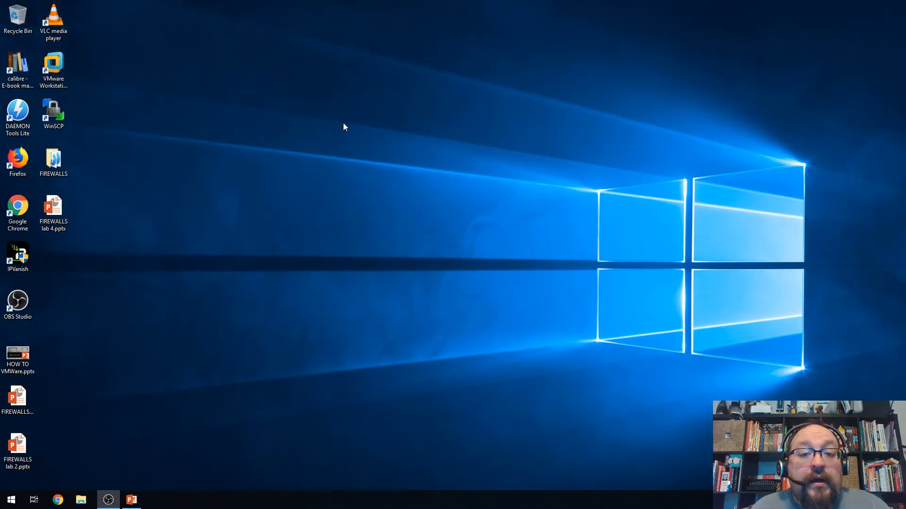